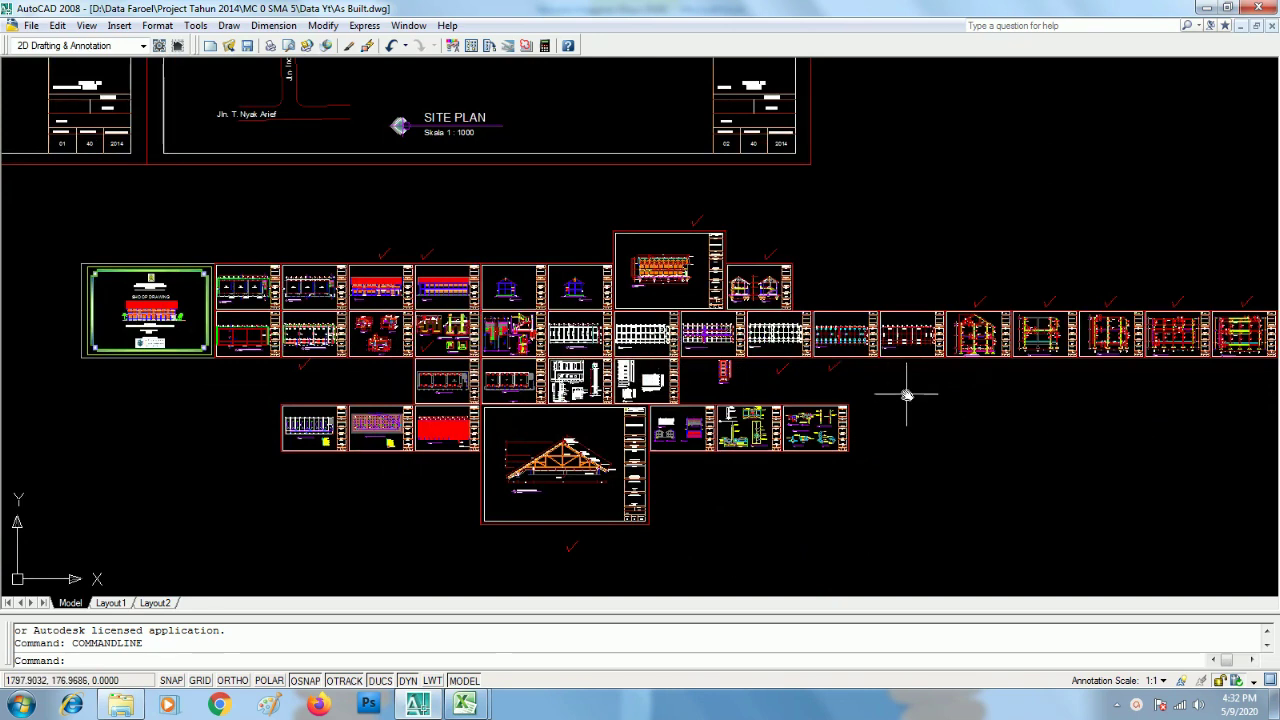
# Examine the overall arrangement of the drawing sheets in the As Built drawing, including the roof truss sheet and detail sheets.
pyautogui.scroll(-6, 906, 395)
pyautogui.scroll(3, 829, 372)
pyautogui.scroll(2, 829, 375)
pyautogui.scroll(1, 805, 425)
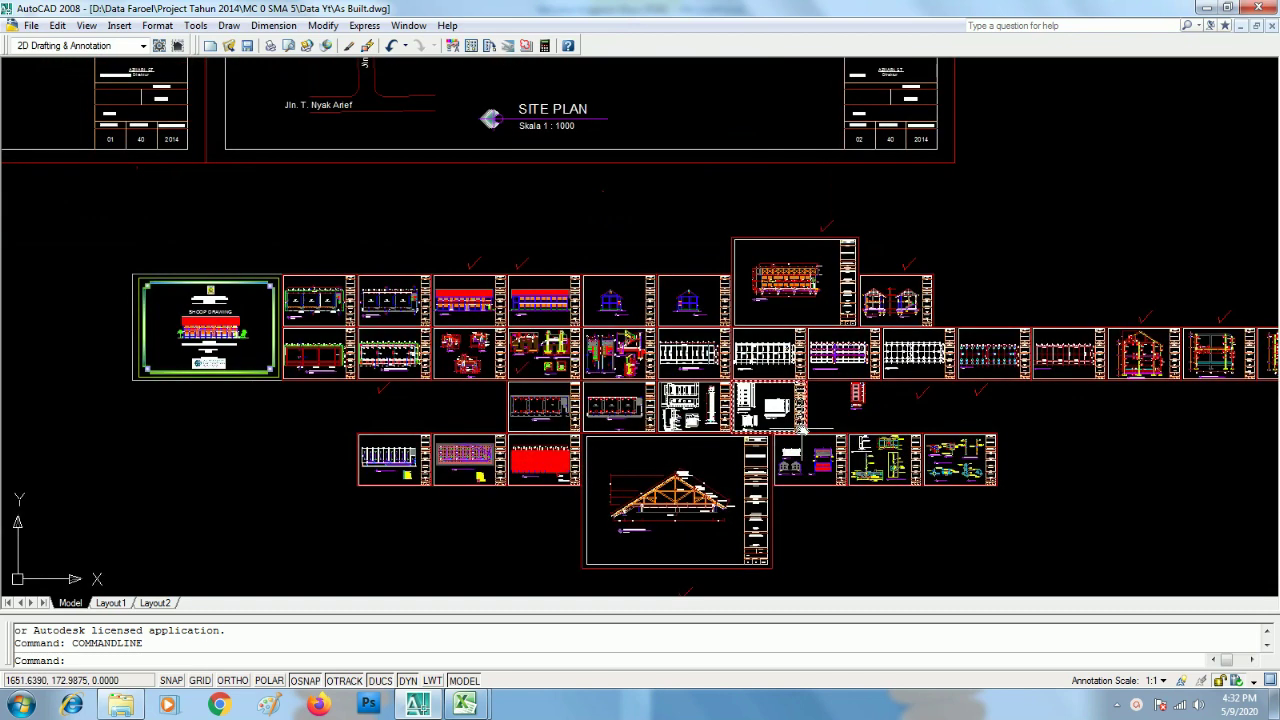
pyautogui.moveTo(1074, 429); pyautogui.dragTo(811, 396)
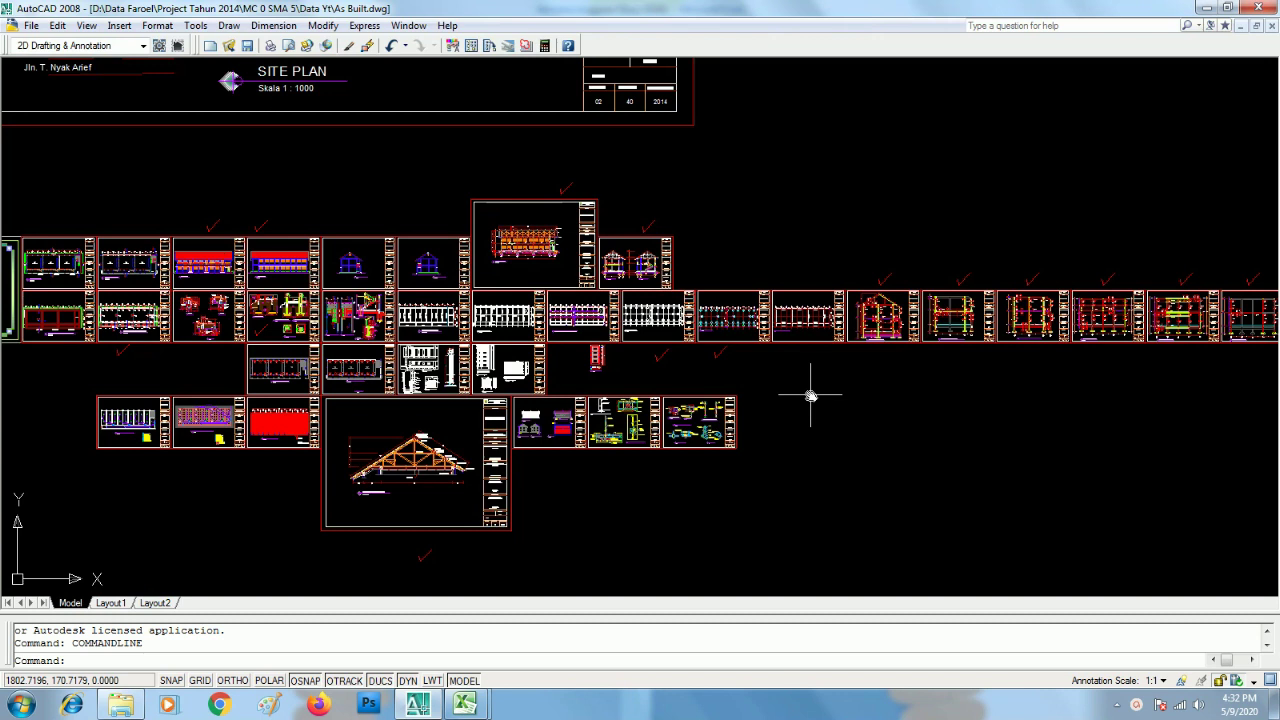
pyautogui.moveTo(805, 420); pyautogui.dragTo(859, 425)
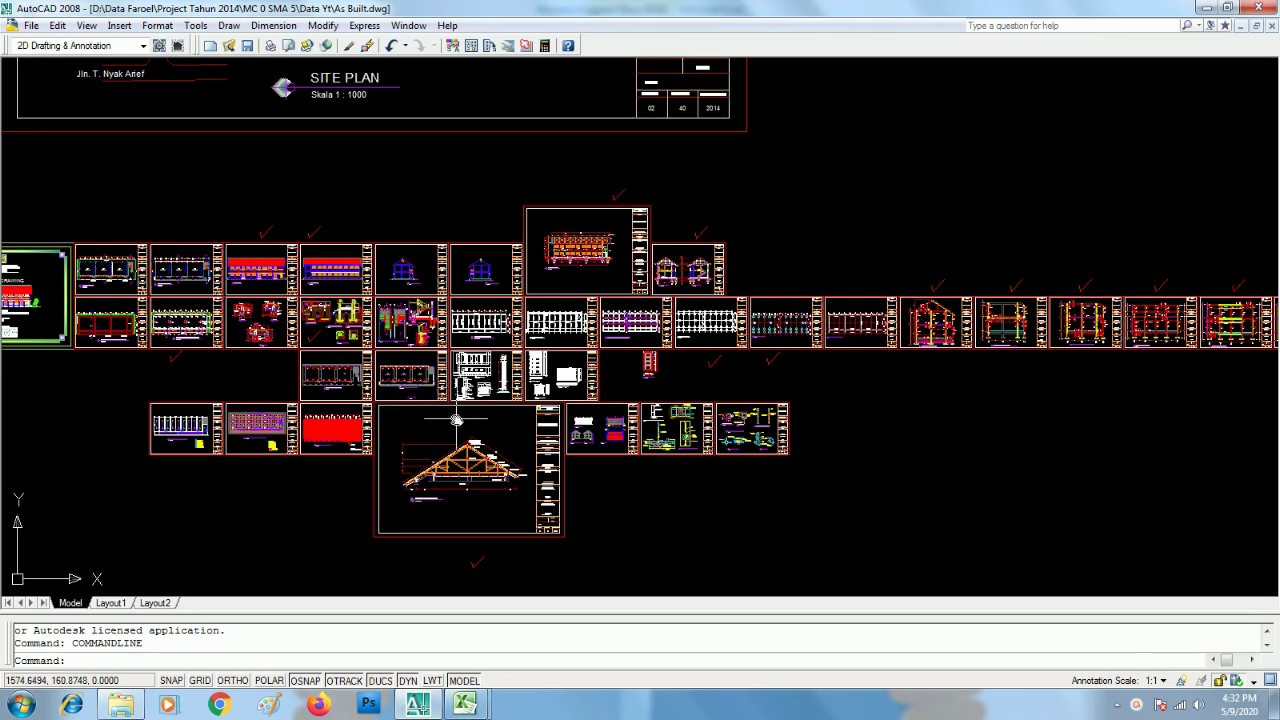
pyautogui.scroll(-2, 620, 370)
pyautogui.moveTo(894, 374)
pyautogui.mouseDown()
pyautogui.moveTo(837, 380)
pyautogui.moveTo(855, 384)
pyautogui.mouseUp()
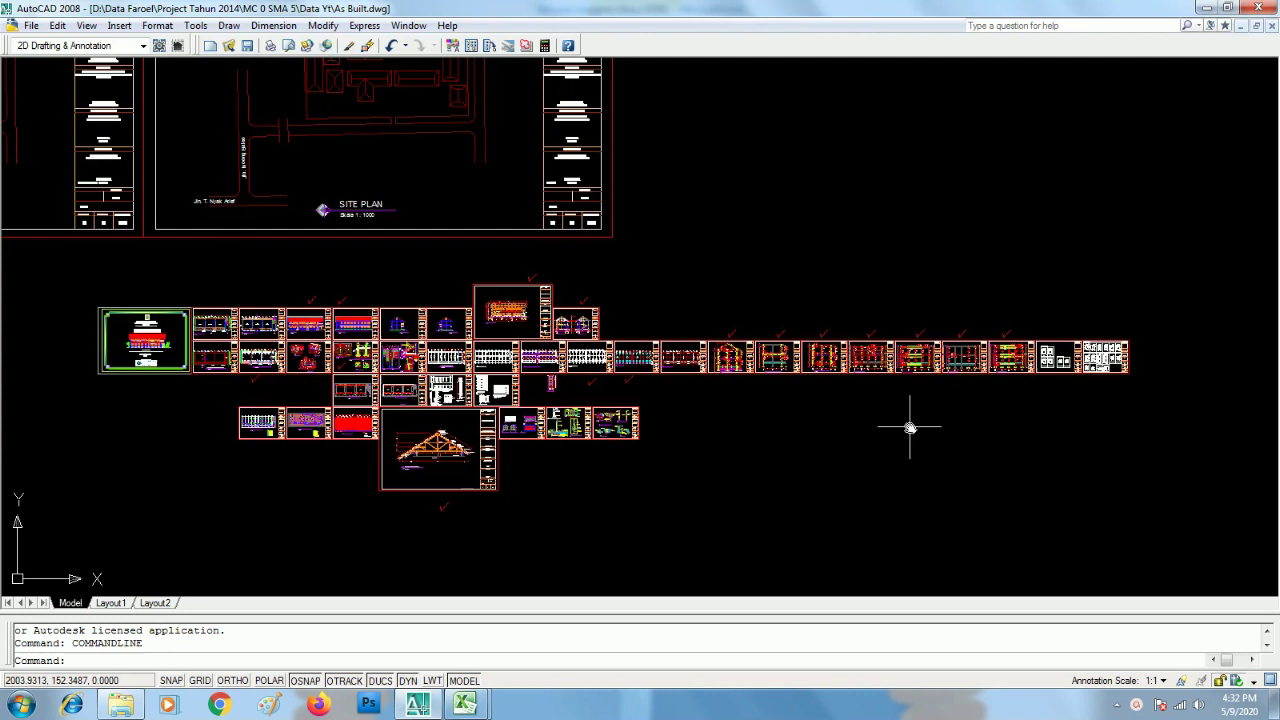
# Switch to the Rencana Anggaran Biaya (RAB) workbook in Excel and select the empty number cell below the K-3 item.
pyautogui.moveTo(464, 704)
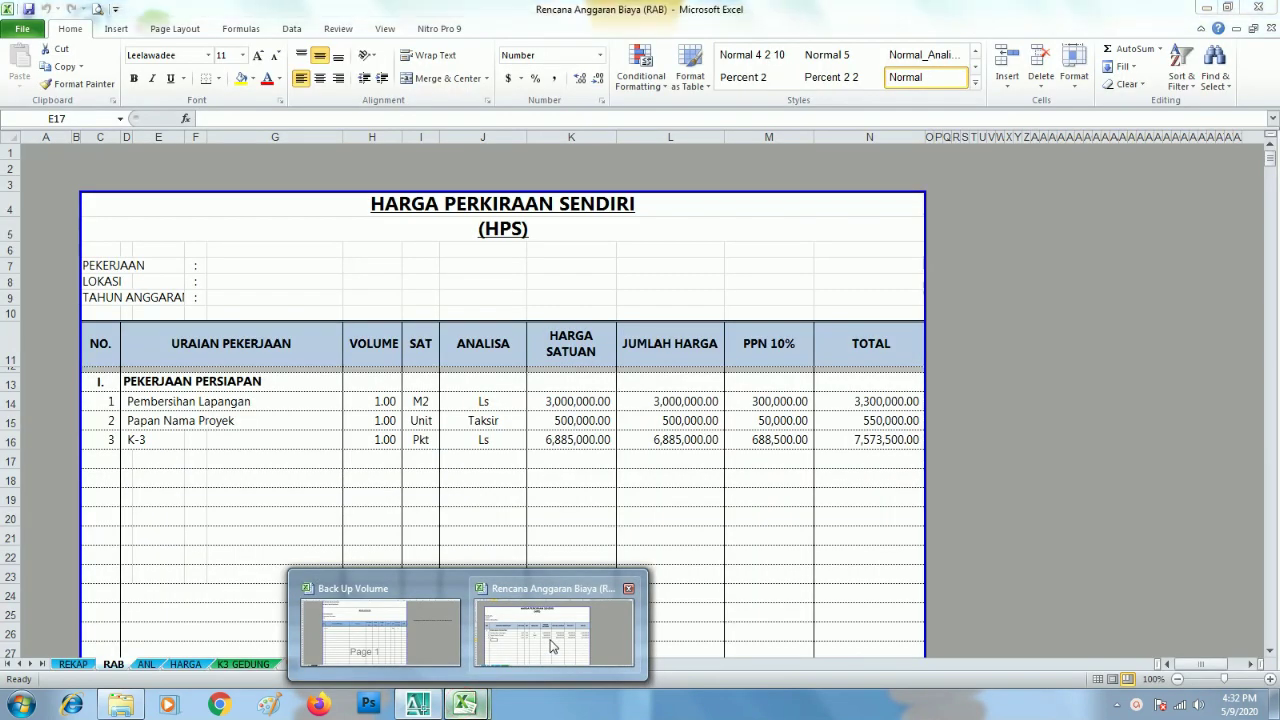
pyautogui.click(551, 648)
pyautogui.click(137, 438)
pyautogui.press('Left')
pyautogui.press('Down')
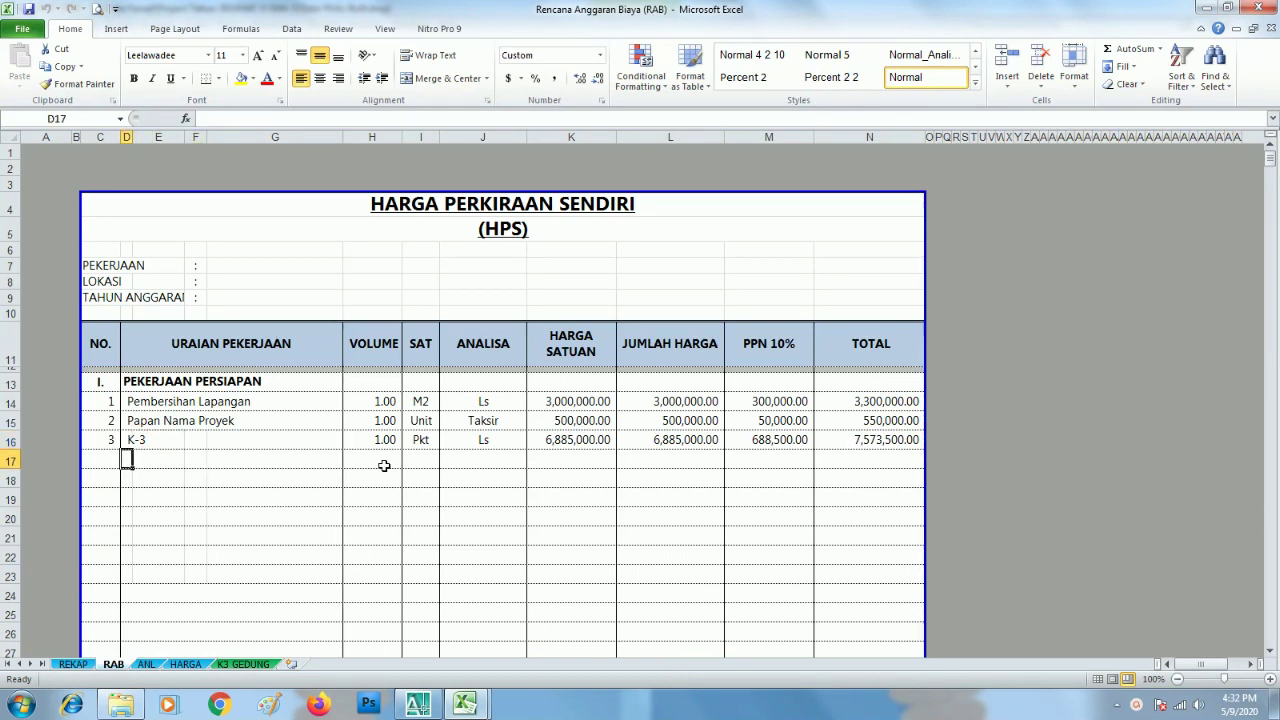
pyautogui.press('Up')
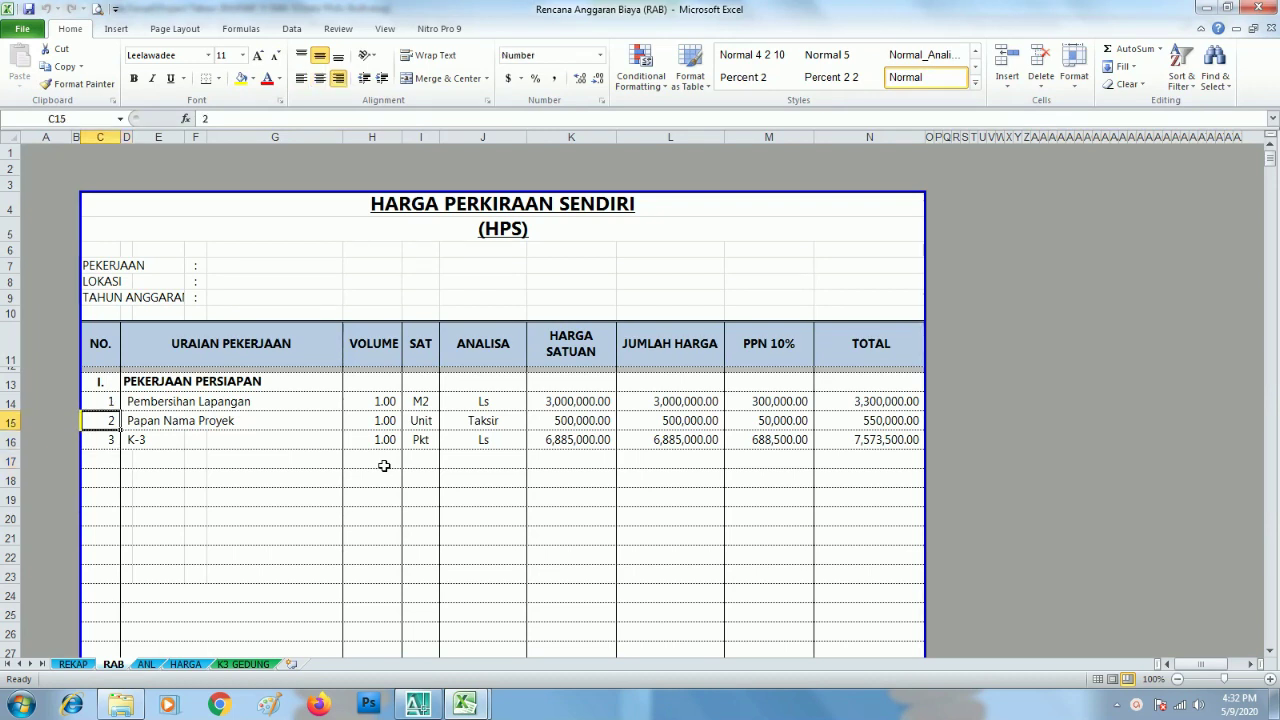
pyautogui.press('Up')
pyautogui.press('Down')
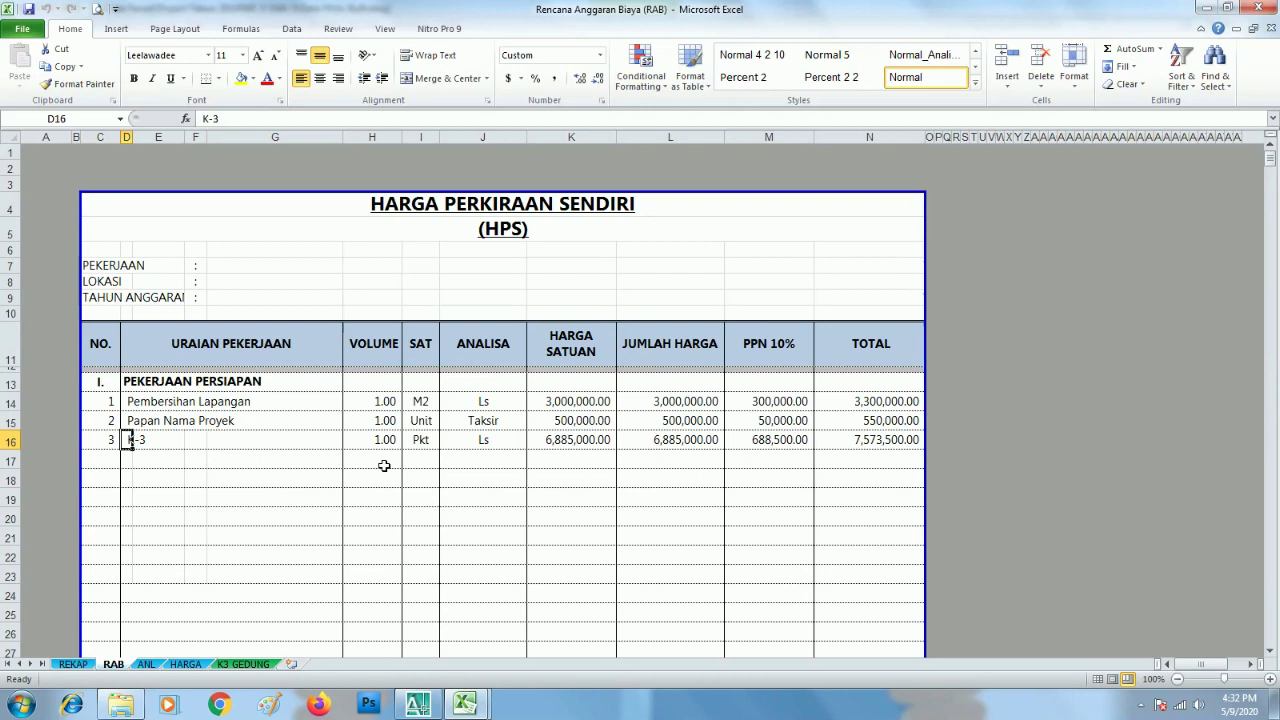
pyautogui.press('Down')
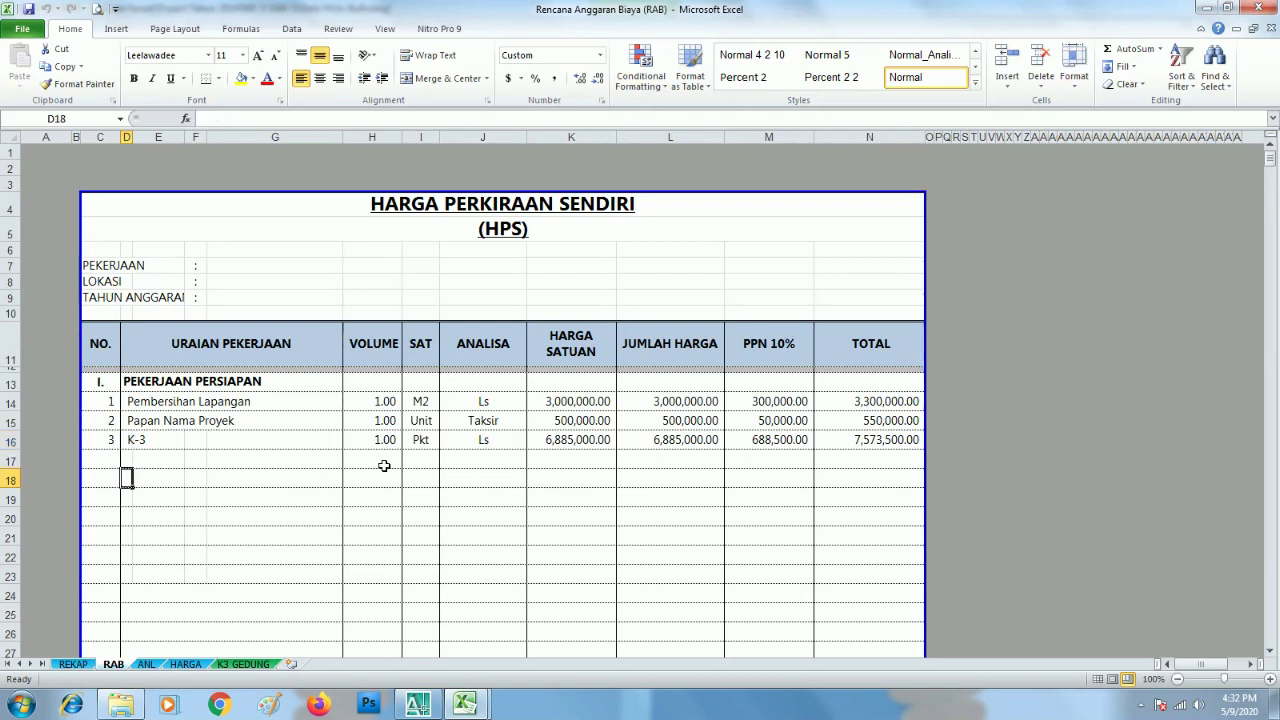
pyautogui.press('Right')
pyautogui.press('Right')
pyautogui.press('Left')
pyautogui.press('Left')
pyautogui.press('Left')
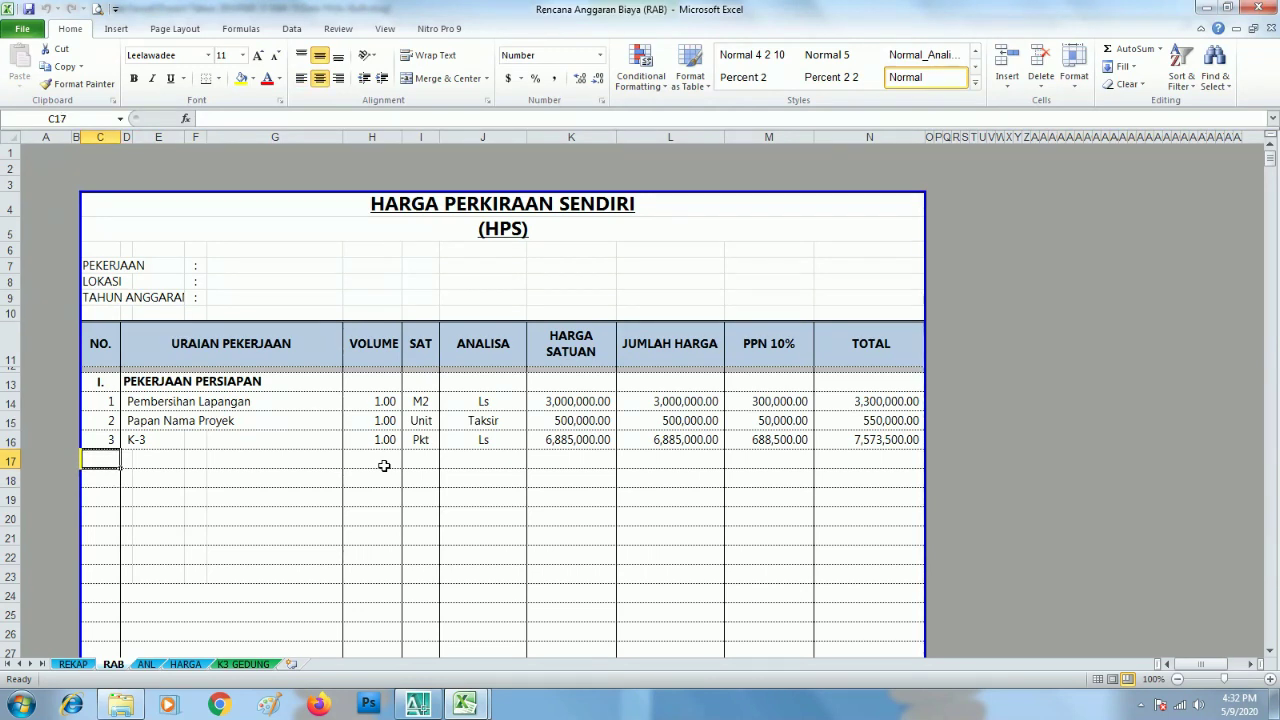
# Add item number 4 with the description "Administrasi Dan Dokumentasi" in row 17.
pyautogui.write('4.')
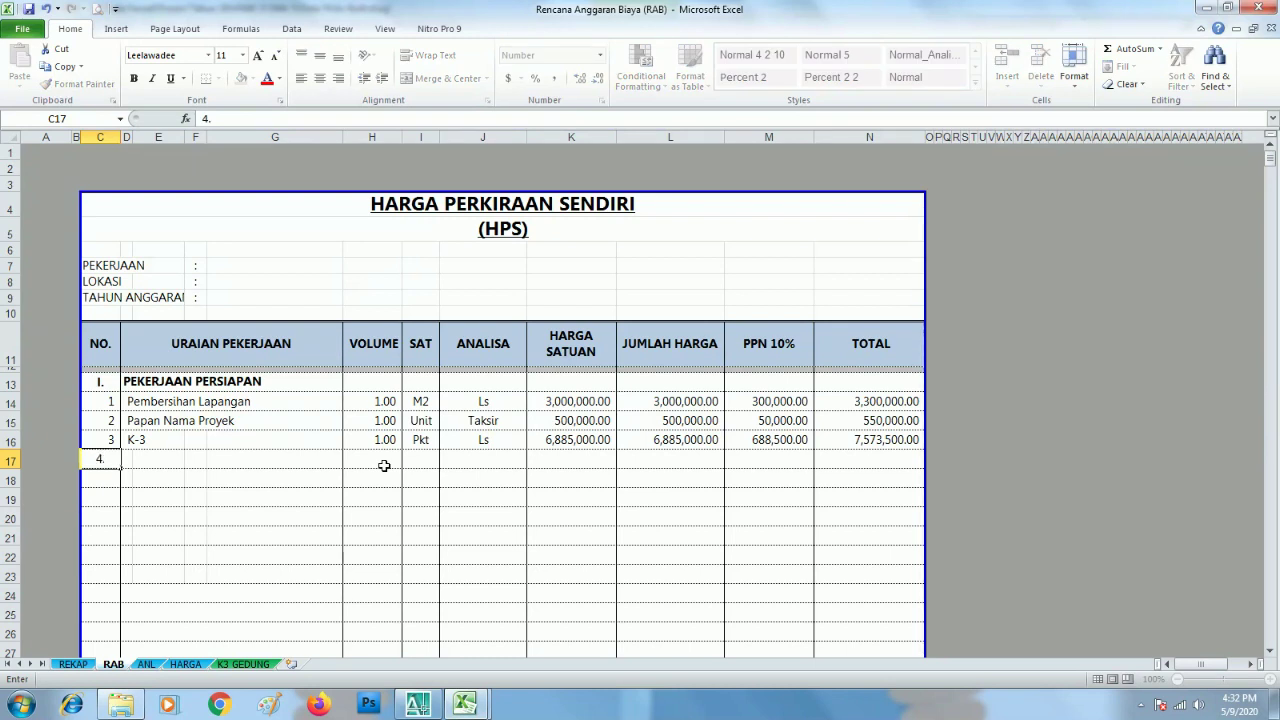
pyautogui.press('Tab')
pyautogui.write('Ad')
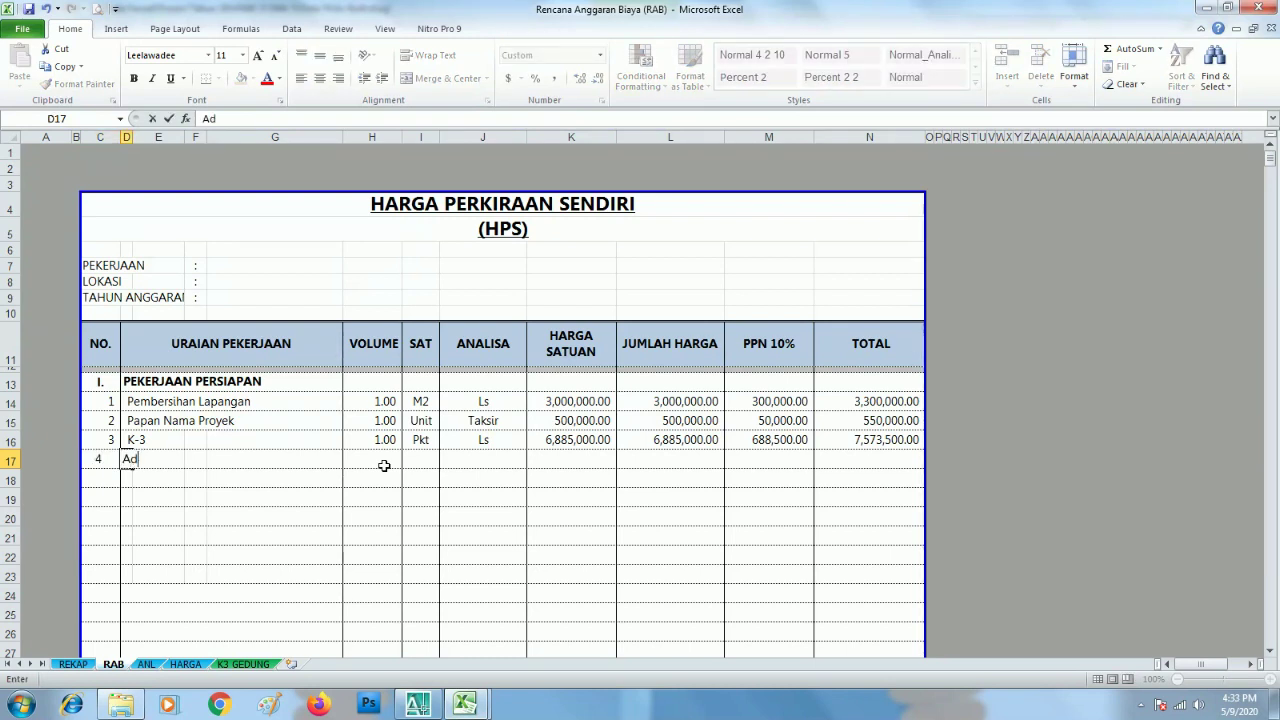
pyautogui.write('ministrasi D')
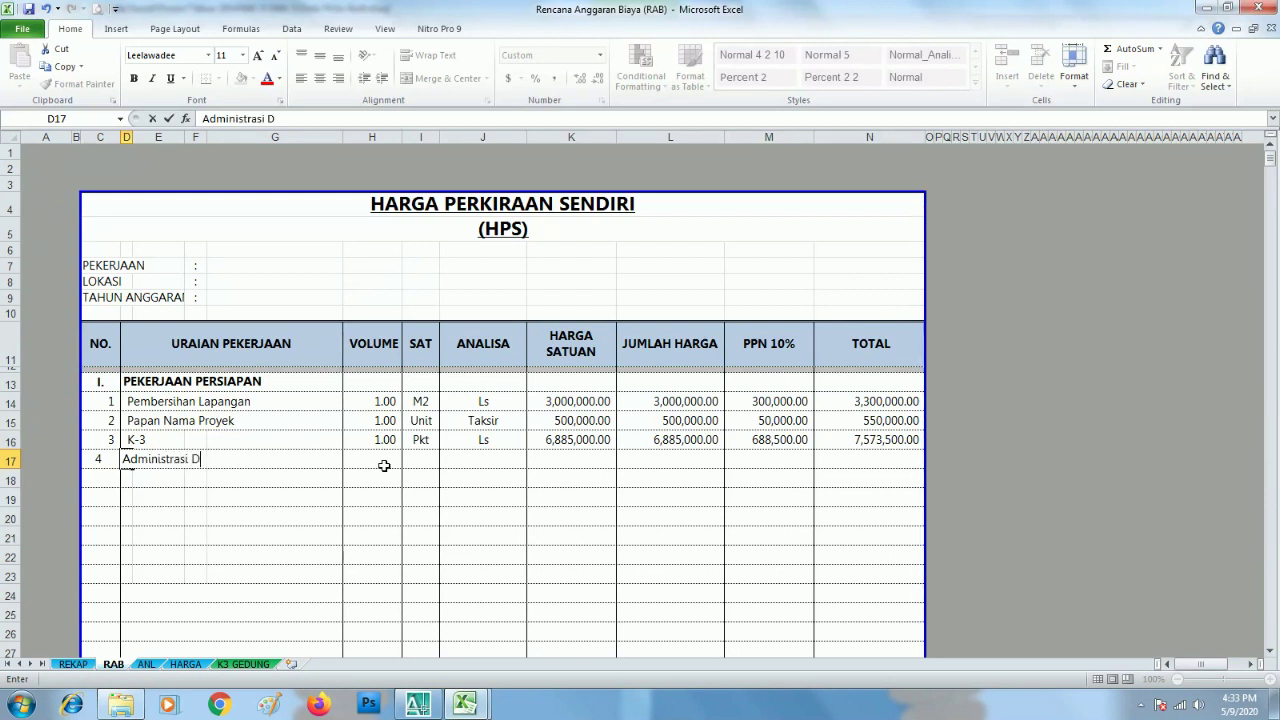
pyautogui.write('an Dokumentasi')
pyautogui.press('Return')
# Right-align the item number 4 in the NO. column.
pyautogui.press('Up')
pyautogui.press('Left')
pyautogui.click(338, 78)
pyautogui.click(303, 551)
# Set the volume of Administrasi Dan Dokumentasi with the formula =H16, referencing the K-3 volume.
pyautogui.click(389, 457)
pyautogui.write('1')
pyautogui.press('Up')
pyautogui.press('Down')
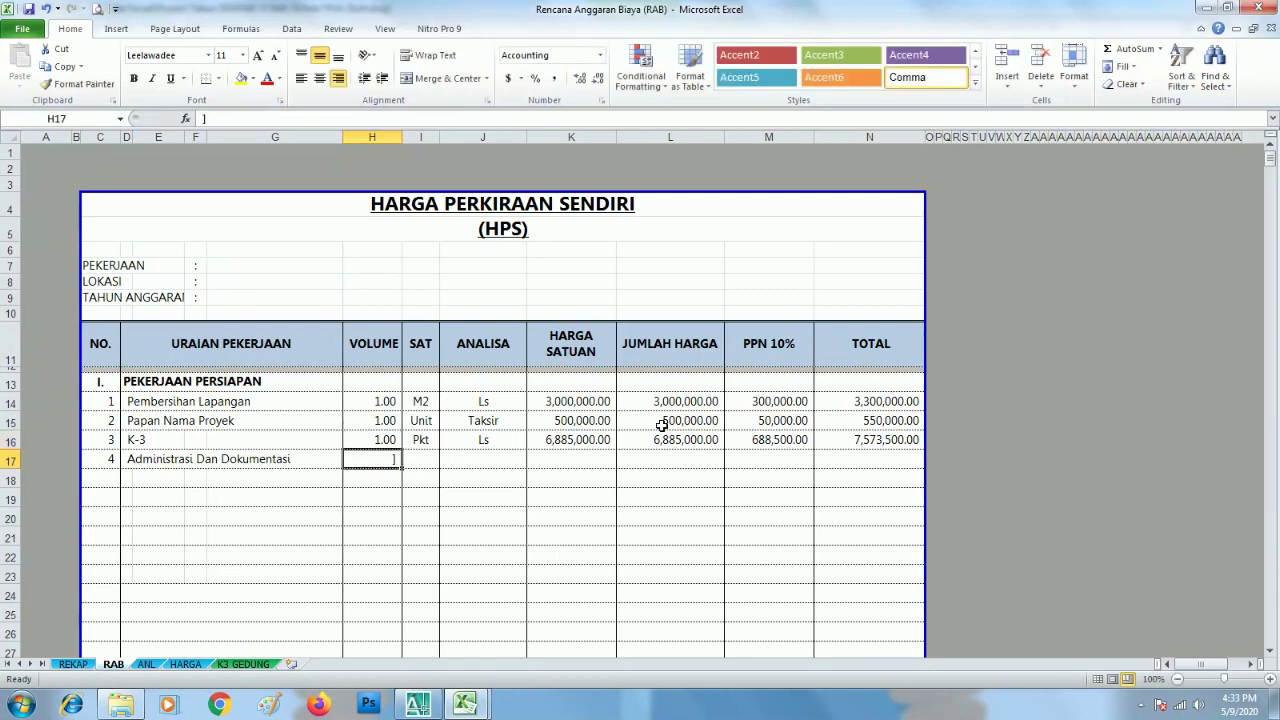
pyautogui.write('=')
pyautogui.press('Up')
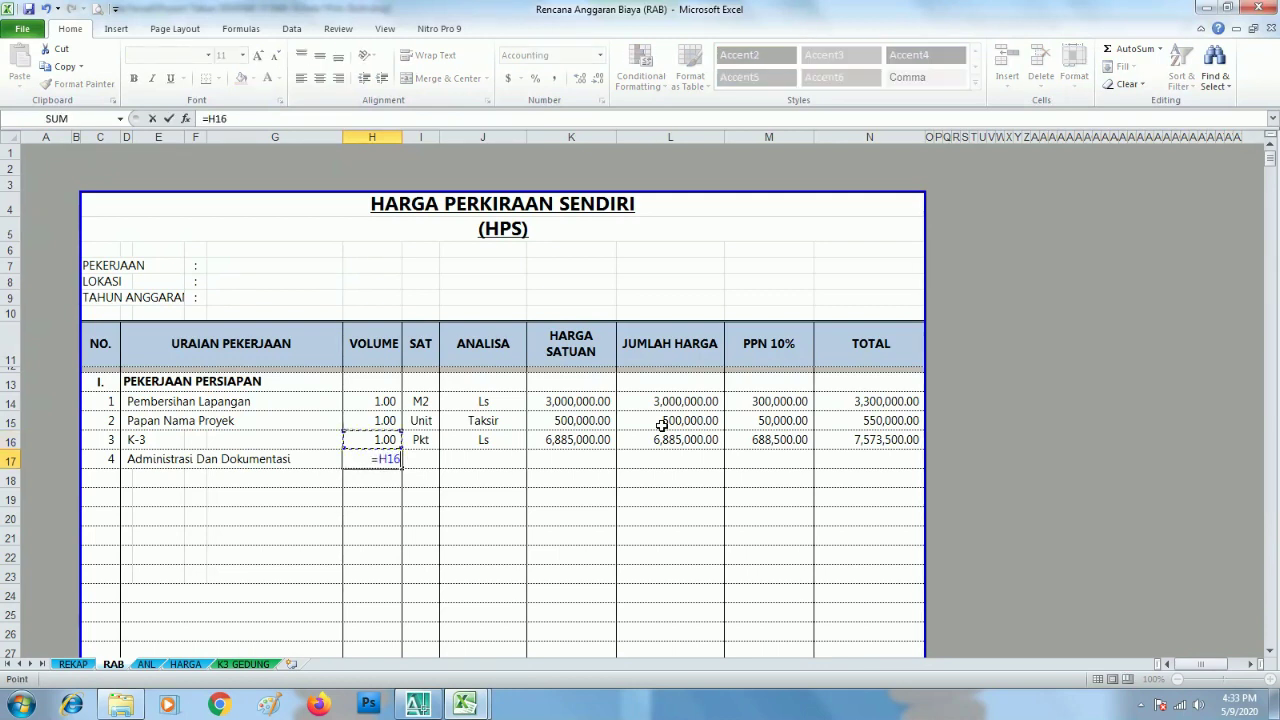
pyautogui.press('Return')
pyautogui.press('Up')
# Fill the SAT and ANALISA cells of item 4 with formulas referencing the K-3 row directly above.
pyautogui.press('Right')
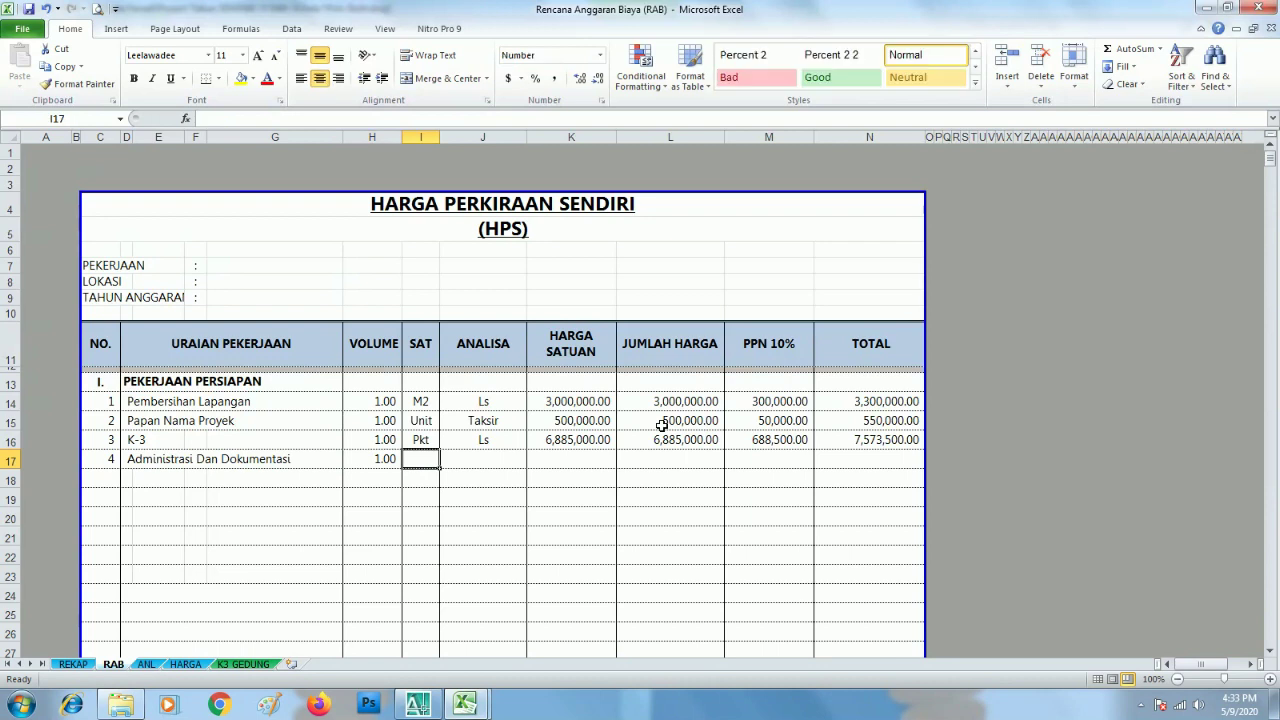
pyautogui.write('=')
pyautogui.press('Up')
pyautogui.press('Return')
pyautogui.press('Up')
pyautogui.press('Right')
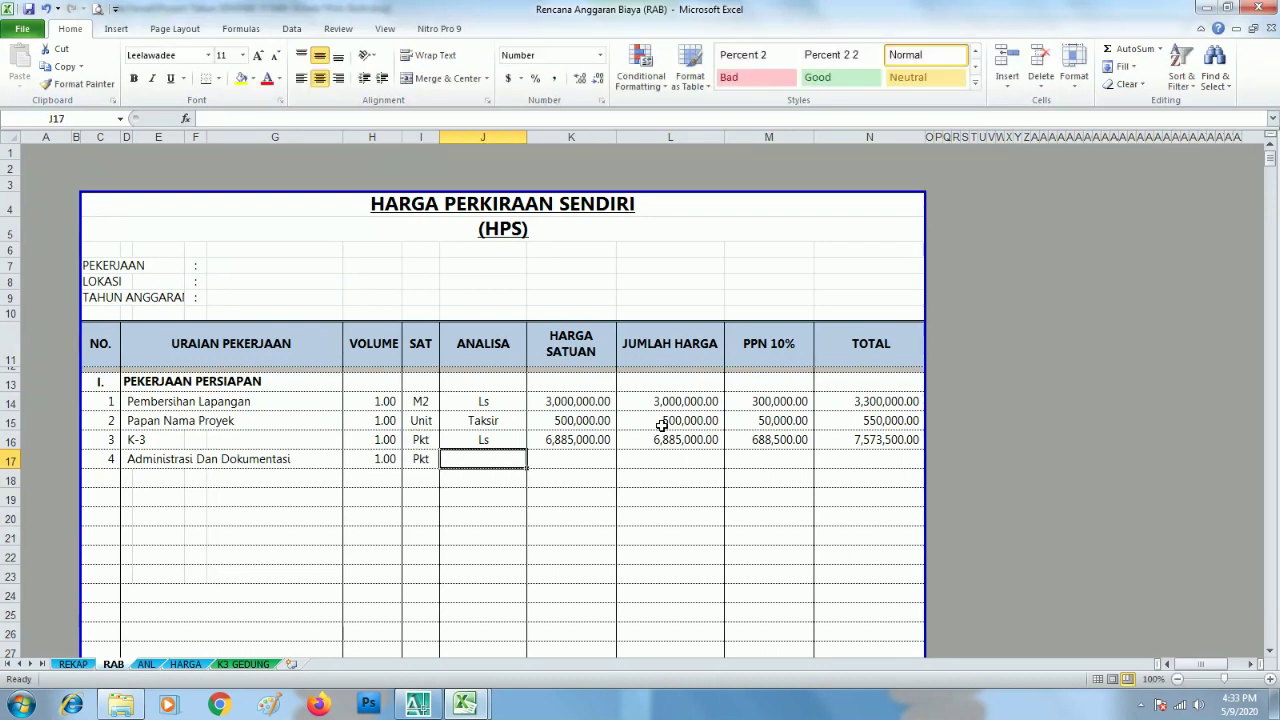
pyautogui.write('=')
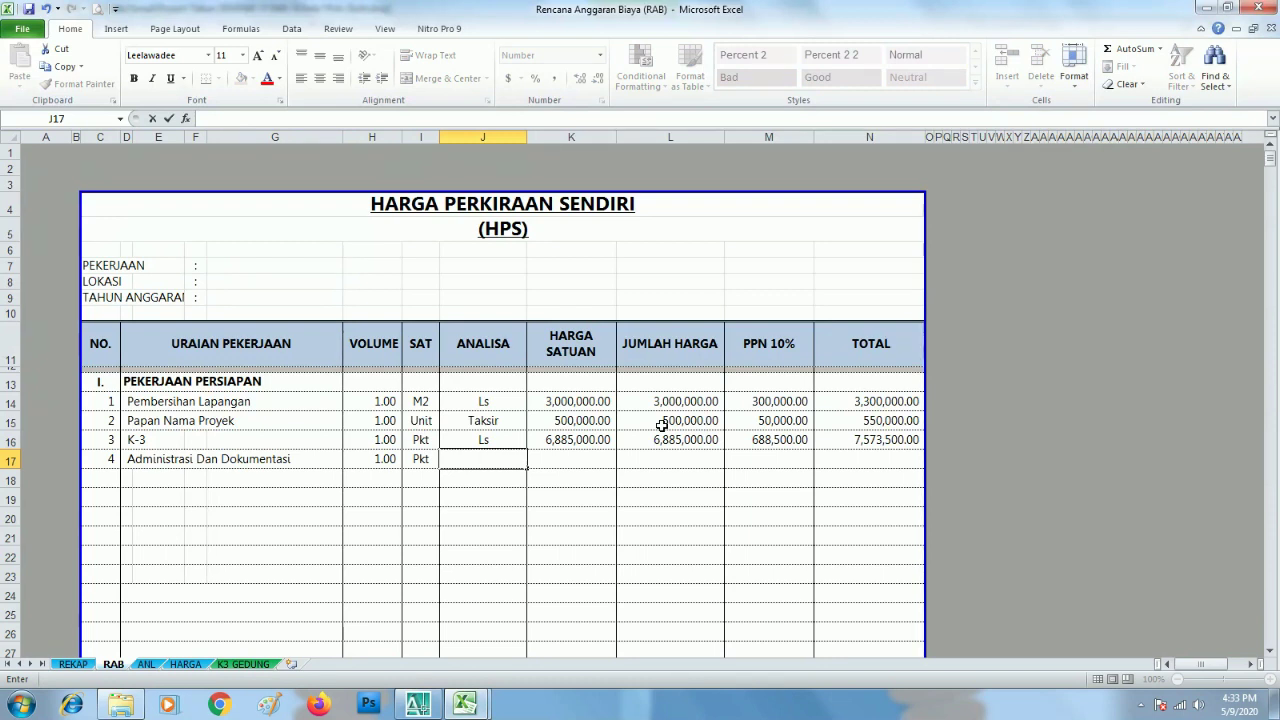
pyautogui.press('Up')
pyautogui.press('Return')
pyautogui.press('Up')
pyautogui.press('Right')
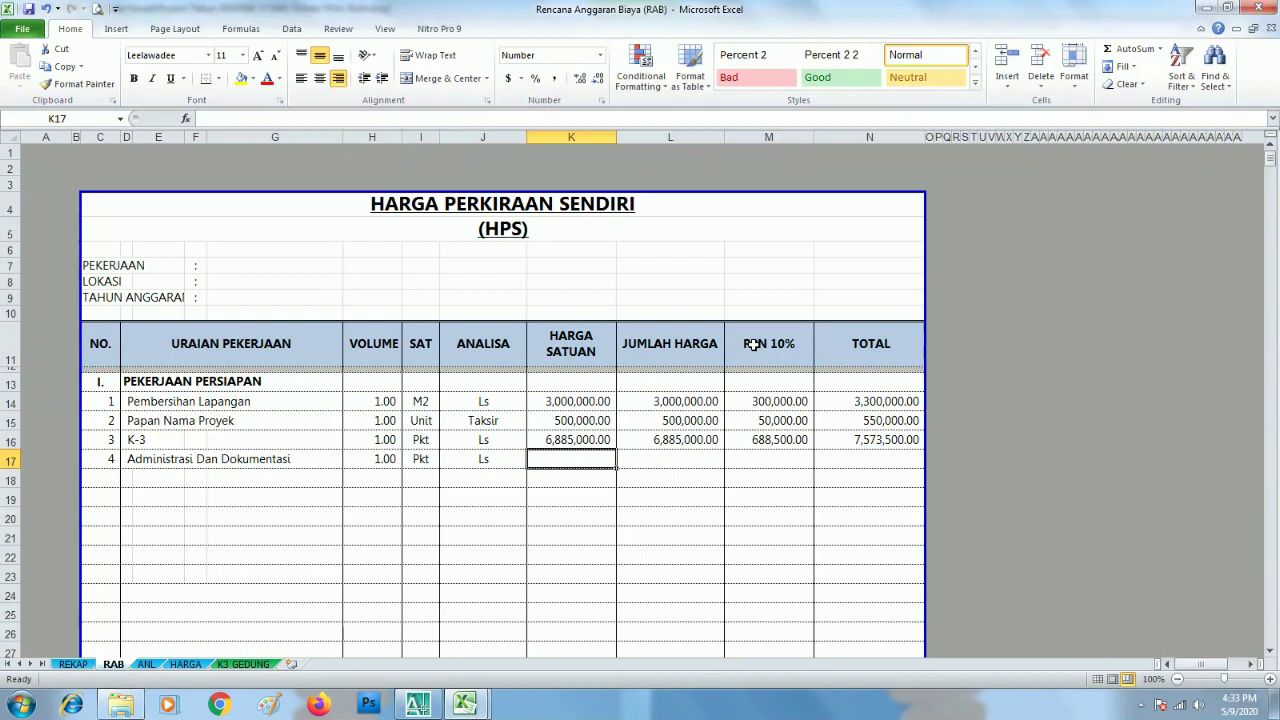
# Enter a unit price of 3,000,000 for item 4 and extend the JUMLAH HARGA formula from the K-3 row to row 17.
pyautogui.write('3,000,000')
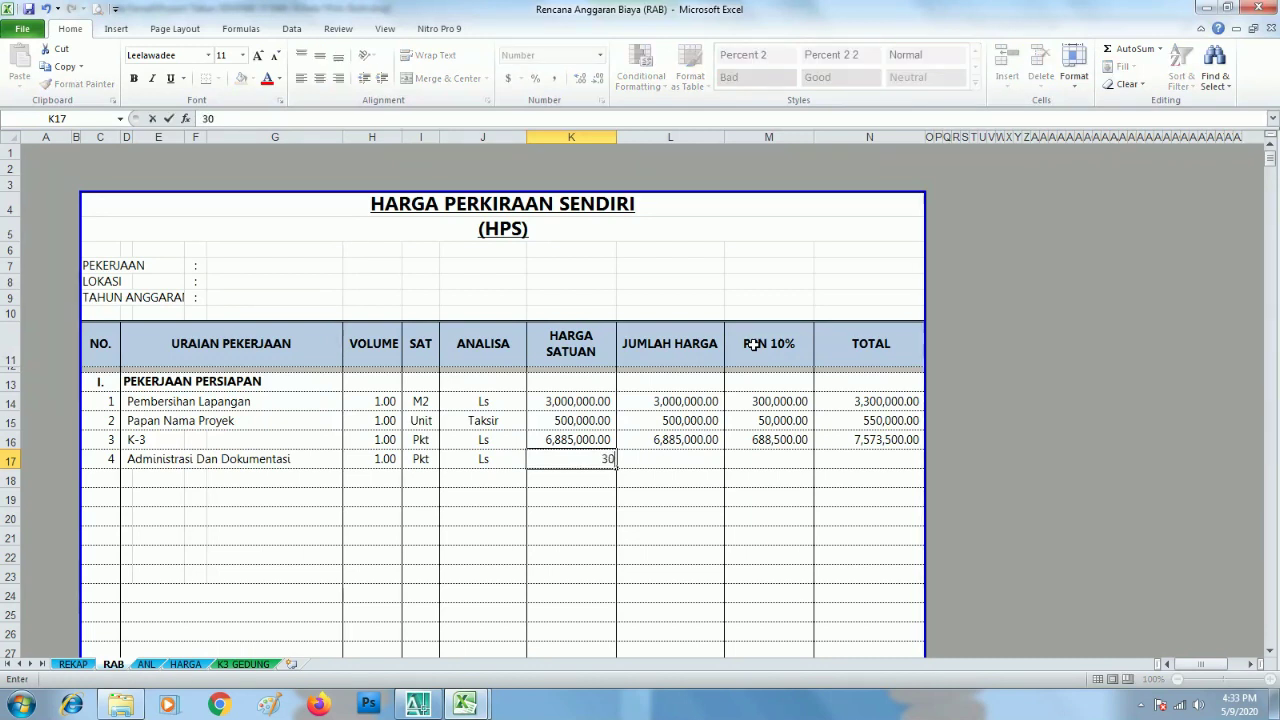
pyautogui.press('Return')
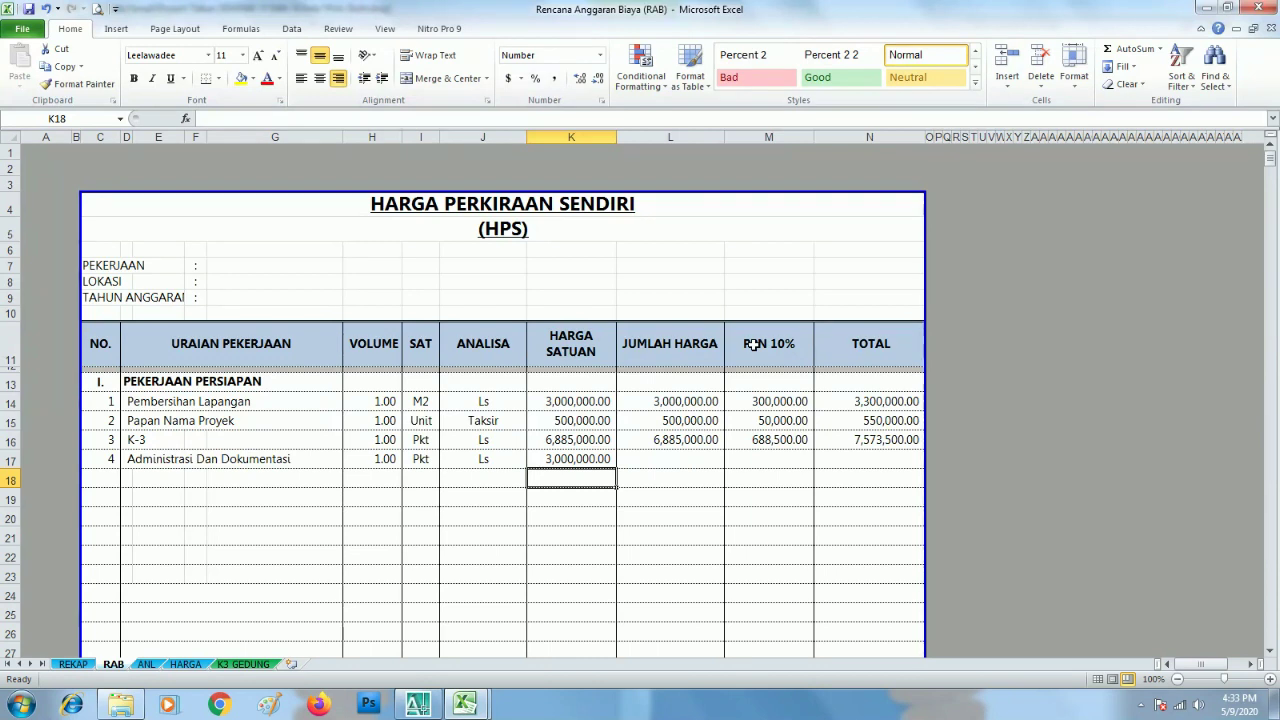
pyautogui.press('Up')
pyautogui.press('Right')
pyautogui.click(708, 442)
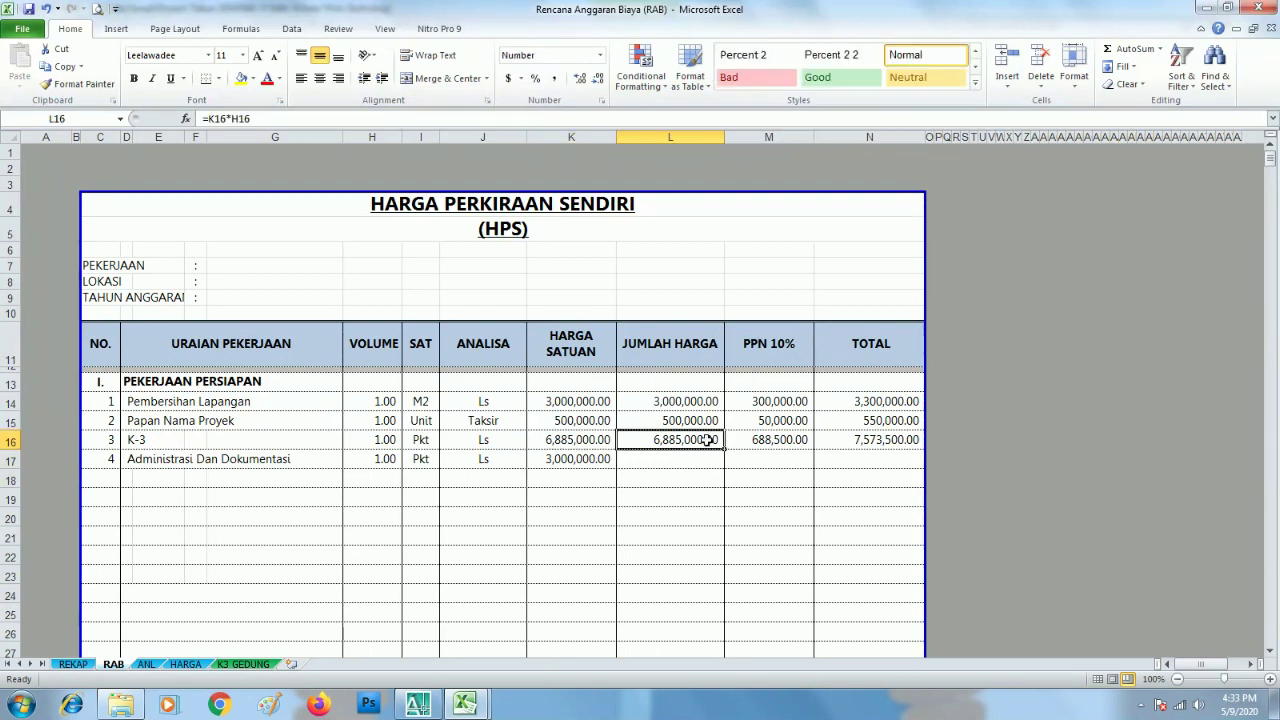
pyautogui.moveTo(724, 448); pyautogui.dragTo(727, 462)
# Move the Windows color scheme prompt out of the way and extend the K-3 row's PPN 10% formula to row 17.
pyautogui.click(800, 440)
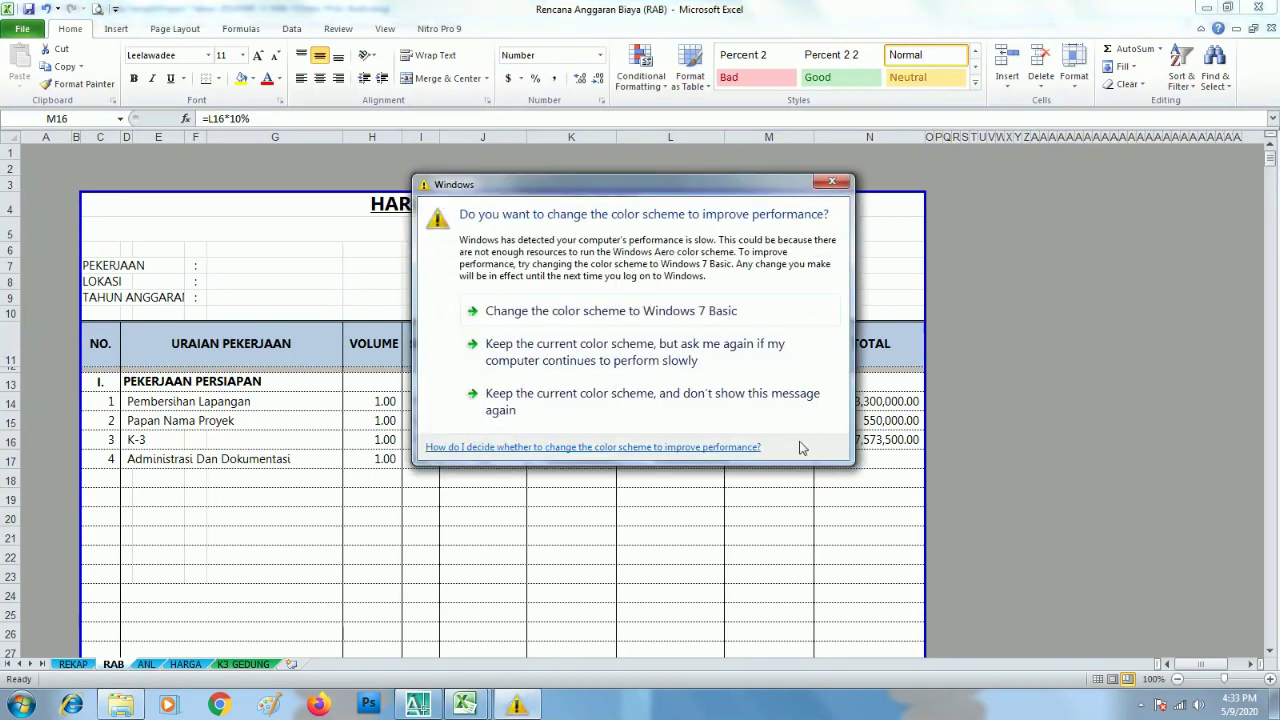
pyautogui.moveTo(633, 177); pyautogui.dragTo(840, 705)
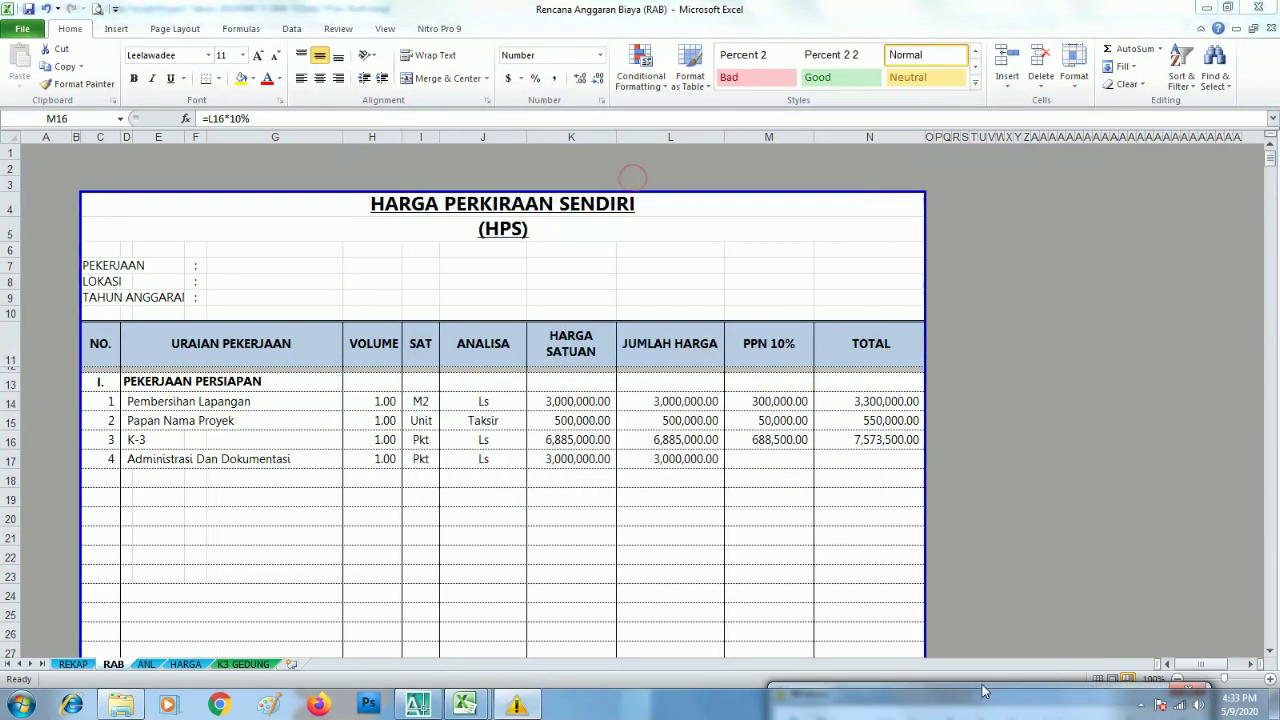
pyautogui.click(792, 440)
pyautogui.moveTo(792, 440); pyautogui.dragTo(790, 460)
# Copy the TOTAL formula from the K-3 row into the total cell of item 4.
pyautogui.click(875, 442)
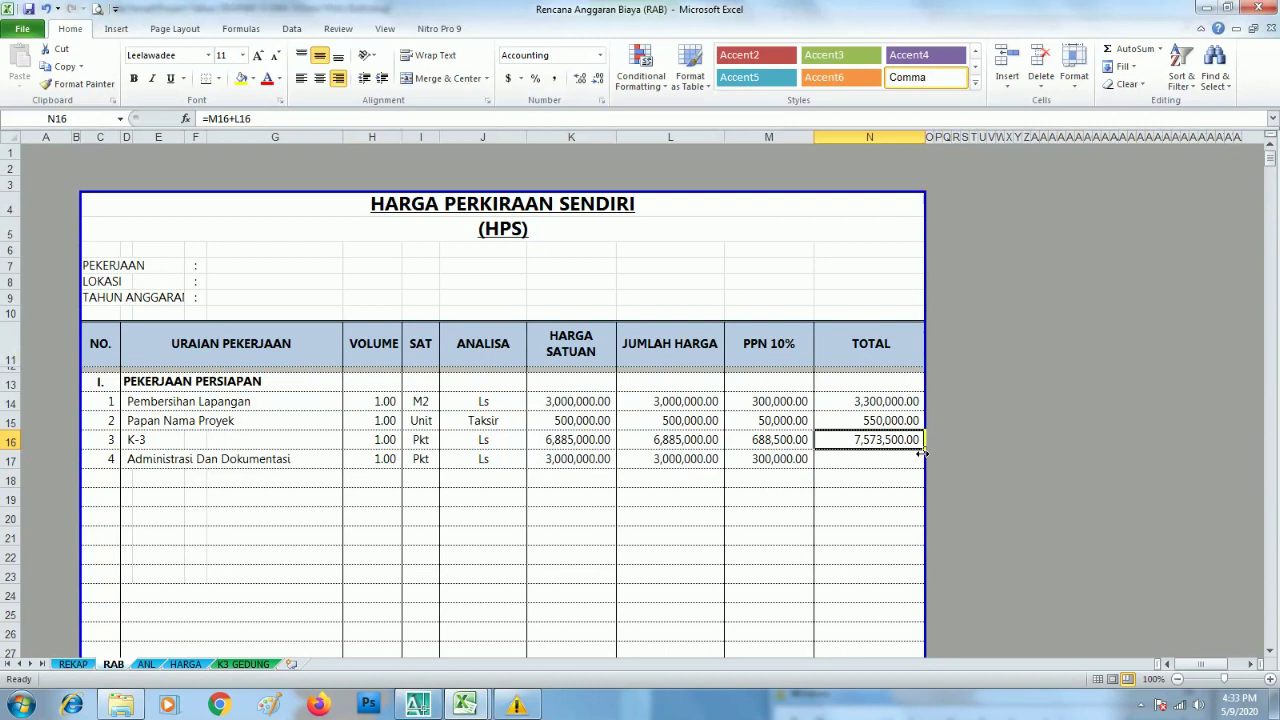
pyautogui.hotkey('ctrl', 'c')
pyautogui.click(888, 461)
pyautogui.press('Return')
pyautogui.click(557, 481)
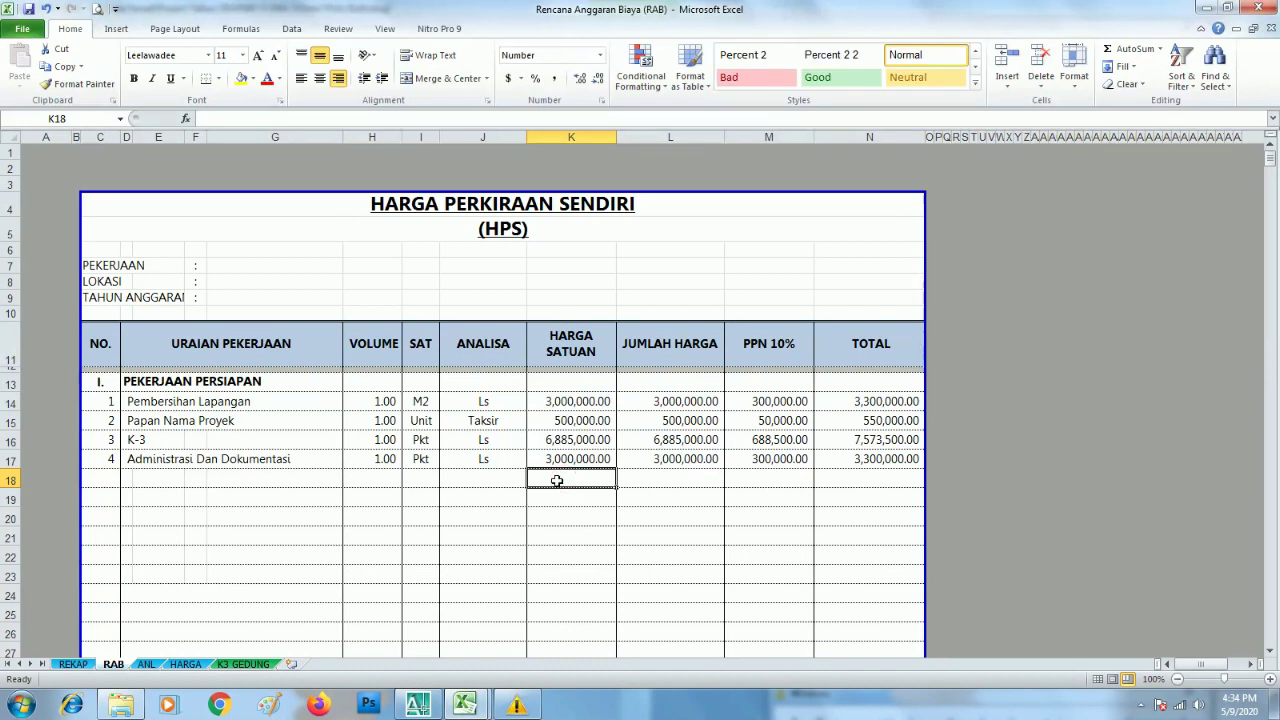
# Copy the whole PEKERJAAN PERSIAPAN heading row 13 into the empty row 18.
pyautogui.click(365, 440)
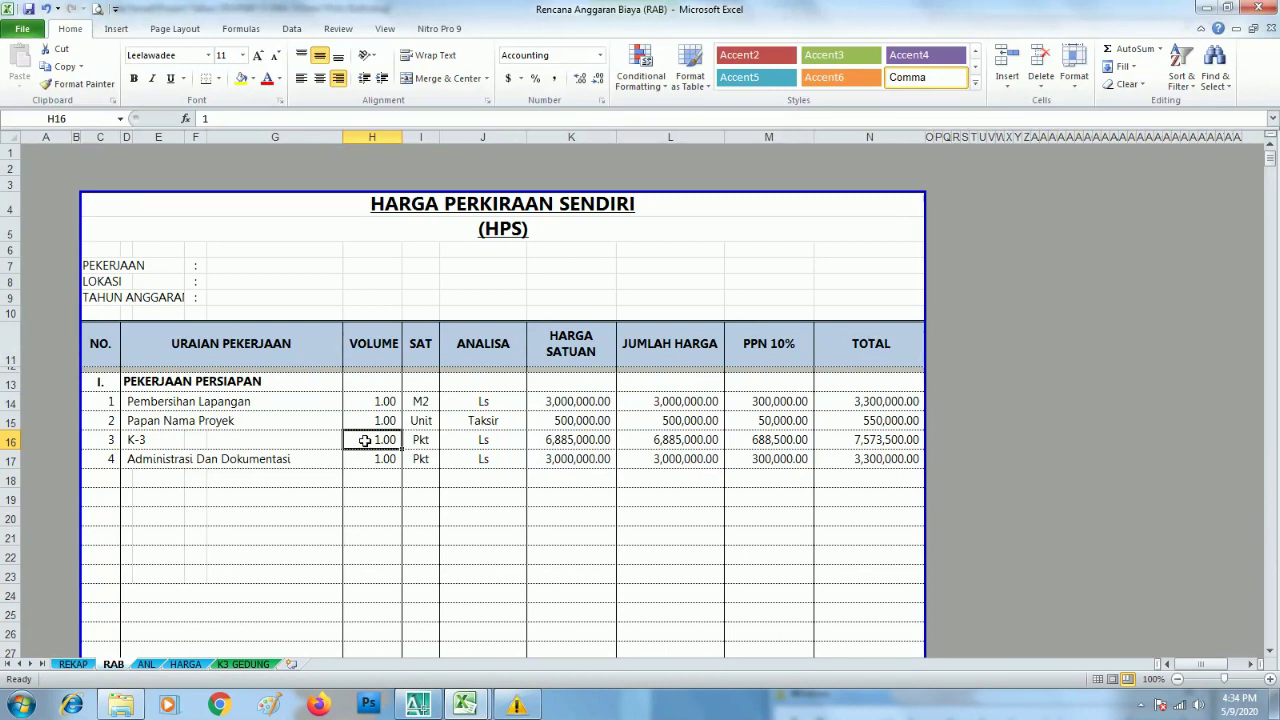
pyautogui.click(189, 499)
pyautogui.scroll(-1, 130, 459)
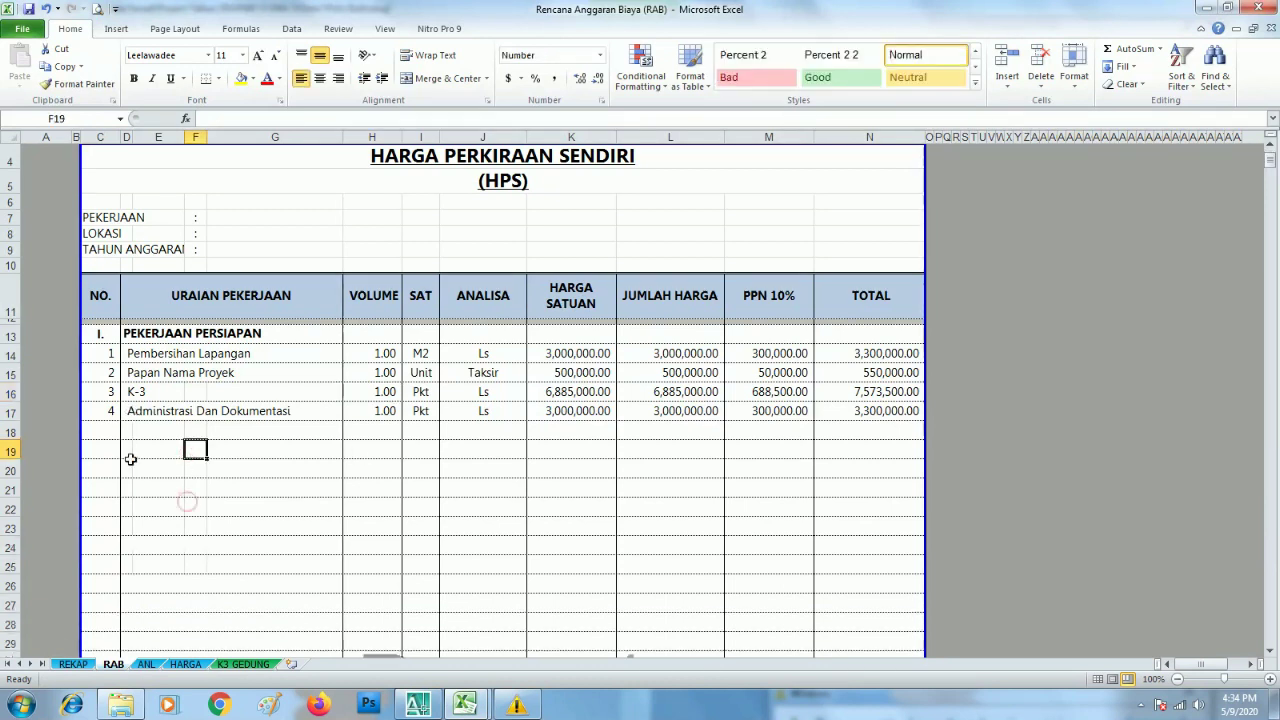
pyautogui.click(131, 437)
pyautogui.click(102, 435)
pyautogui.click(8, 335)
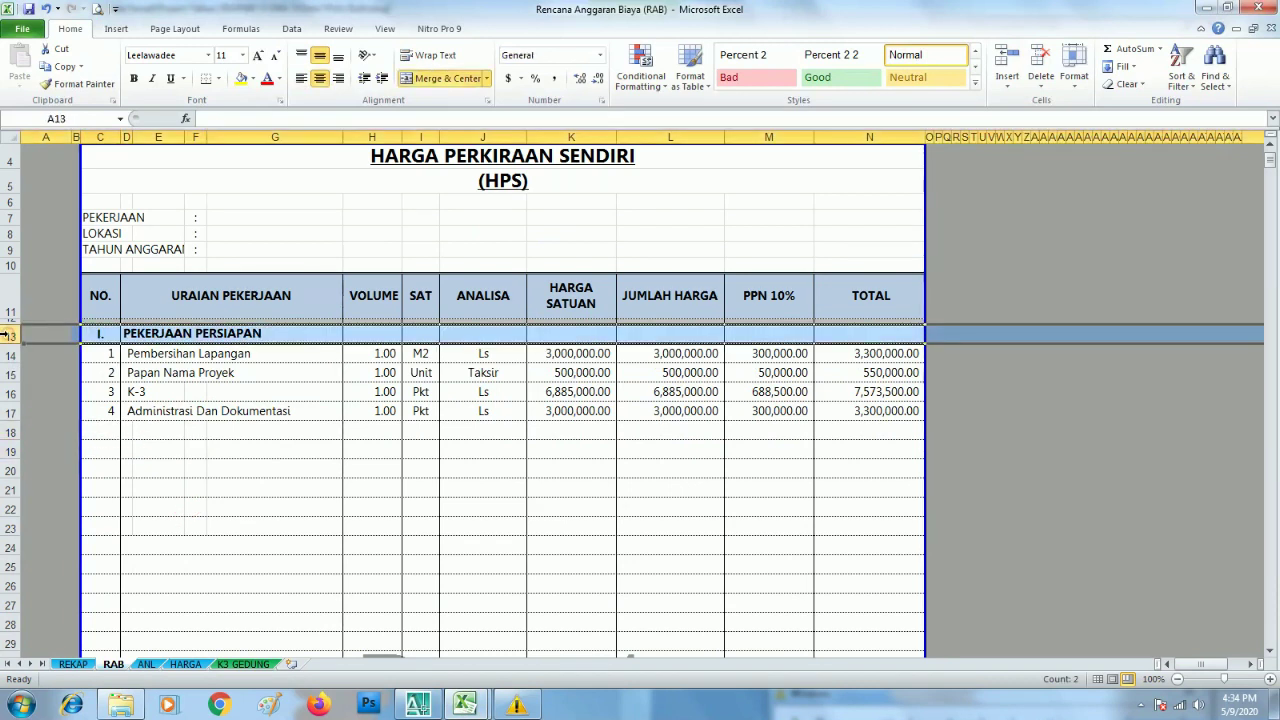
pyautogui.hotkey('ctrl', 'c')
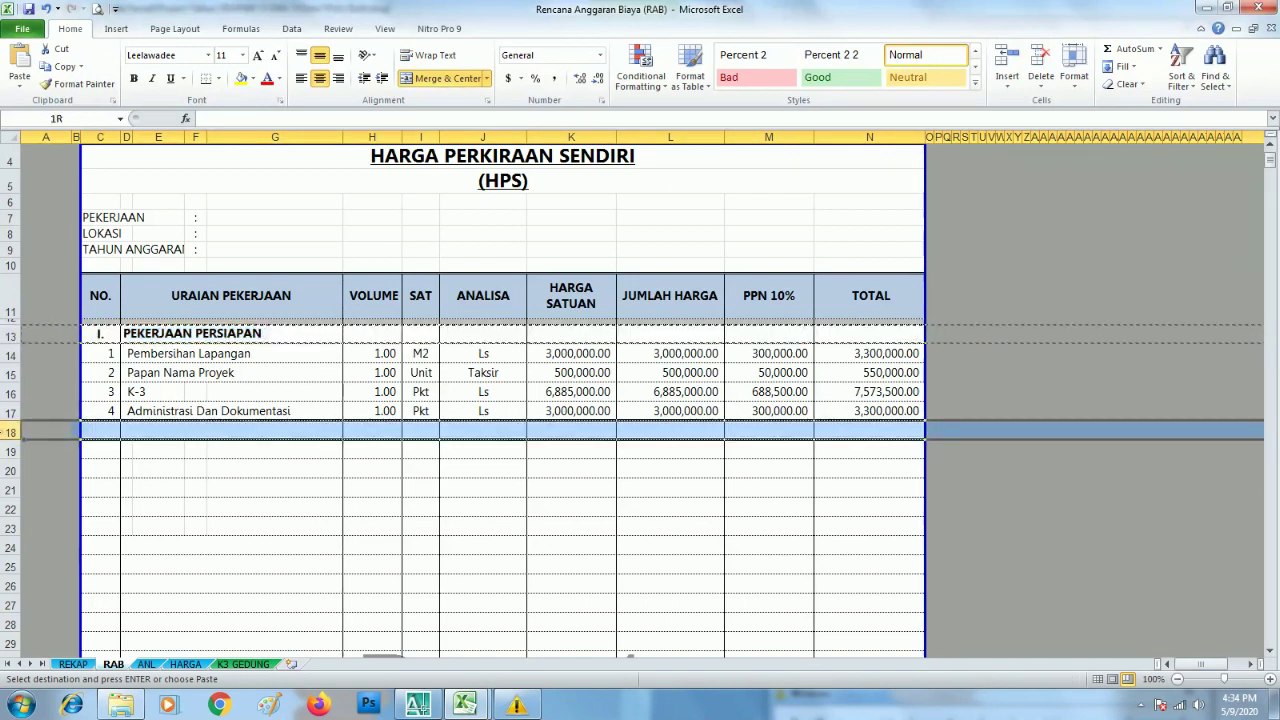
pyautogui.click(8, 432)
pyautogui.press('Return')
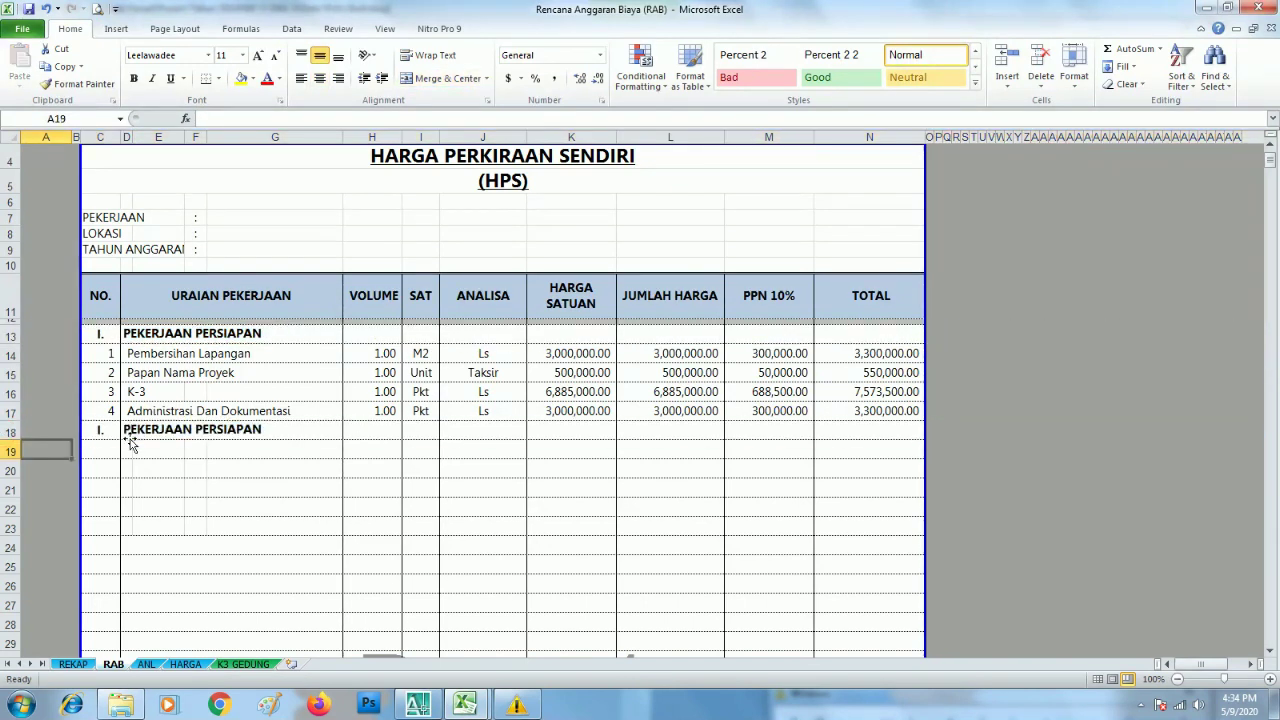
# Change the number of the copied heading in row 18 to "II.".
pyautogui.press('Right')
pyautogui.press('Right')
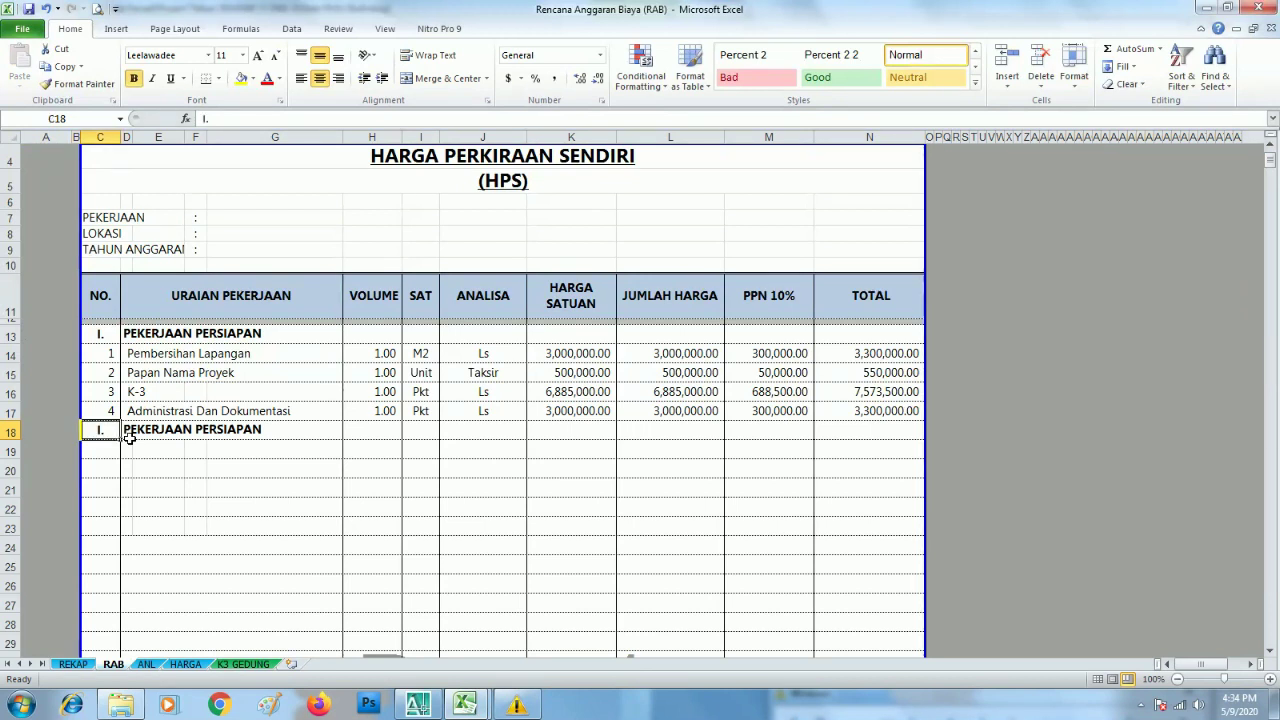
pyautogui.press('F2')
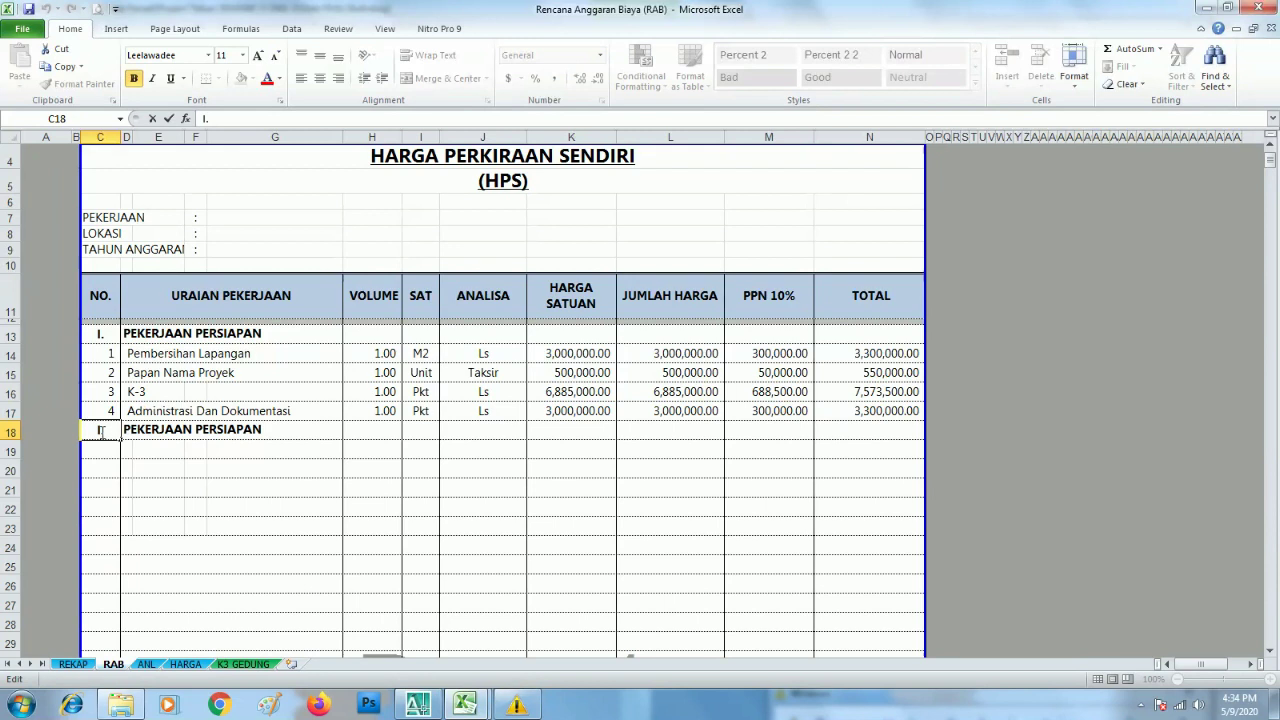
pyautogui.write('I')
# Change the copied section II heading in row 18 to "PEKERJAAN PONDASI DAN TANAH".
pyautogui.click(173, 430)
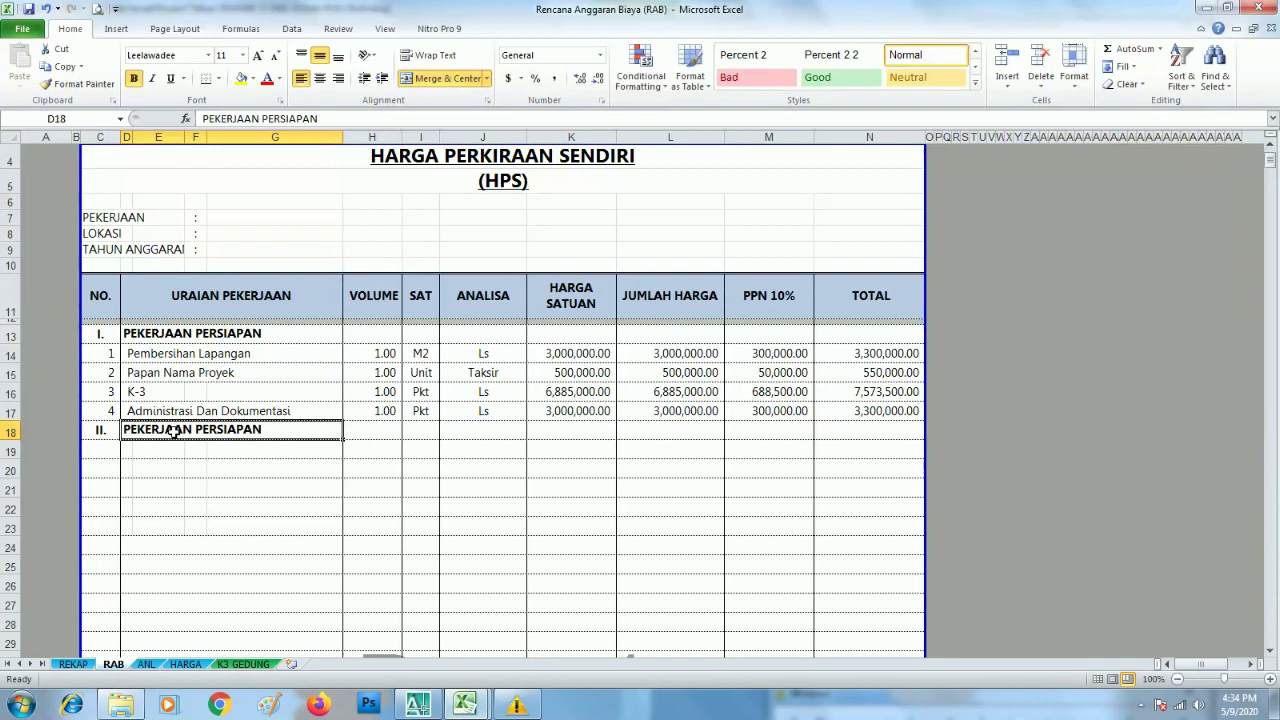
pyautogui.press('F2')
pyautogui.press('BackSpace')
pyautogui.press('BackSpace')
pyautogui.press('BackSpace')
pyautogui.press('BackSpace')
pyautogui.press('BackSpace')
pyautogui.press('BackSpace')
pyautogui.press('BackSpace')
pyautogui.press('BackSpace')
pyautogui.press('BackSpace')
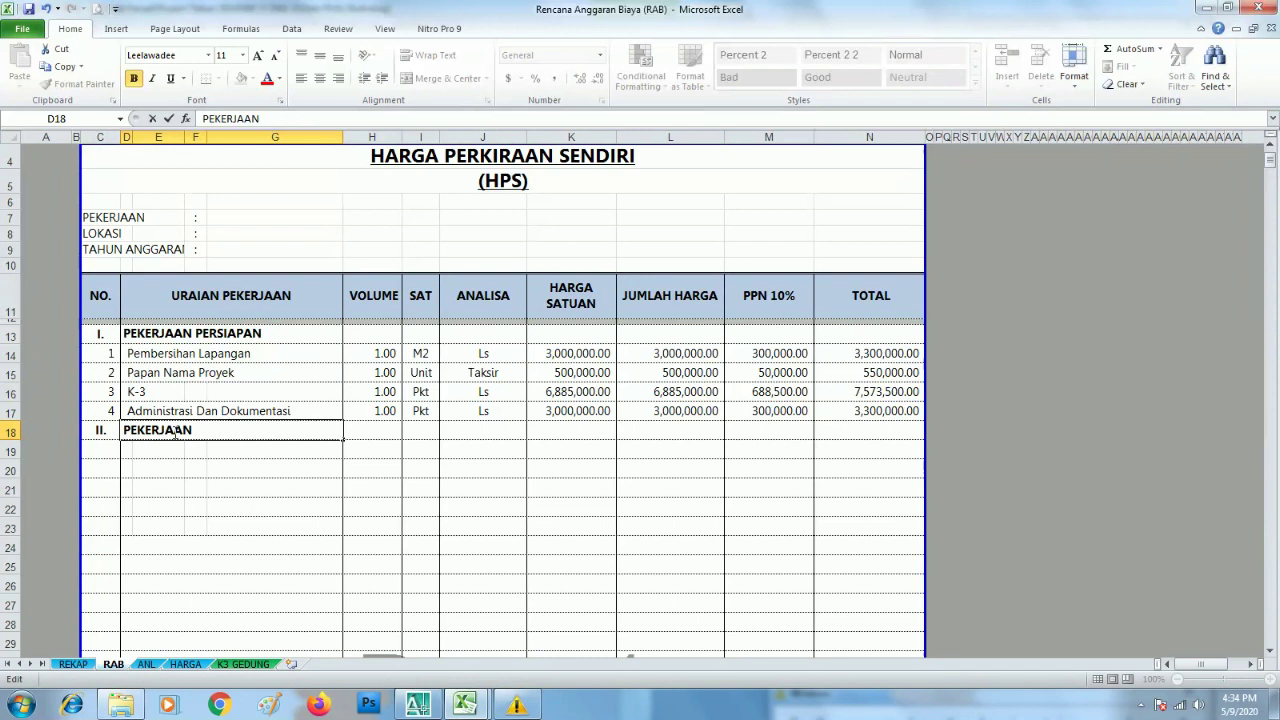
pyautogui.write('POND')
pyautogui.press('BackSpace')
pyautogui.press('BackSpace')
pyautogui.press('BackSpace')
pyautogui.write('ONDASI DA')
pyautogui.press('BackSpace')
pyautogui.press('BackSpace')
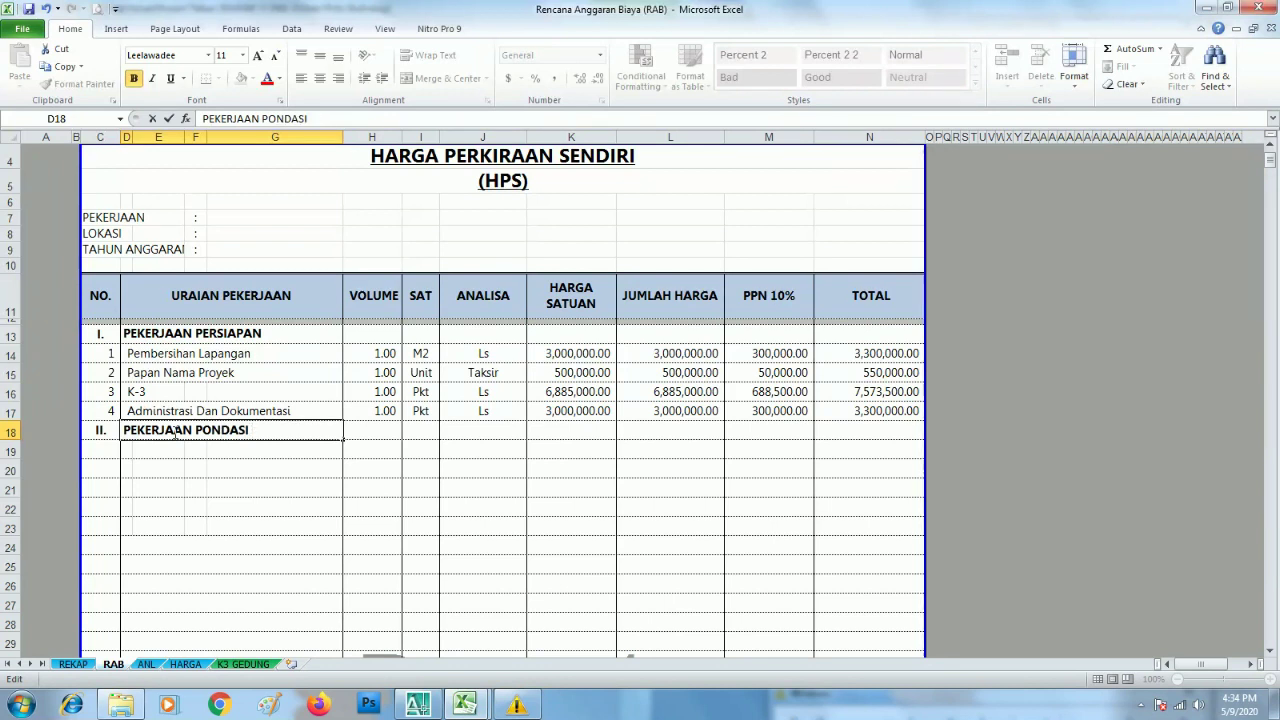
pyautogui.write('DAN TANAH')
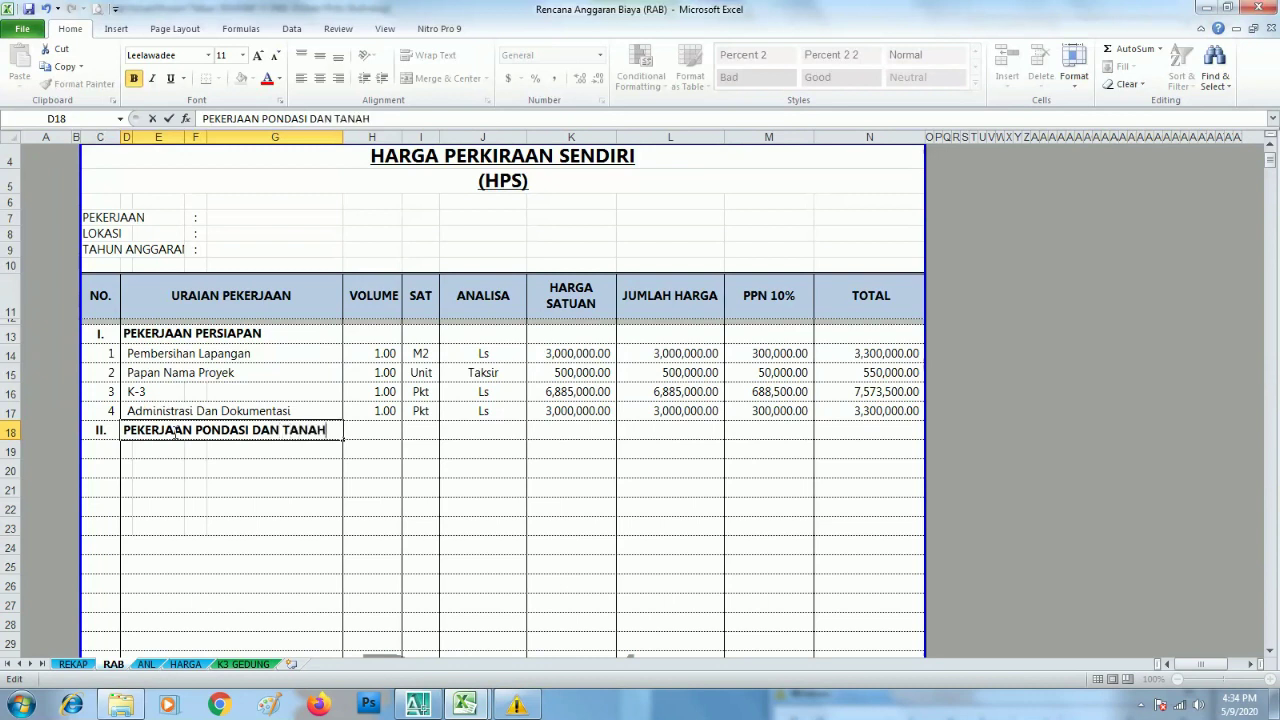
pyautogui.press('Return')
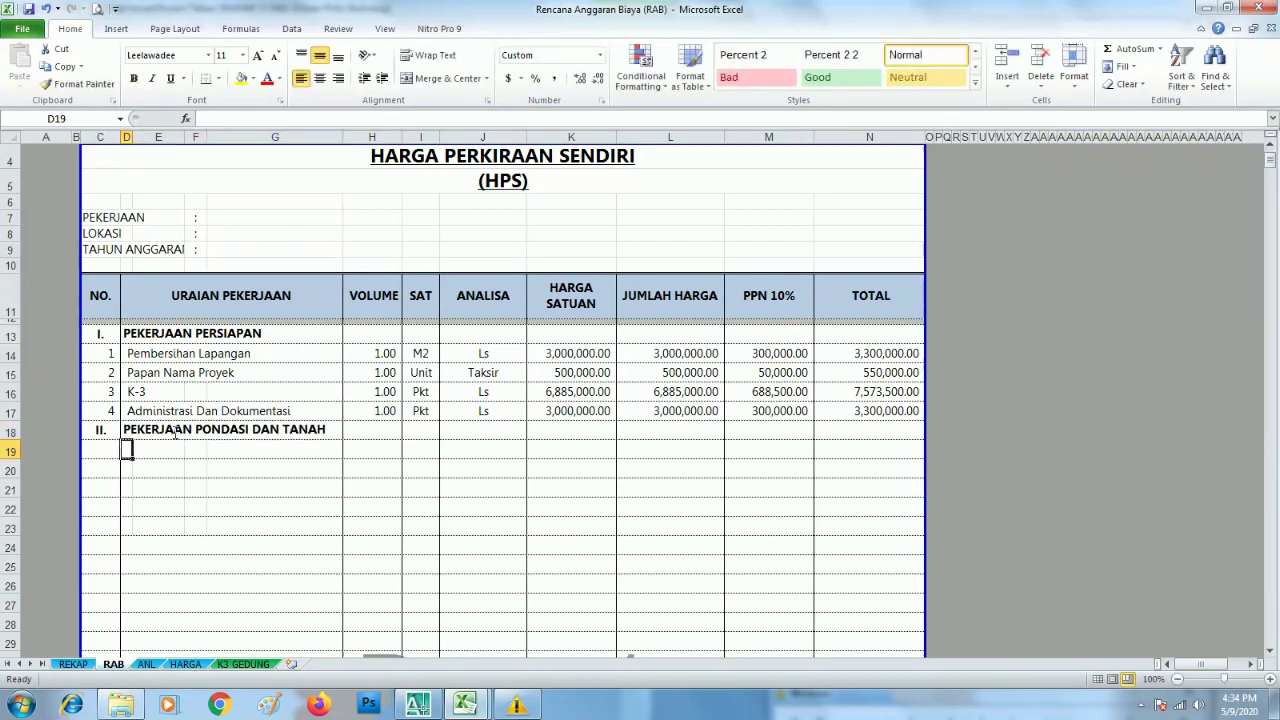
# Save the cost estimate workbook and select the first description cell under the section II heading.
pyautogui.click(305, 525)
pyautogui.click(180, 441)
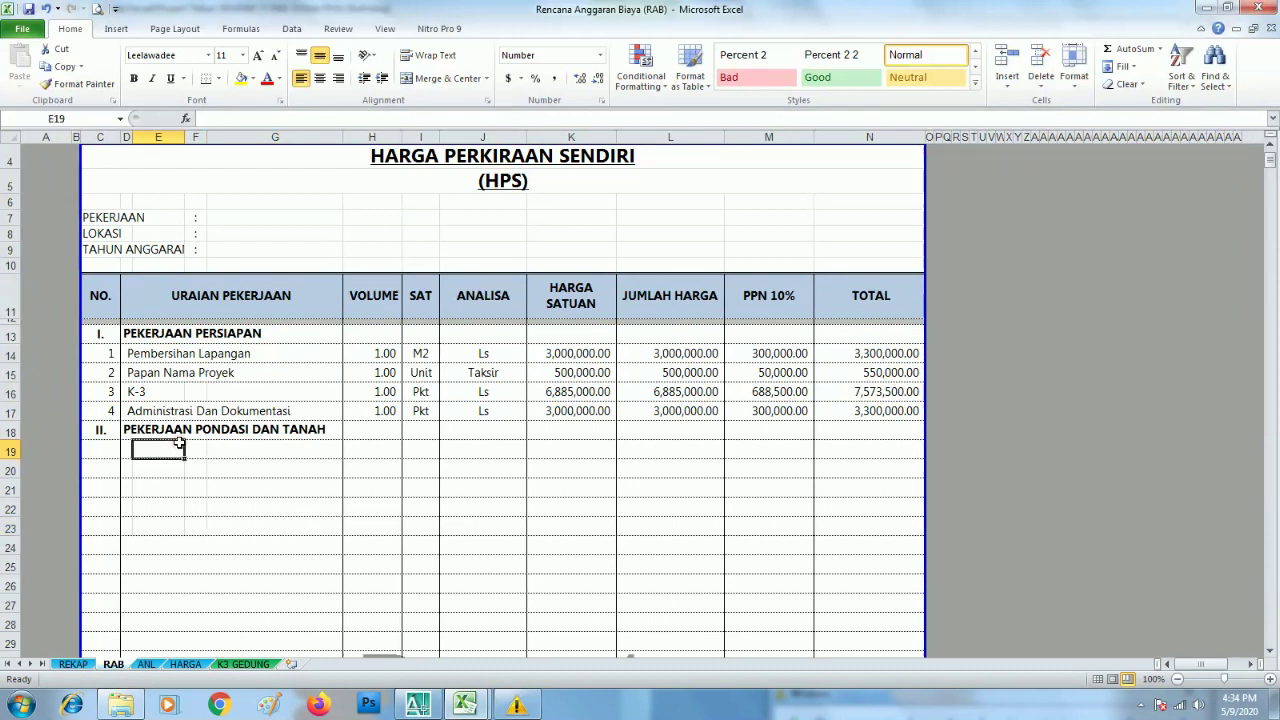
pyautogui.hotkey('ctrl', 's')
pyautogui.click(254, 484)
pyautogui.click(146, 455)
pyautogui.click(127, 451)
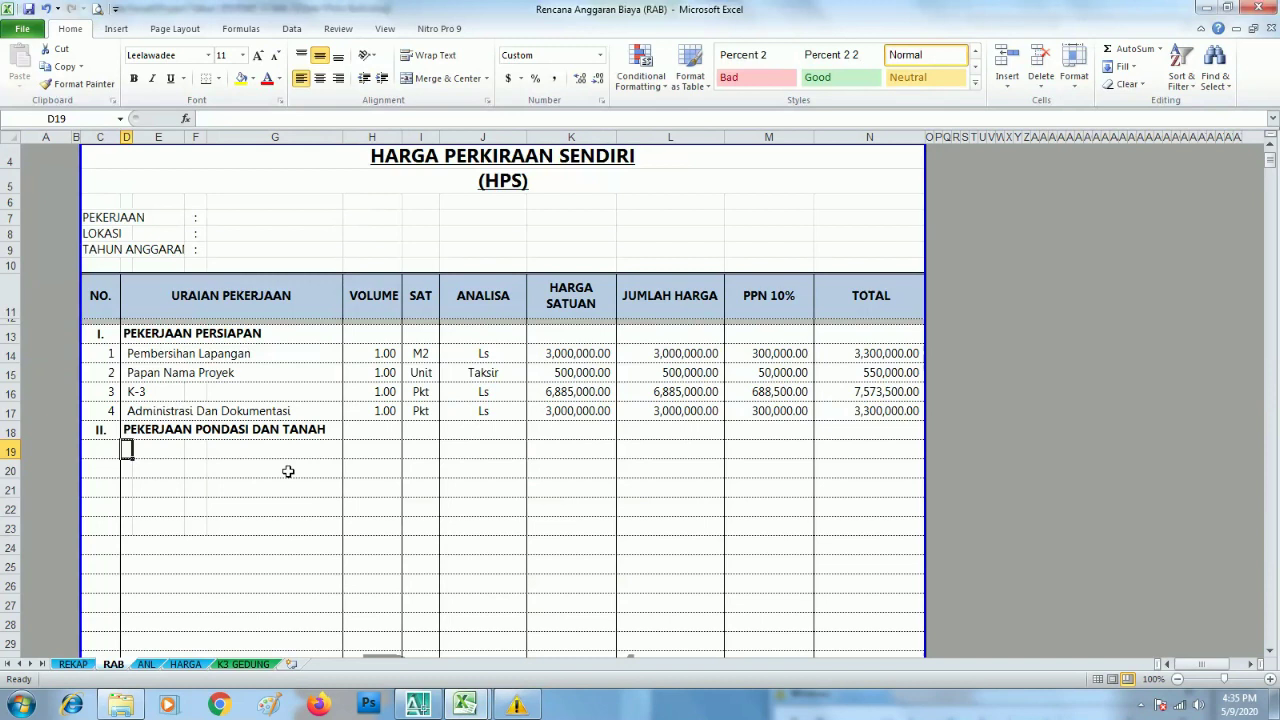
pyautogui.press('Right')
pyautogui.press('Right')
pyautogui.press('Right')
pyautogui.press('Left')
pyautogui.press('Left')
pyautogui.press('Left')
# Switch to the as-built drawing in AutoCAD and examine the footing foundation plan, DENAH RENCANA PONDASI TAPAK.
pyautogui.click(427, 705)
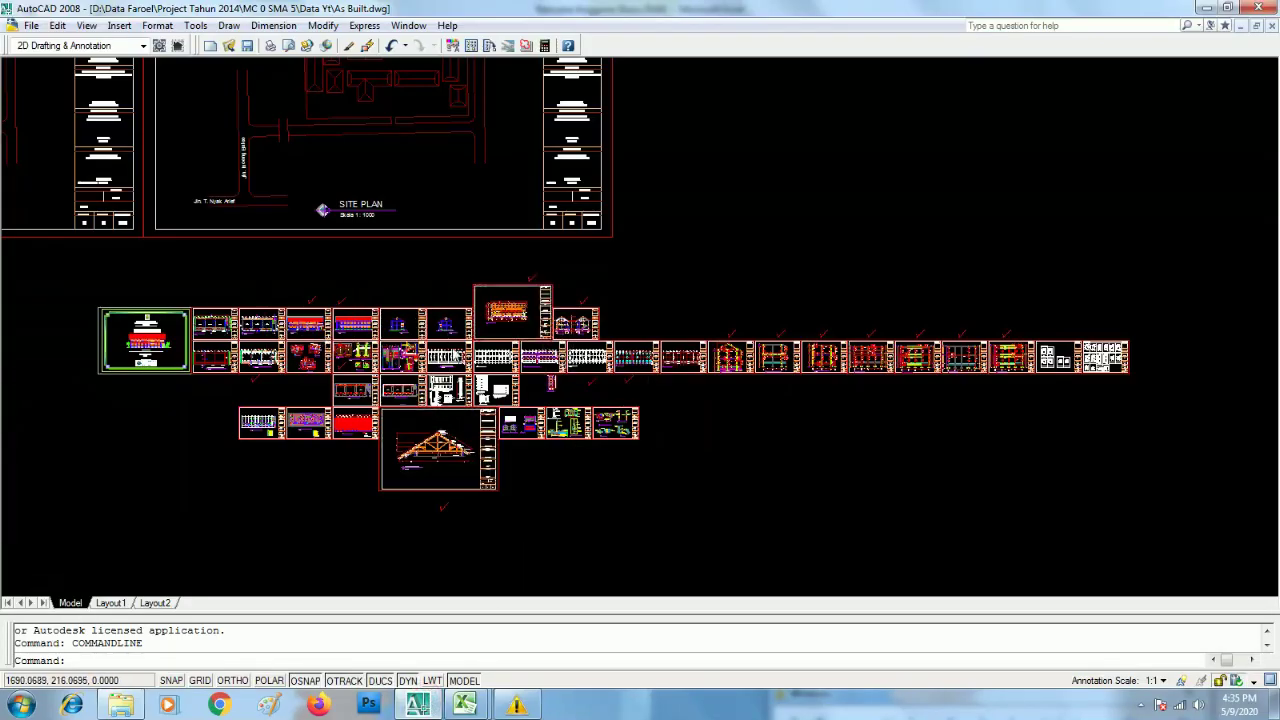
pyautogui.scroll(6, 470, 345)
pyautogui.scroll(5, 90, 380)
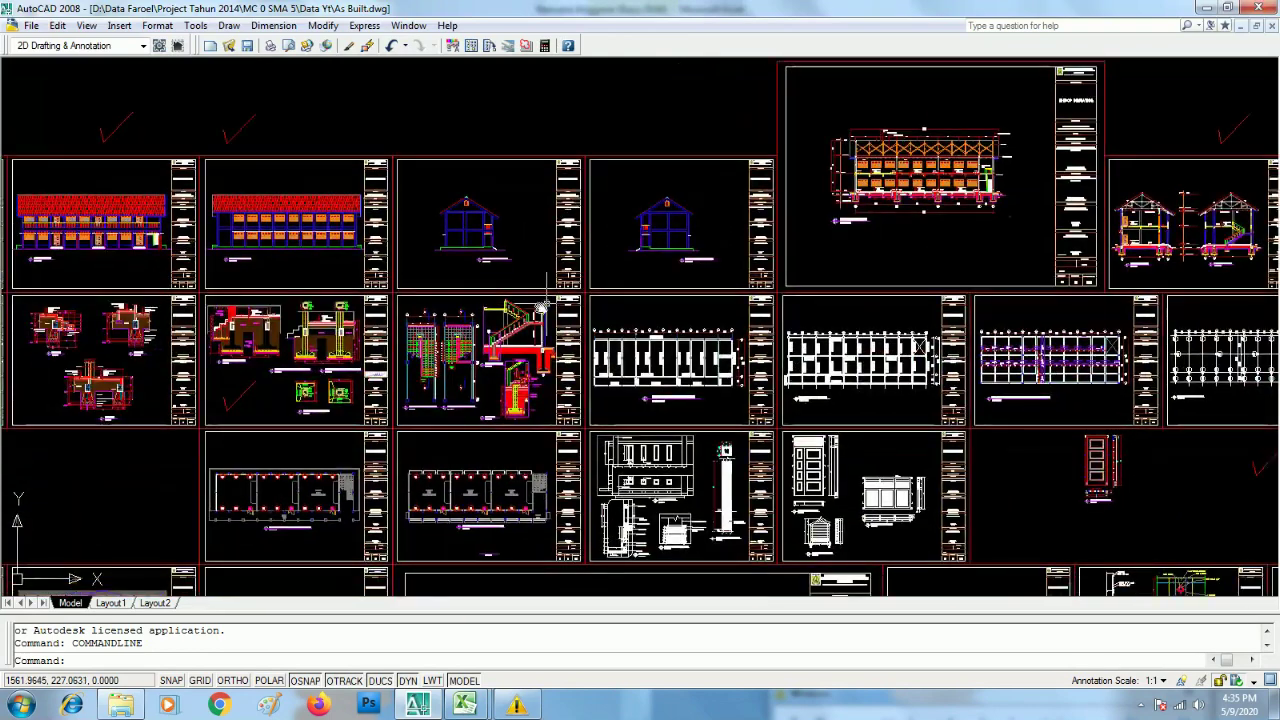
pyautogui.scroll(-3, 209, 333)
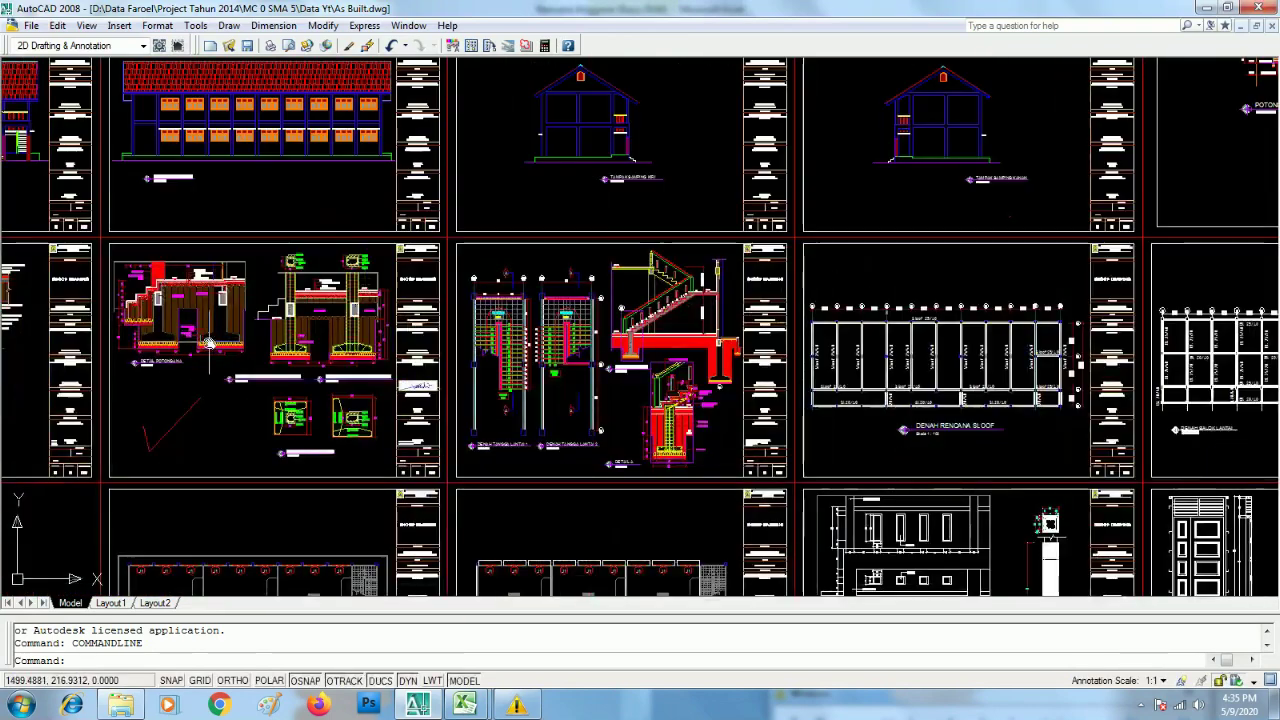
pyautogui.scroll(-2, 842, 424)
pyautogui.scroll(8, 745, 428)
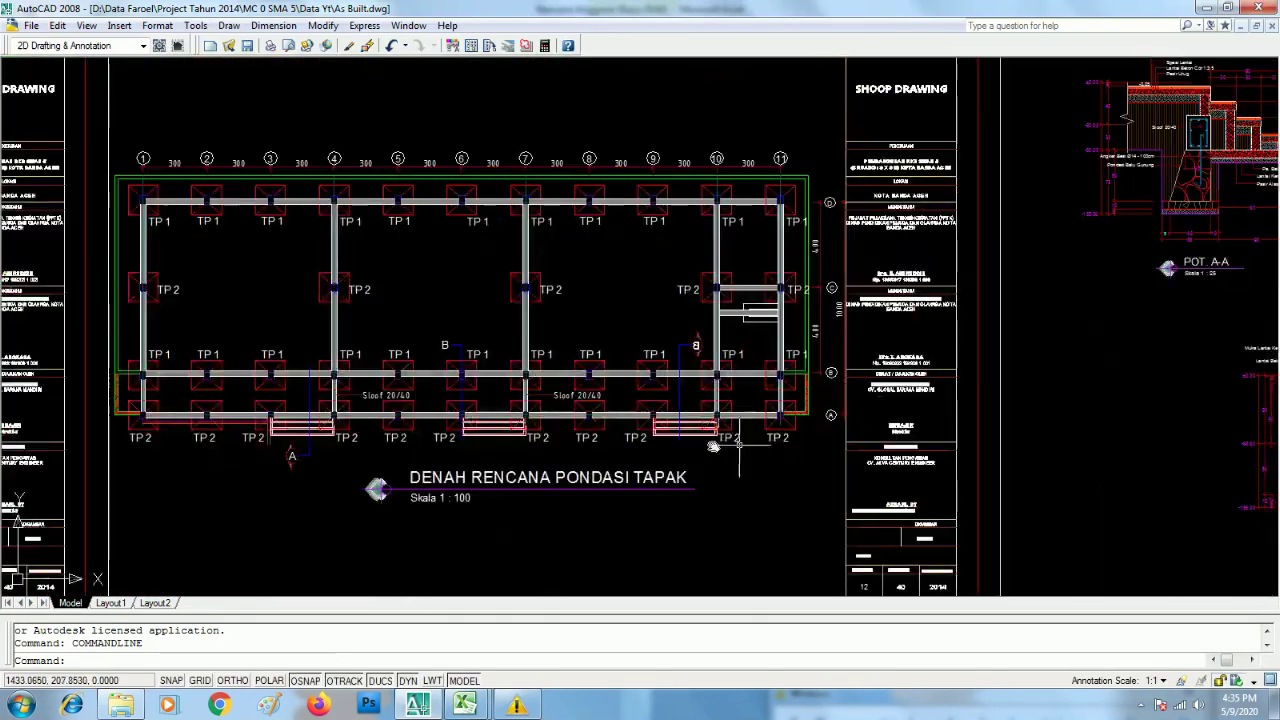
pyautogui.scroll(-4, 497, 446)
pyautogui.scroll(1, 606, 366)
pyautogui.scroll(3, 606, 366)
pyautogui.scroll(-4, 700, 372)
pyautogui.scroll(2, 760, 378)
# Compare the TP 1 and TP 2 footing section details with the footing positions on the foundation plan.
pyautogui.moveTo(906, 382); pyautogui.dragTo(787, 383)
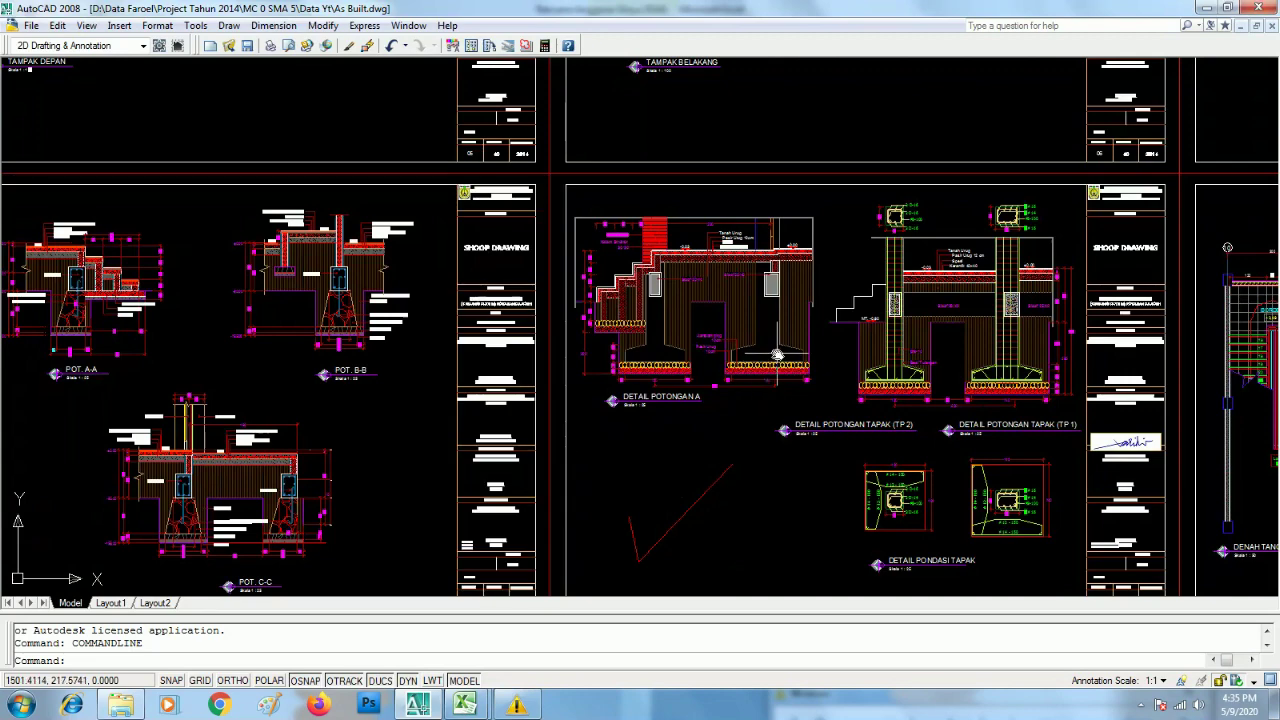
pyautogui.scroll(-2, 847, 433)
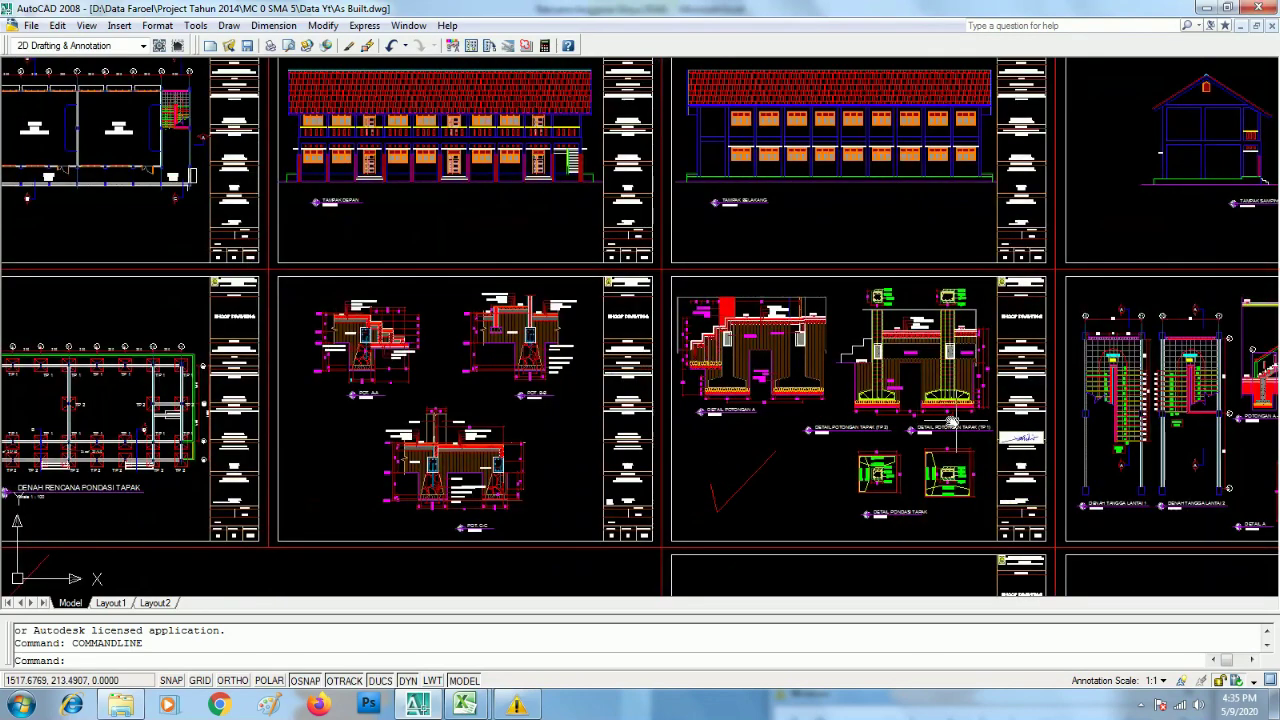
pyautogui.scroll(3, 952, 424)
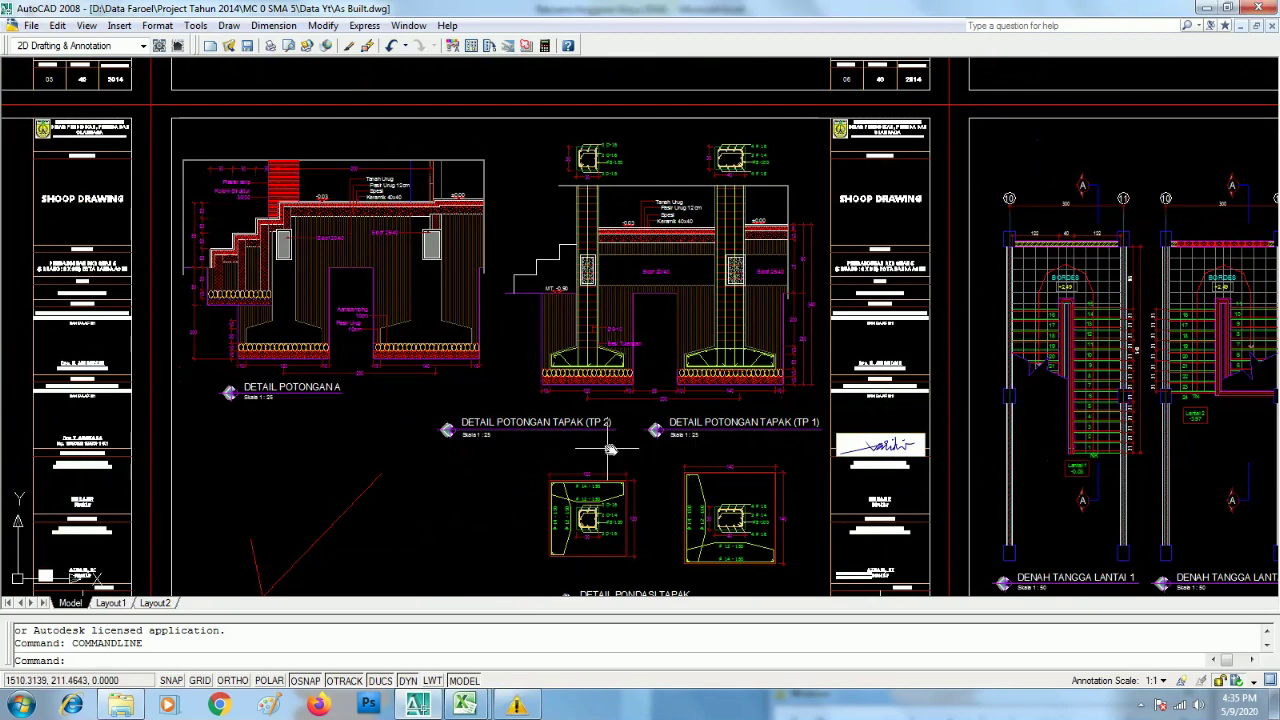
pyautogui.scroll(1, 610, 450)
pyautogui.scroll(-2, 610, 450)
pyautogui.scroll(-2, 629, 466)
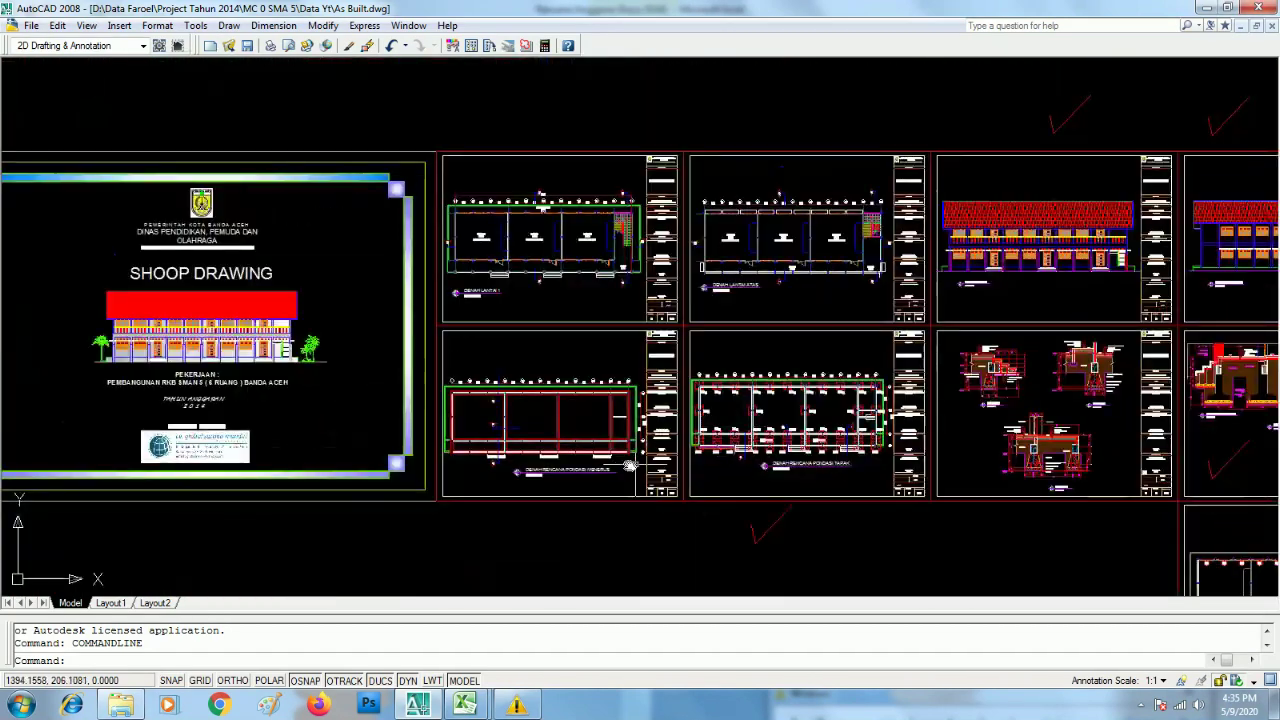
pyautogui.scroll(5, 845, 453)
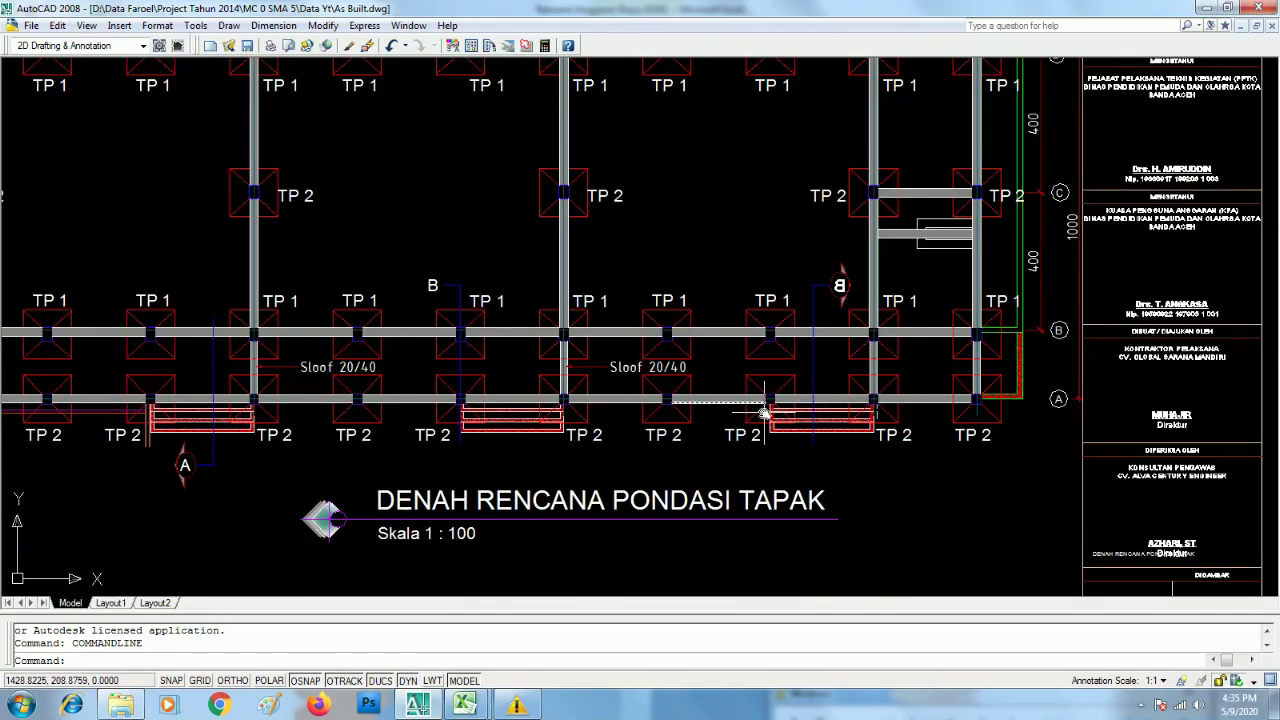
pyautogui.scroll(-4, 765, 410)
pyautogui.scroll(2, 247, 418)
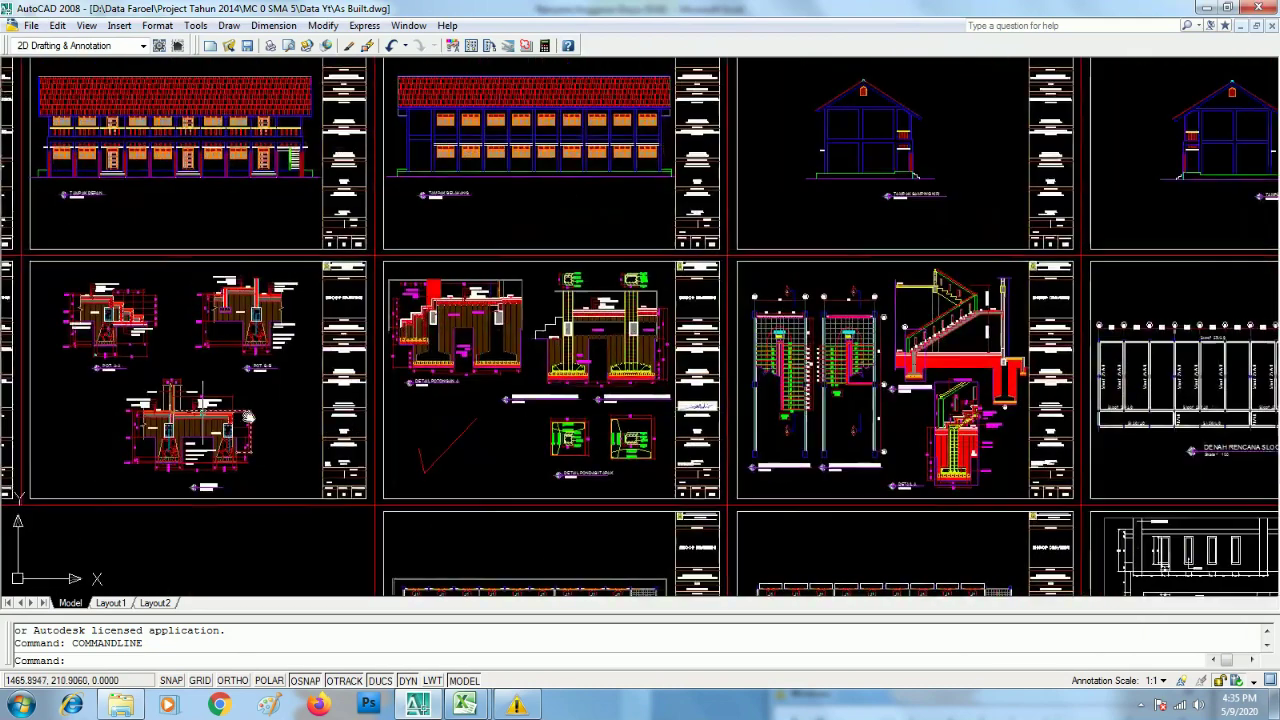
# Examine the plan dimensions and reinforcement of the TP 1 and TP 2 footings in the DETAIL PONDASI TAPAK drawings.
pyautogui.scroll(5, 622, 392)
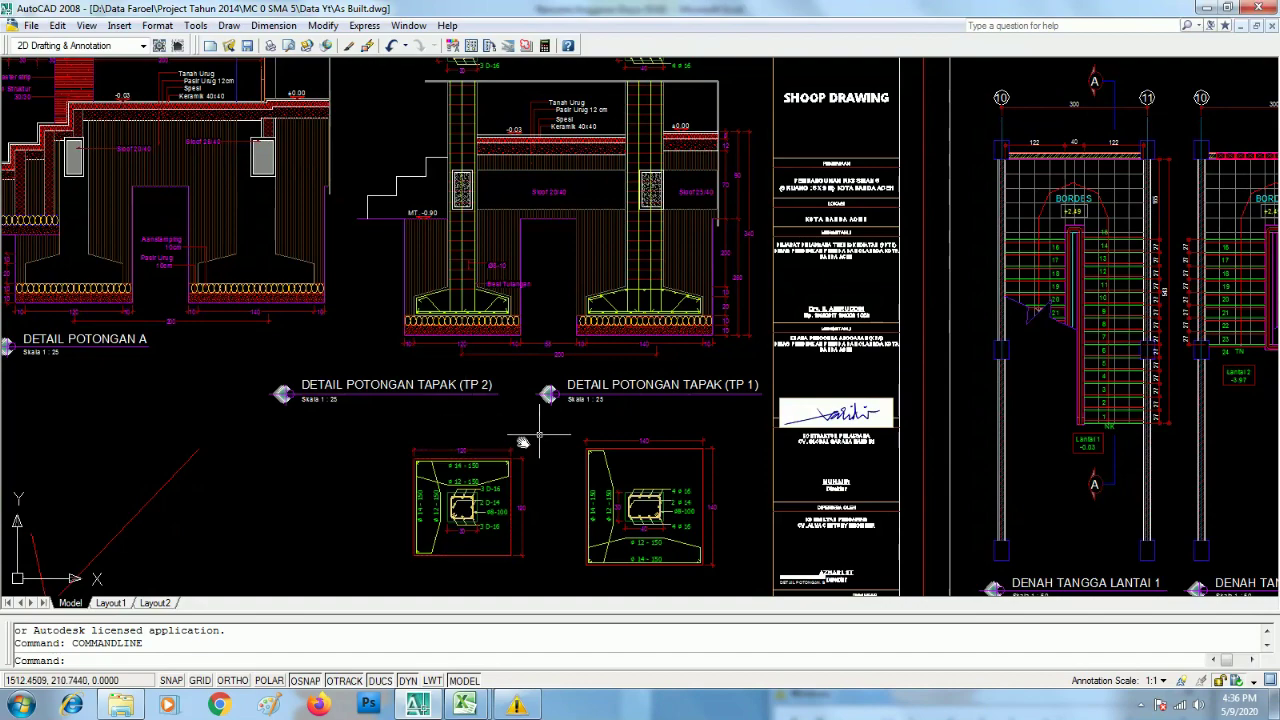
pyautogui.moveTo(642, 308); pyautogui.dragTo(612, 350)
pyautogui.scroll(4, 538, 424)
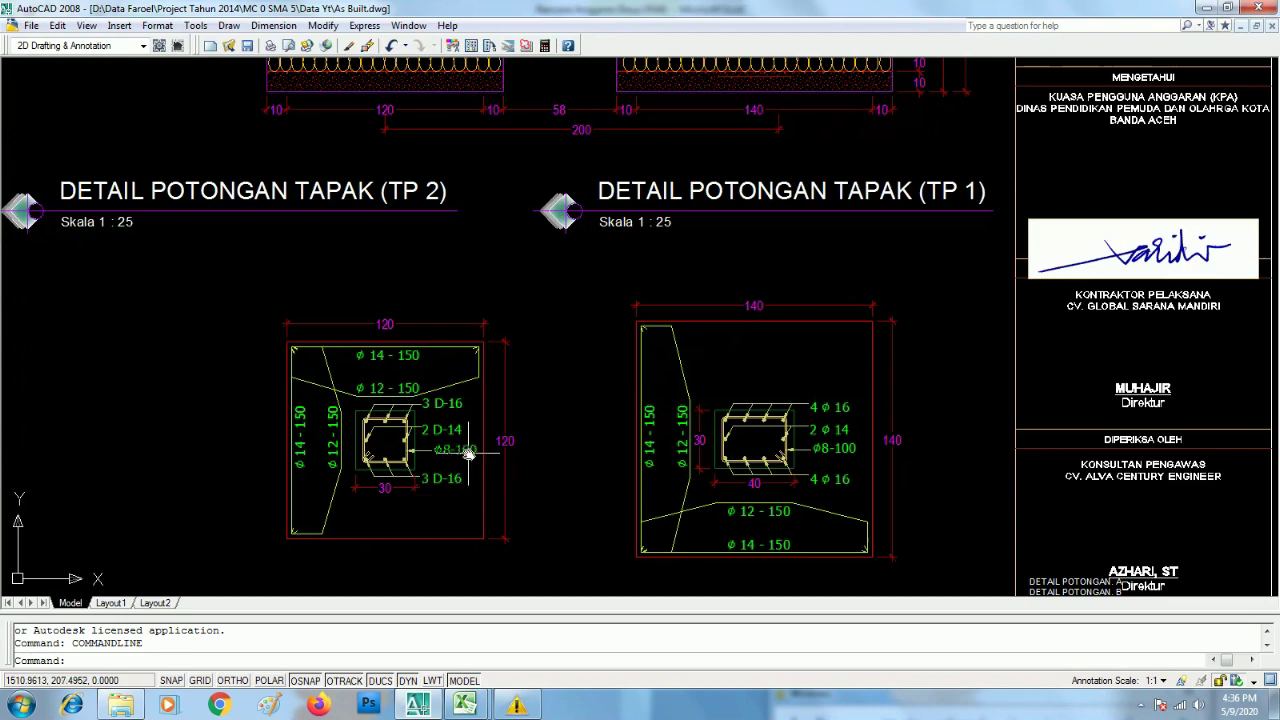
pyautogui.scroll(-5, 430, 490)
pyautogui.scroll(2, 563, 375)
pyautogui.scroll(3, 505, 372)
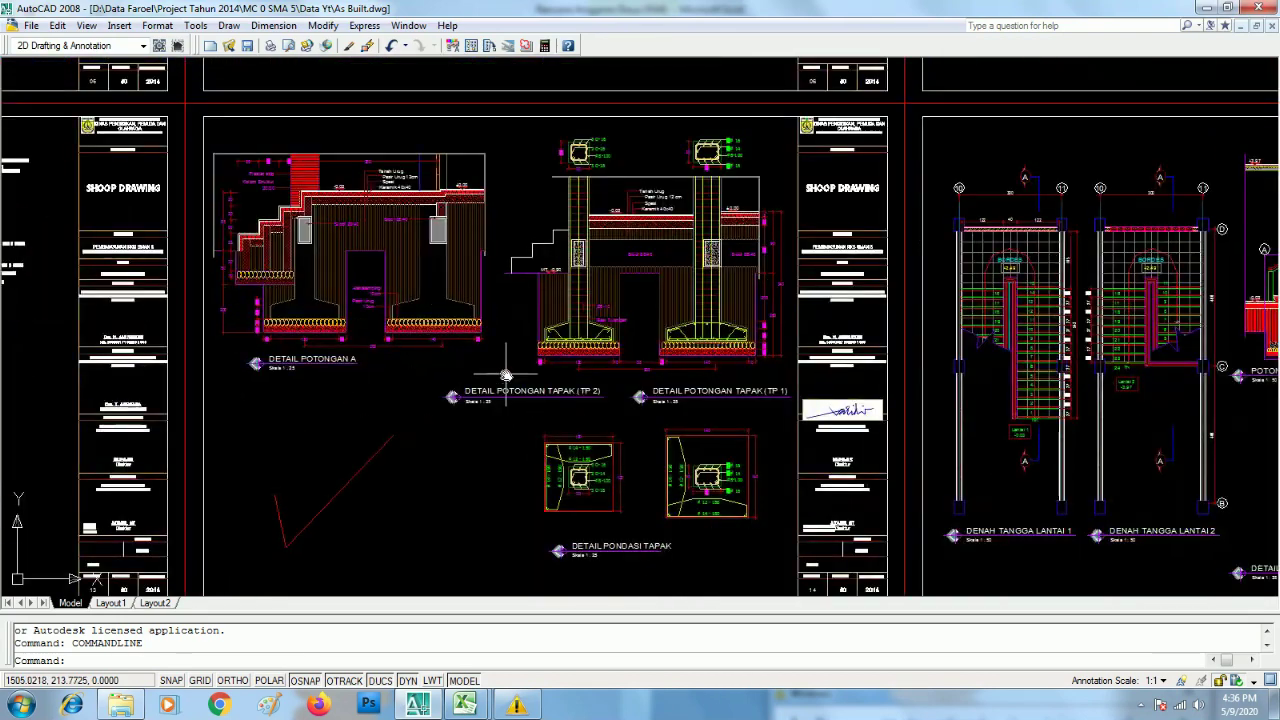
# Examine the excavation depth and bedding layer dimensions in the DETAIL POTONGAN TAPAK (TP 1) section.
pyautogui.scroll(-2, 505, 375)
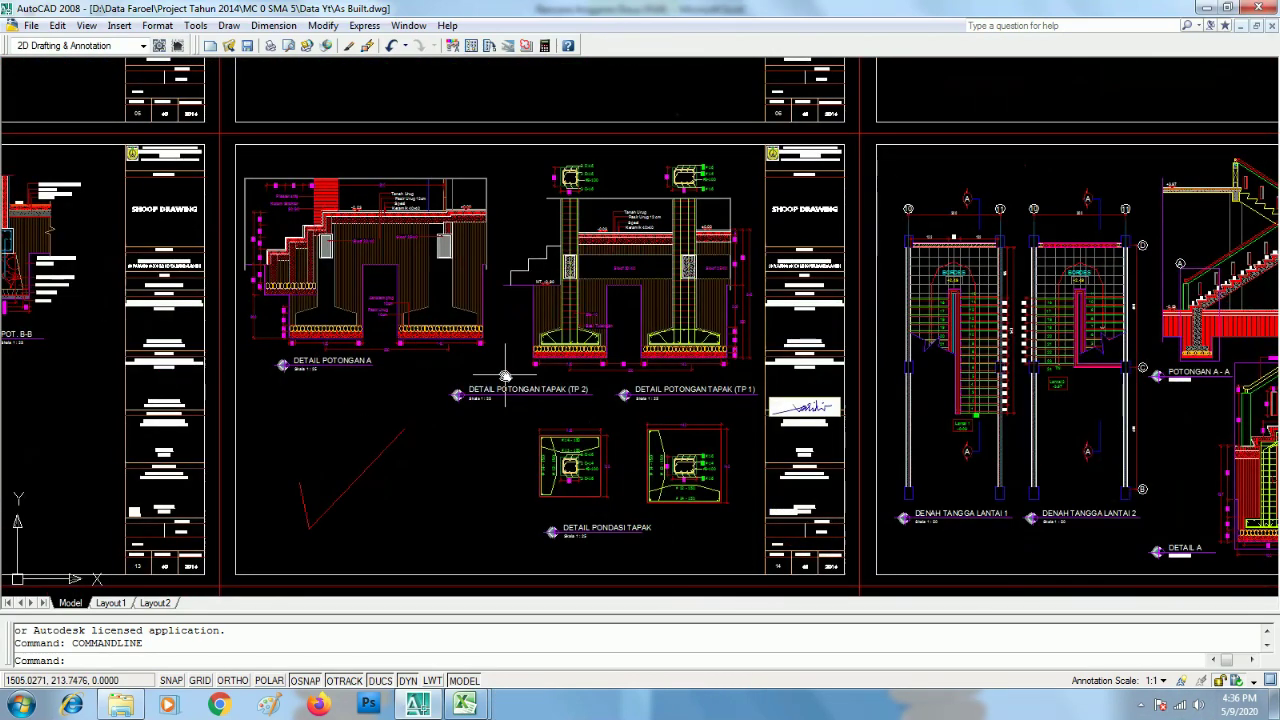
pyautogui.scroll(3, 688, 362)
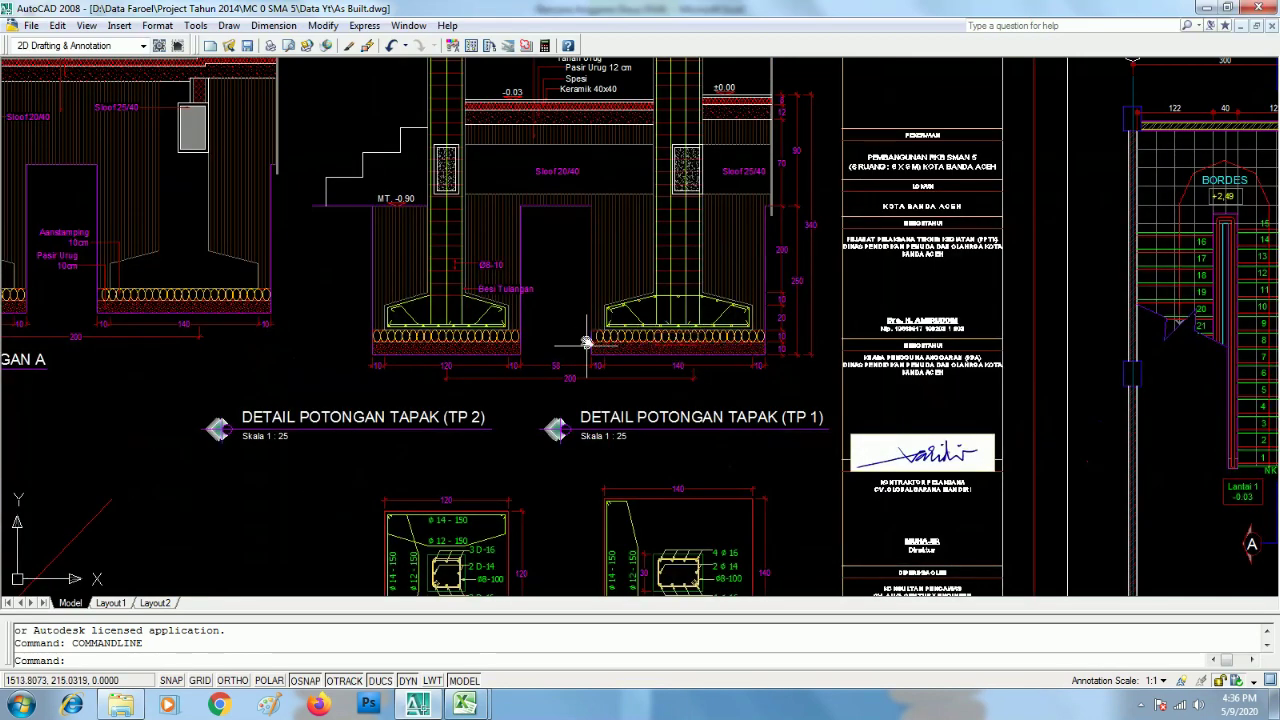
pyautogui.scroll(3, 663, 366)
pyautogui.scroll(-2, 551, 417)
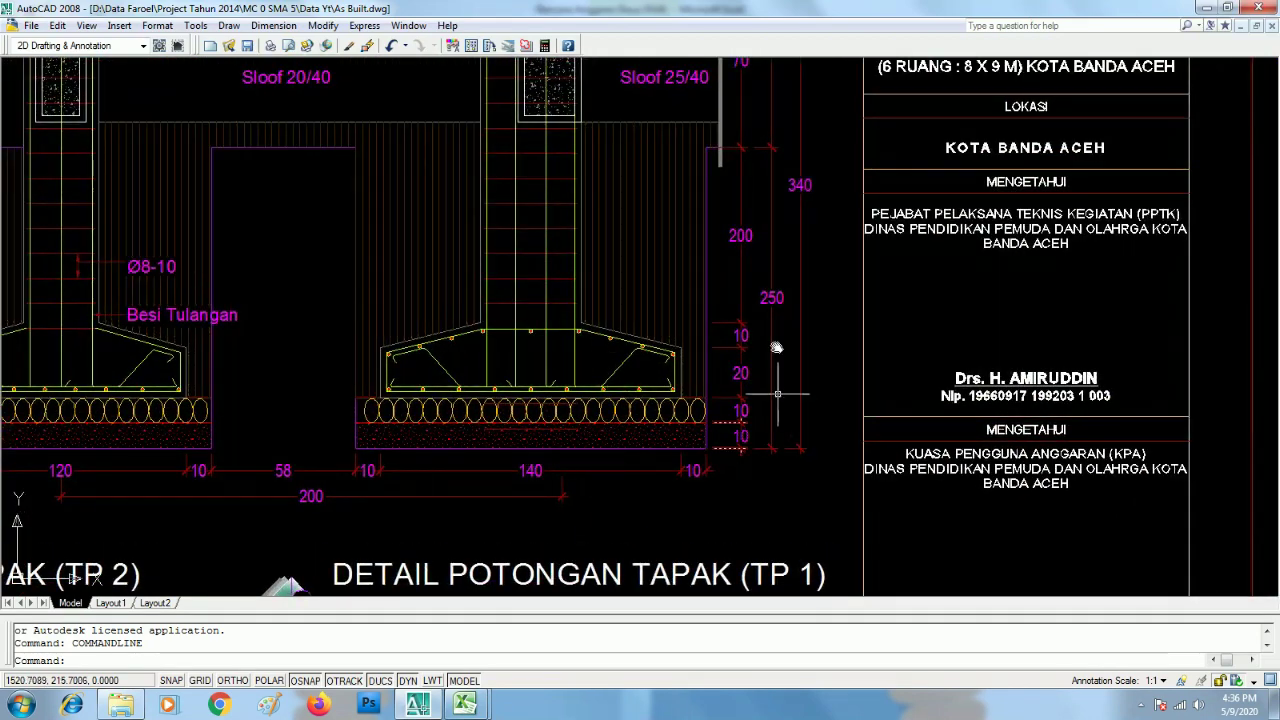
pyautogui.scroll(-4, 371, 363)
pyautogui.scroll(1, 524, 425)
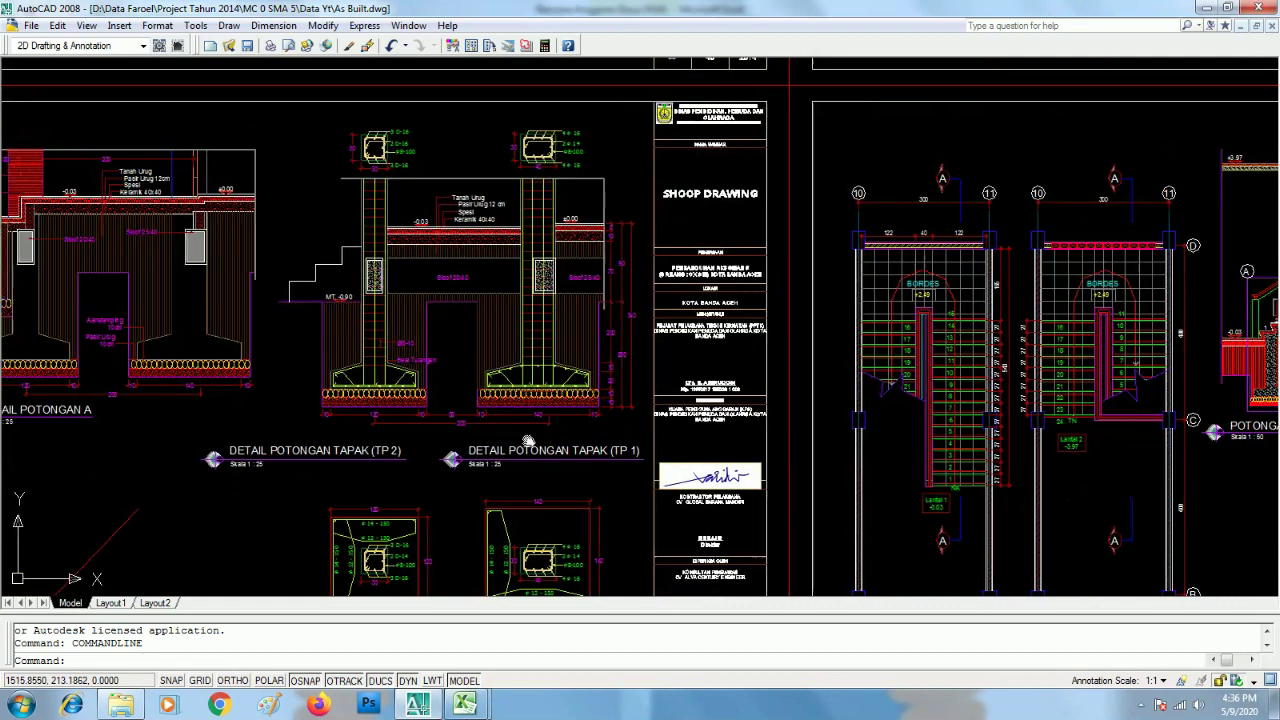
pyautogui.scroll(-3, 524, 425)
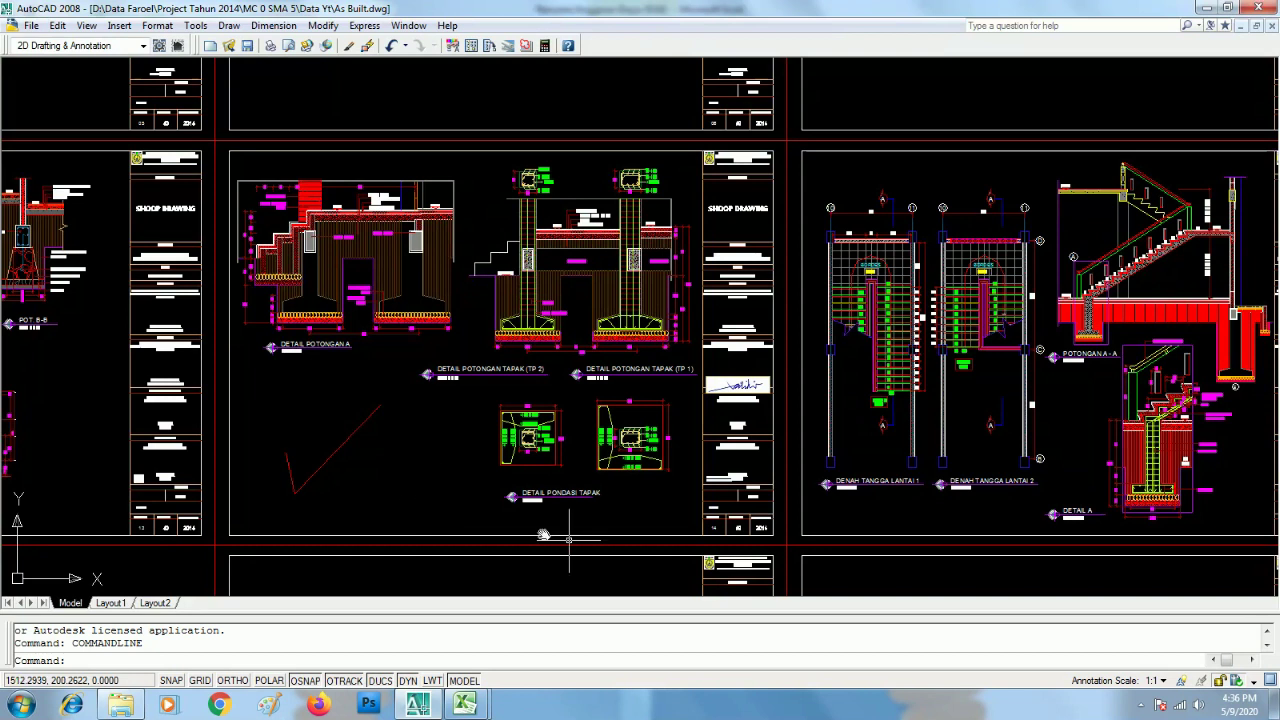
pyautogui.scroll(-2, 569, 490)
# Switch back to the Rencana Anggaran Biaya (RAB) workbook in Excel and enter "Galian Tanah Pondasi" in cell D19.
pyautogui.moveTo(468, 706)
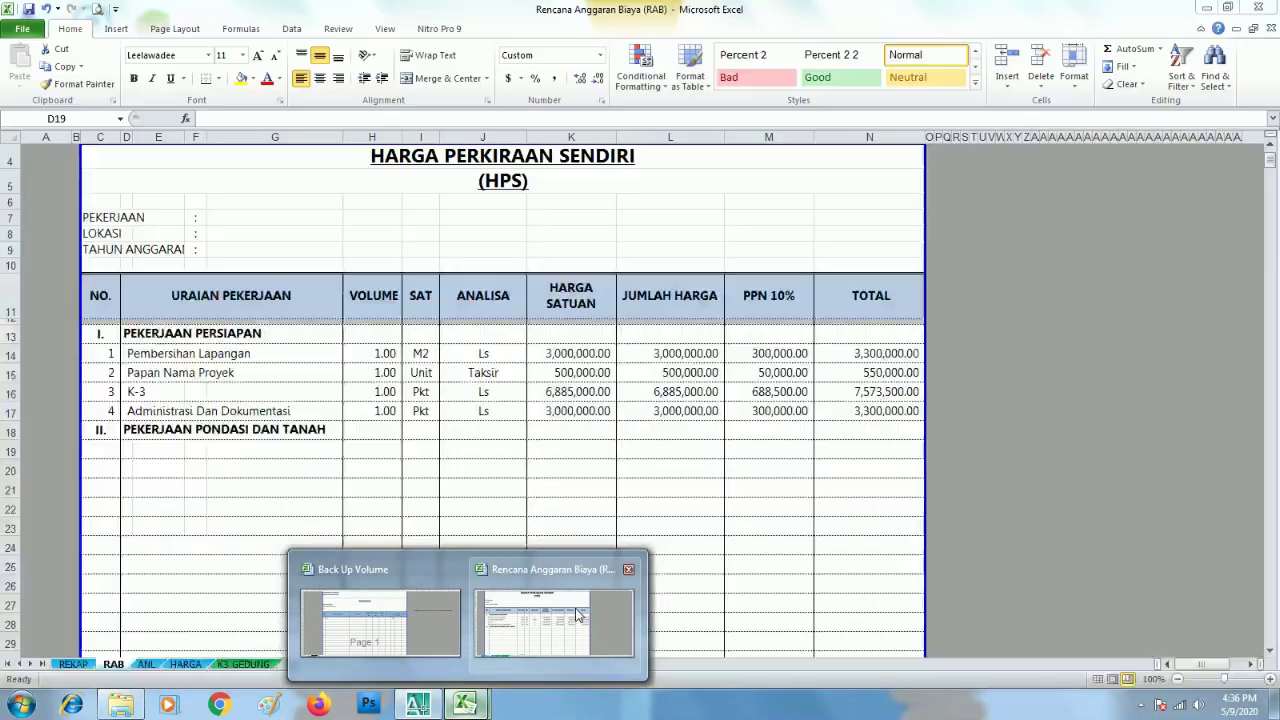
pyautogui.click(577, 615)
pyautogui.click(209, 492)
pyautogui.click(126, 451)
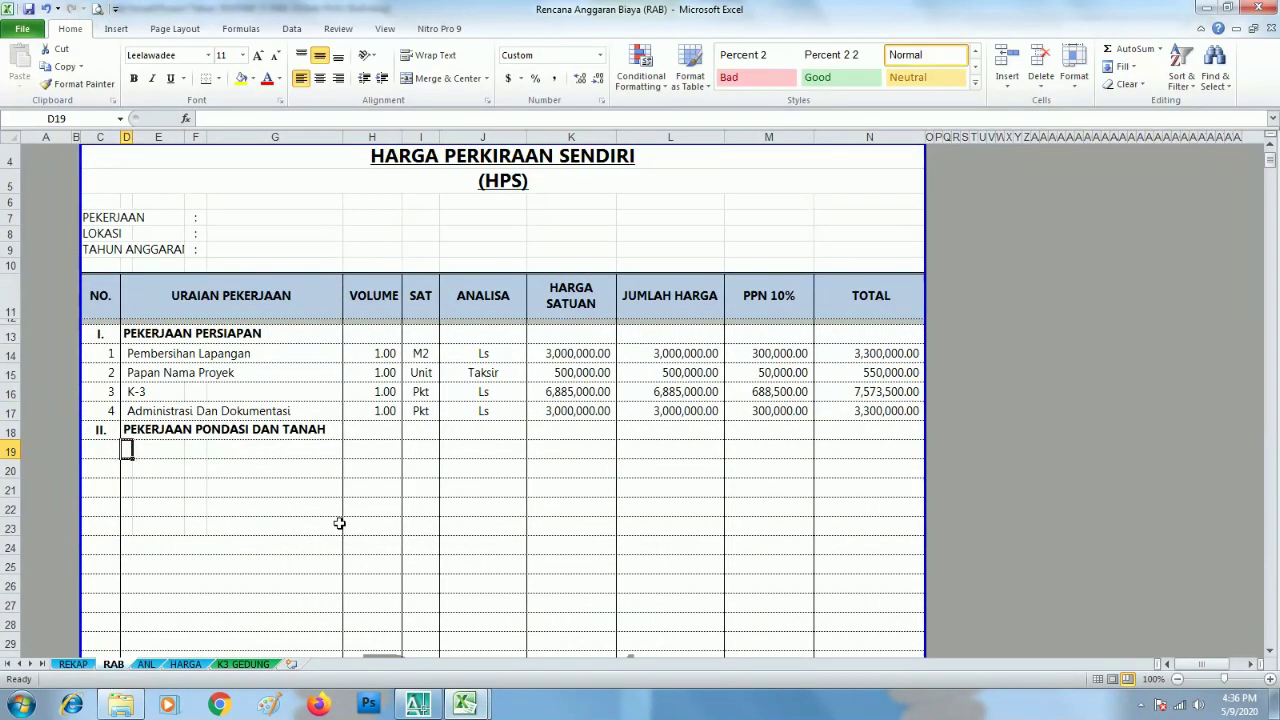
pyautogui.write('Galian Tanah POn')
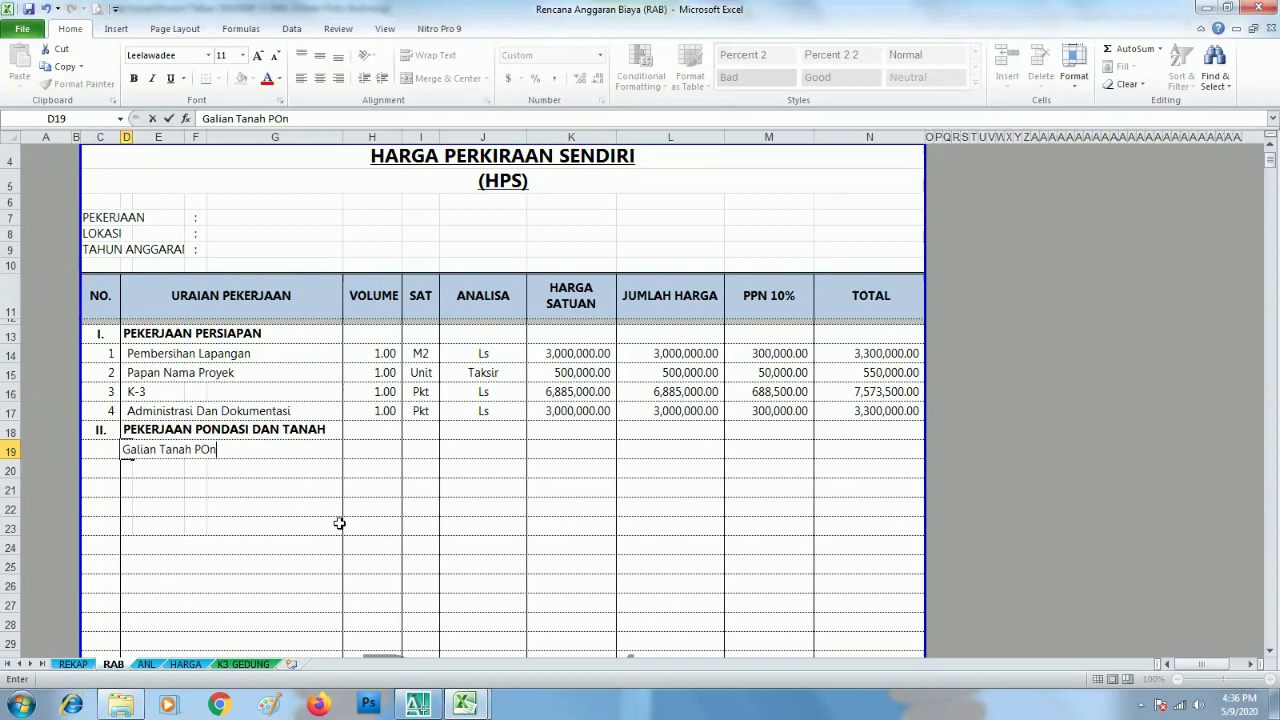
pyautogui.hotkey('ctrl', 'Return')
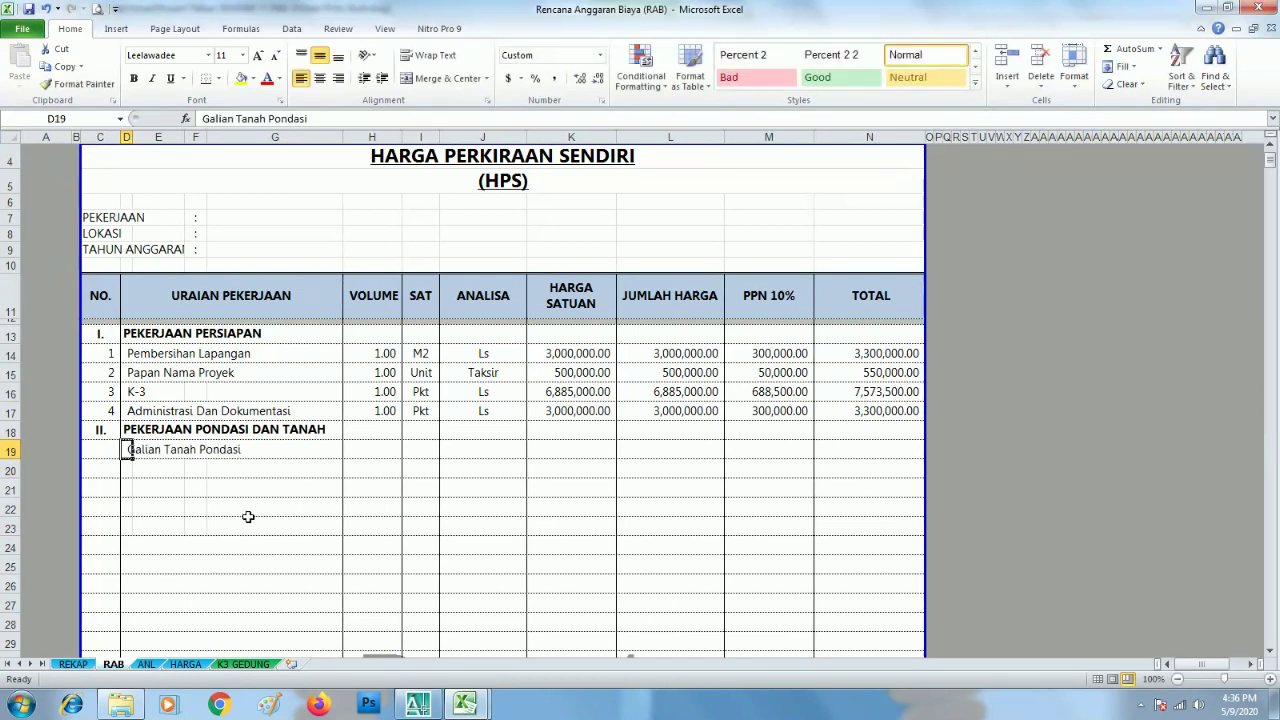
pyautogui.click(215, 504)
pyautogui.click(130, 451)
pyautogui.click(219, 507)
pyautogui.click(128, 451)
pyautogui.click(218, 552)
pyautogui.click(137, 450)
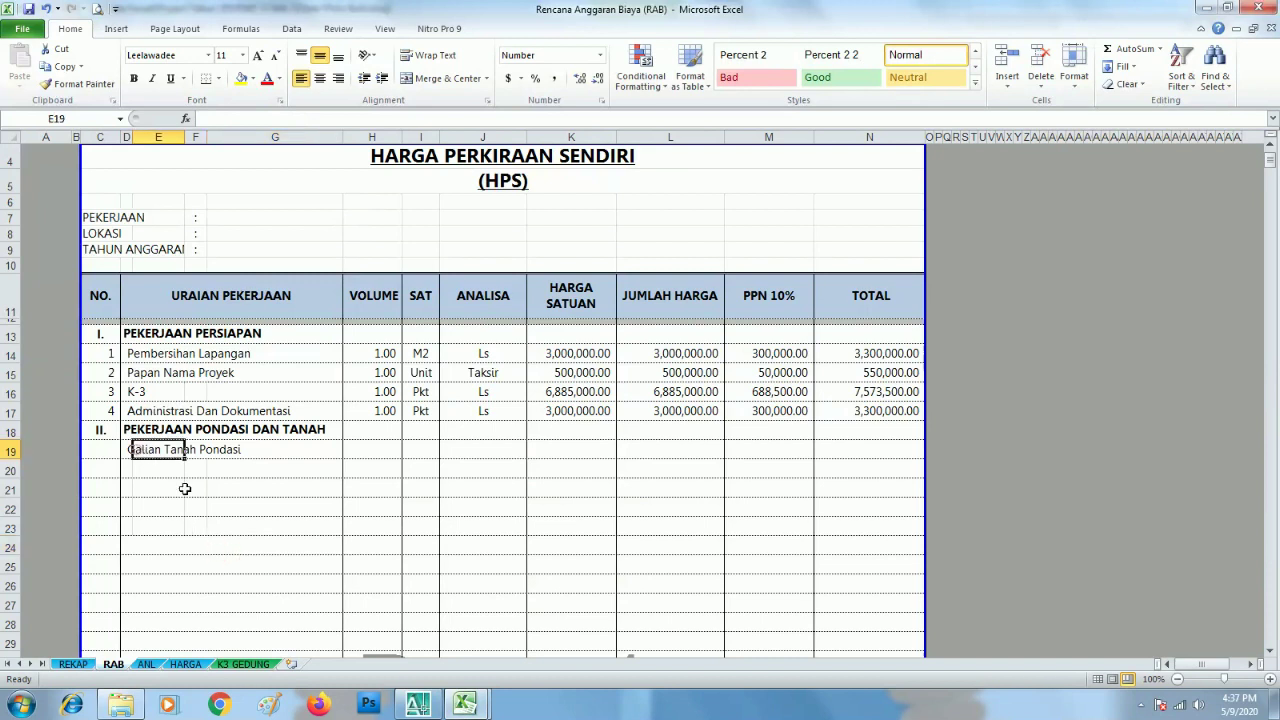
# Insert a row above the Galian Tanah Pondasi item and enter the subheading "Pondasi Tapak" in its cell D19.
pyautogui.click(12, 451)
pyautogui.rightClick(14, 451)
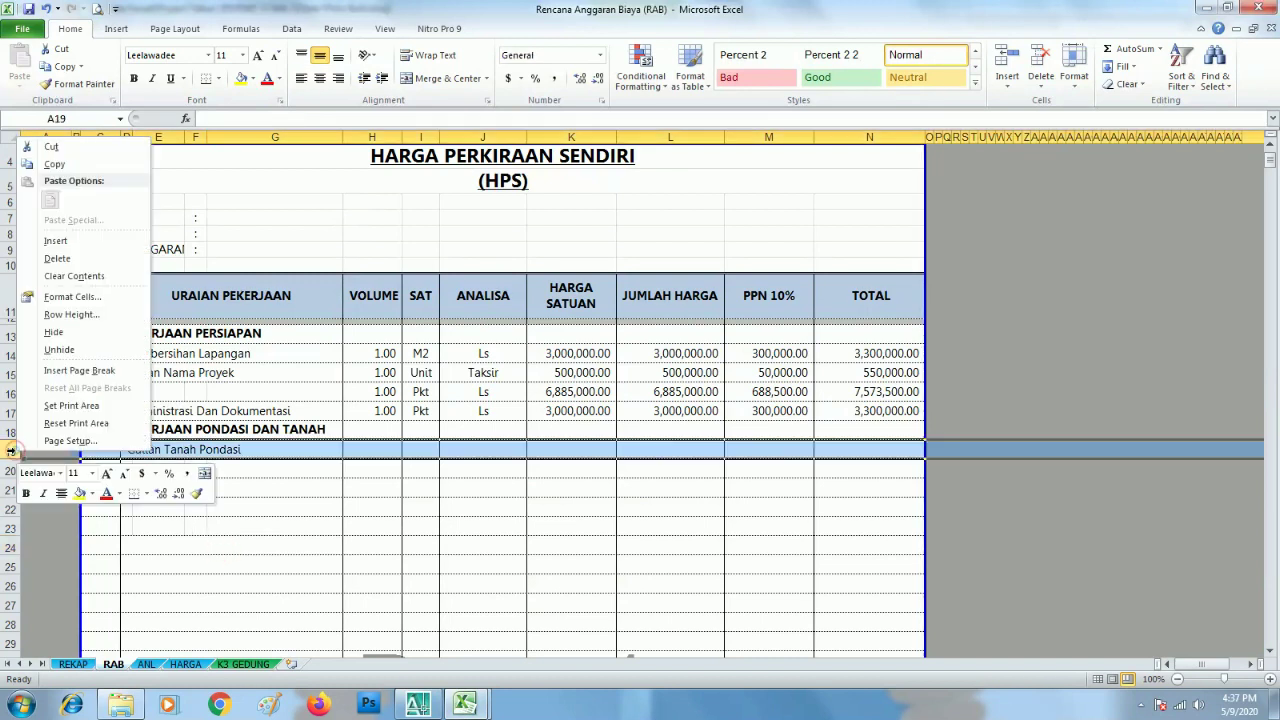
pyautogui.click(95, 247)
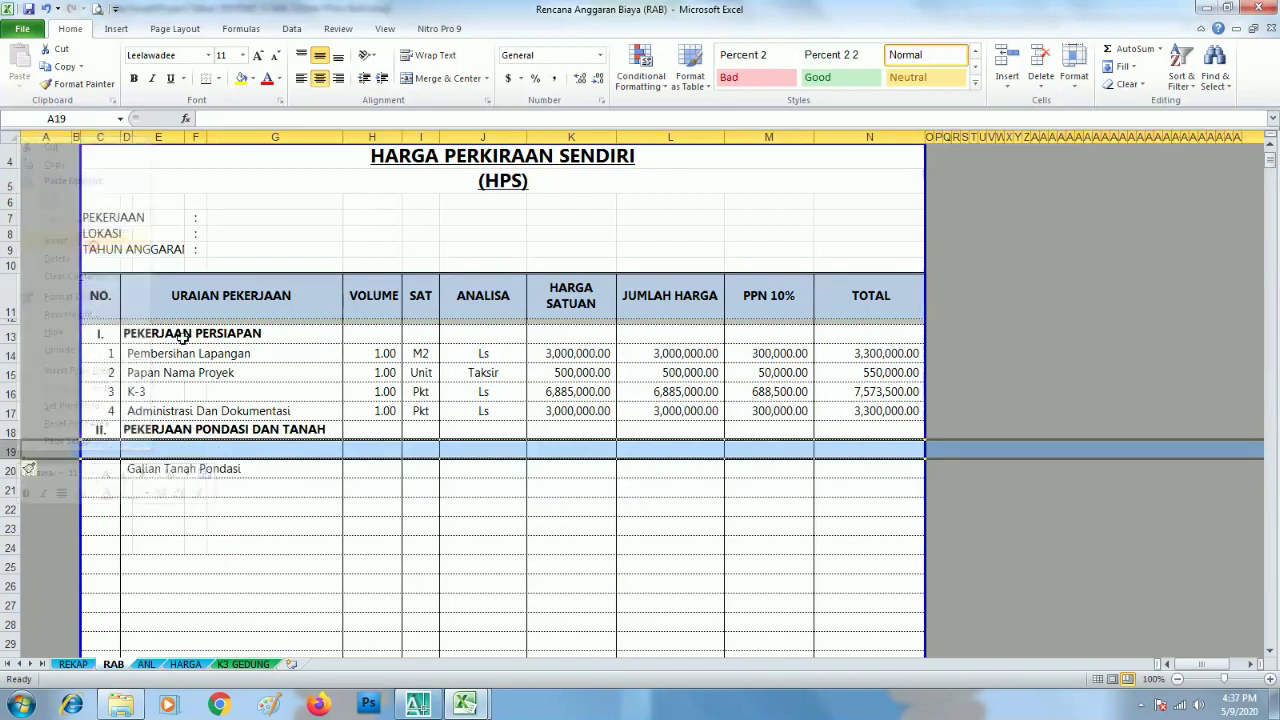
pyautogui.click(130, 450)
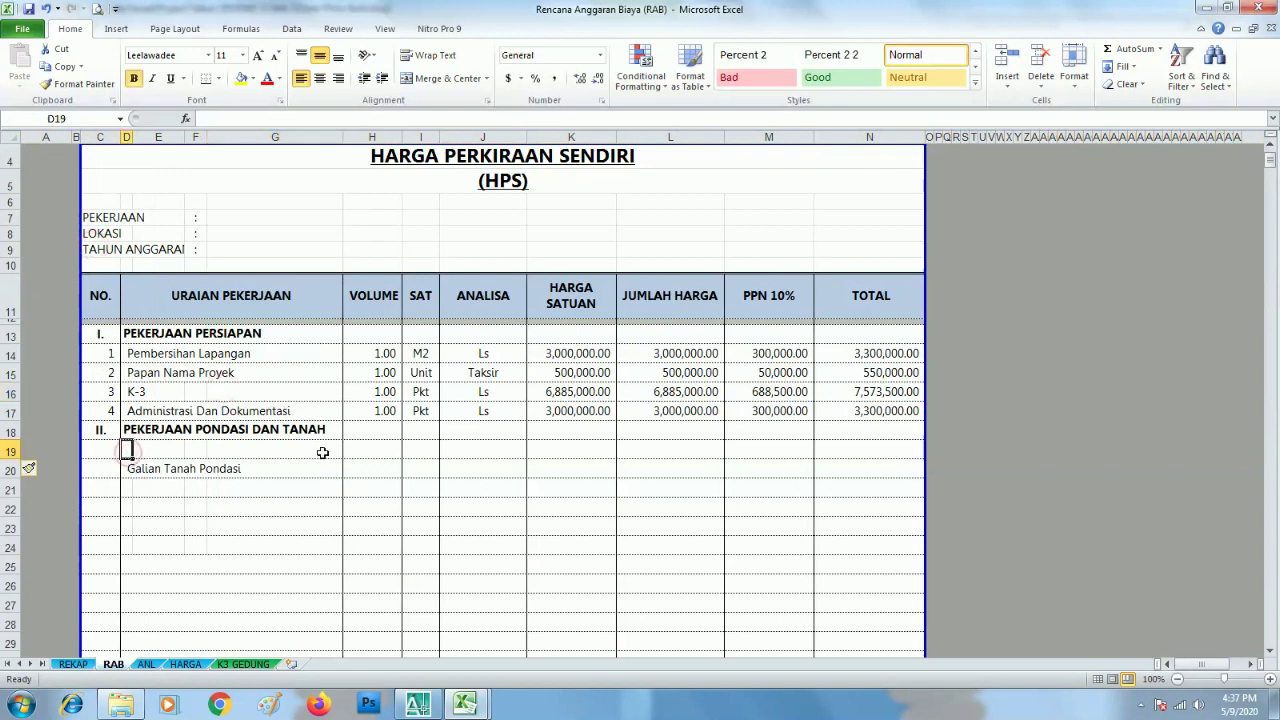
pyautogui.write('Pondasi Tapak')
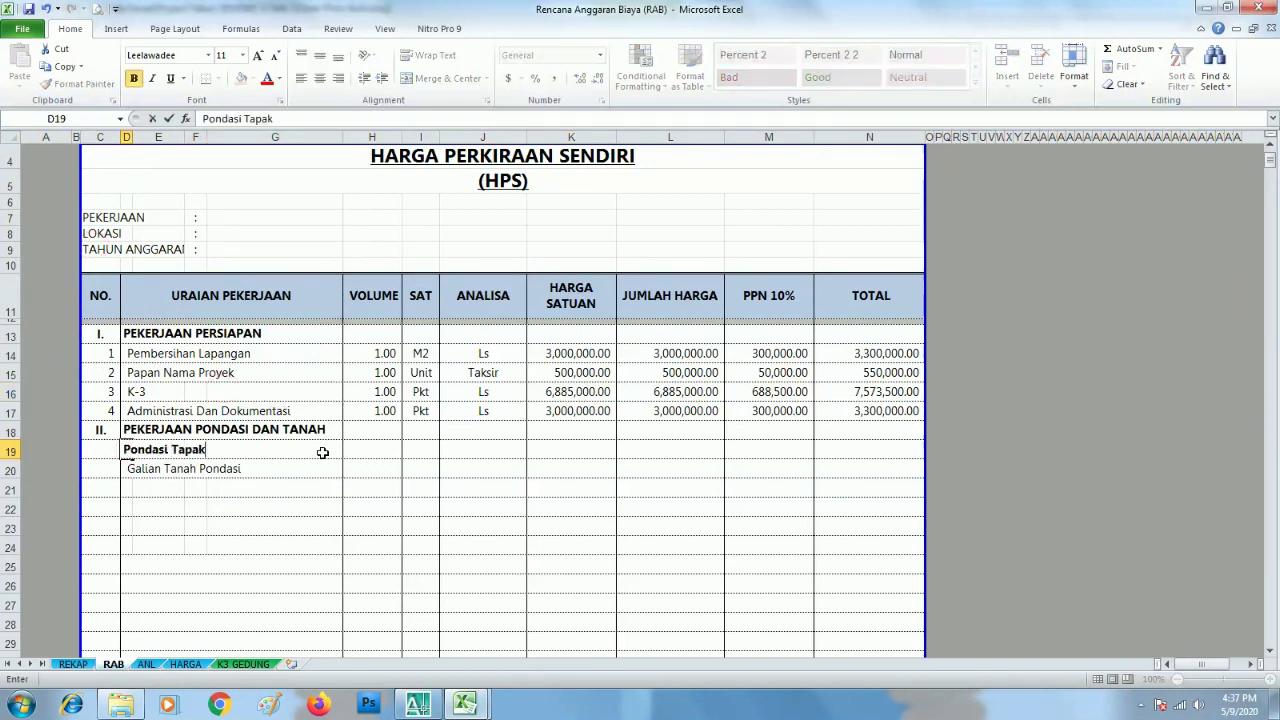
pyautogui.press('Return')
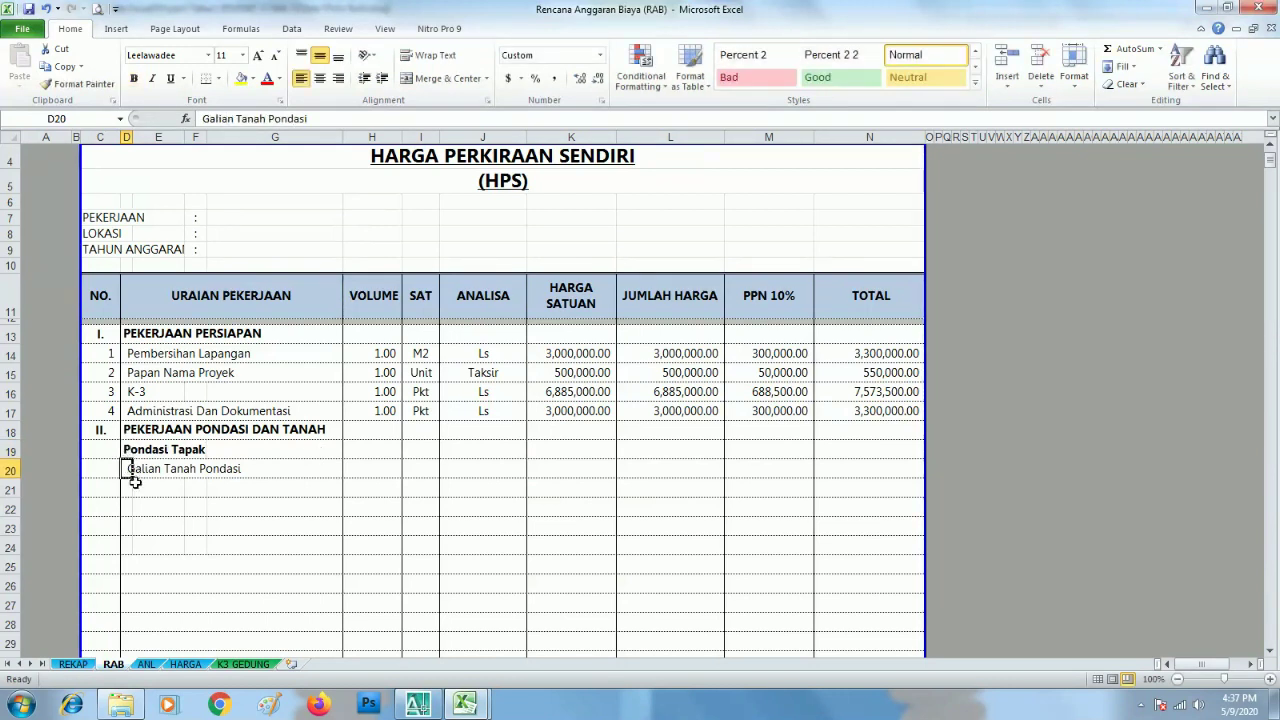
# Number the Galian Tanah Pondasi item 1 in cell C20, aligned to the right.
pyautogui.click(108, 468)
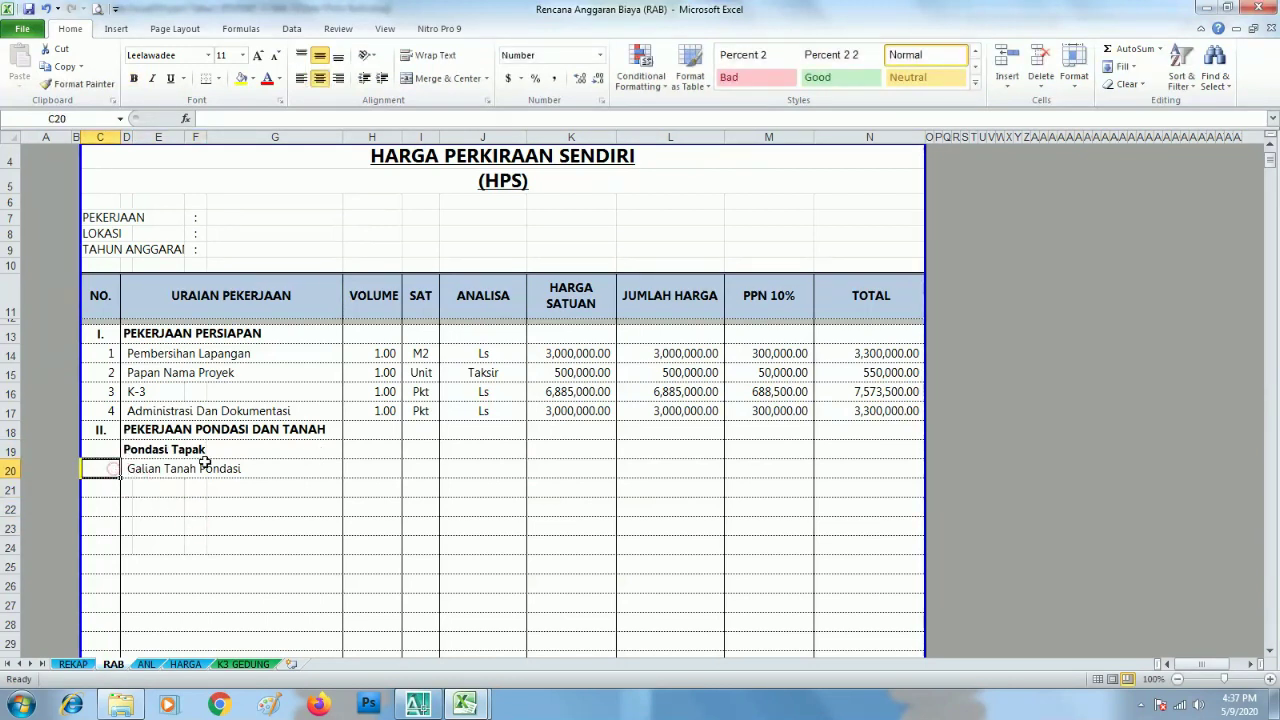
pyautogui.write('1')
pyautogui.hotkey('ctrl', 'Return')
pyautogui.click(380, 454)
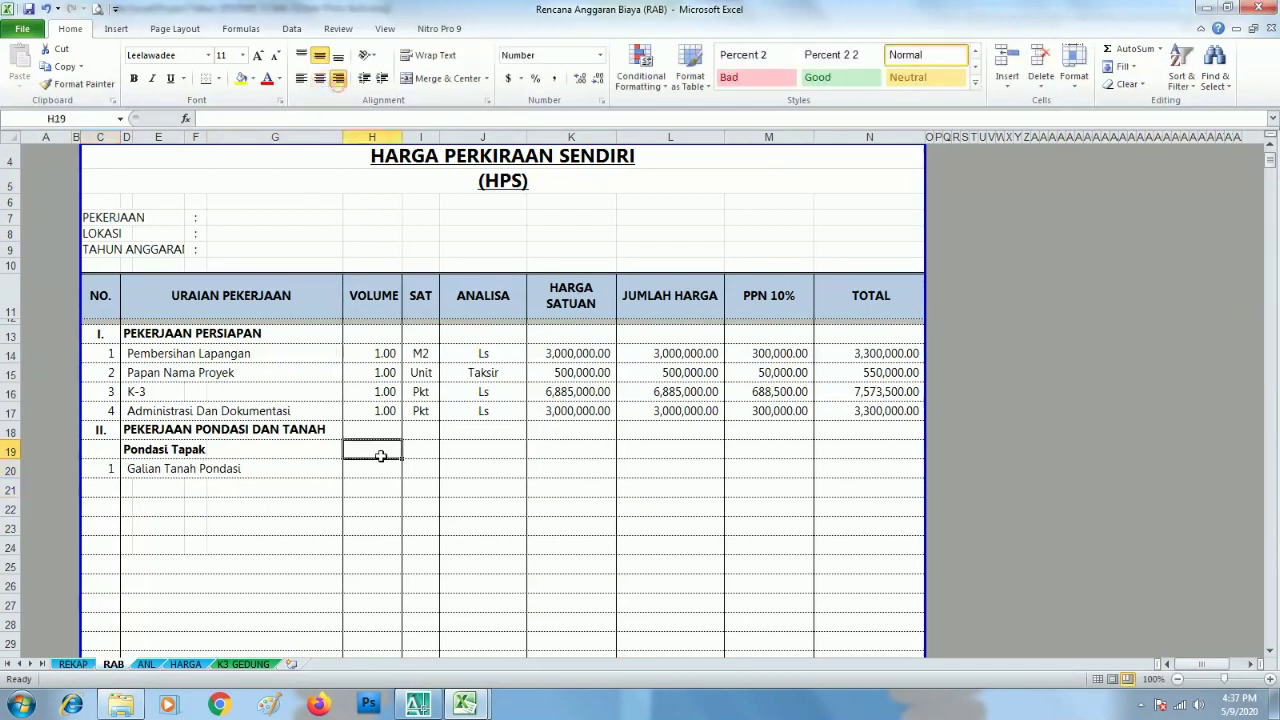
pyautogui.click(127, 508)
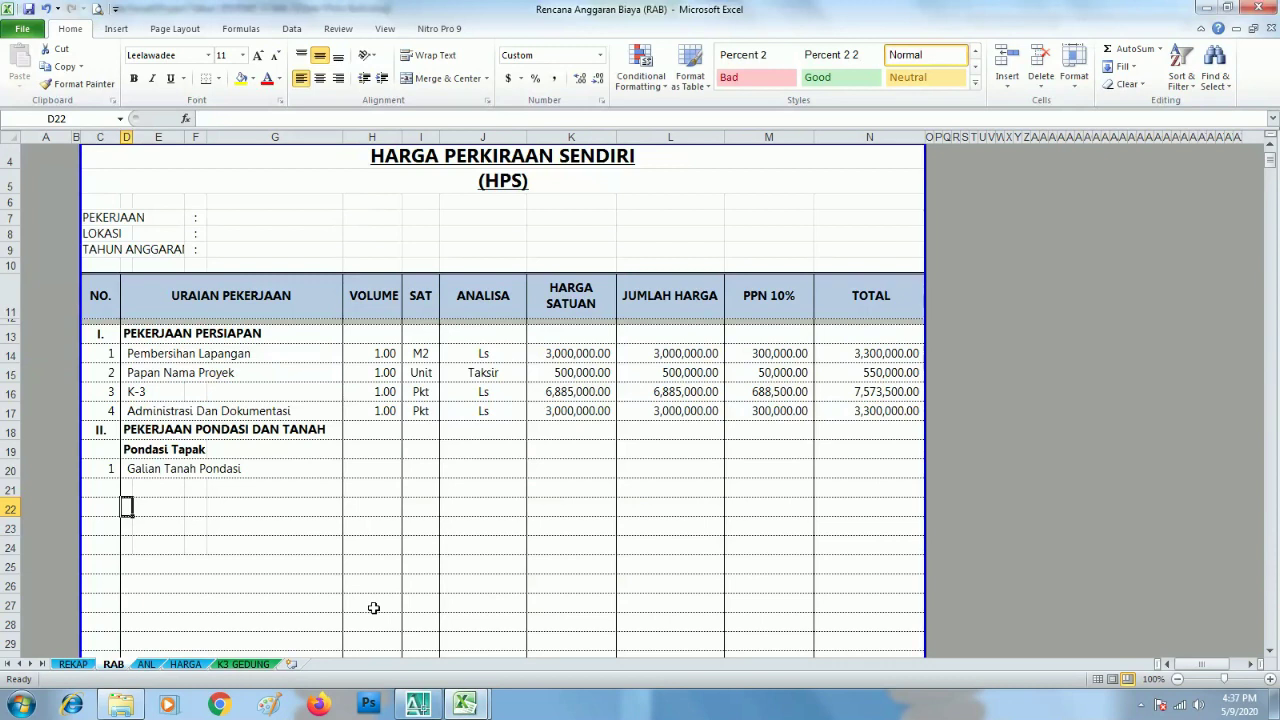
pyautogui.click(510, 524)
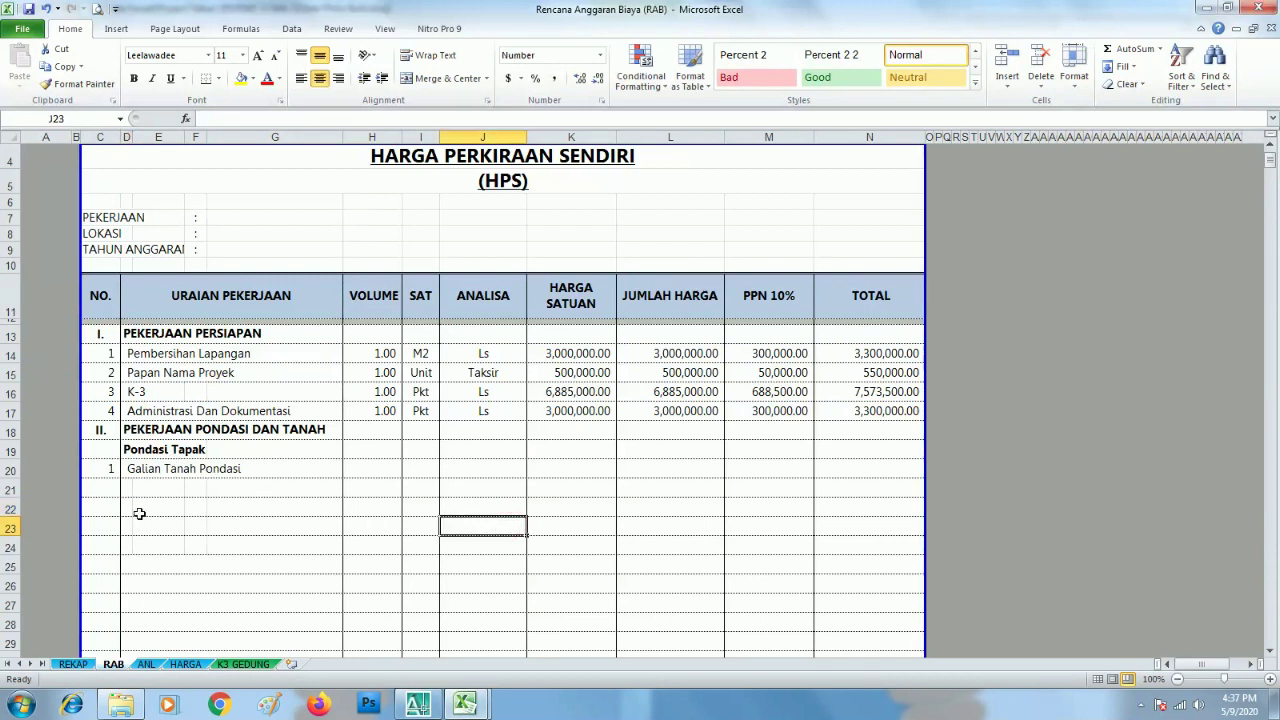
pyautogui.click(124, 482)
pyautogui.click(133, 470)
pyautogui.click(125, 508)
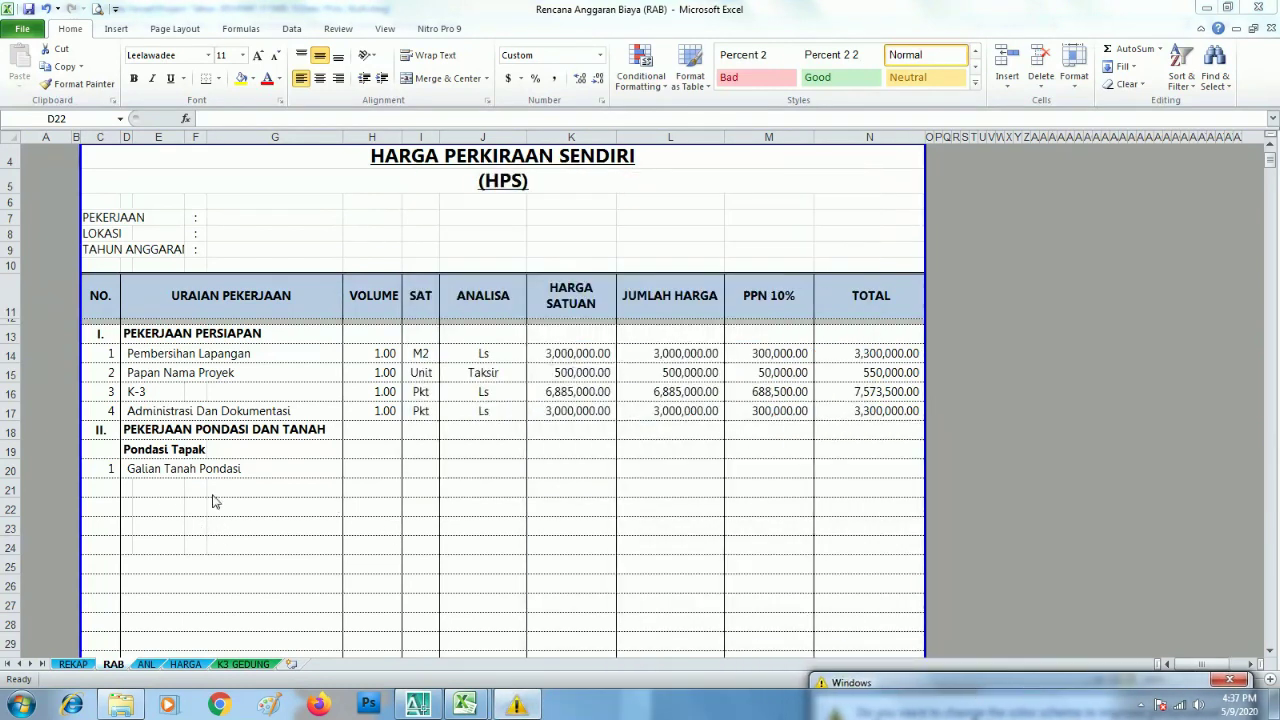
pyautogui.click(128, 488)
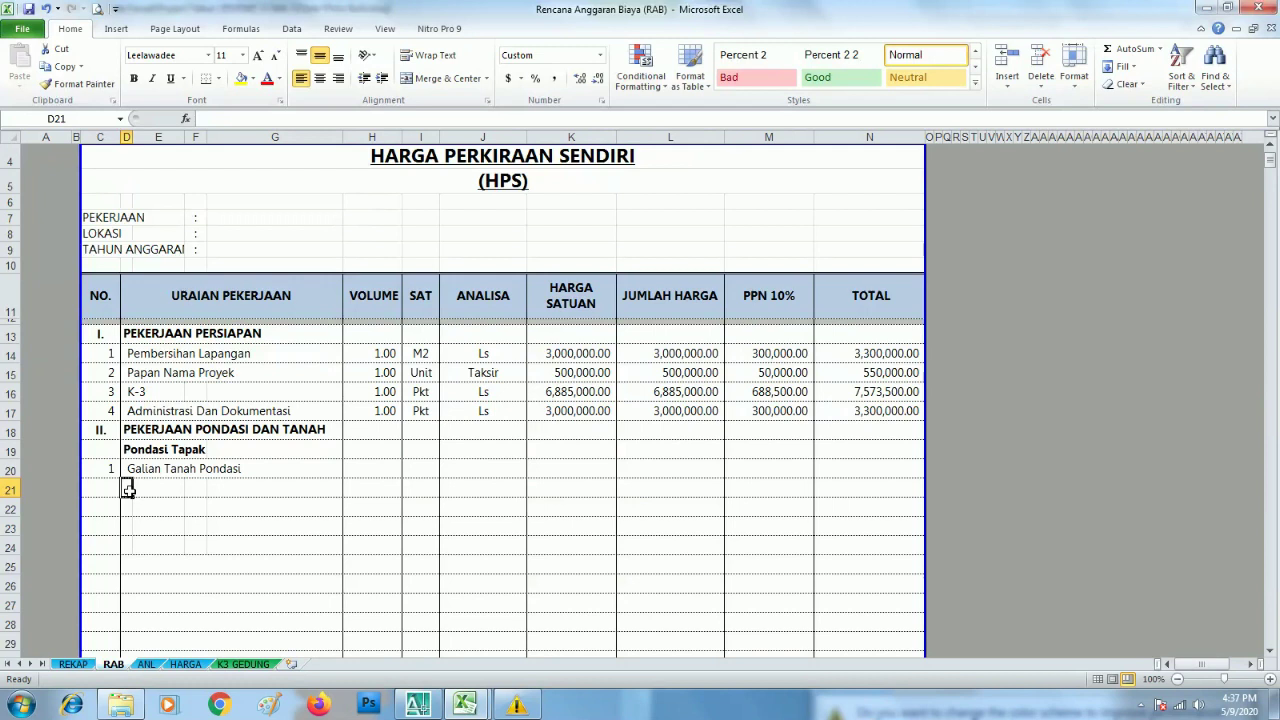
pyautogui.click(534, 505)
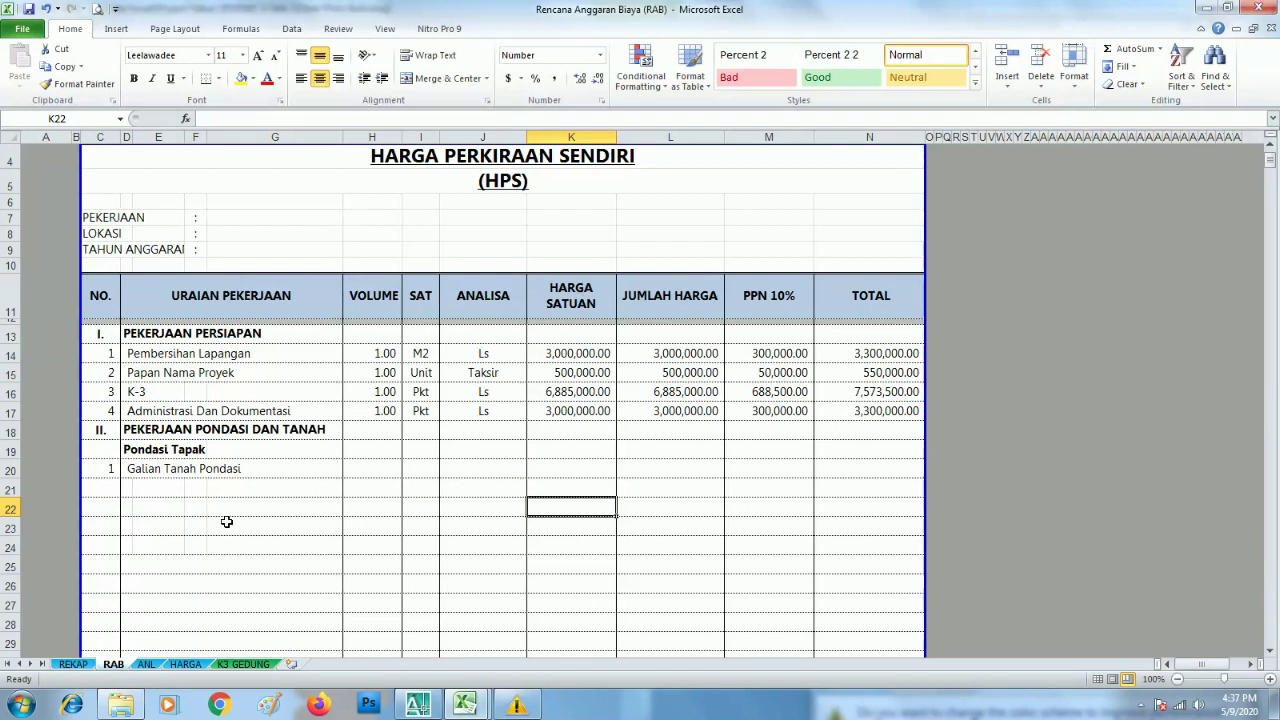
pyautogui.click(148, 492)
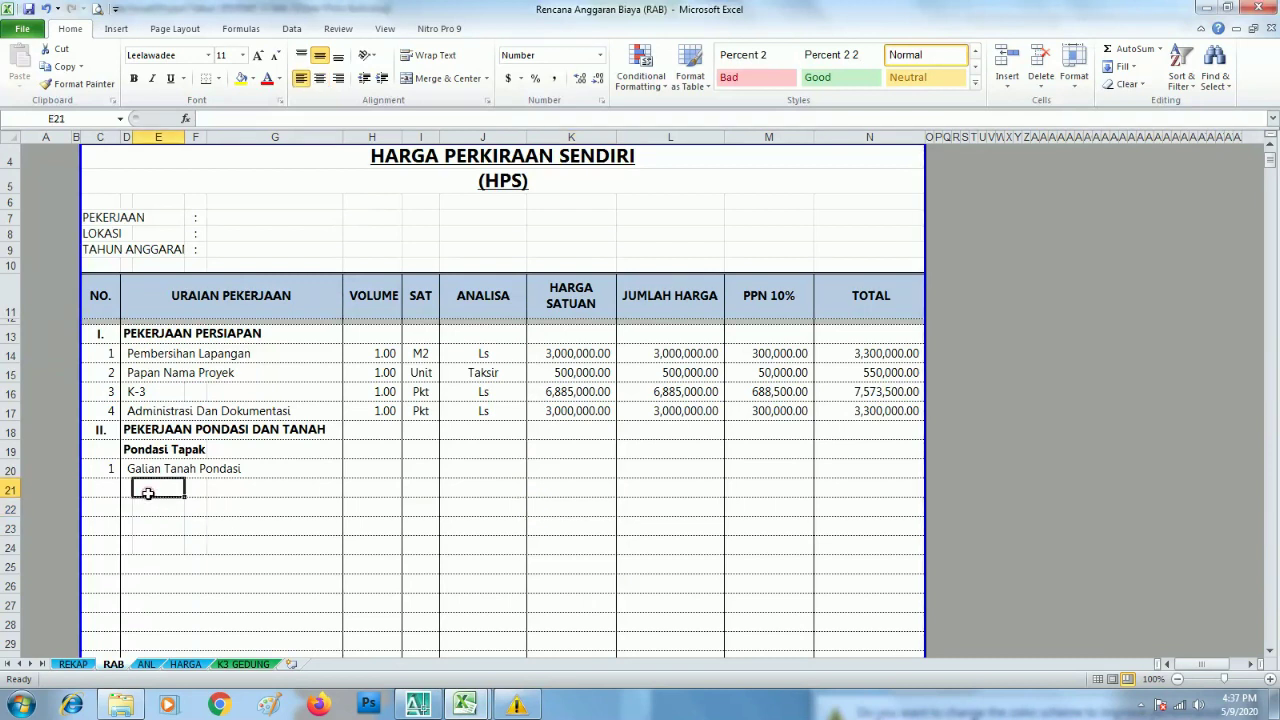
pyautogui.click(451, 533)
pyautogui.click(787, 497)
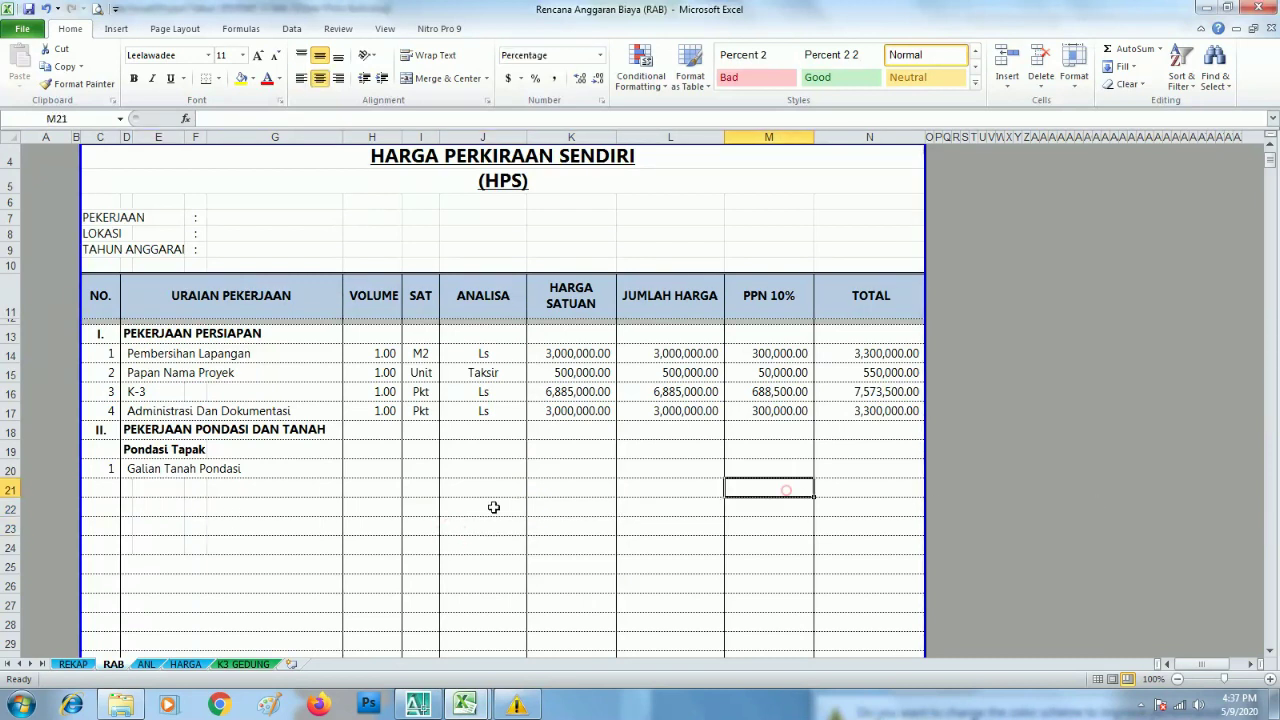
pyautogui.click(111, 475)
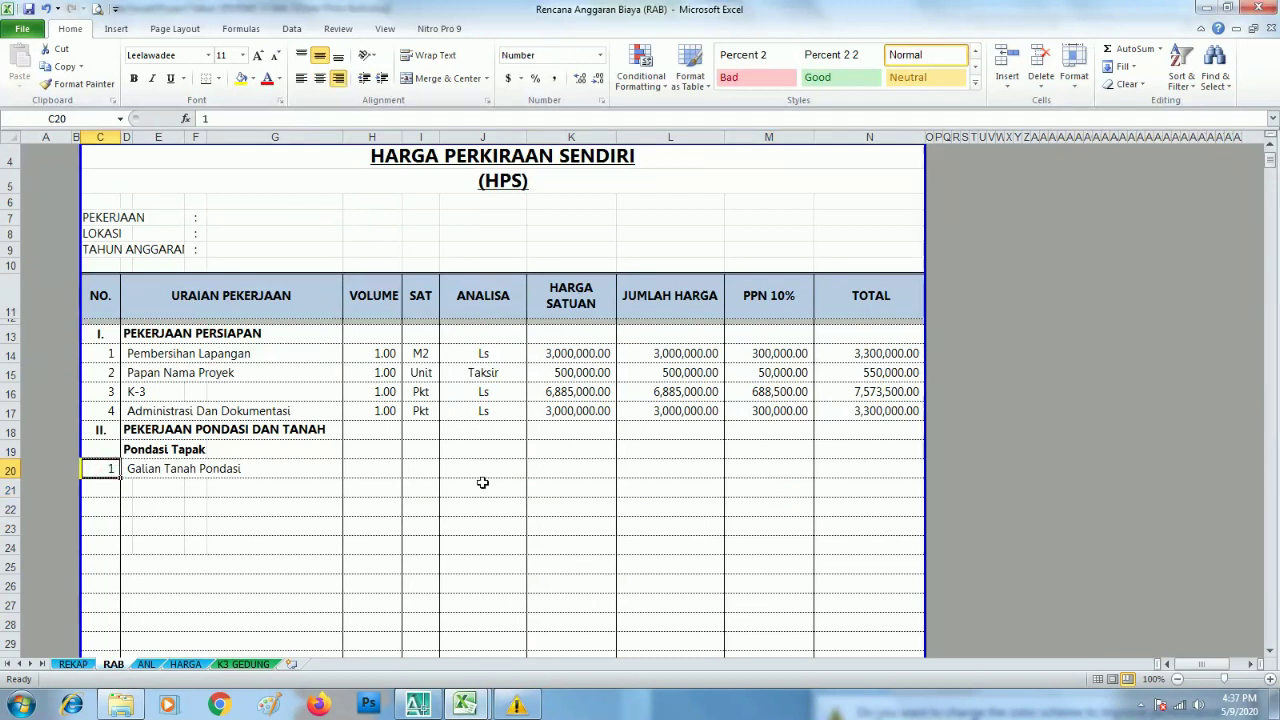
pyautogui.press('Right')
pyautogui.press('Right')
pyautogui.press('Up')
pyautogui.press('Up')
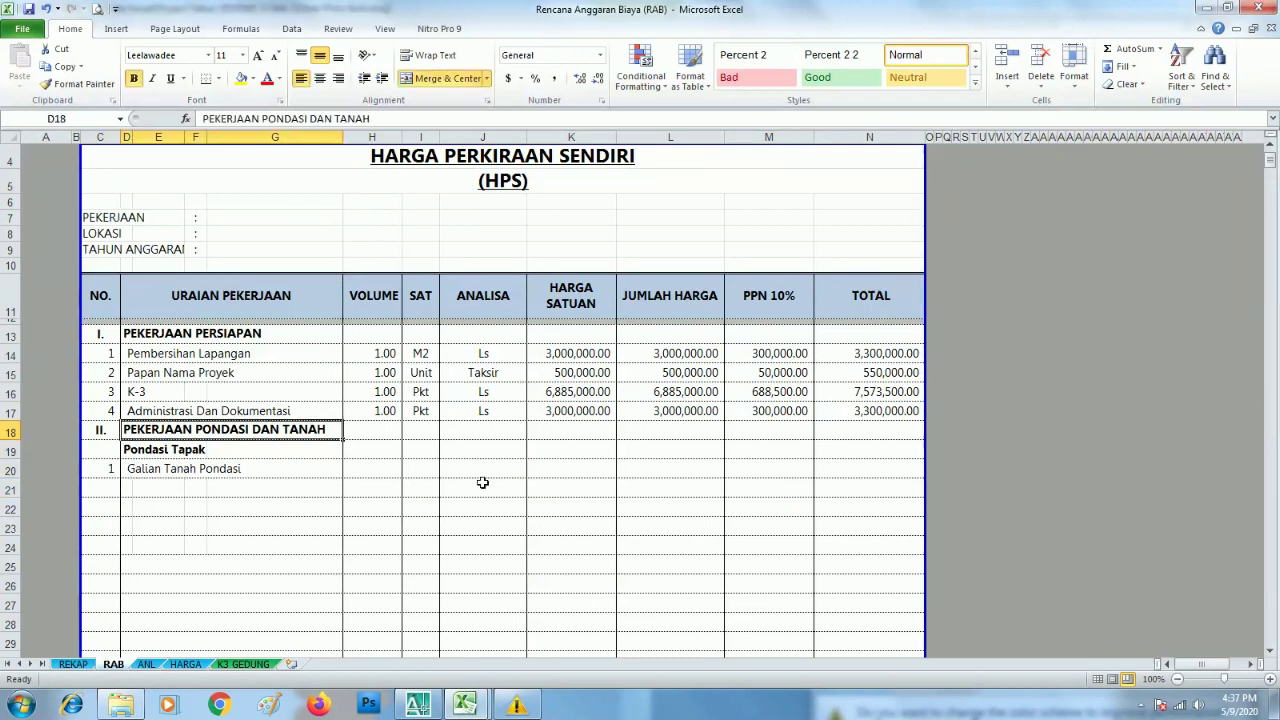
pyautogui.press('Down')
pyautogui.press('Down')
pyautogui.press('Right')
pyautogui.press('Right')
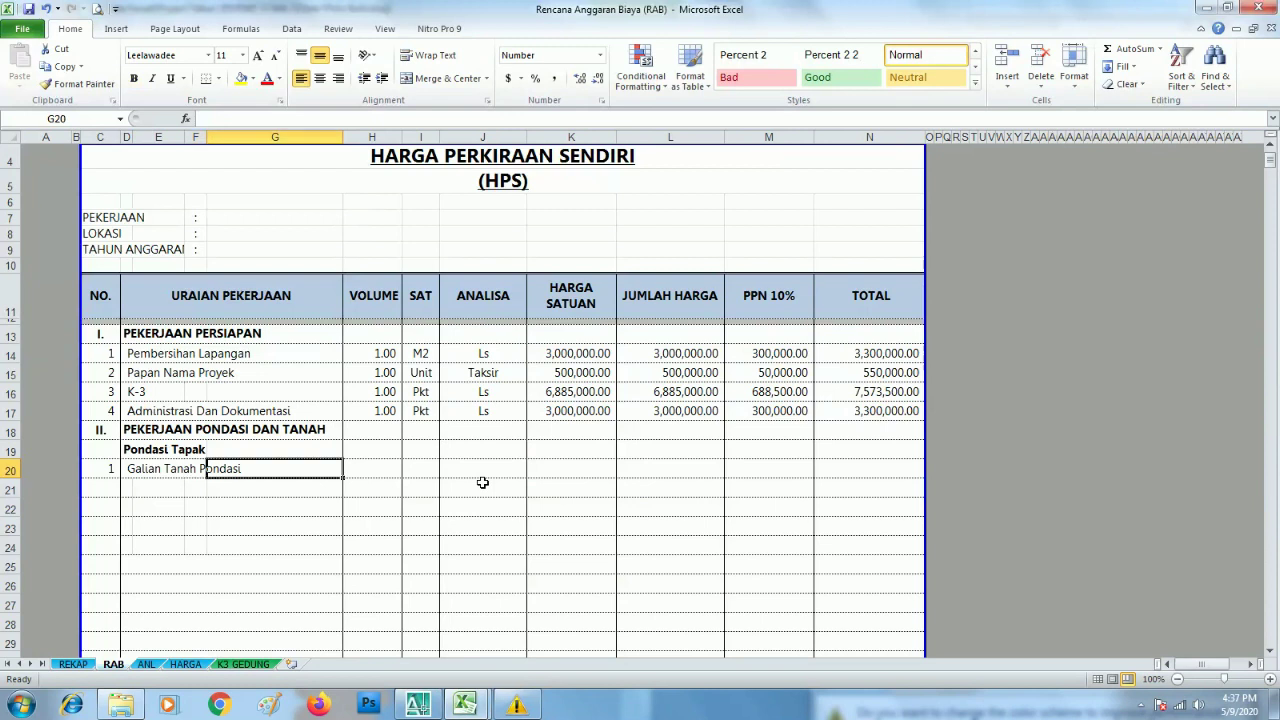
pyautogui.press('Right')
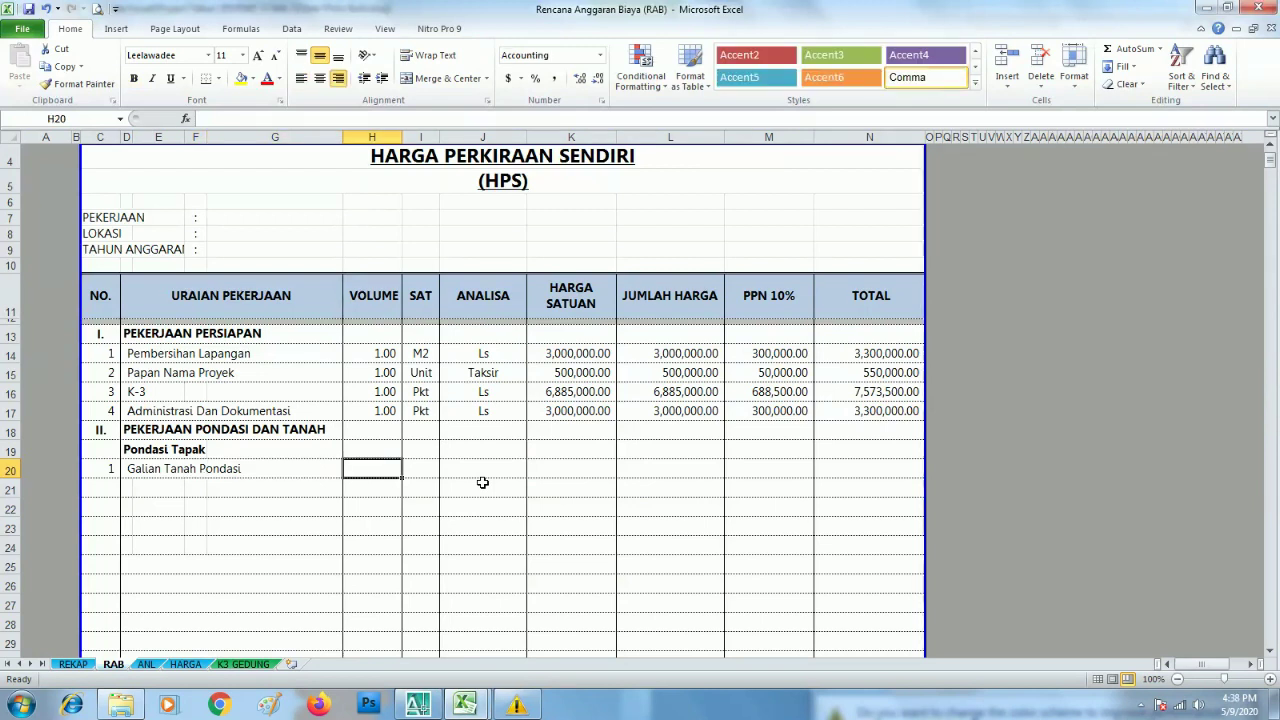
pyautogui.click(464, 705)
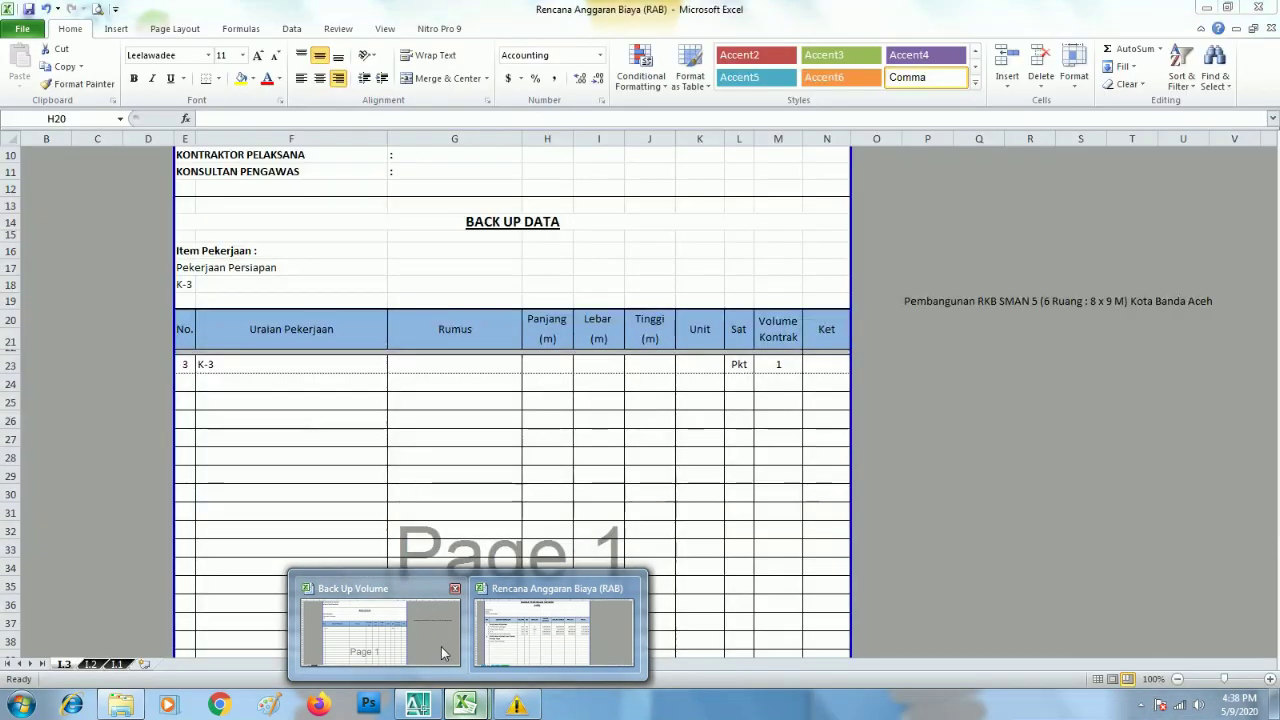
pyautogui.click(438, 634)
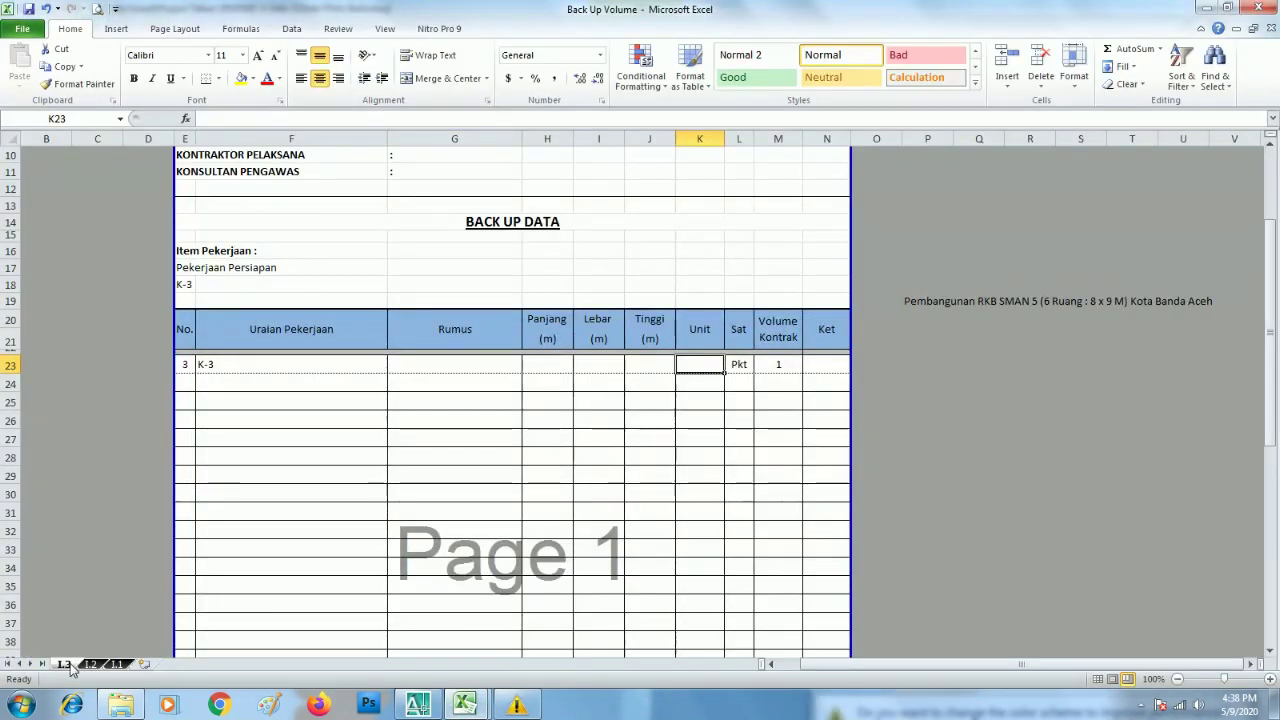
pyautogui.rightClick(68, 666)
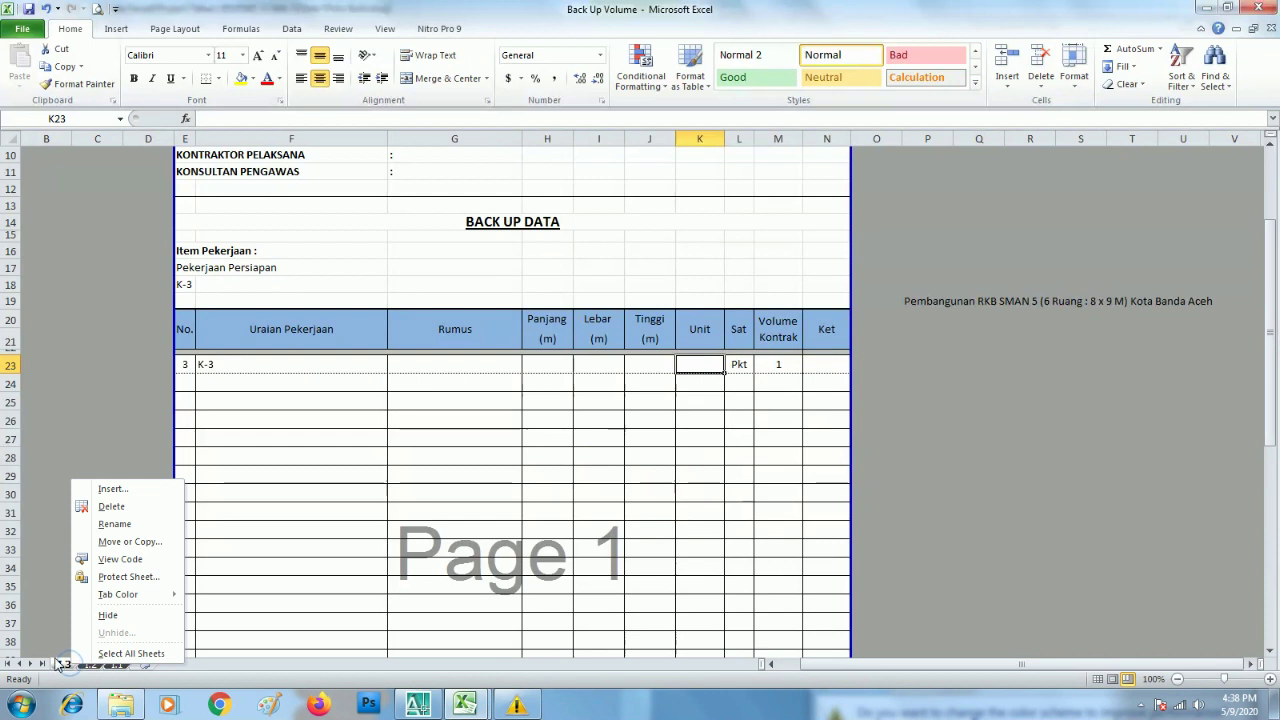
pyautogui.click(351, 556)
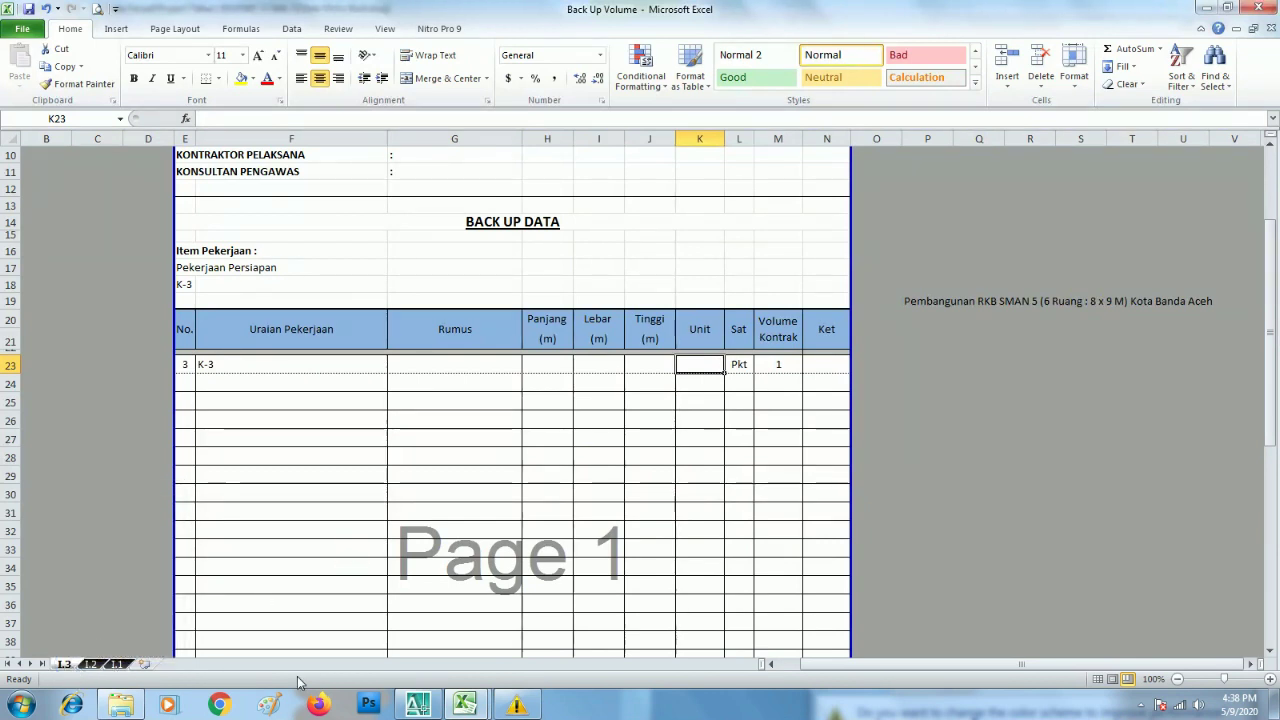
pyautogui.moveTo(465, 705)
pyautogui.click(521, 655)
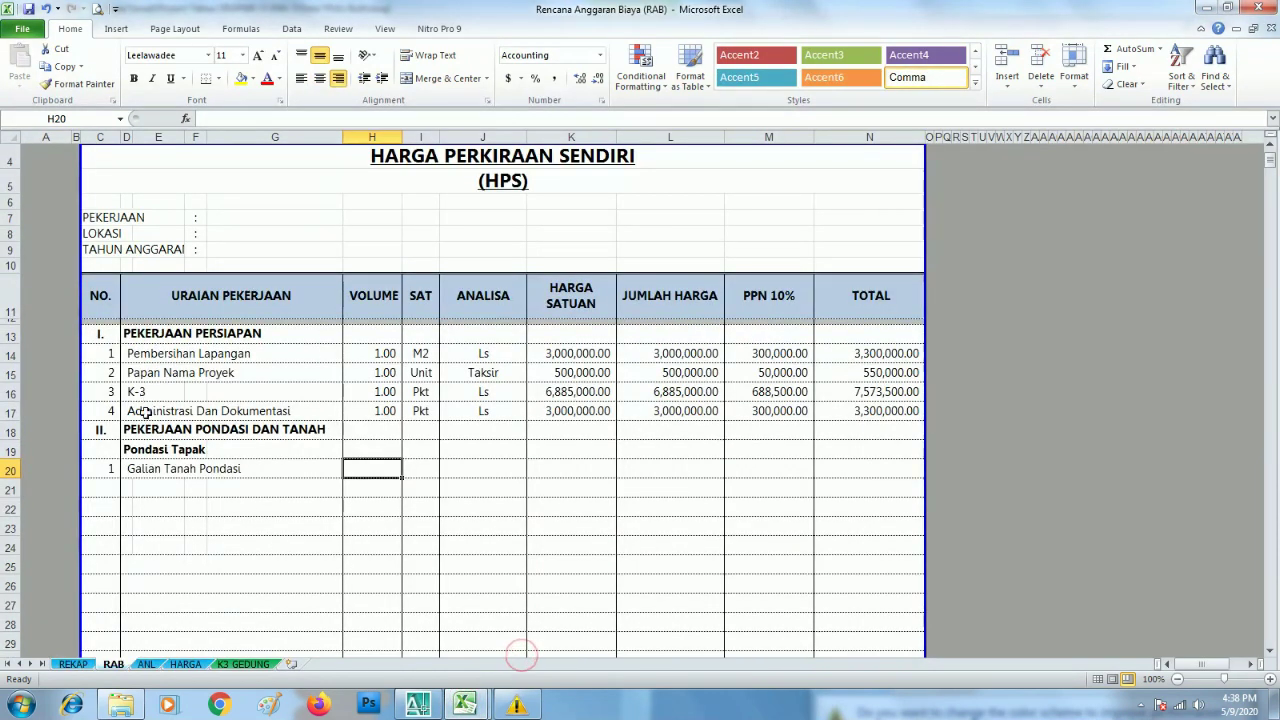
# Switch to the Back Up Volume workbook and create a copy of sheet I.1 placed directly before the original.
pyautogui.click(375, 630)
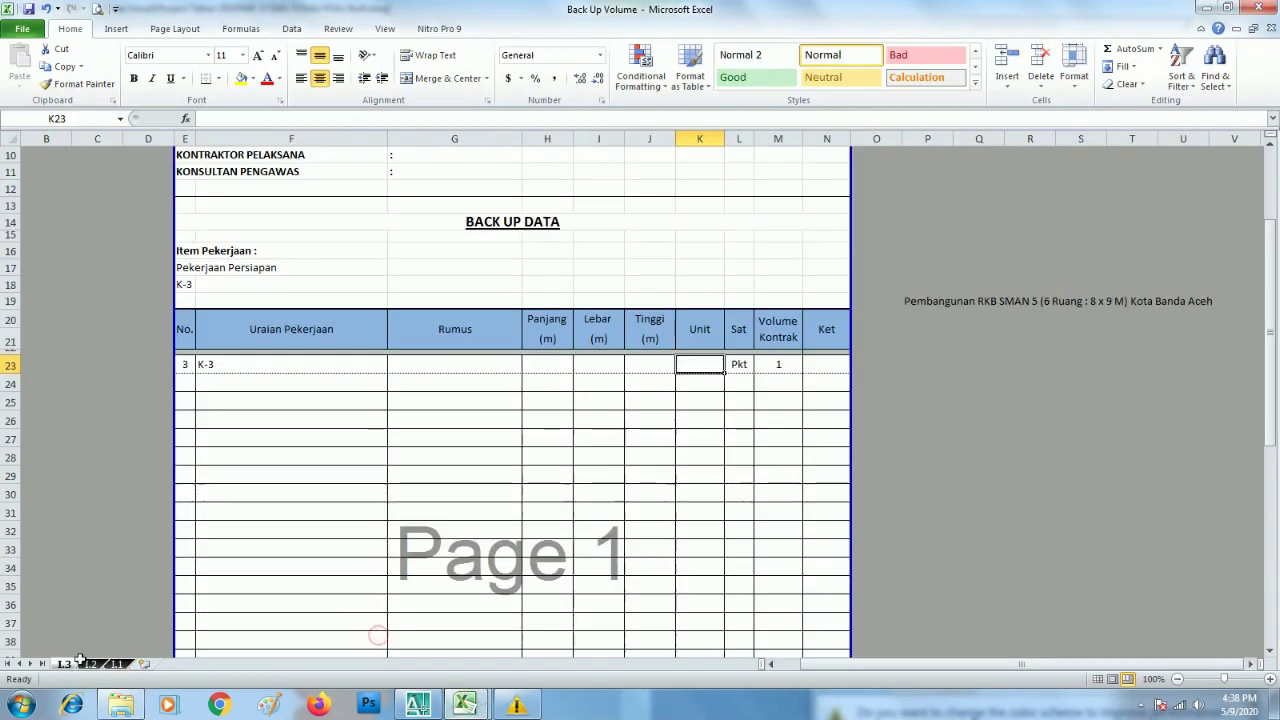
pyautogui.rightClick(62, 665)
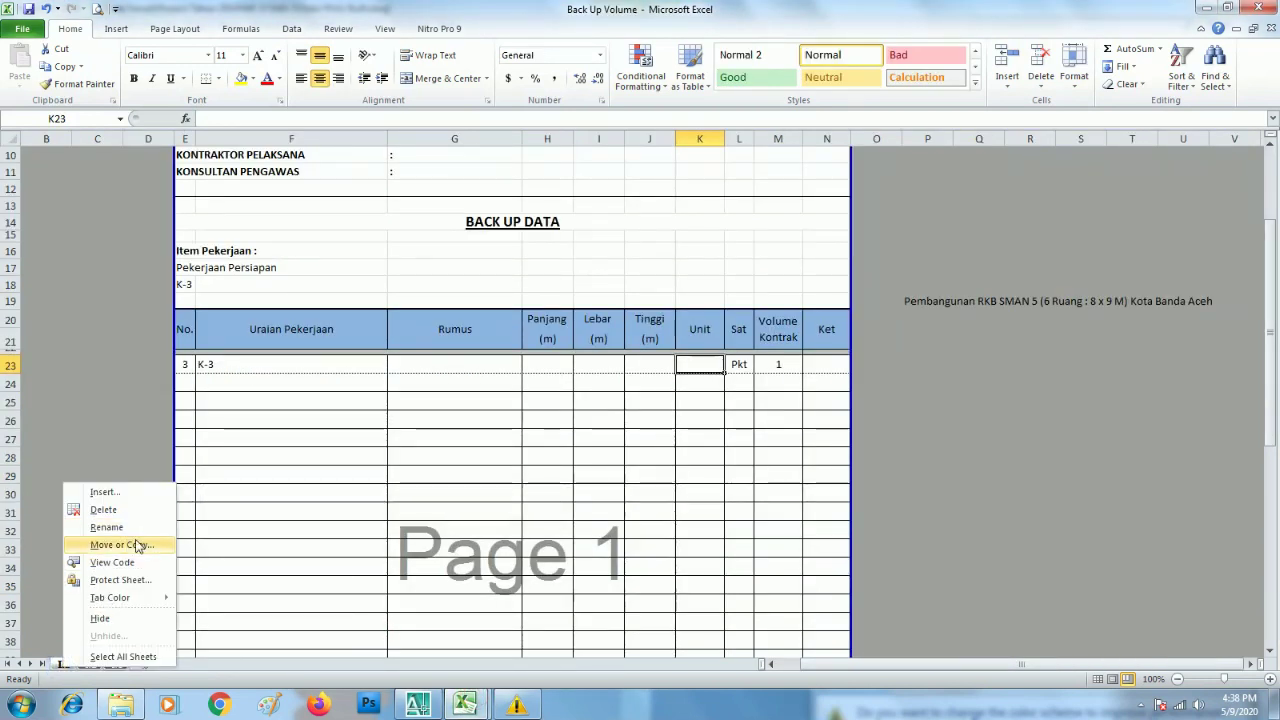
pyautogui.click(306, 557)
pyautogui.rightClick(116, 664)
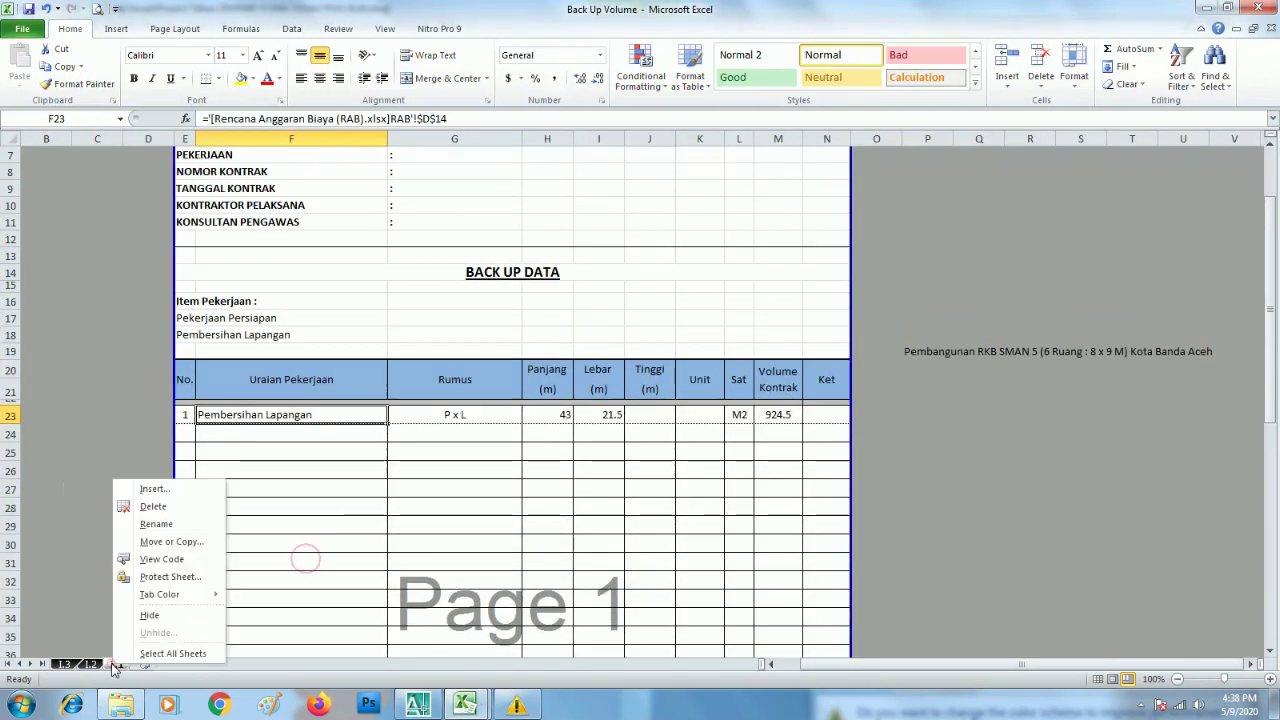
pyautogui.click(178, 541)
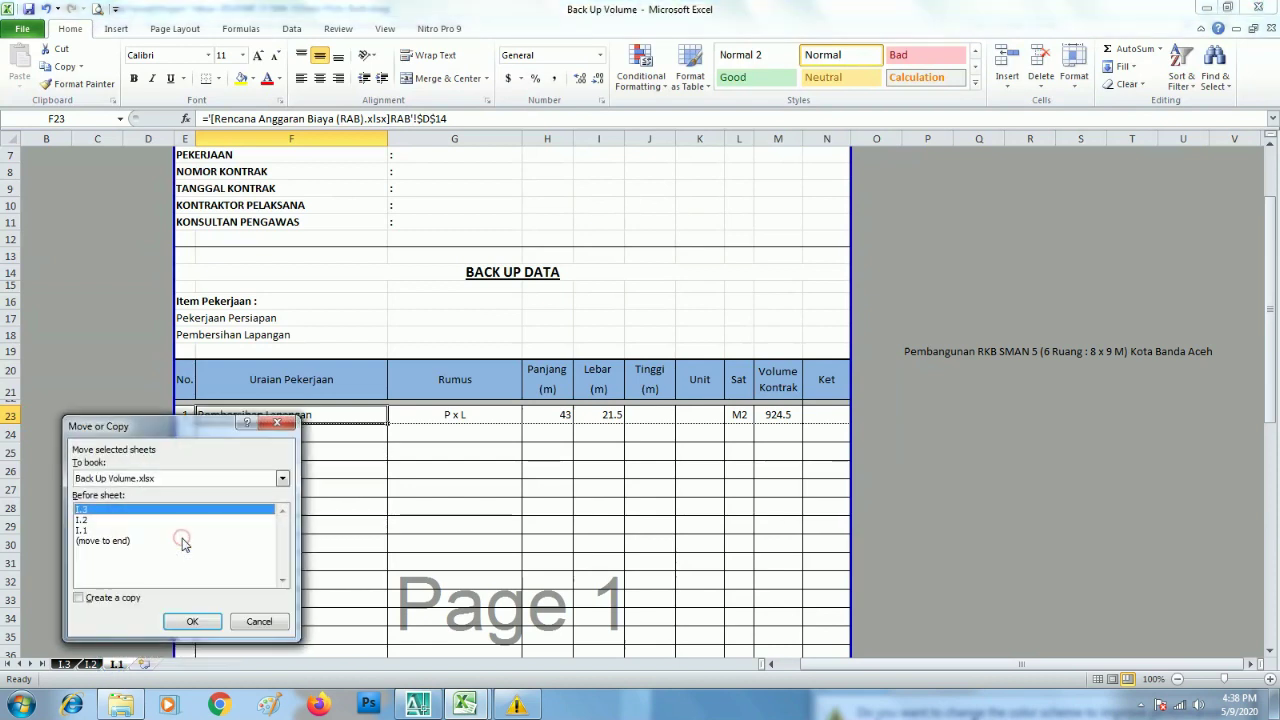
pyautogui.click(122, 540)
pyautogui.click(78, 597)
pyautogui.click(192, 621)
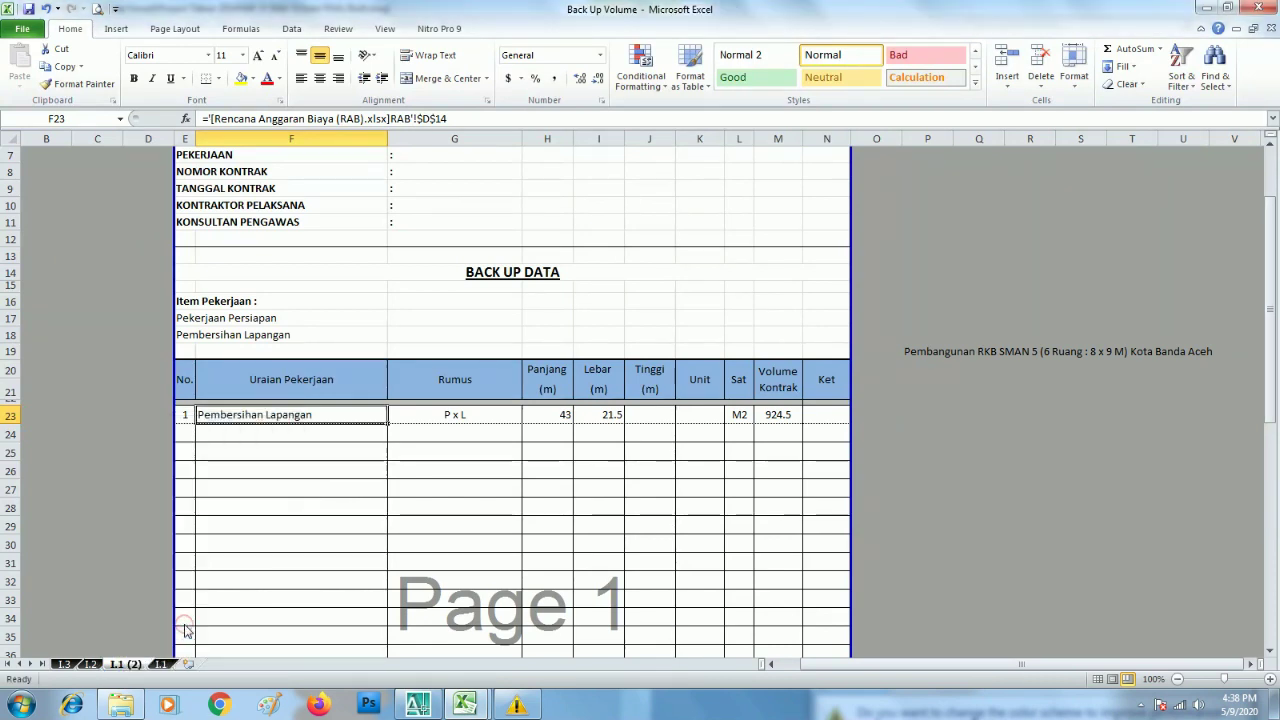
# Rename the copied sheet I.1 (2) as I.4.
pyautogui.rightClick(140, 672)
pyautogui.click(170, 524)
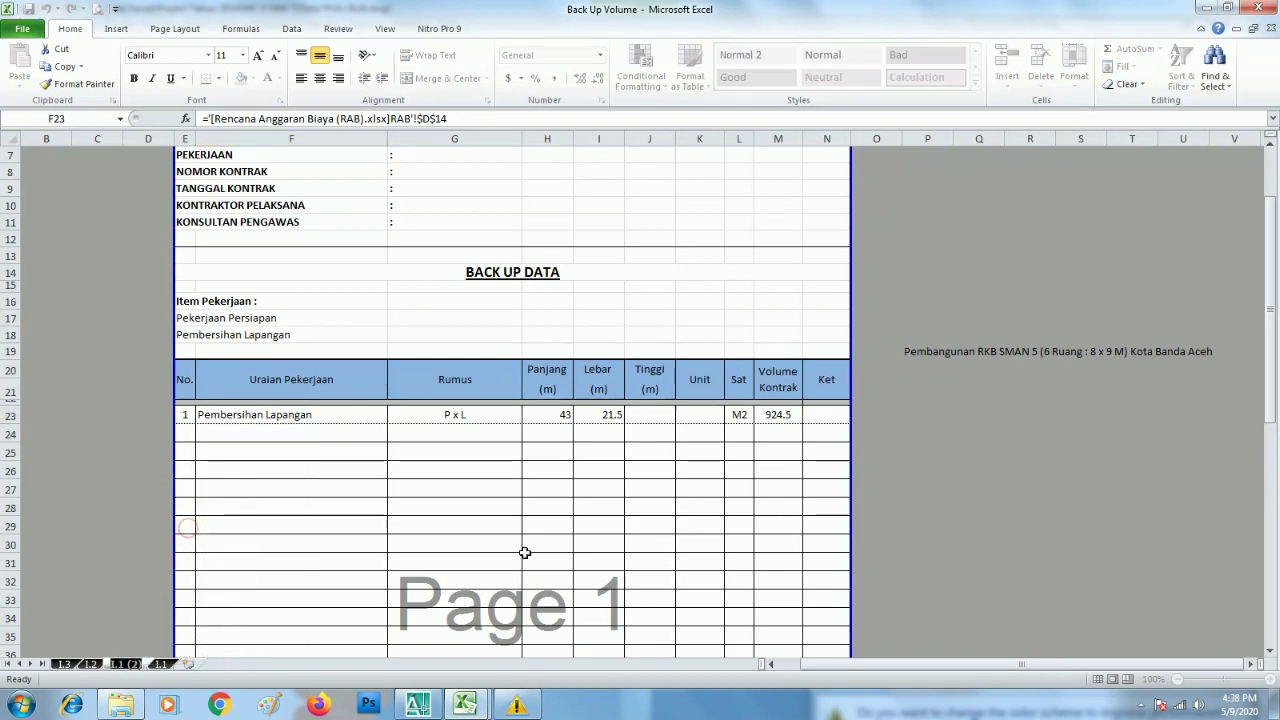
pyautogui.write('1.4')
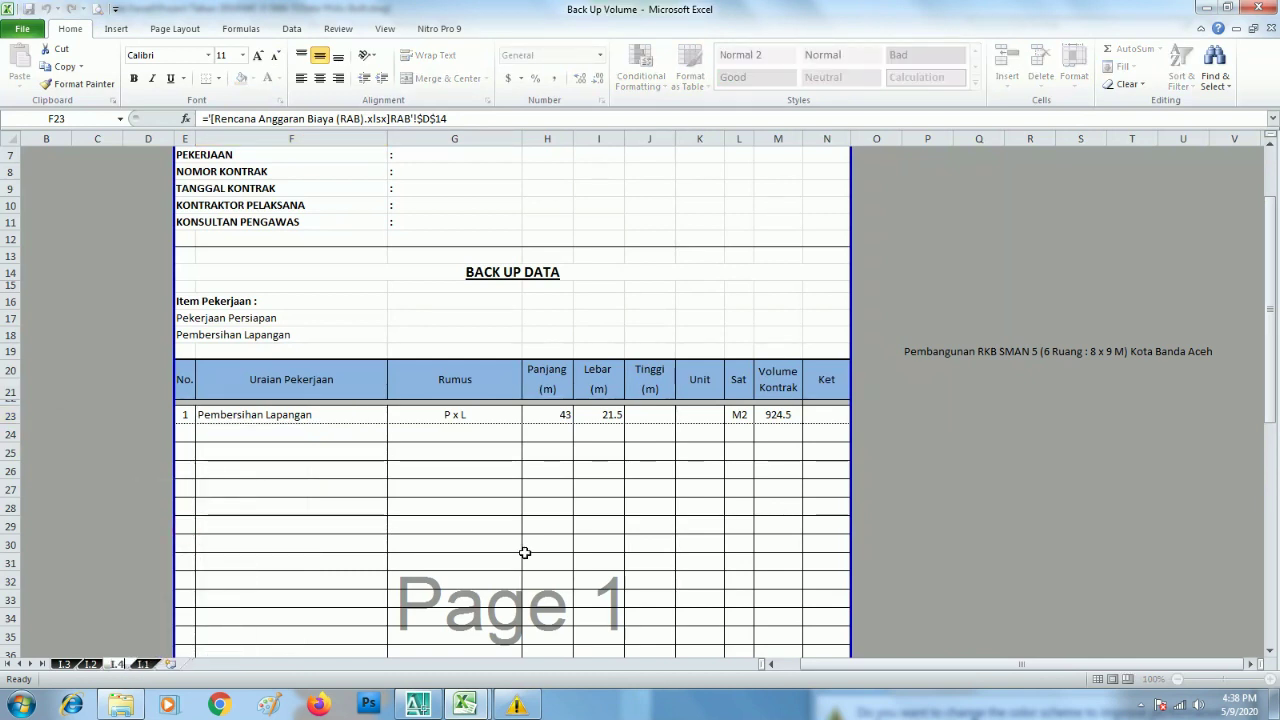
pyautogui.press('Return')
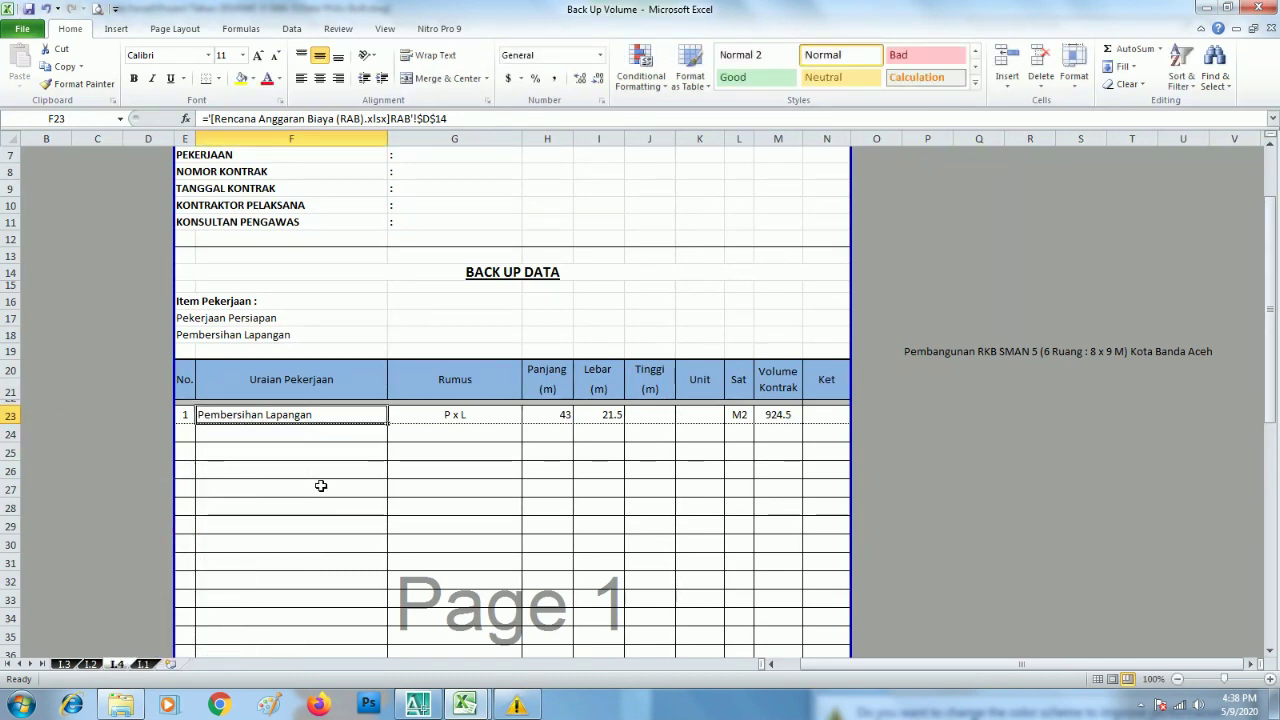
# Link the Uraian Pekerjaan cell F23 of sheet I.4 to the Administrasi Dan Dokumentasi item in the RAB sheet of the Rencana Anggaran Biaya workbook.
pyautogui.write('=')
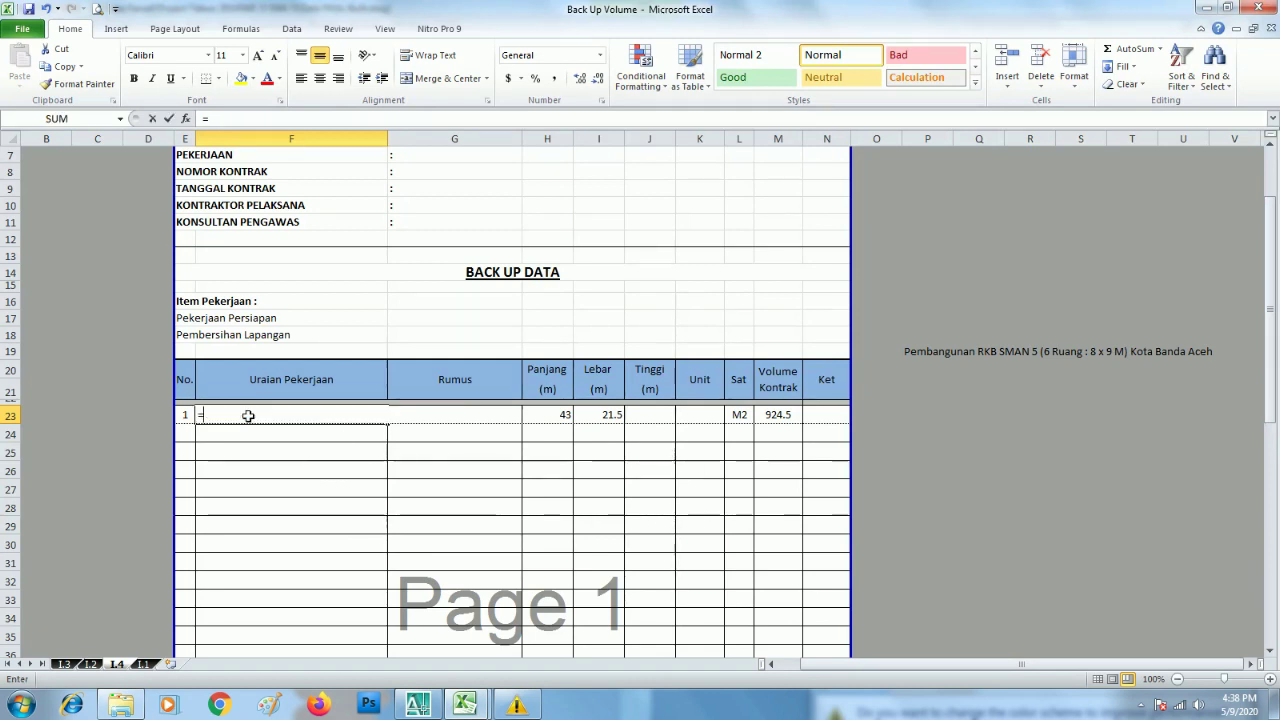
pyautogui.moveTo(465, 705)
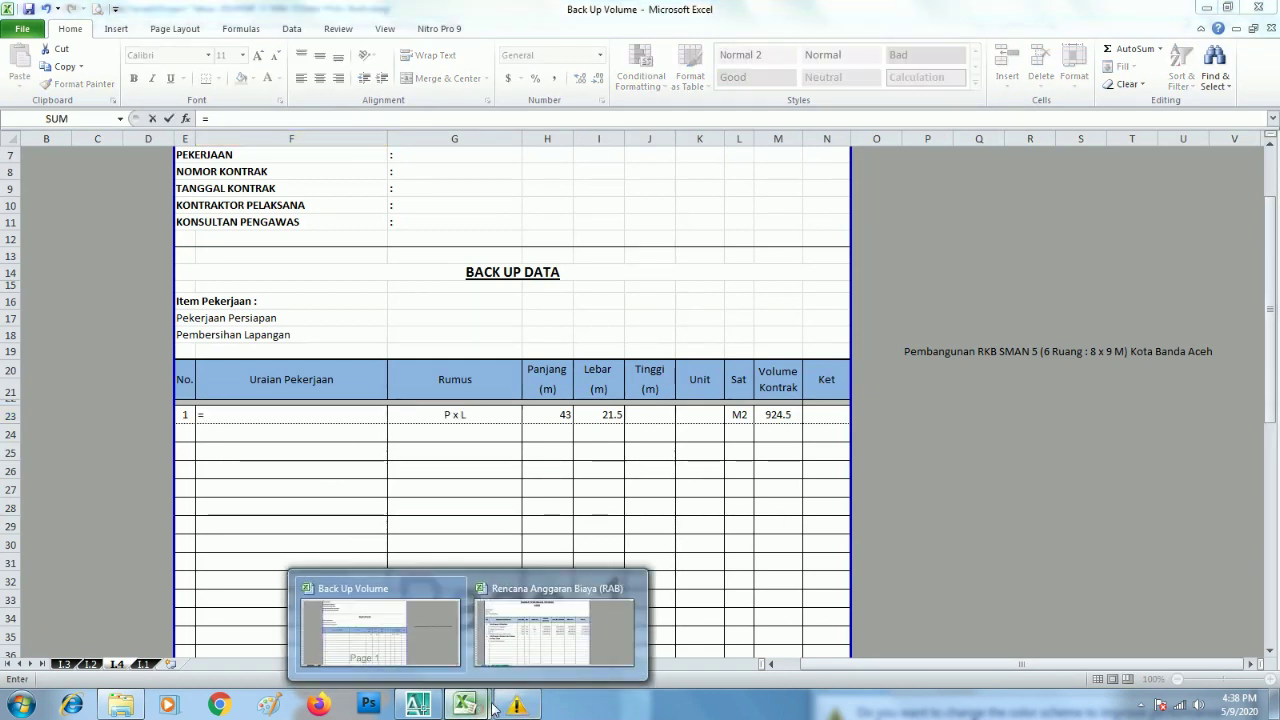
pyautogui.click(498, 637)
pyautogui.click(128, 408)
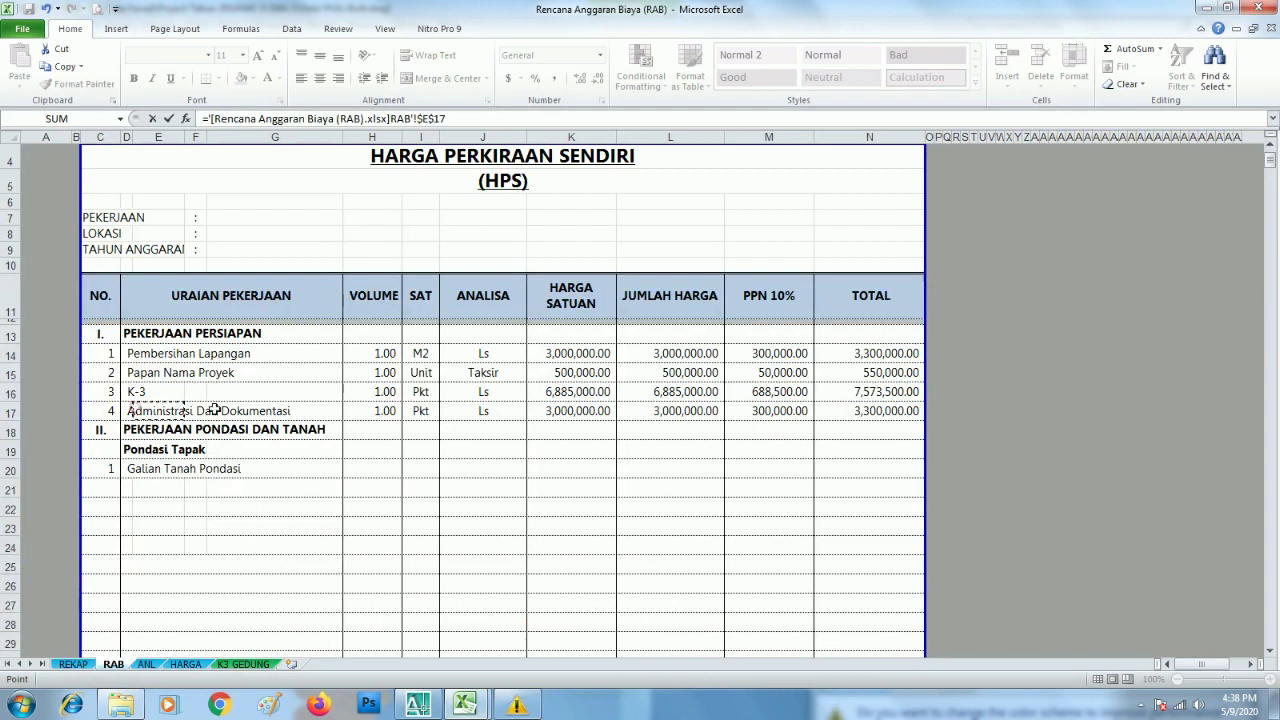
pyautogui.press('Return')
pyautogui.click(411, 540)
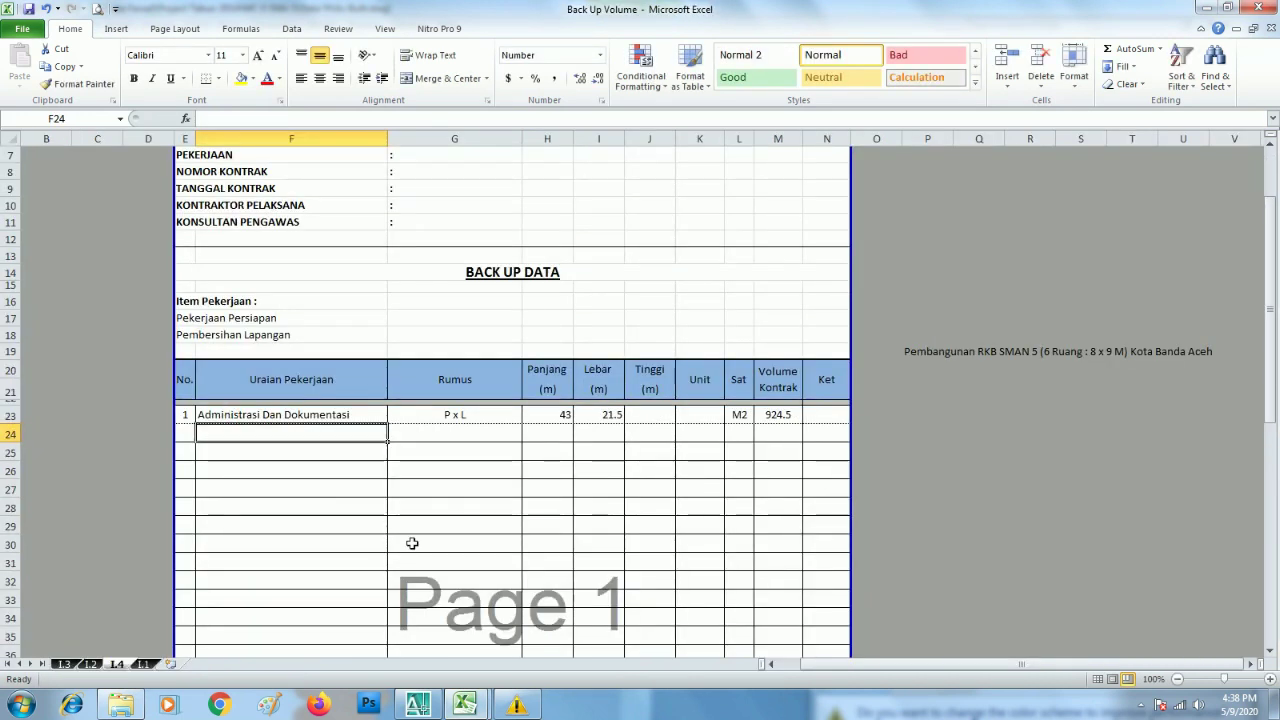
# Create another copy of sheet I.1 and place it first in the sheet order, before I.3.
pyautogui.click(143, 664)
pyautogui.rightClick(143, 668)
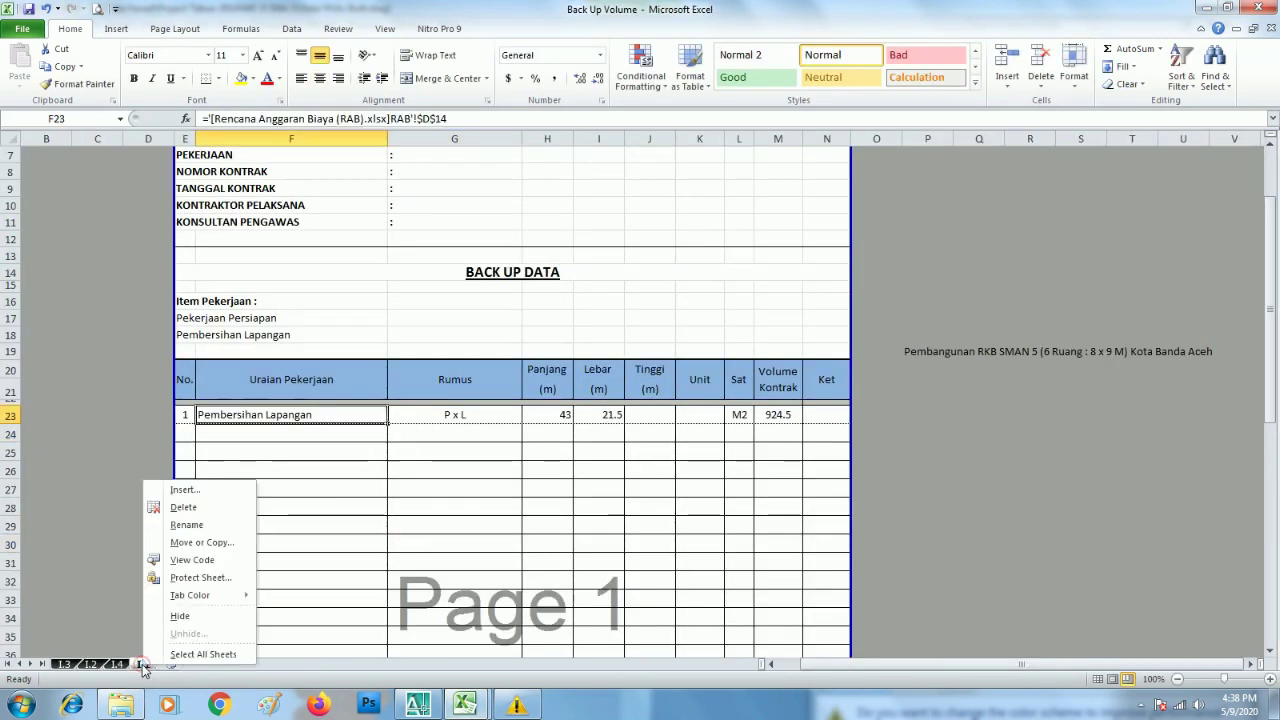
pyautogui.click(195, 524)
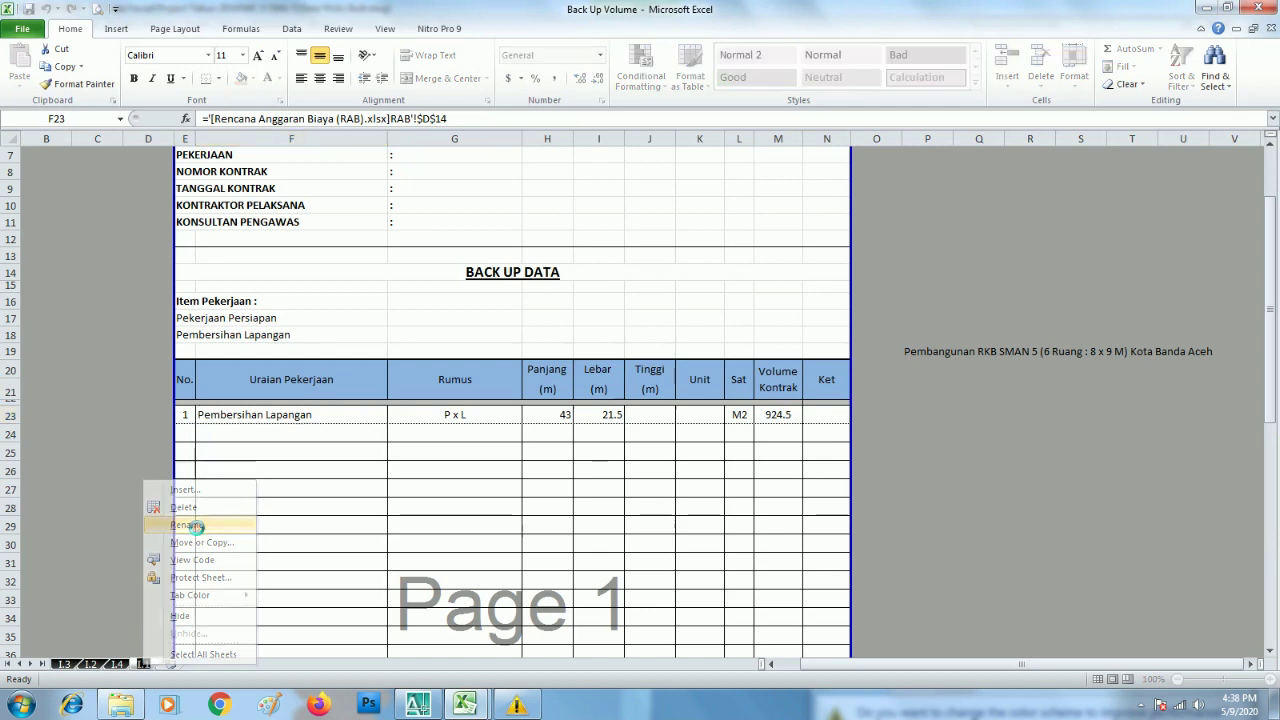
pyautogui.rightClick(143, 666)
pyautogui.click(215, 543)
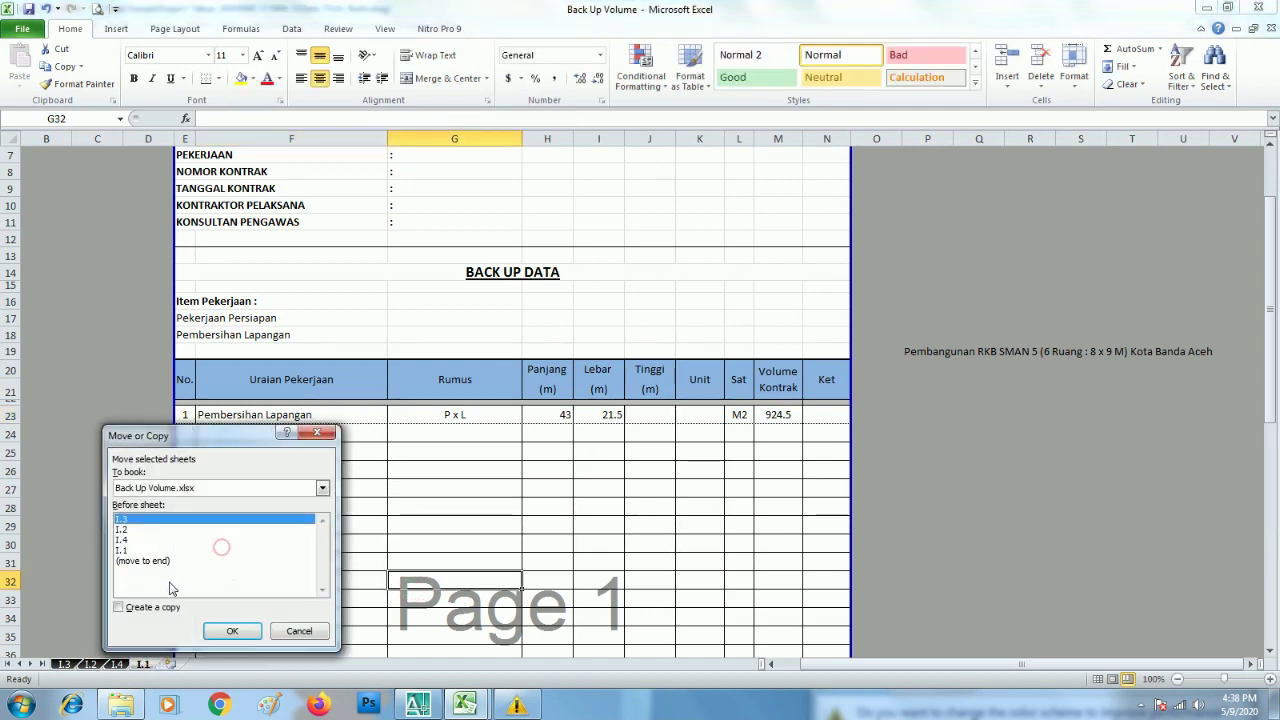
pyautogui.click(142, 550)
pyautogui.click(120, 607)
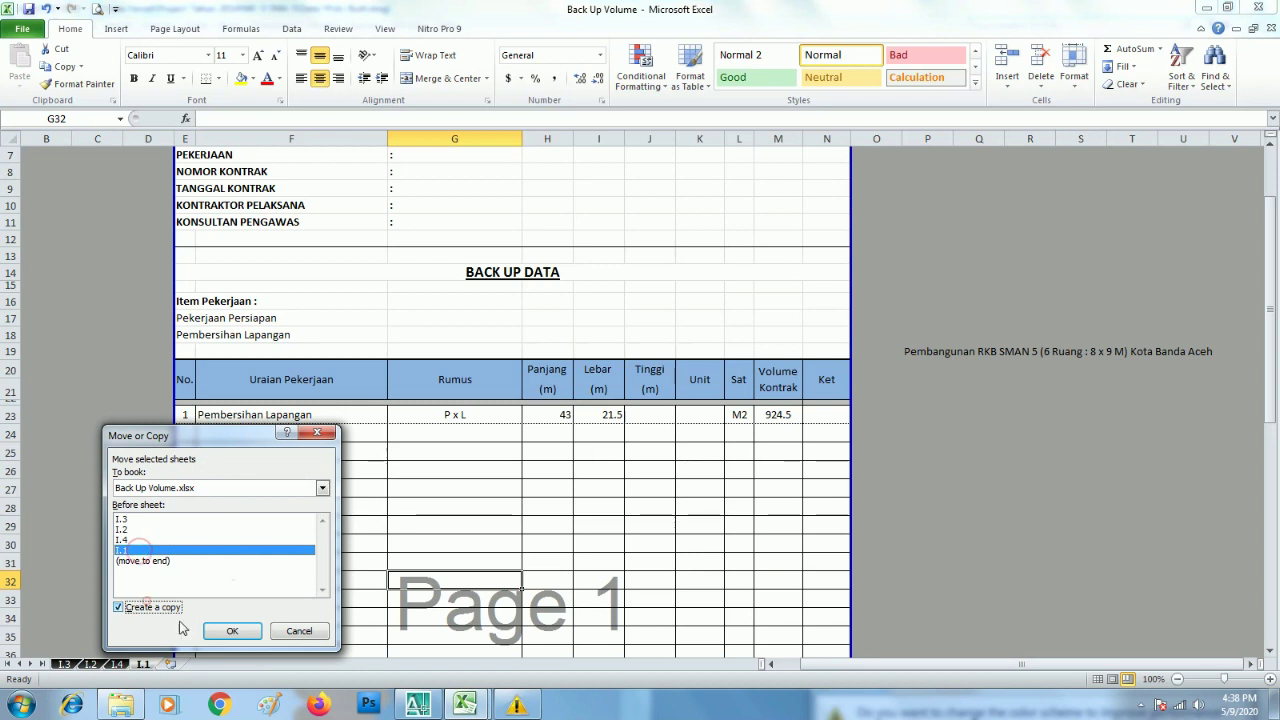
pyautogui.click(231, 631)
pyautogui.moveTo(65, 660); pyautogui.dragTo(65, 662)
# Rename the new copy of sheet I.1 as II.a.I.
pyautogui.rightClick(70, 663)
pyautogui.click(121, 523)
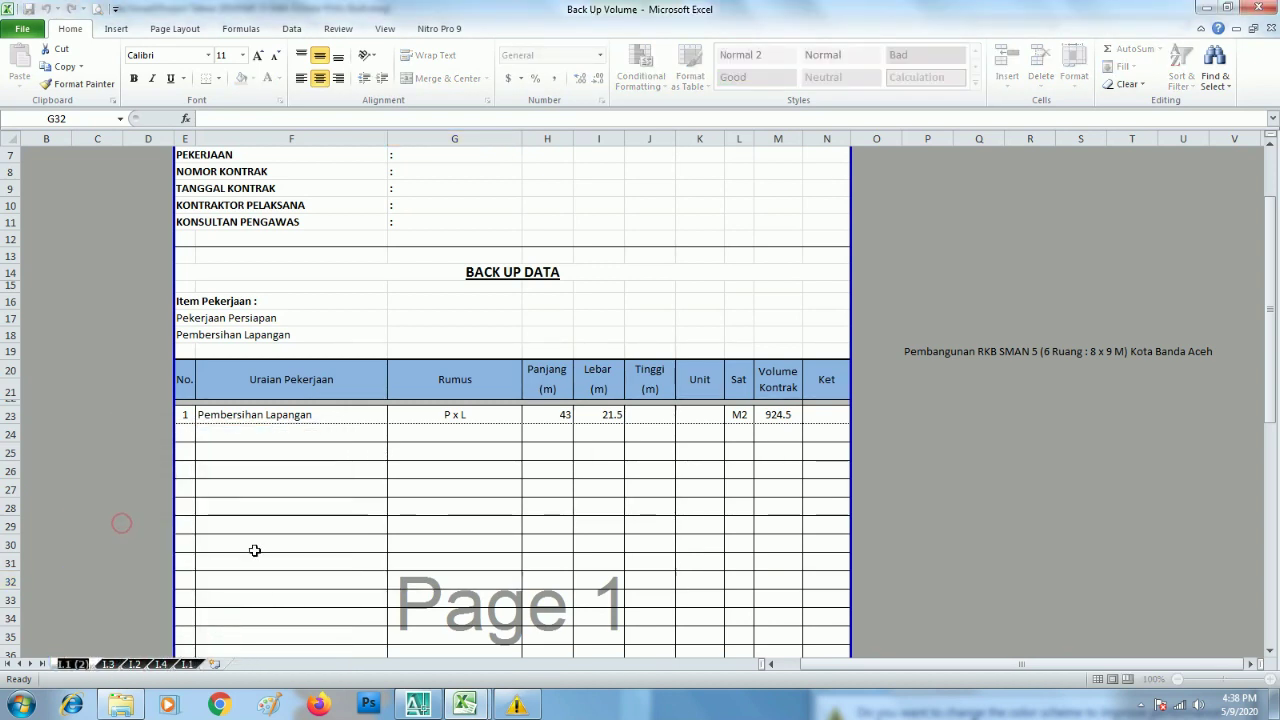
pyautogui.write('1')
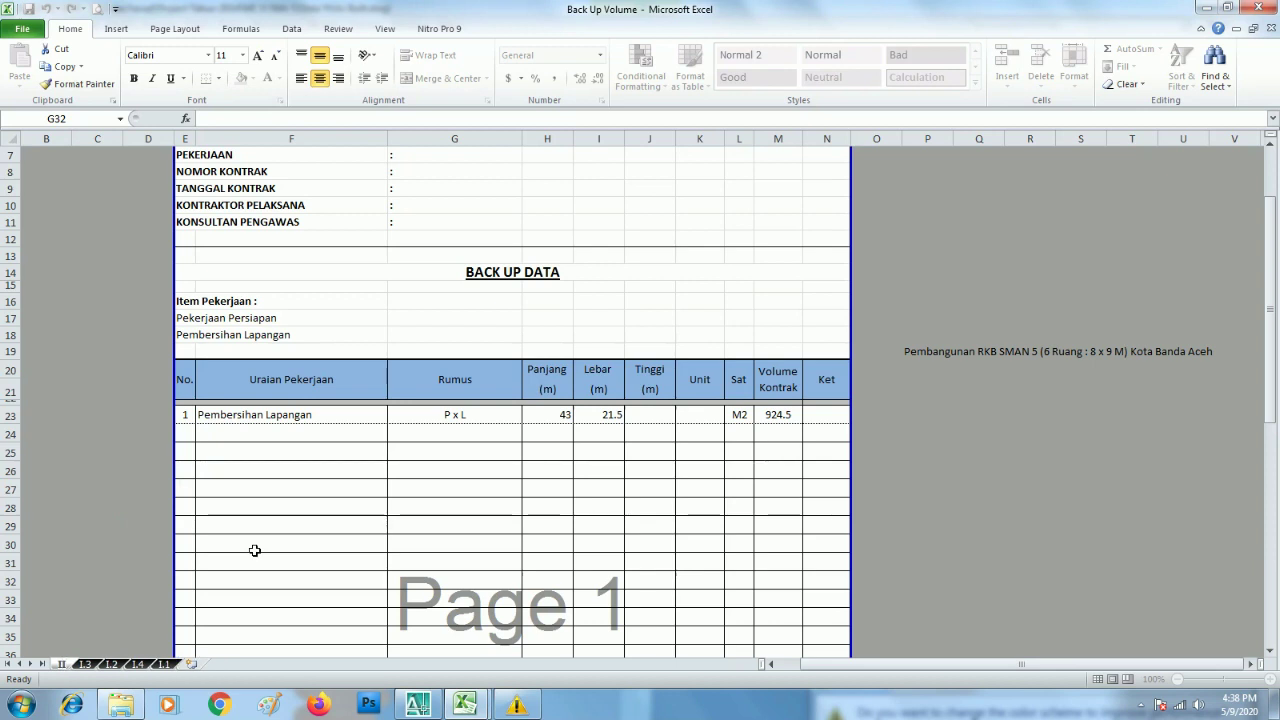
pyautogui.write('a.1')
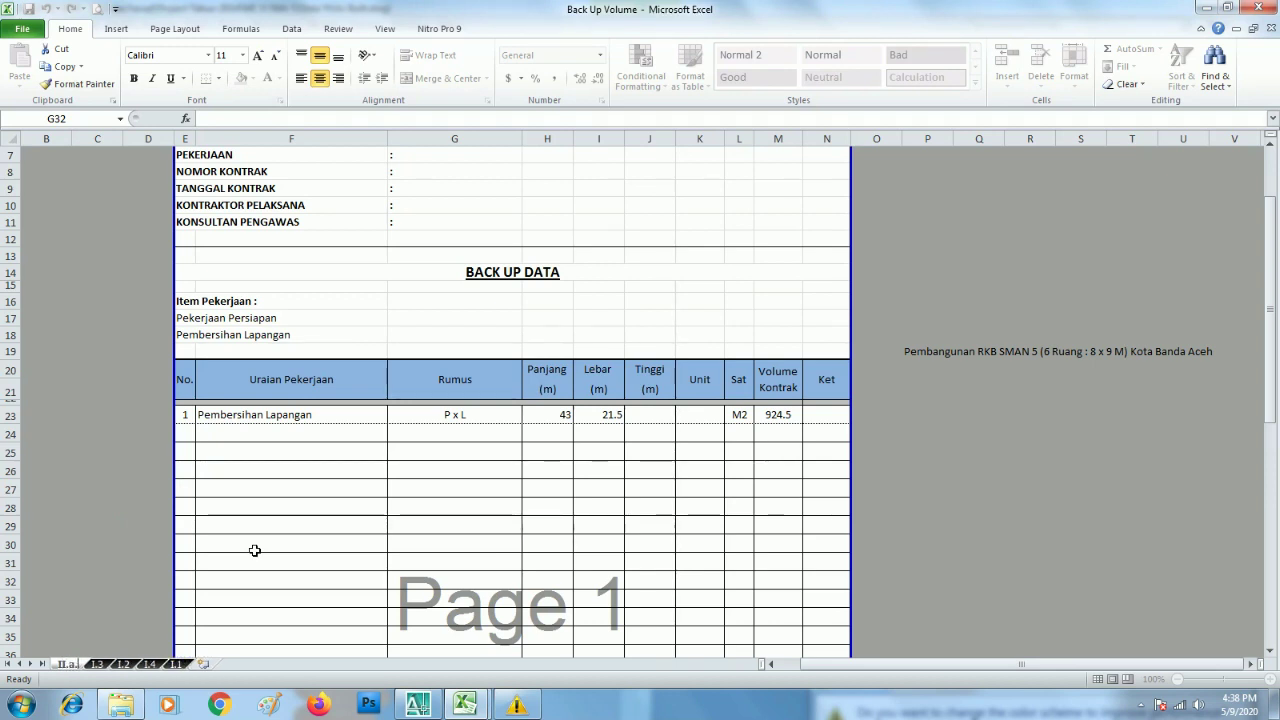
pyautogui.press('Return')
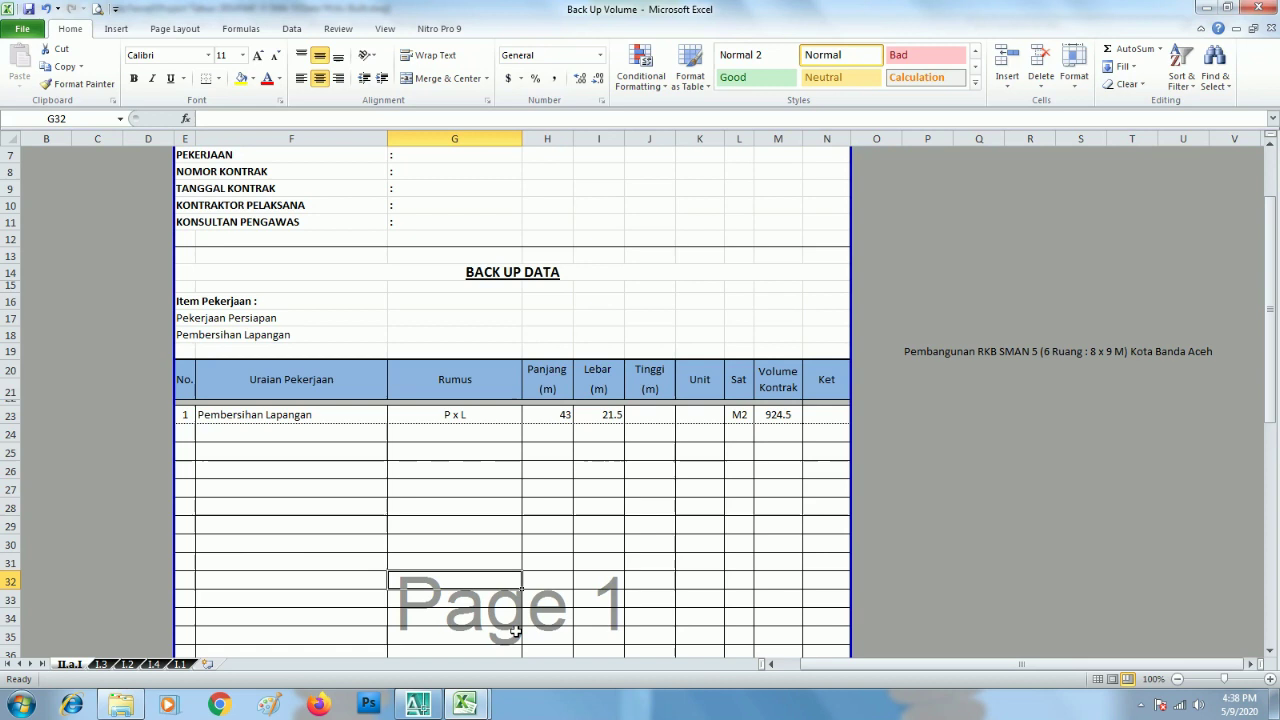
# Switch to the Rencana Anggaran Biaya workbook and number the Pondasi Tapak row as "a" in cell C19, right-aligned.
pyautogui.moveTo(465, 705)
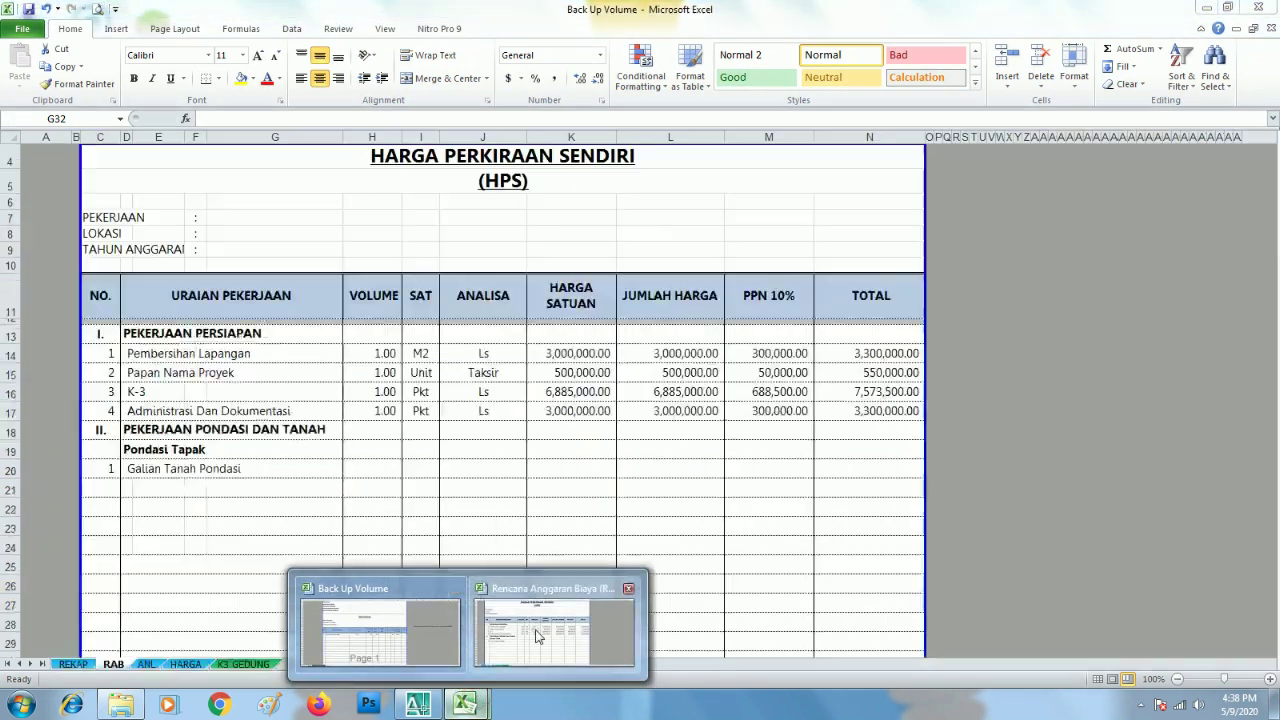
pyautogui.click(553, 630)
pyautogui.click(107, 456)
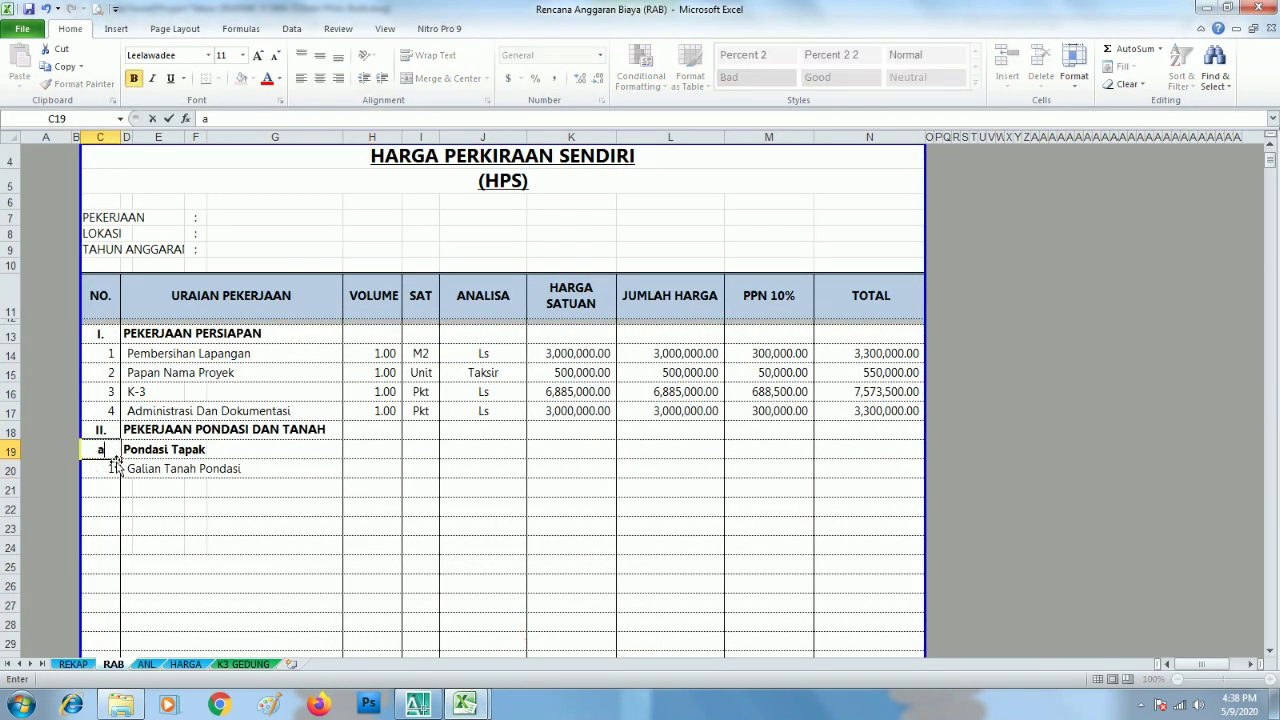
pyautogui.write('a')
pyautogui.hotkey('ctrl', 'Return')
pyautogui.click(338, 78)
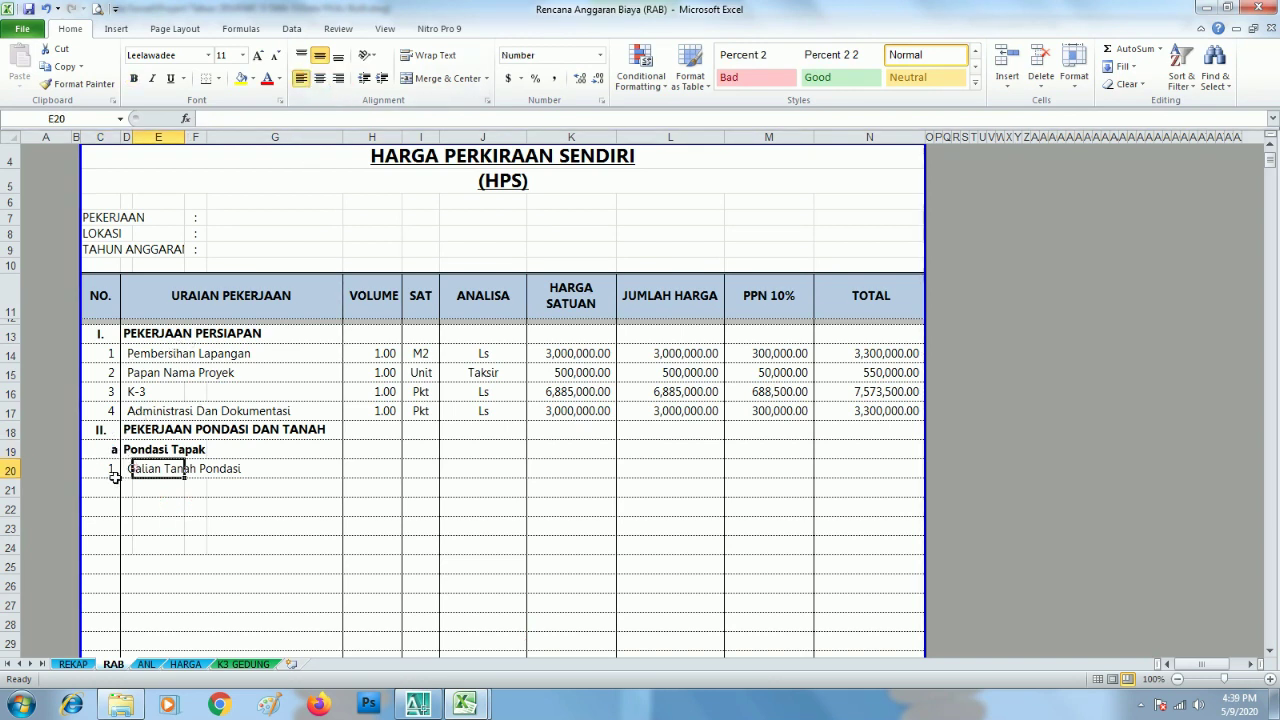
pyautogui.click(162, 500)
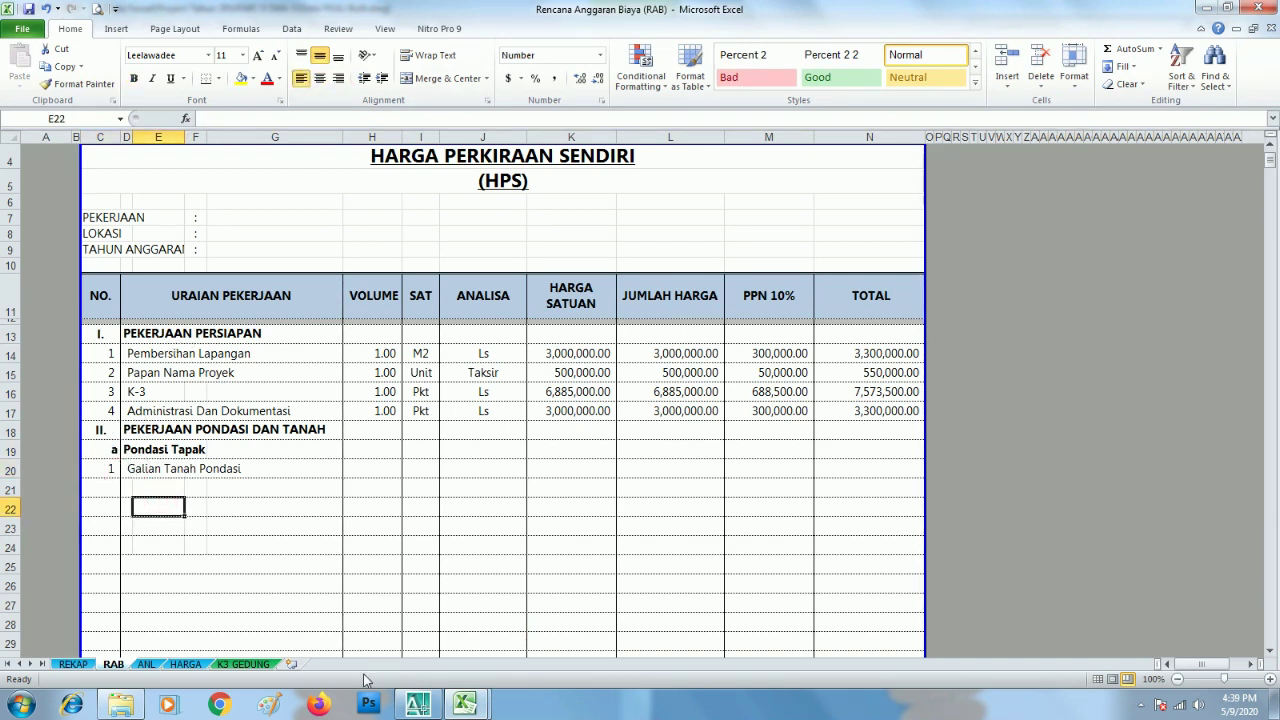
# Return to the Back Up Volume workbook and change the tab colour of sheet II.a.I.
pyautogui.click(465, 705)
pyautogui.click(411, 624)
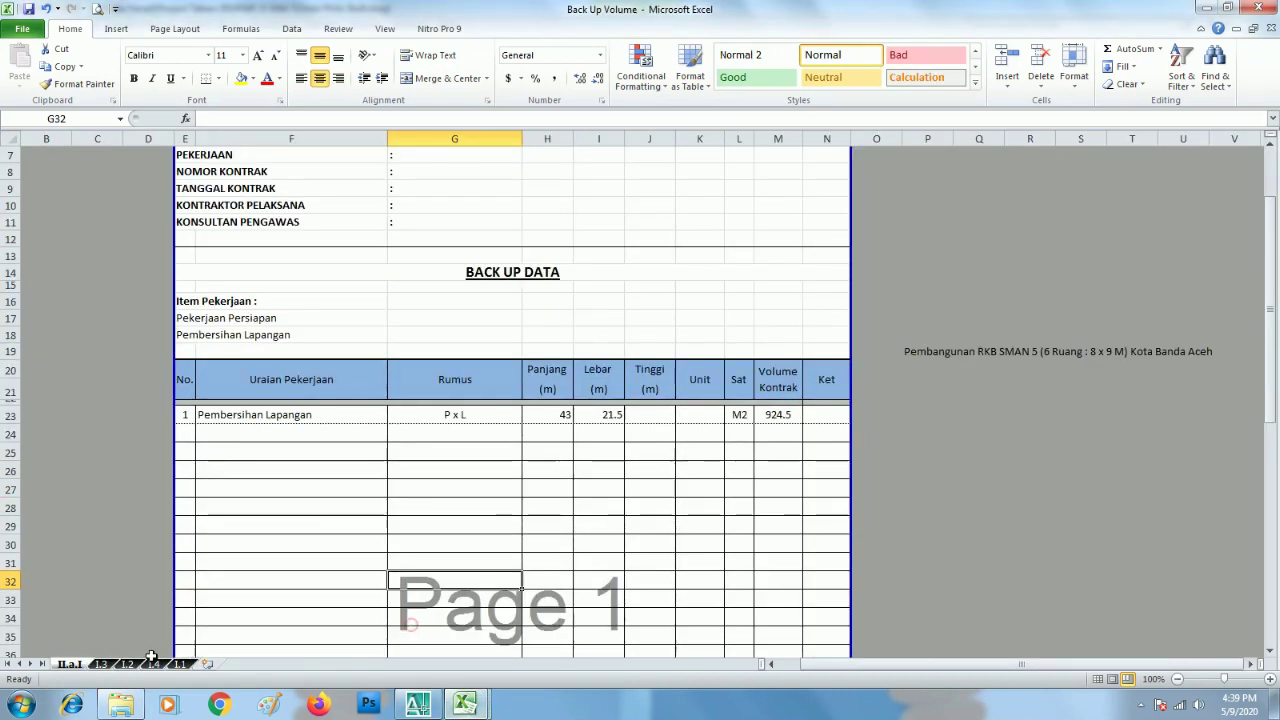
pyautogui.rightClick(74, 668)
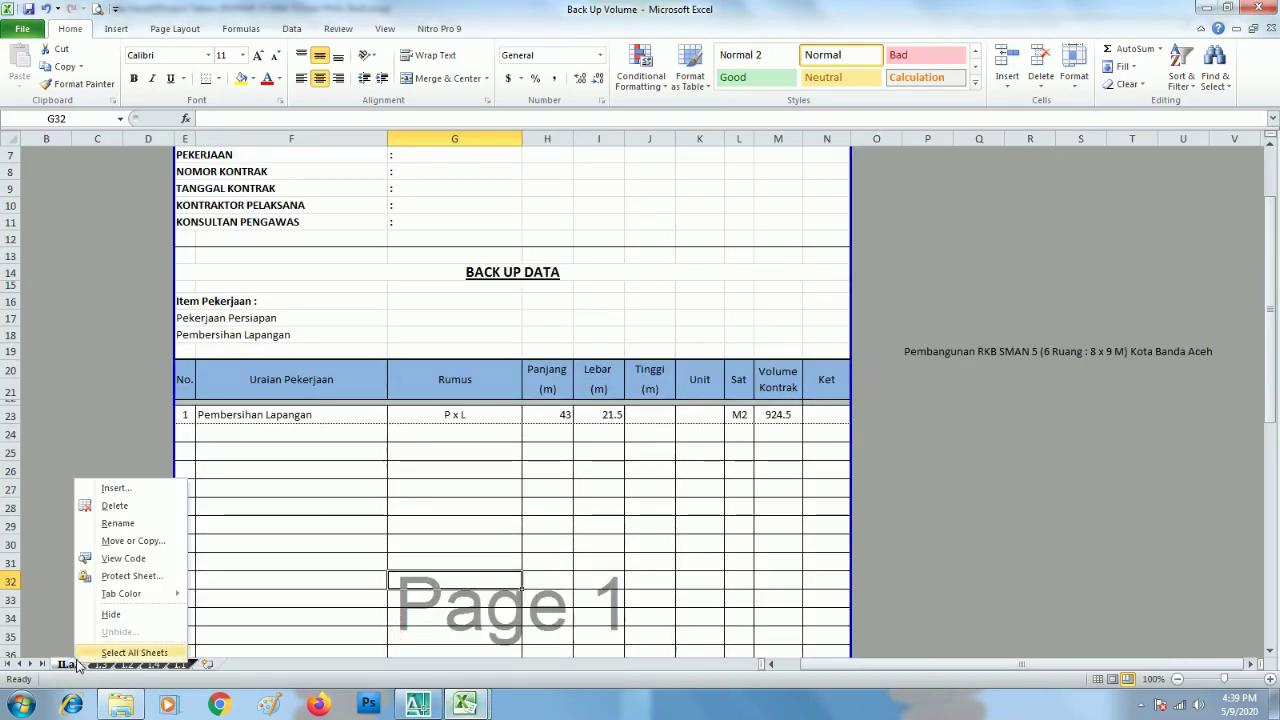
pyautogui.moveTo(150, 593)
pyautogui.click(240, 585)
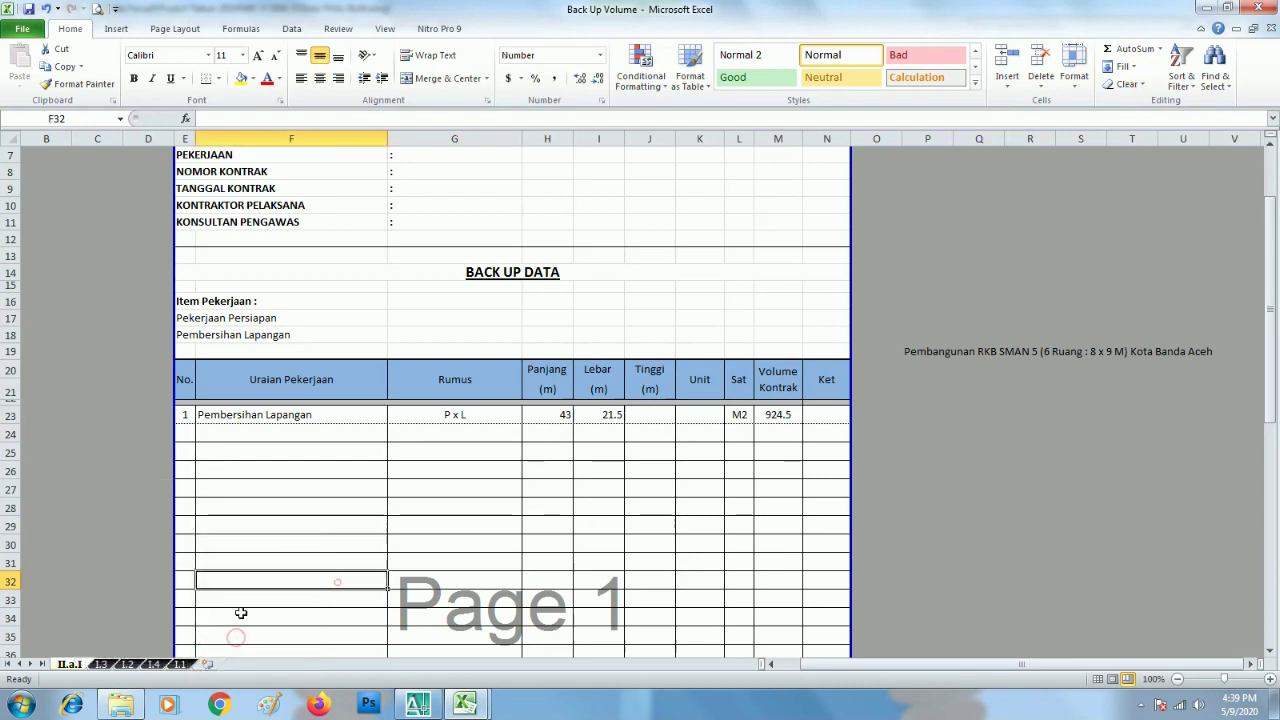
# Change the work category in cell E17 of sheet II.a.I to "Pekerjaan Tanah Dan Pondasi".
pyautogui.scroll(2, 300, 540)
pyautogui.click(533, 437)
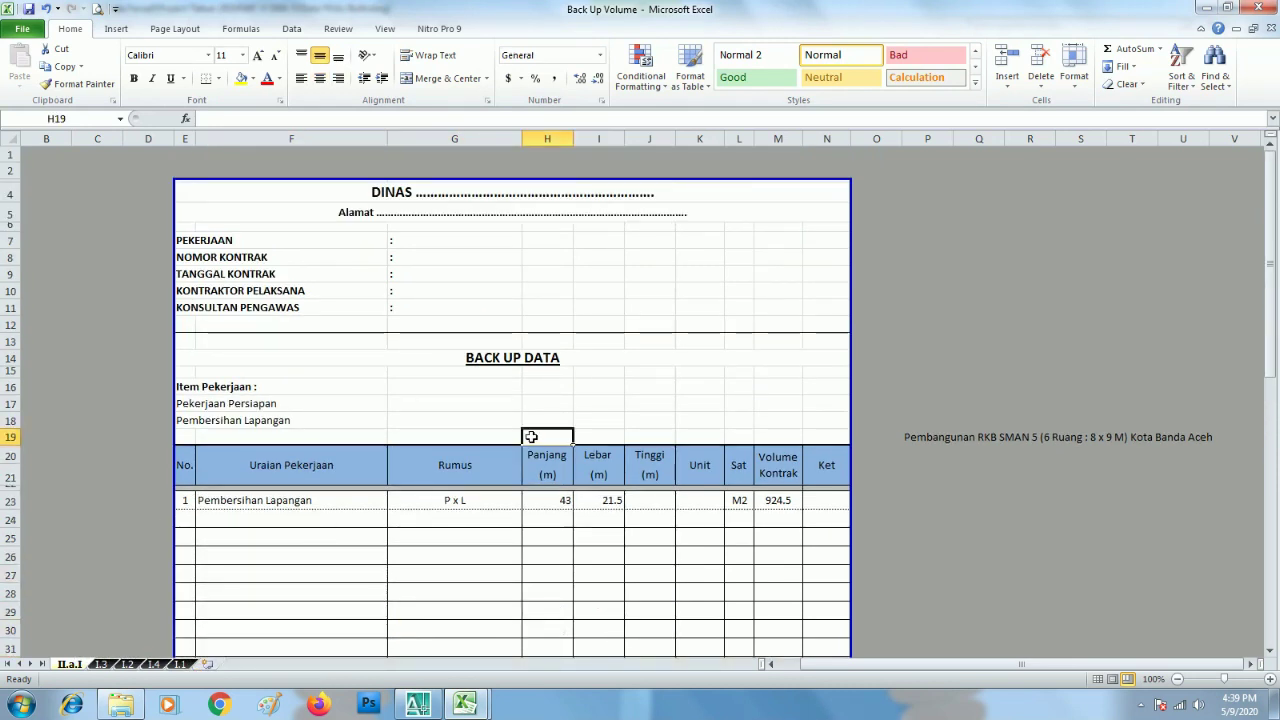
pyautogui.click(185, 404)
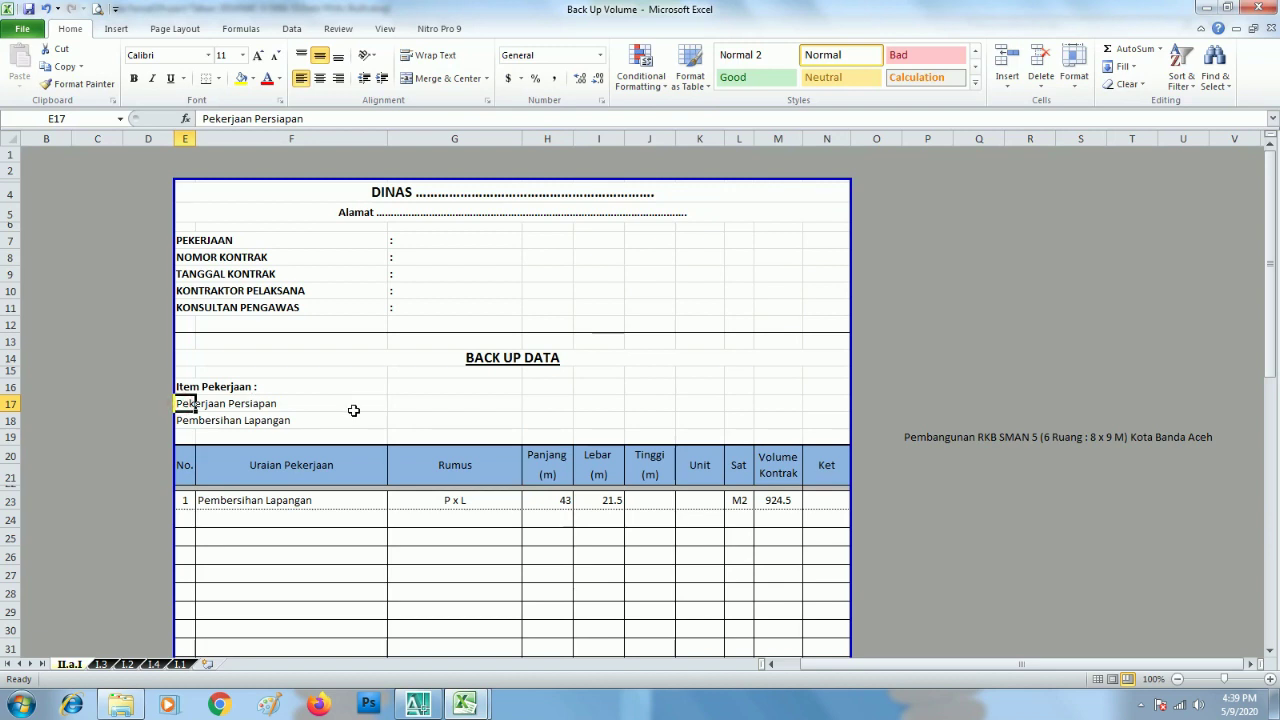
pyautogui.press('F2')
pyautogui.press('BackSpace')
pyautogui.press('BackSpace')
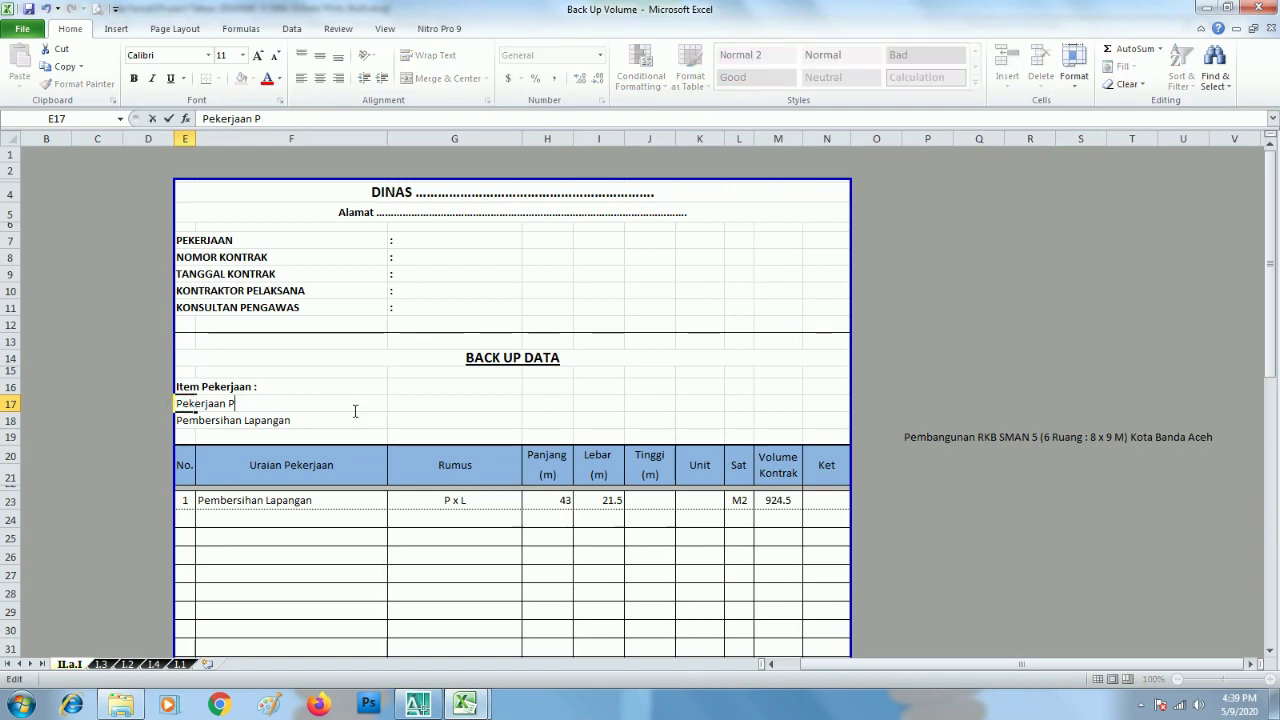
pyautogui.write('Tanah Dan')
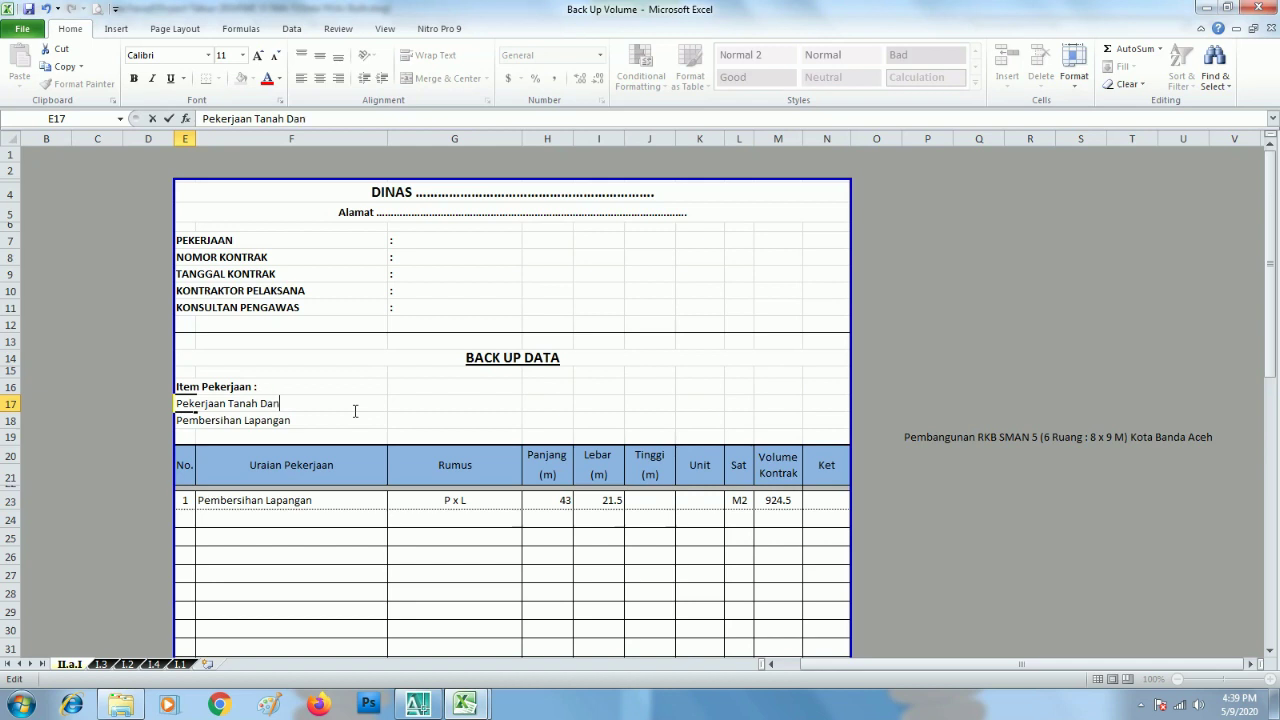
pyautogui.write(' Pondasi')
pyautogui.press('Return')
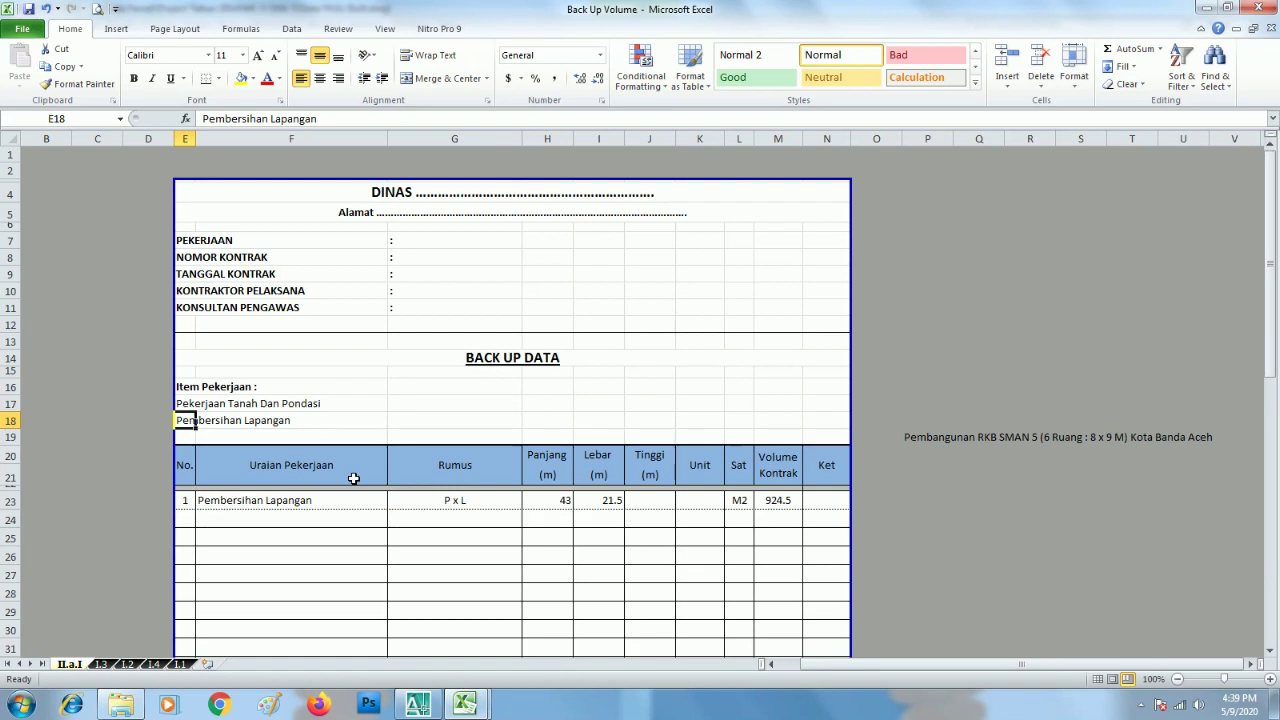
# Replace the work item in cell E18 with "Galian Tanah Pondasi (Tapak)".
pyautogui.write('Galian')
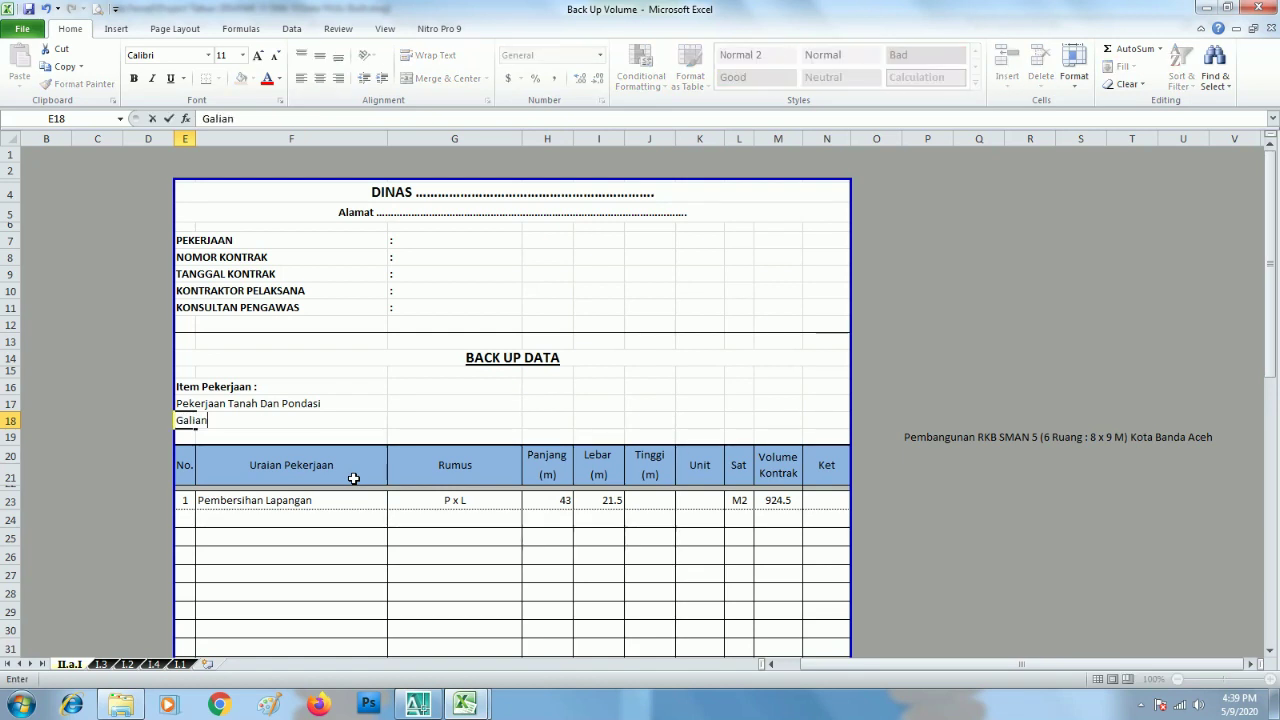
pyautogui.write(' Tanah Pondasi (Tapak')
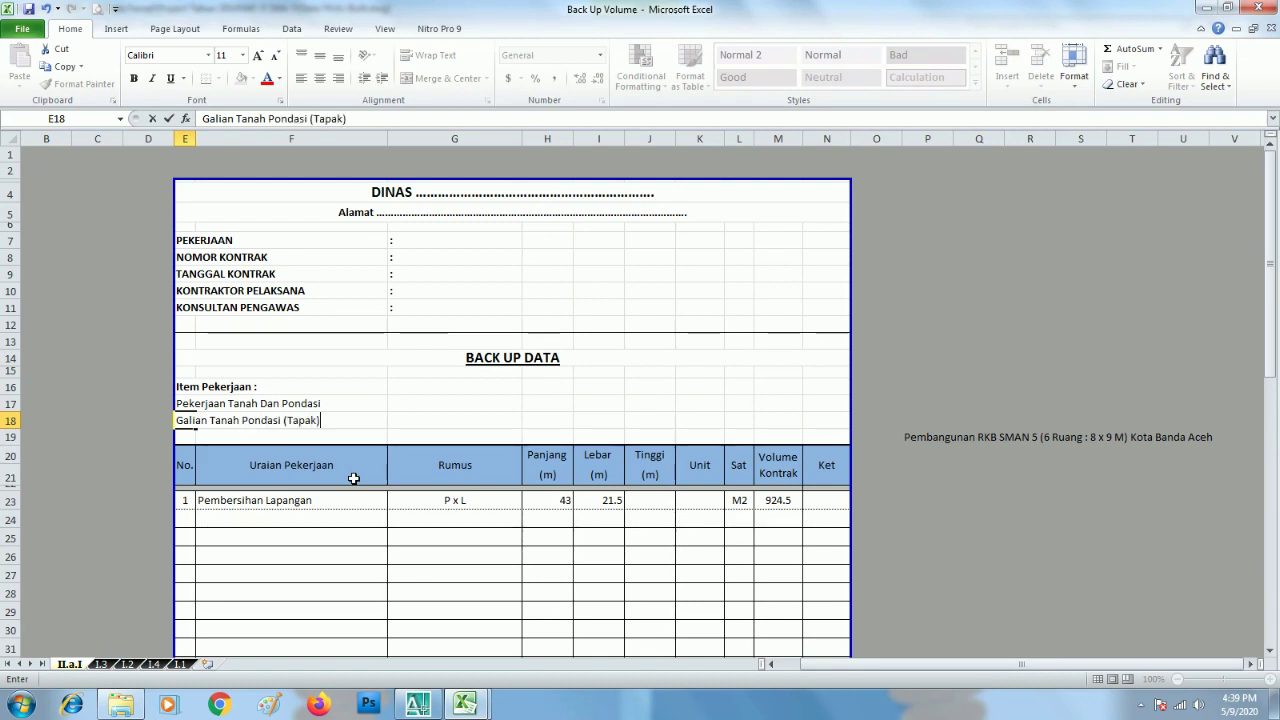
pyautogui.press('Return')
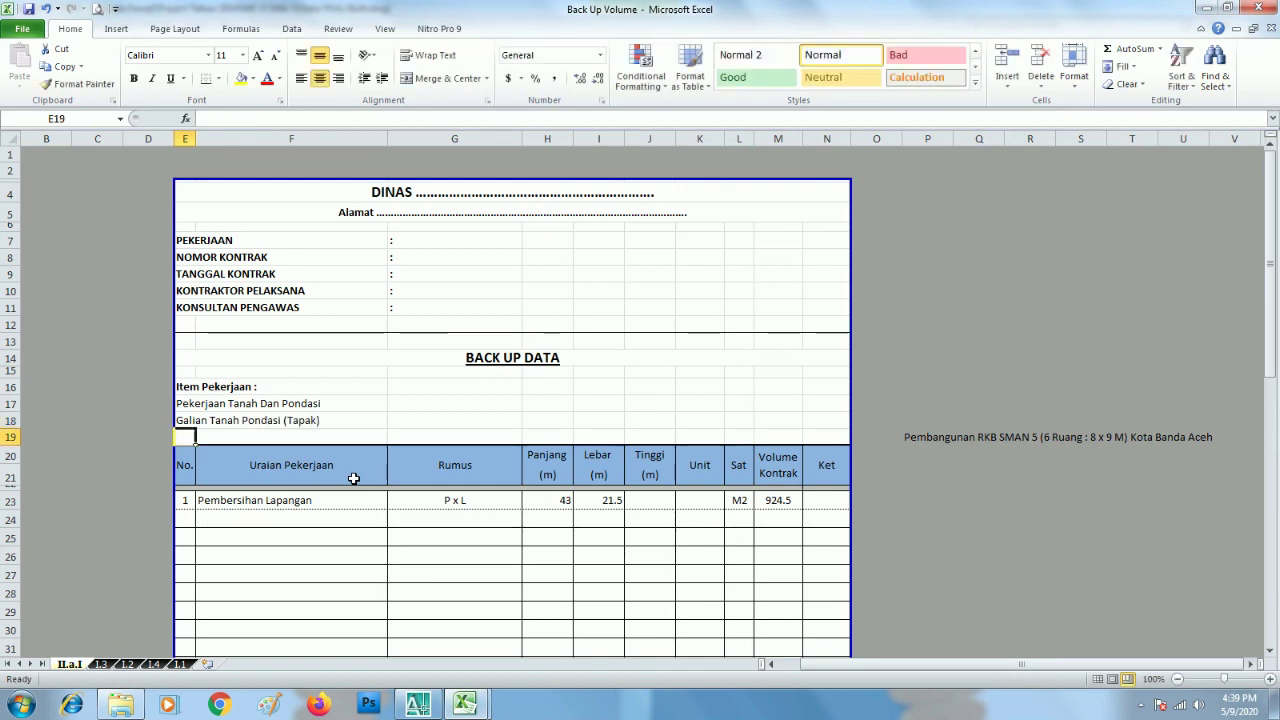
pyautogui.click(408, 562)
pyautogui.scroll(-2, 519, 541)
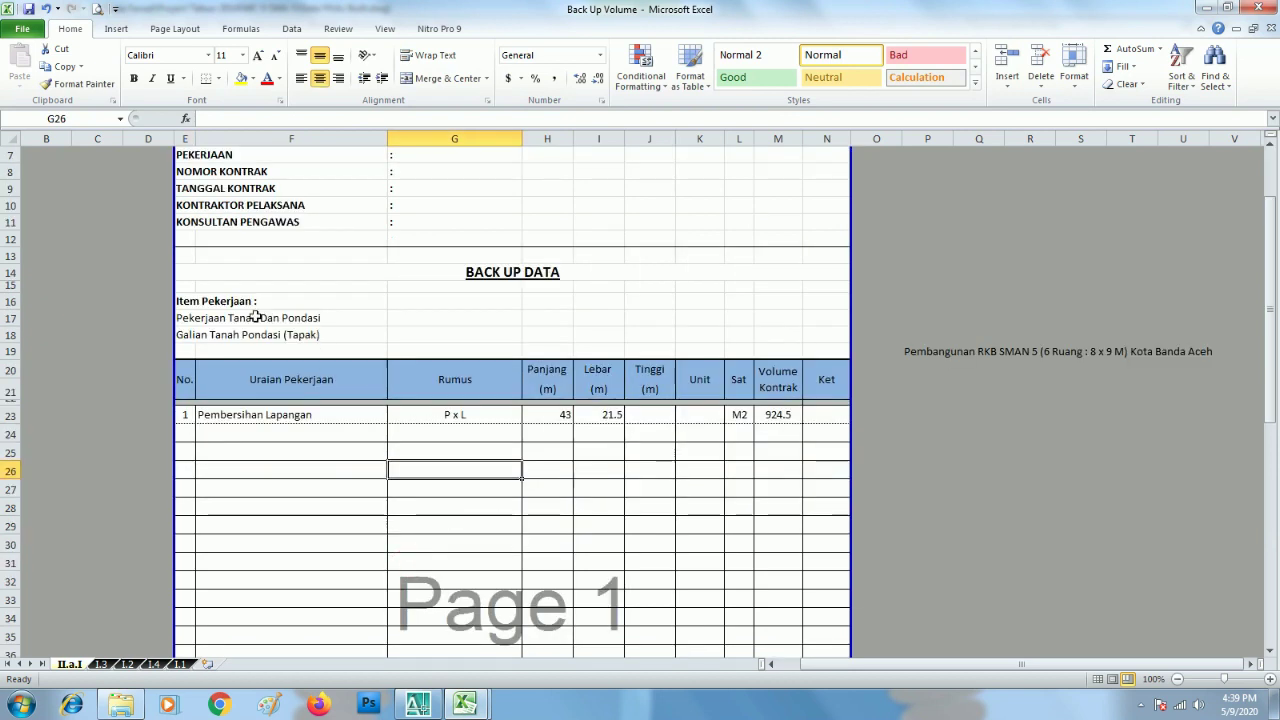
pyautogui.scroll(2, 264, 346)
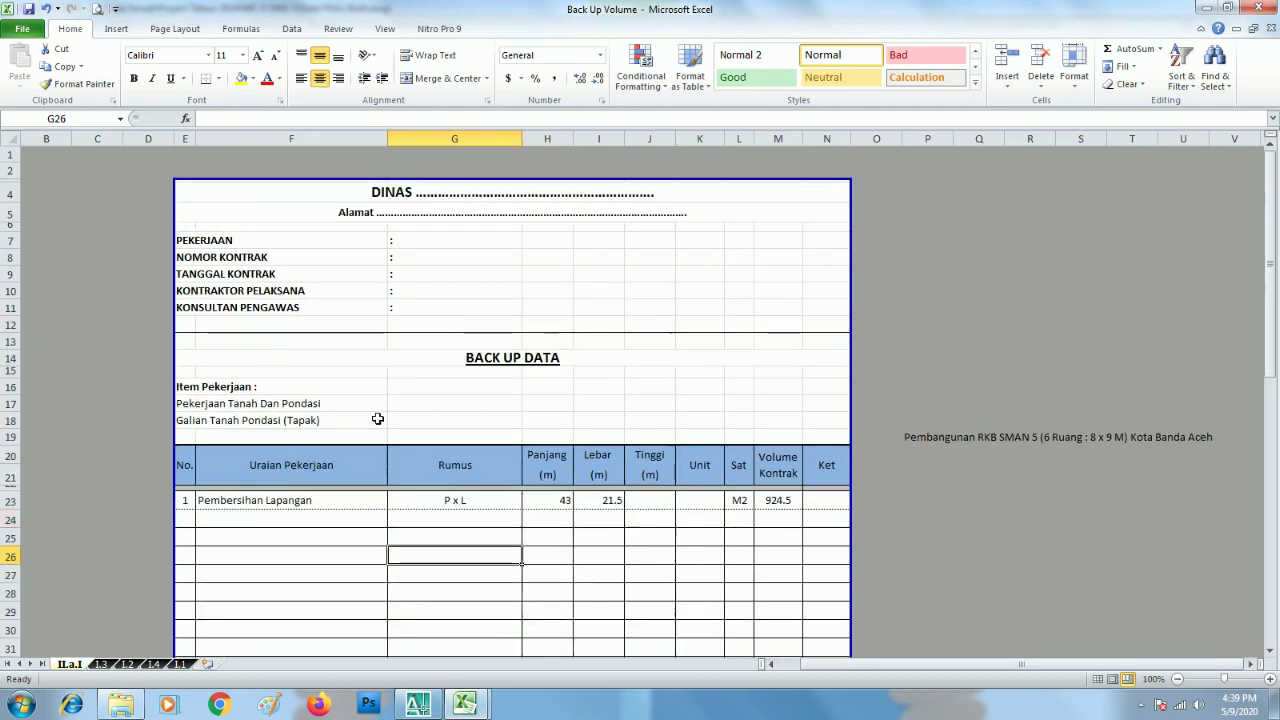
# Link the Uraian Pekerjaan cell F23 to the Galian Tanah Pondasi item in the RAB sheet of the Rencana Anggaran Biaya workbook.
pyautogui.click(202, 500)
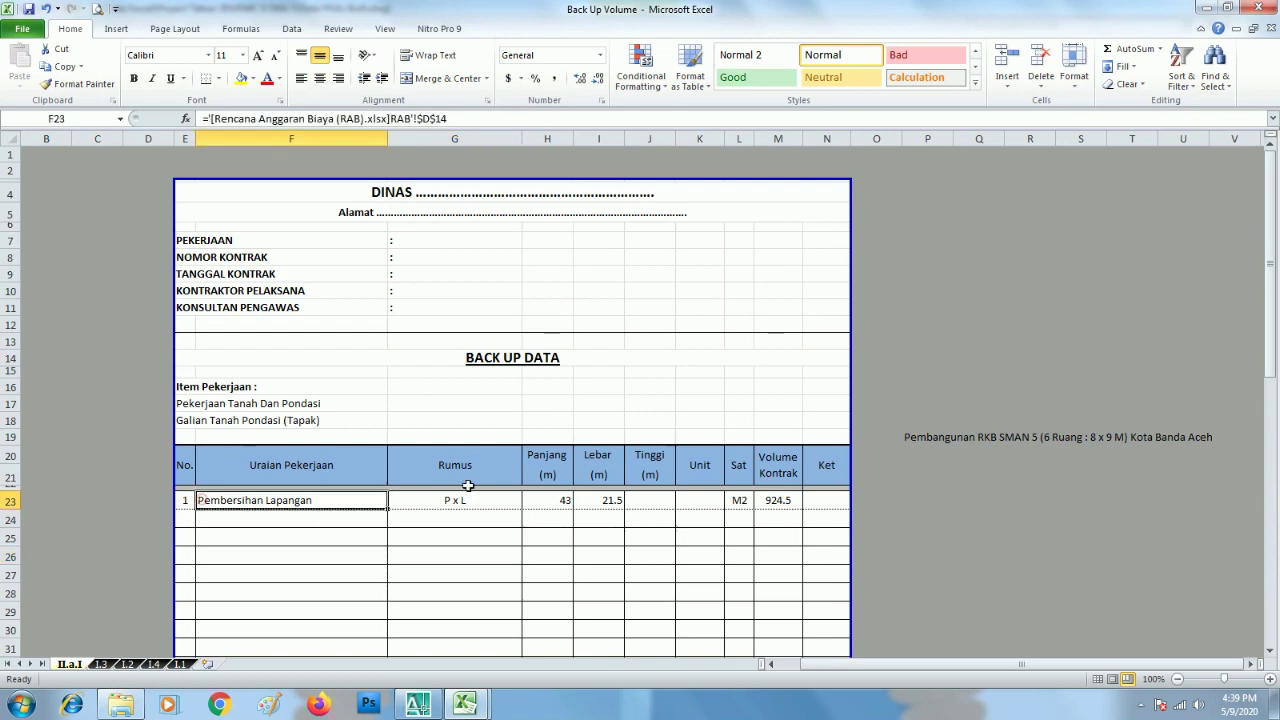
pyautogui.write('=')
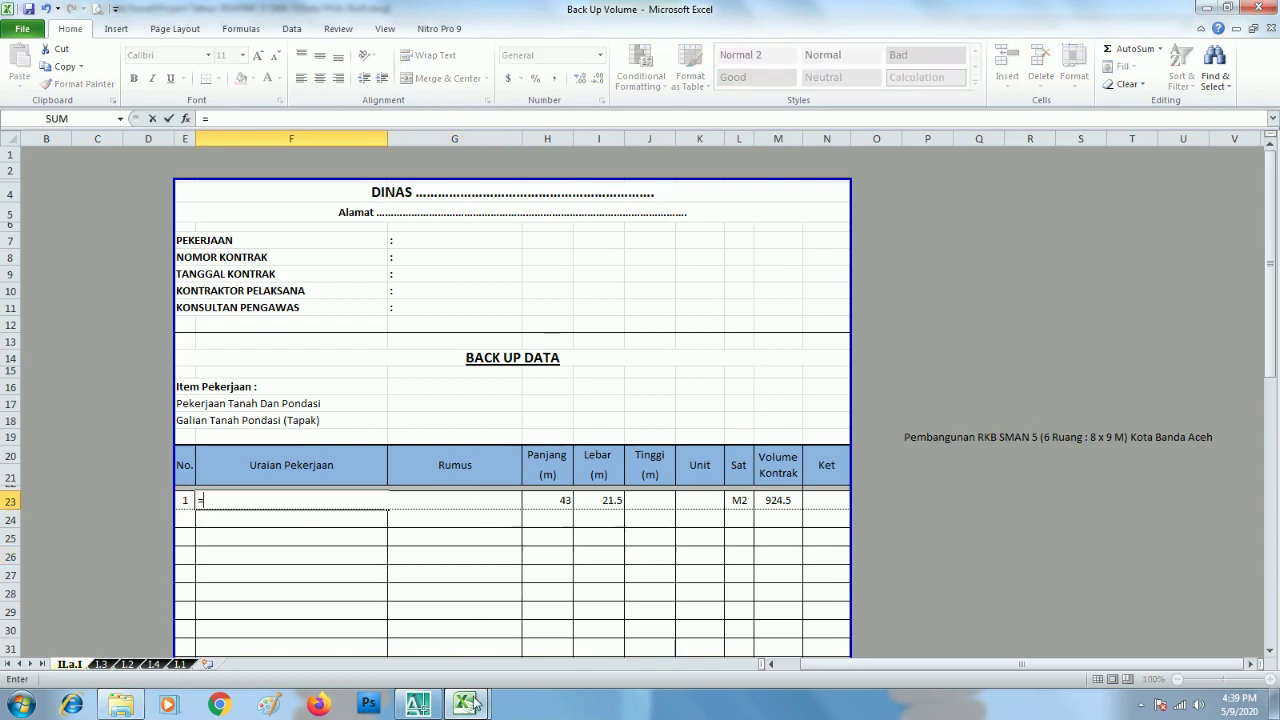
pyautogui.moveTo(474, 705)
pyautogui.click(571, 617)
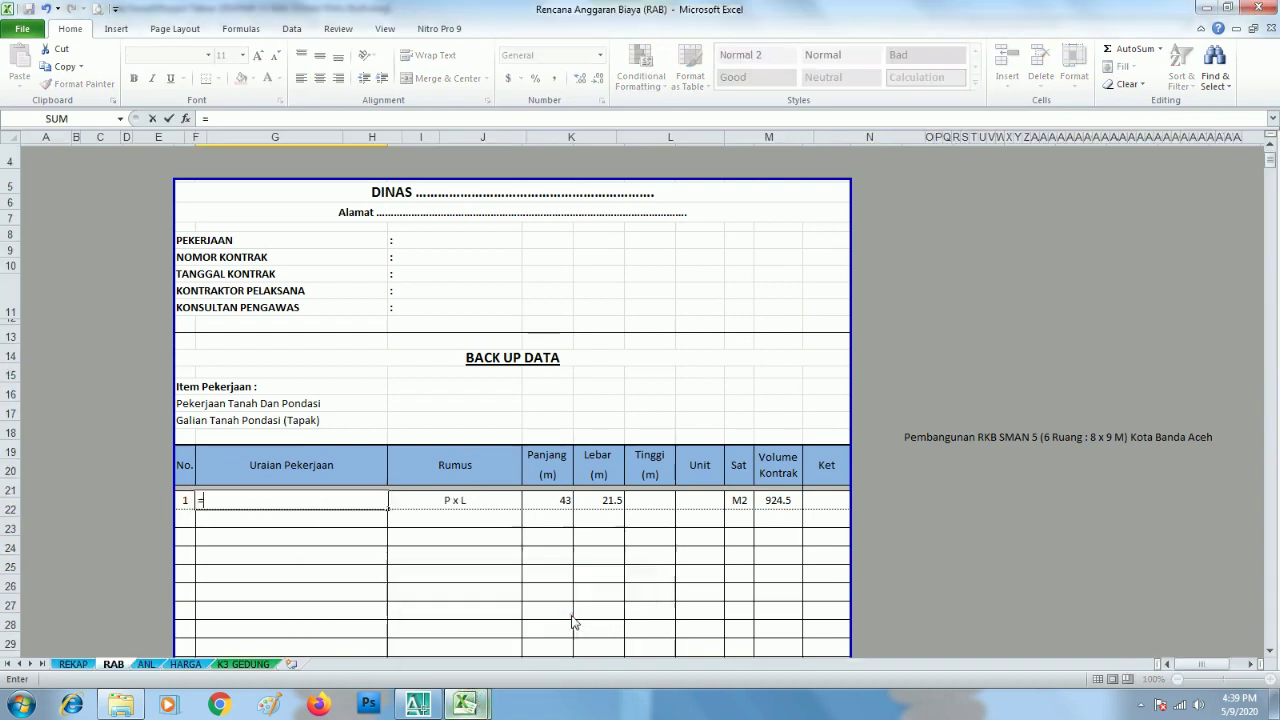
pyautogui.click(133, 470)
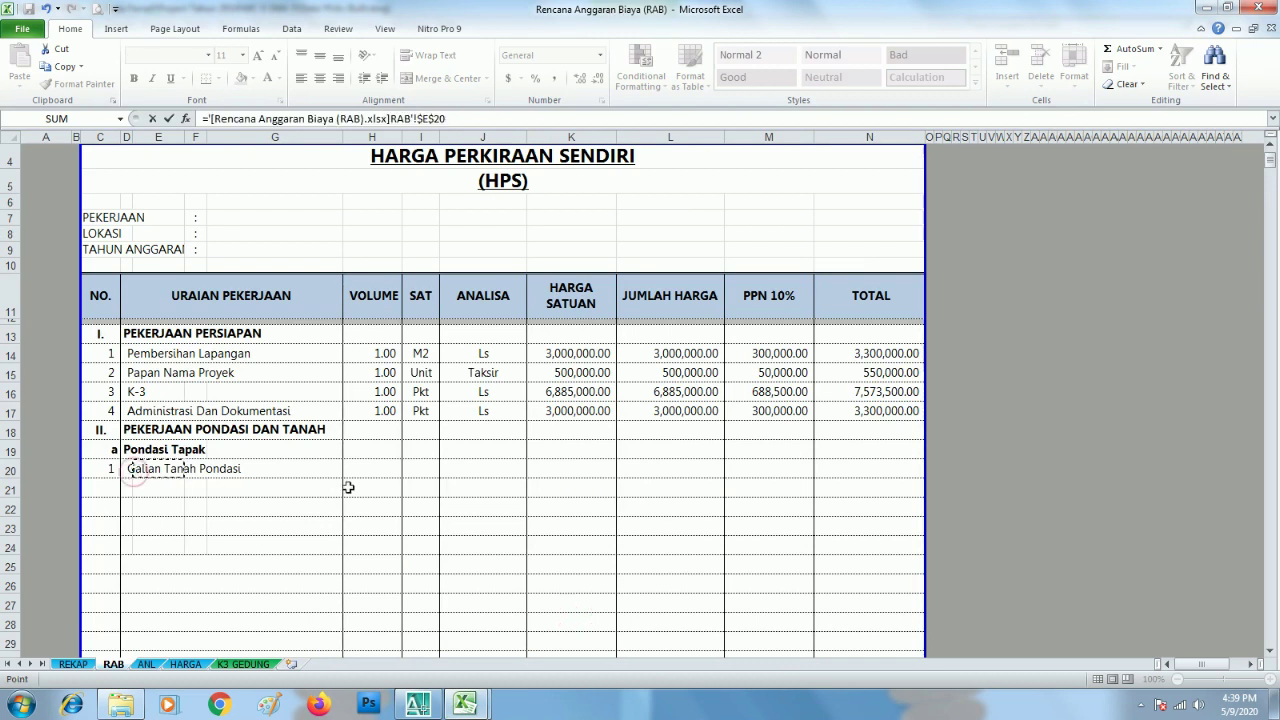
pyautogui.press('Return')
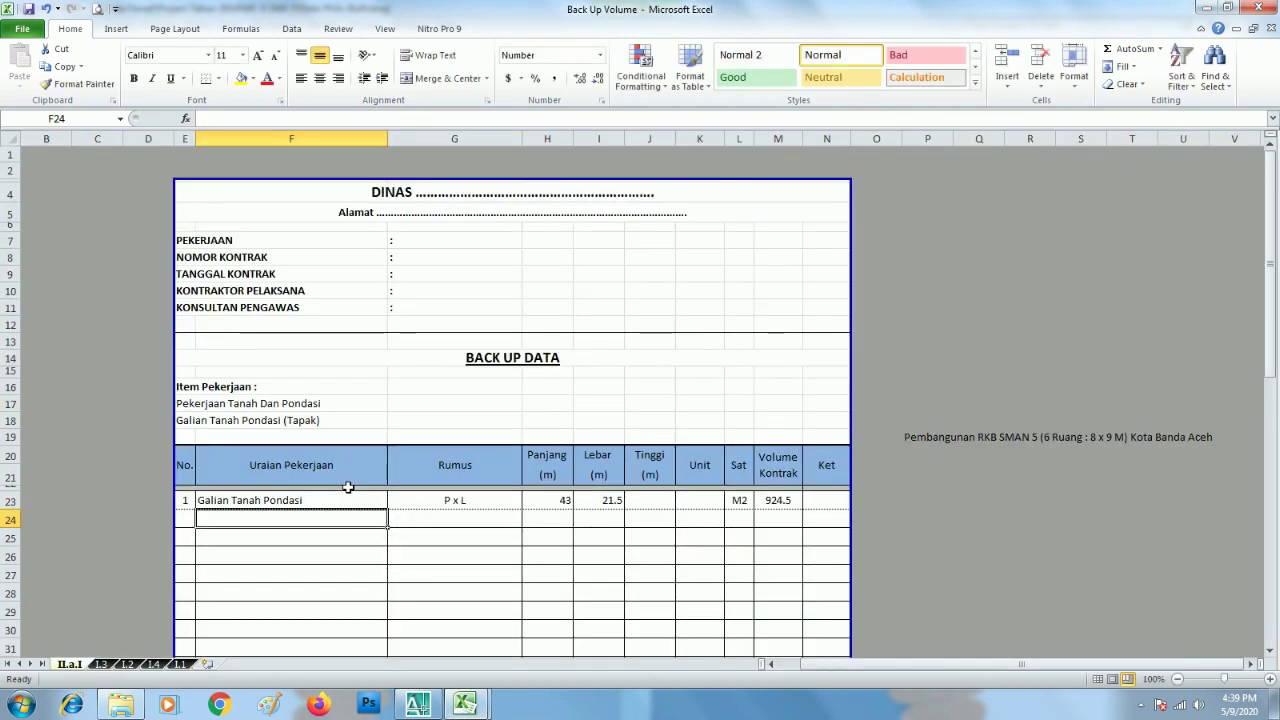
# Extend the Rumus entry in cell G23 of the Galian Tanah Pondasi row to "P x L x T".
pyautogui.press('Up')
pyautogui.press('Right')
pyautogui.press('Right')
pyautogui.press('Left')
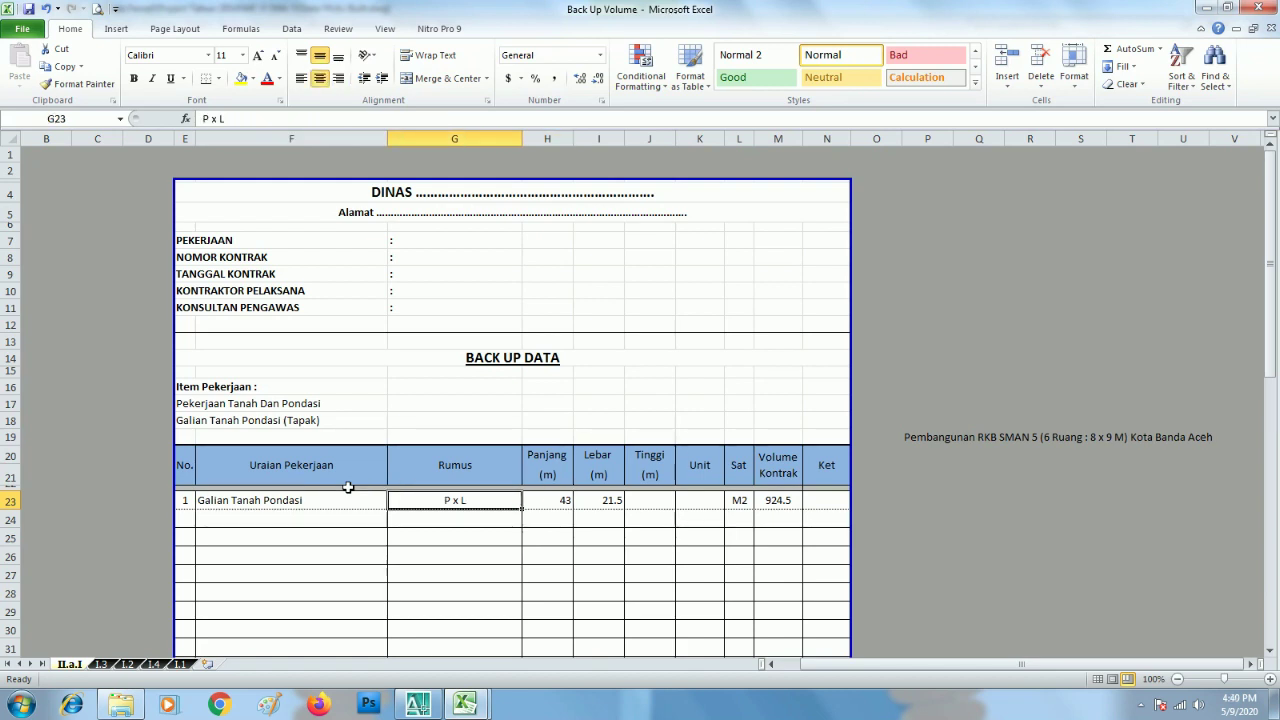
pyautogui.press('F2')
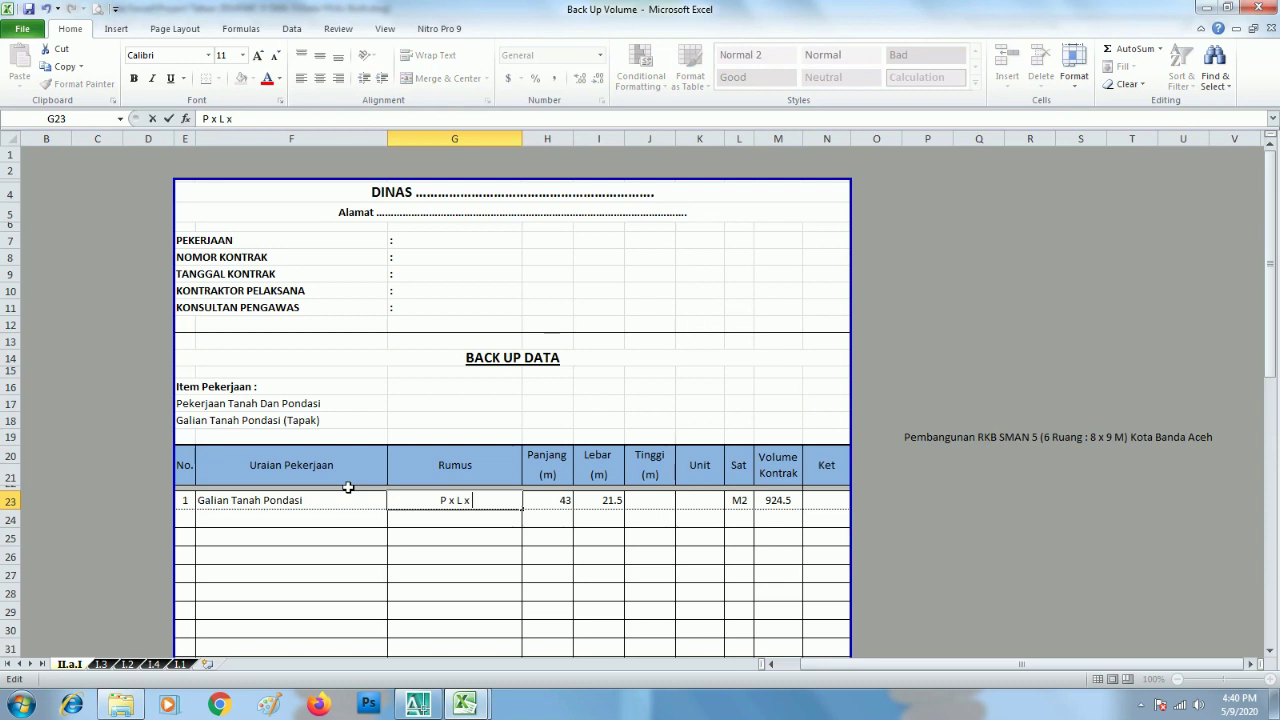
pyautogui.press('Return')
# Clear the copied dimensions, unit and volume from H23:M23 in the Galian Tanah Pondasi row.
pyautogui.press('Up')
pyautogui.press('Right')
pyautogui.press('Right')
pyautogui.press('Left')
pyautogui.press('Left')
pyautogui.press('Right')
pyautogui.hotkey('shift', 'Right')
pyautogui.hotkey('shift', 'Right')
pyautogui.hotkey('shift', 'Right')
pyautogui.hotkey('shift', 'Right')
pyautogui.hotkey('shift', 'Right')
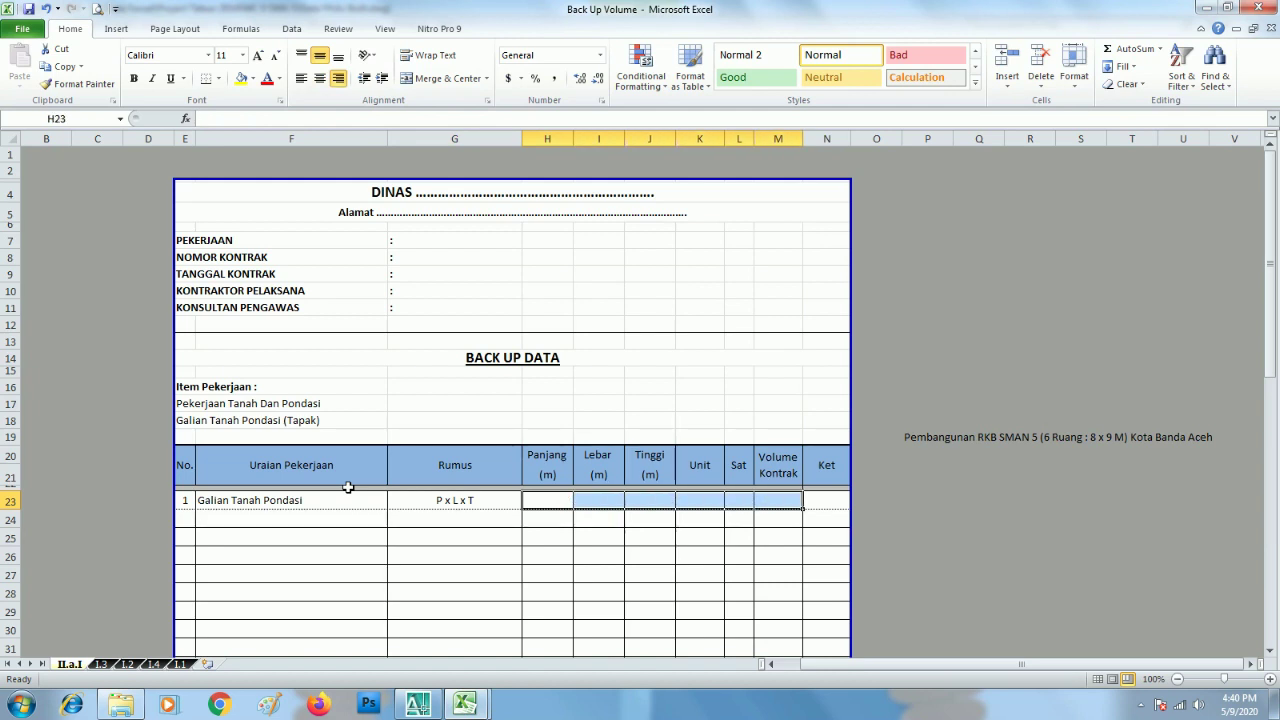
pyautogui.press('Delete')
pyautogui.press('Down')
pyautogui.press('Left')
pyautogui.press('Left')
pyautogui.press('Down')
pyautogui.press('Up')
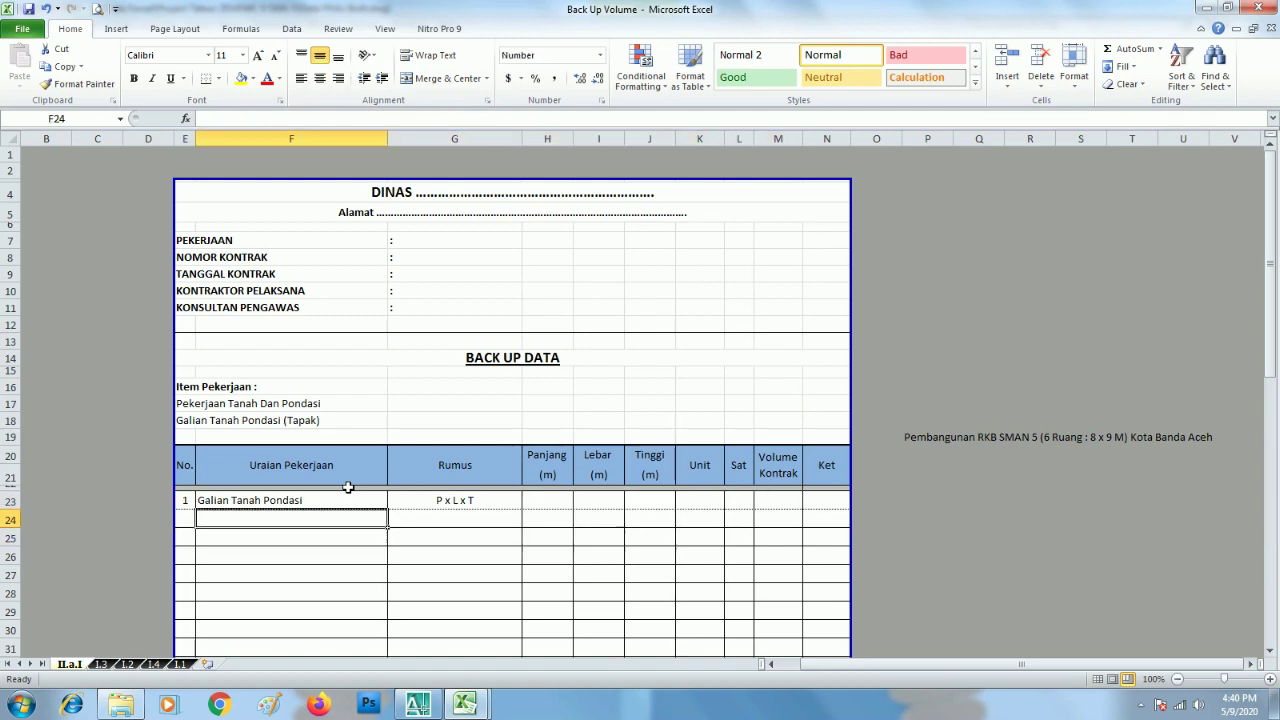
# Switch to the As Built drawing in AutoCAD and examine the dimensions in the TP 1 and TP 2 footing section details.
pyautogui.click(418, 705)
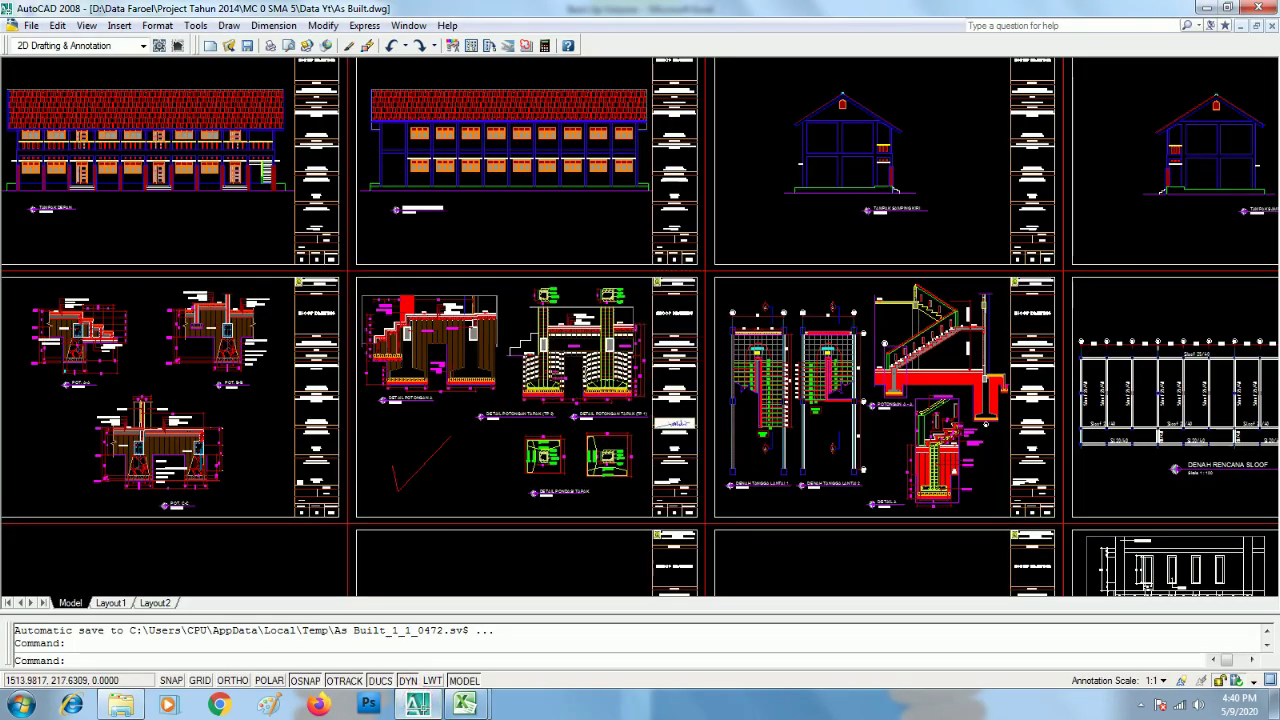
pyautogui.scroll(4, 585, 373)
pyautogui.scroll(2, 585, 373)
pyautogui.scroll(-3, 585, 370)
pyautogui.moveTo(580, 371); pyautogui.dragTo(509, 381)
pyautogui.scroll(2, 545, 486)
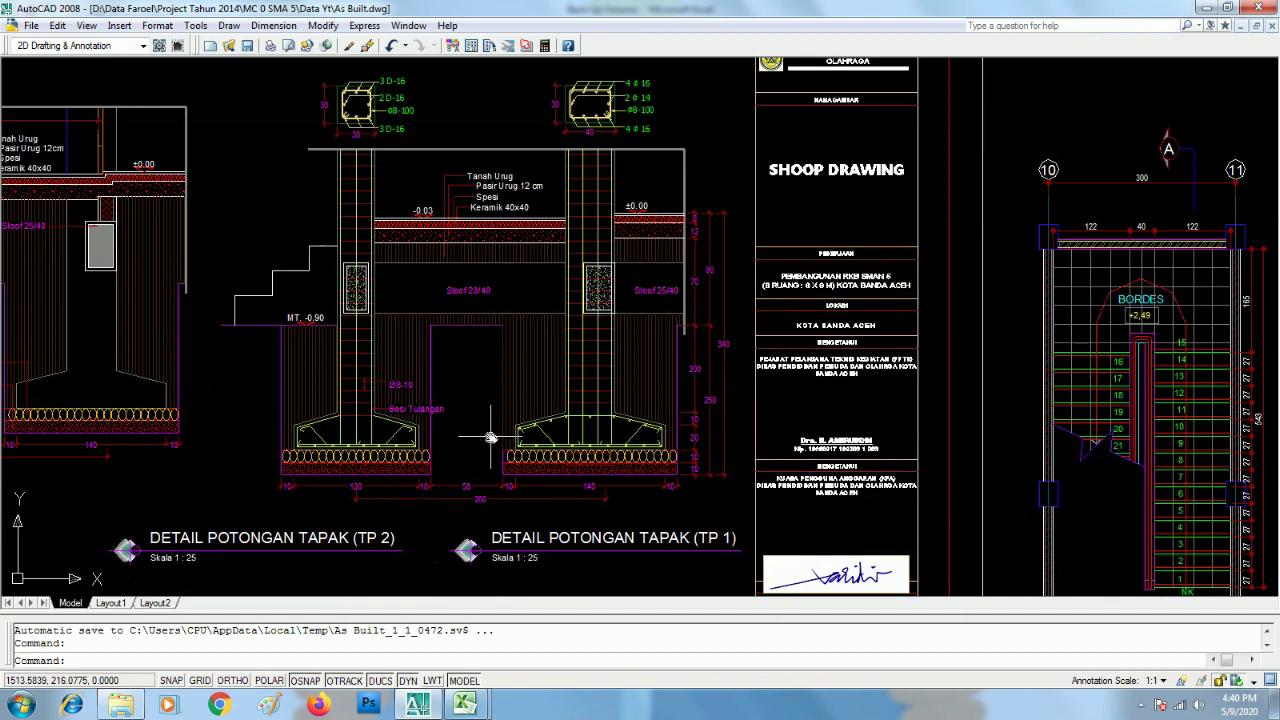
pyautogui.scroll(-3, 485, 450)
pyautogui.scroll(3, 440, 400)
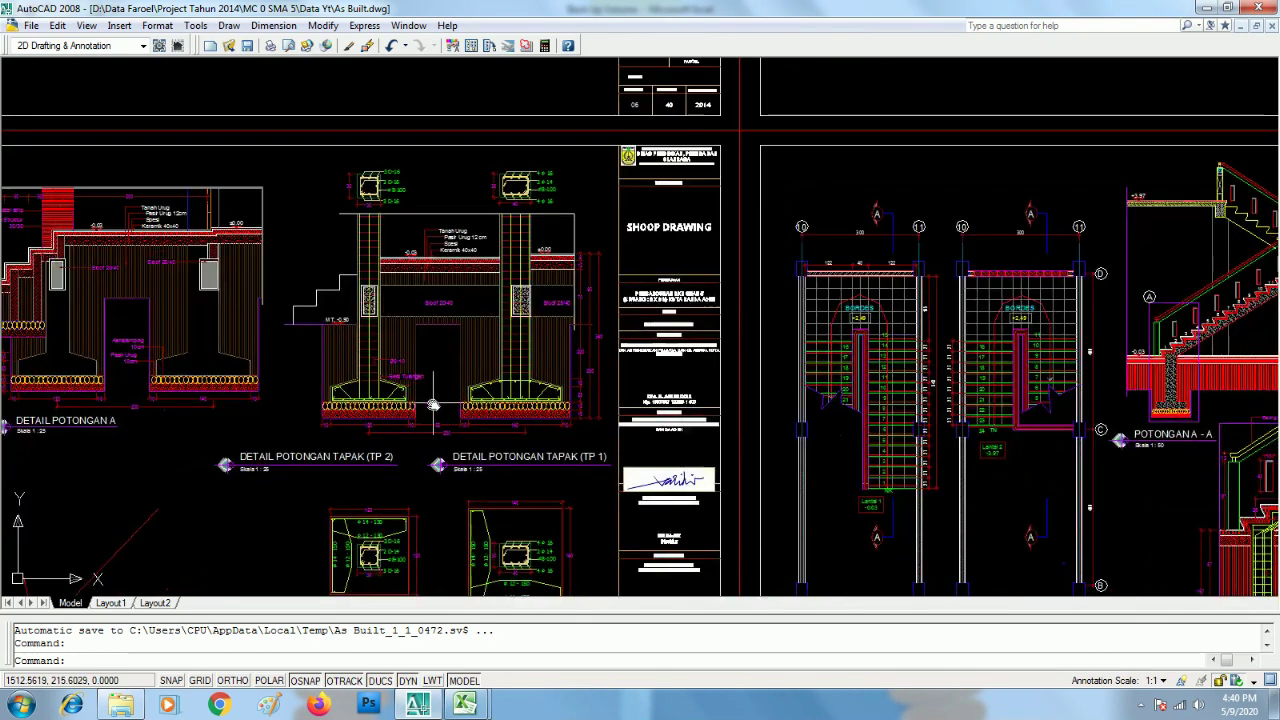
pyautogui.scroll(2, 450, 395)
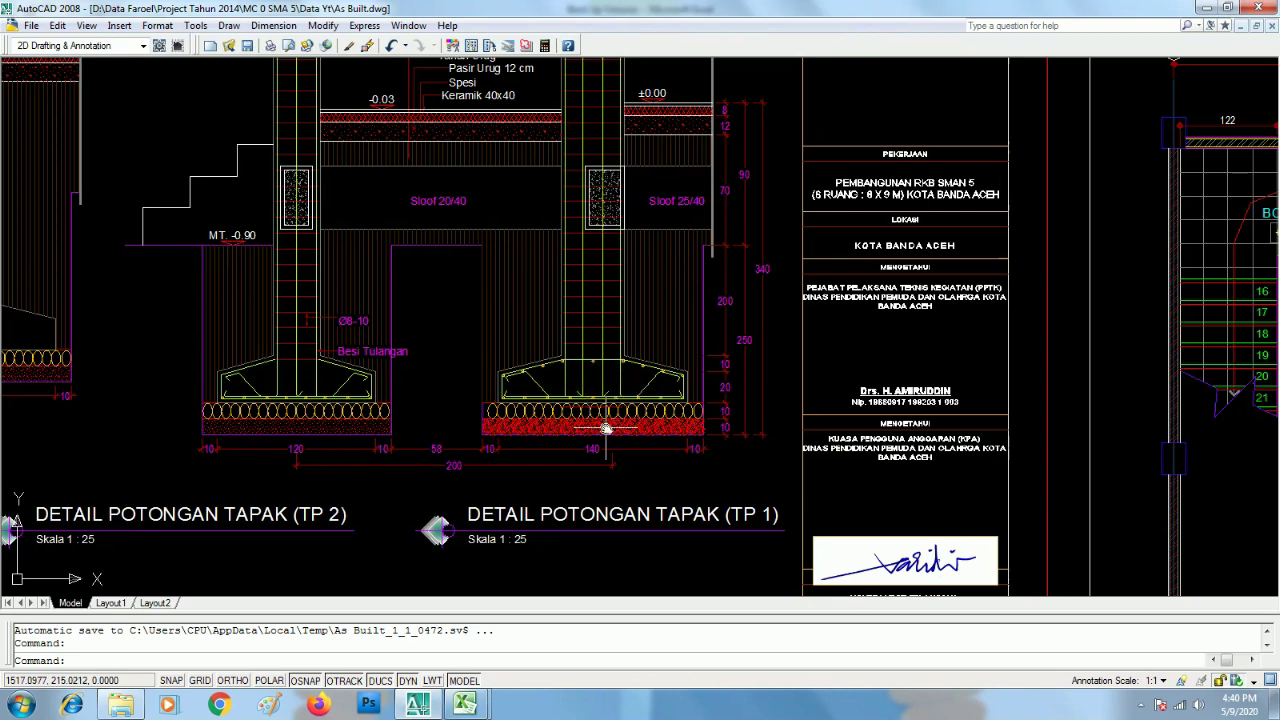
pyautogui.scroll(-3, 440, 343)
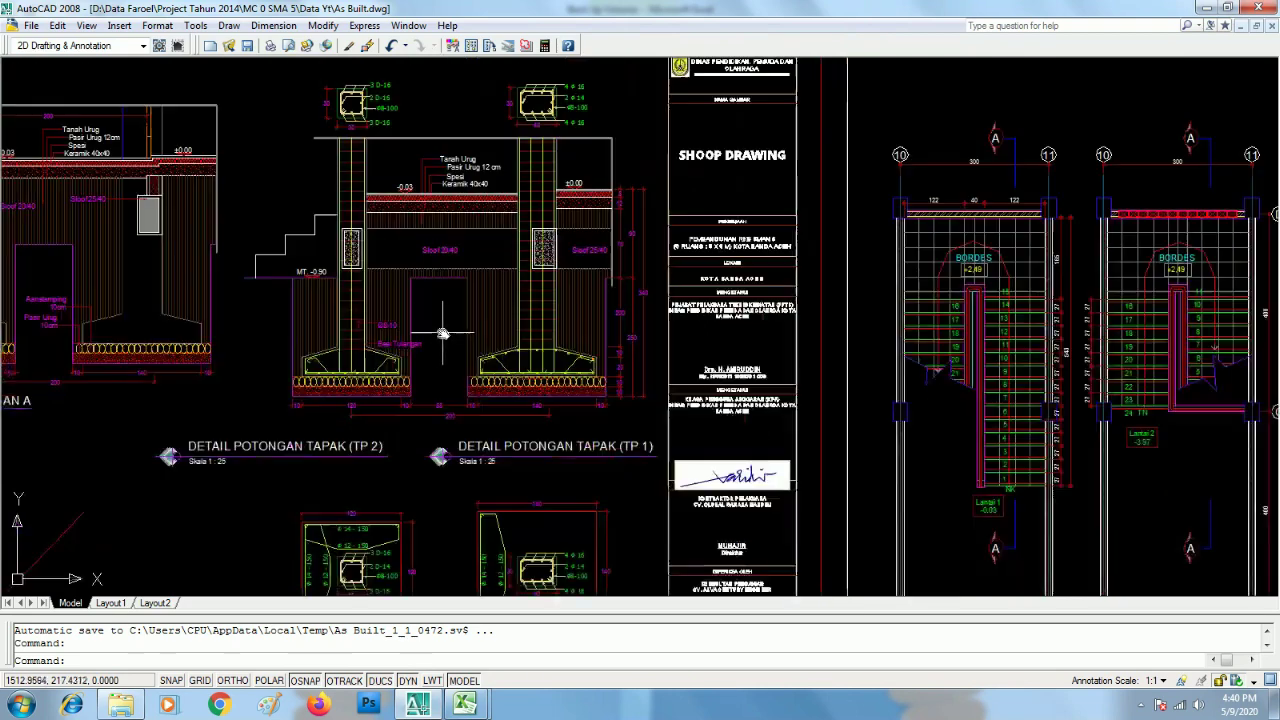
# Switch from the drawing to the Back Up Volume workbook and enter "Pondasi Tapak Tipe 1" in F24, below Galian Tanah Pondasi.
pyautogui.scroll(4, 440, 343)
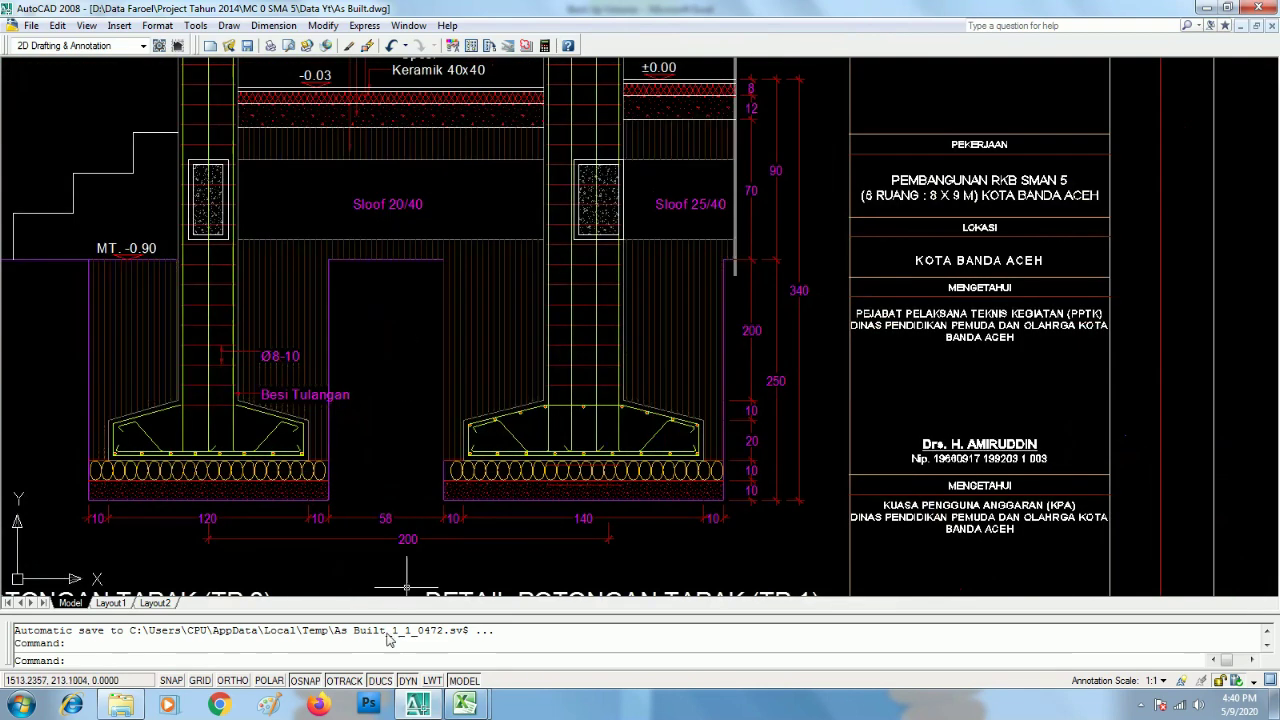
pyautogui.click(418, 706)
pyautogui.click(314, 560)
pyautogui.click(226, 512)
pyautogui.click(418, 706)
pyautogui.scroll(2, 686, 522)
pyautogui.click(416, 706)
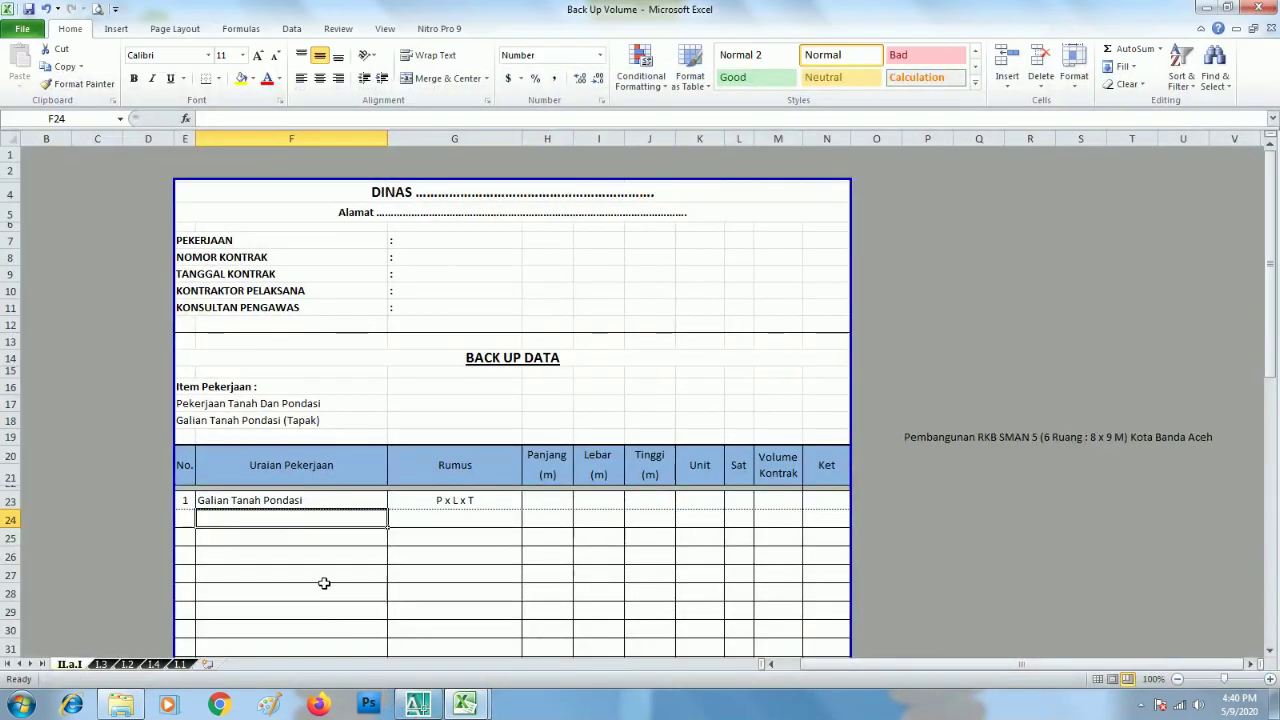
pyautogui.write('Pon')
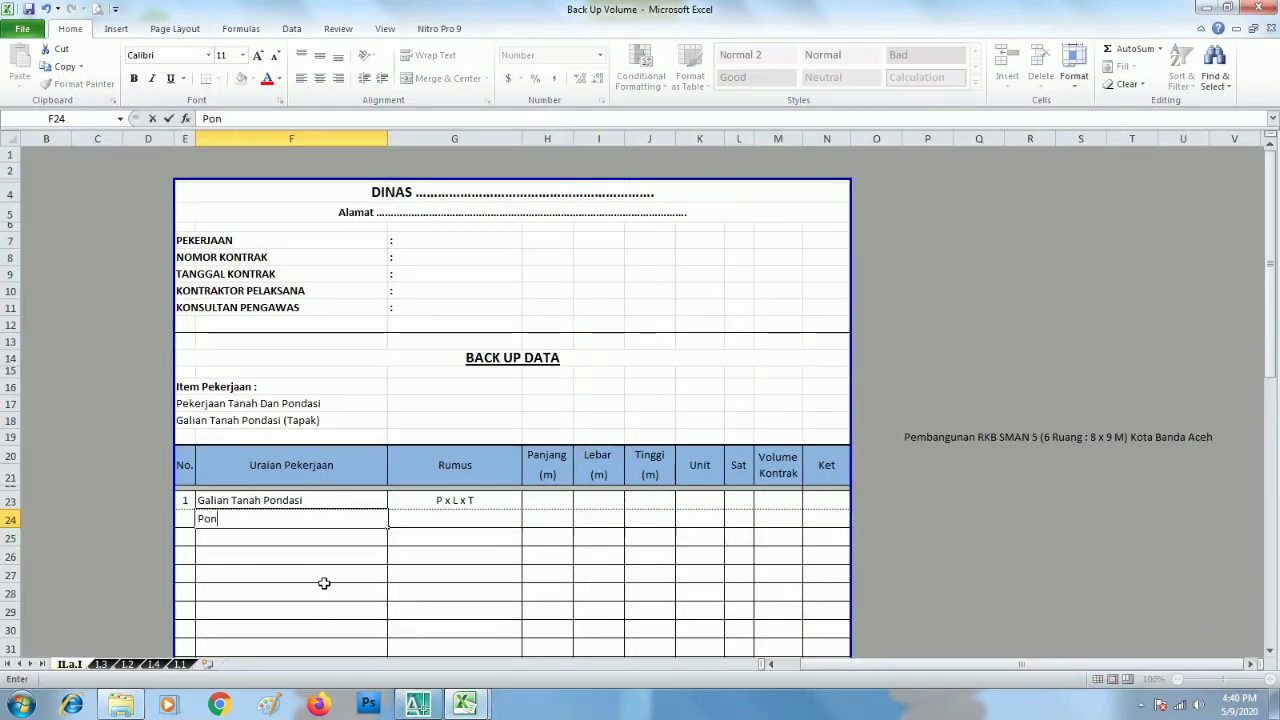
pyautogui.write('dasi Tapak Tipe 1')
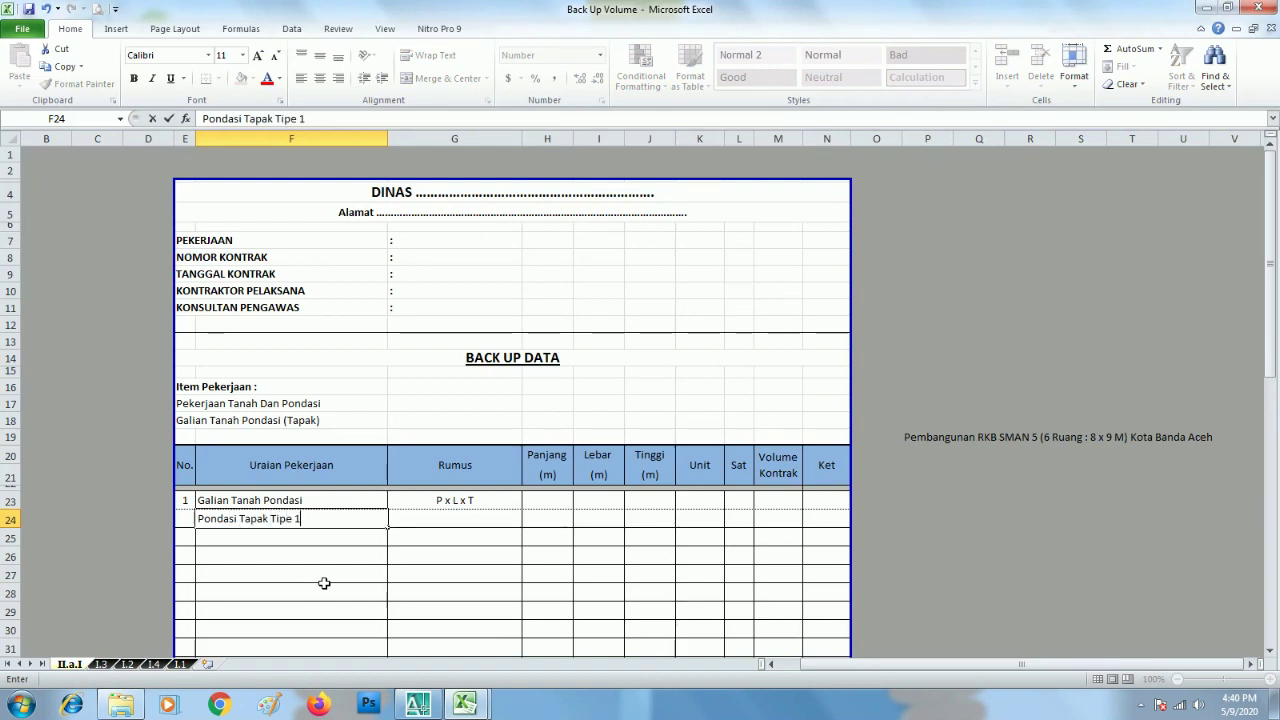
pyautogui.press('Return')
# Switch to the As Built drawing in AutoCAD and examine the TP 1 footing positions in the Denah Rencana Pondasi Tapak plan.
pyautogui.press('Up')
pyautogui.press('Right')
pyautogui.press('Right')
pyautogui.press('Right')
pyautogui.press('Right')
pyautogui.press('Right')
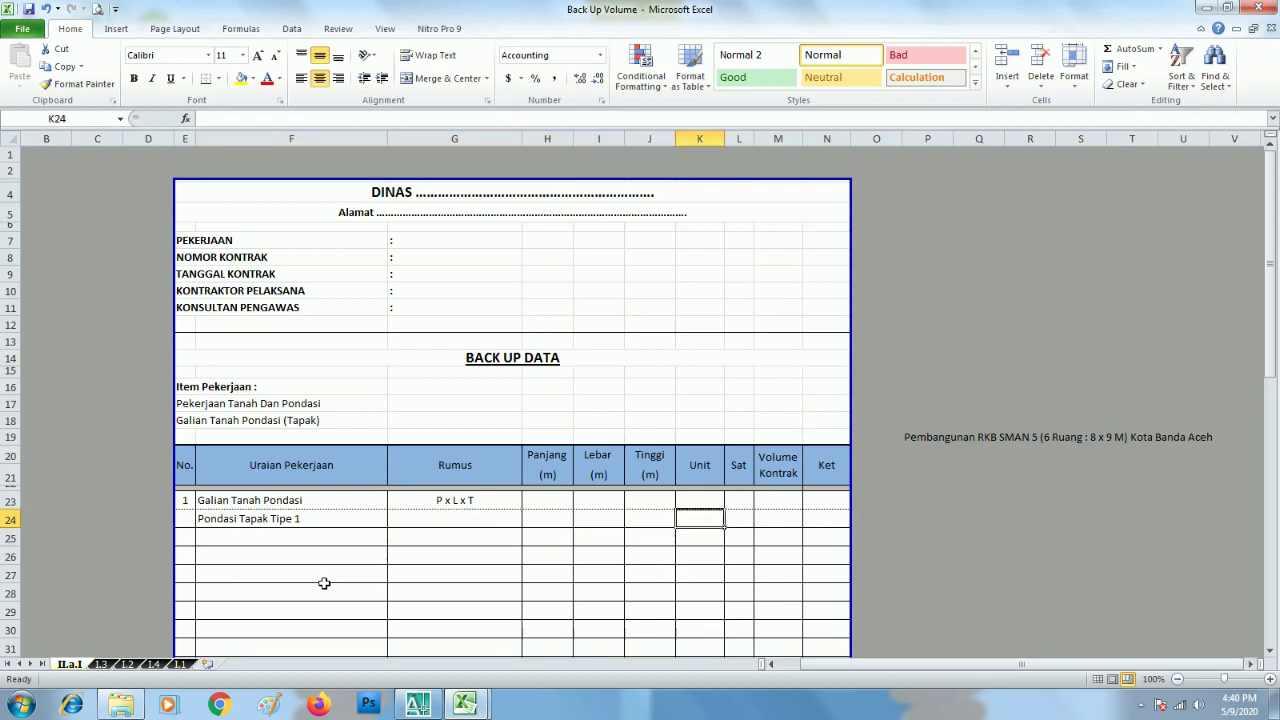
pyautogui.click(250, 522)
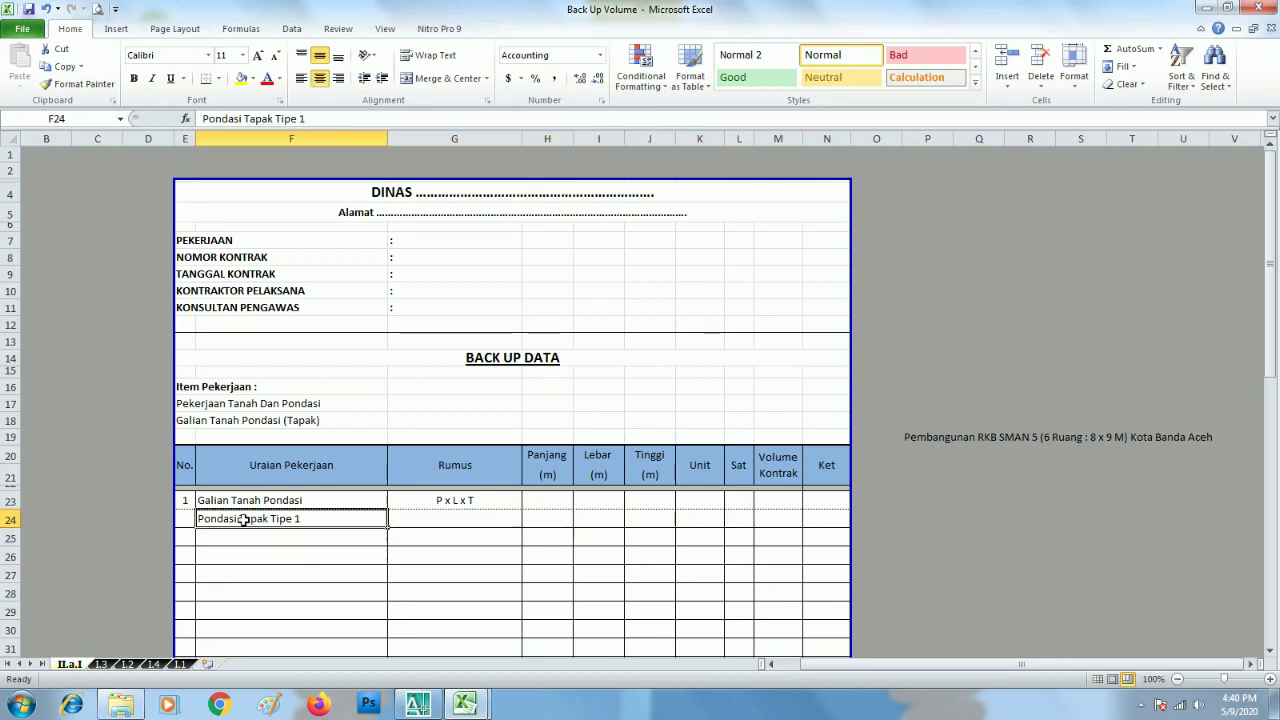
pyautogui.click(418, 705)
pyautogui.scroll(-10, 390, 355)
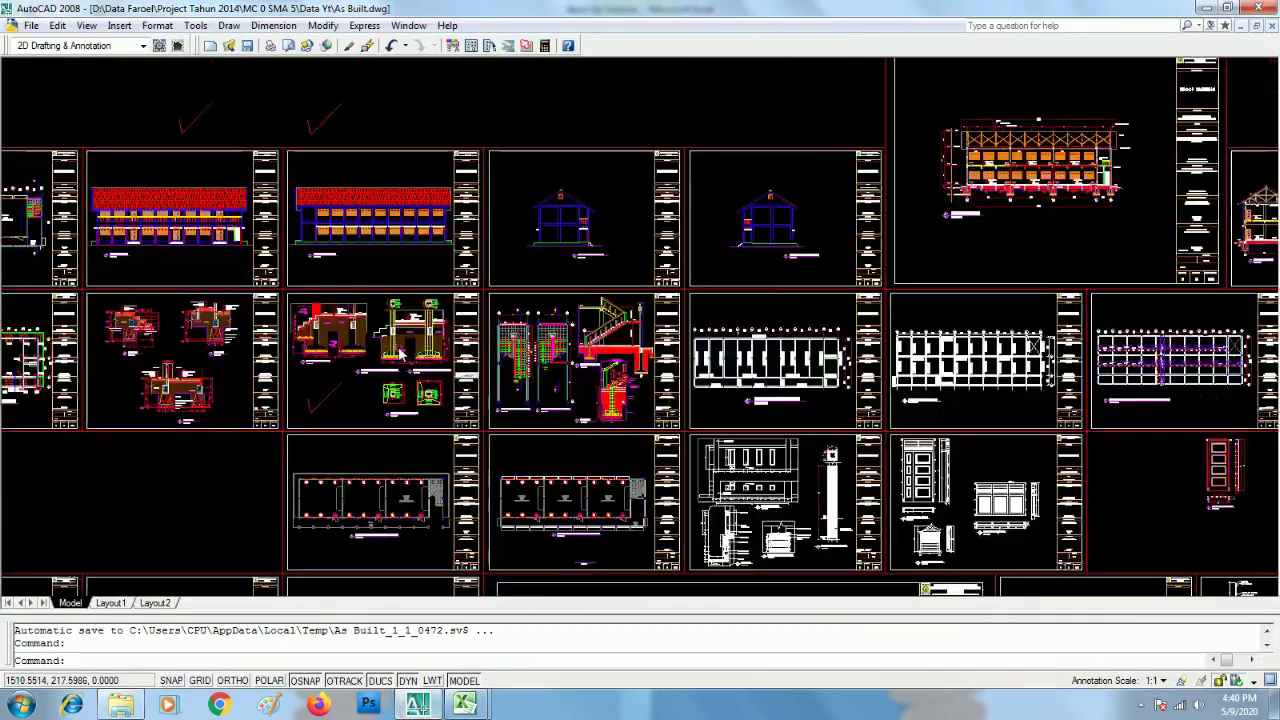
pyautogui.scroll(3, 445, 367)
pyautogui.scroll(8, 440, 366)
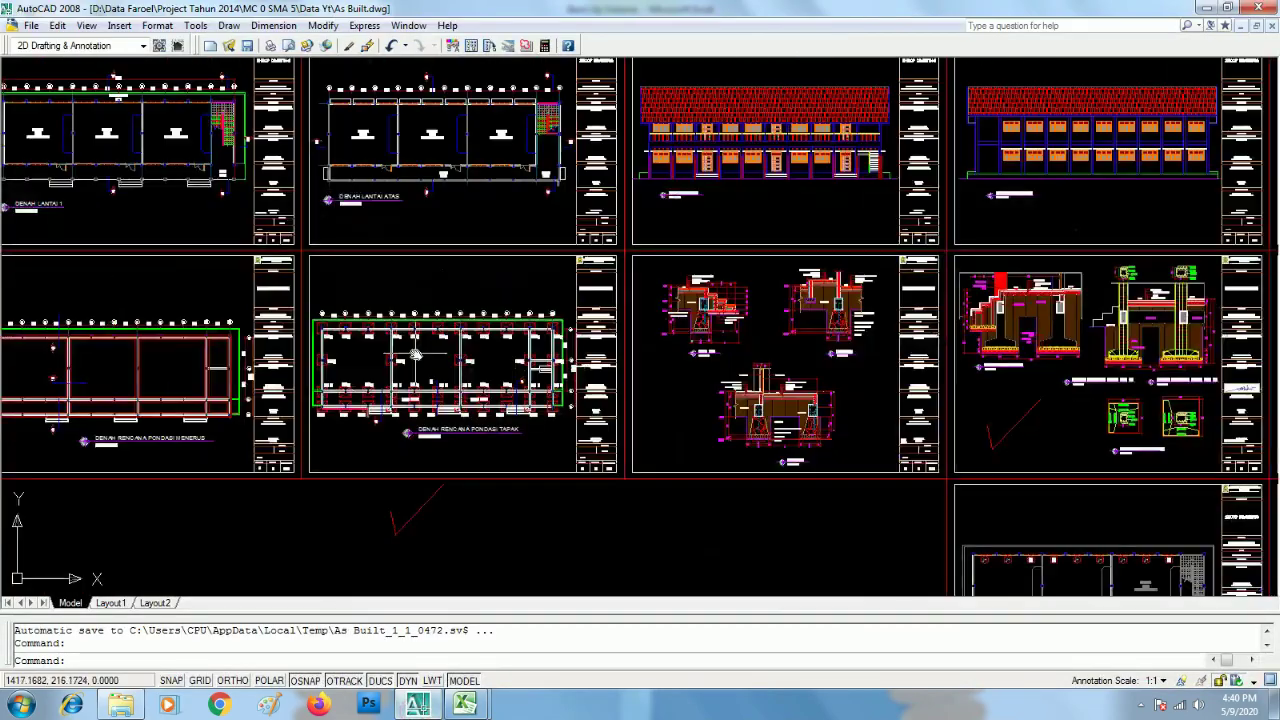
pyautogui.moveTo(423, 365); pyautogui.dragTo(423, 341)
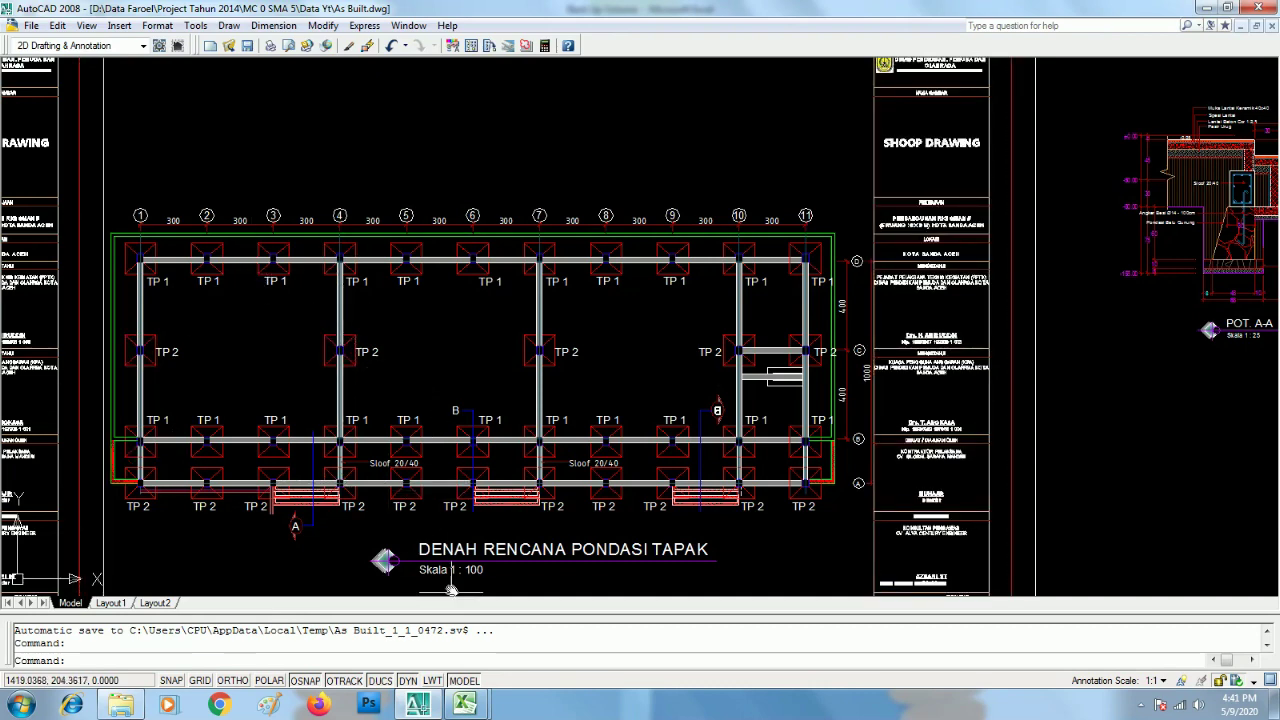
# Return to the Back Up Volume workbook in Excel and enter =11*2 as the Unit of Pondasi Tapak Tipe 1 in K24.
pyautogui.click(425, 705)
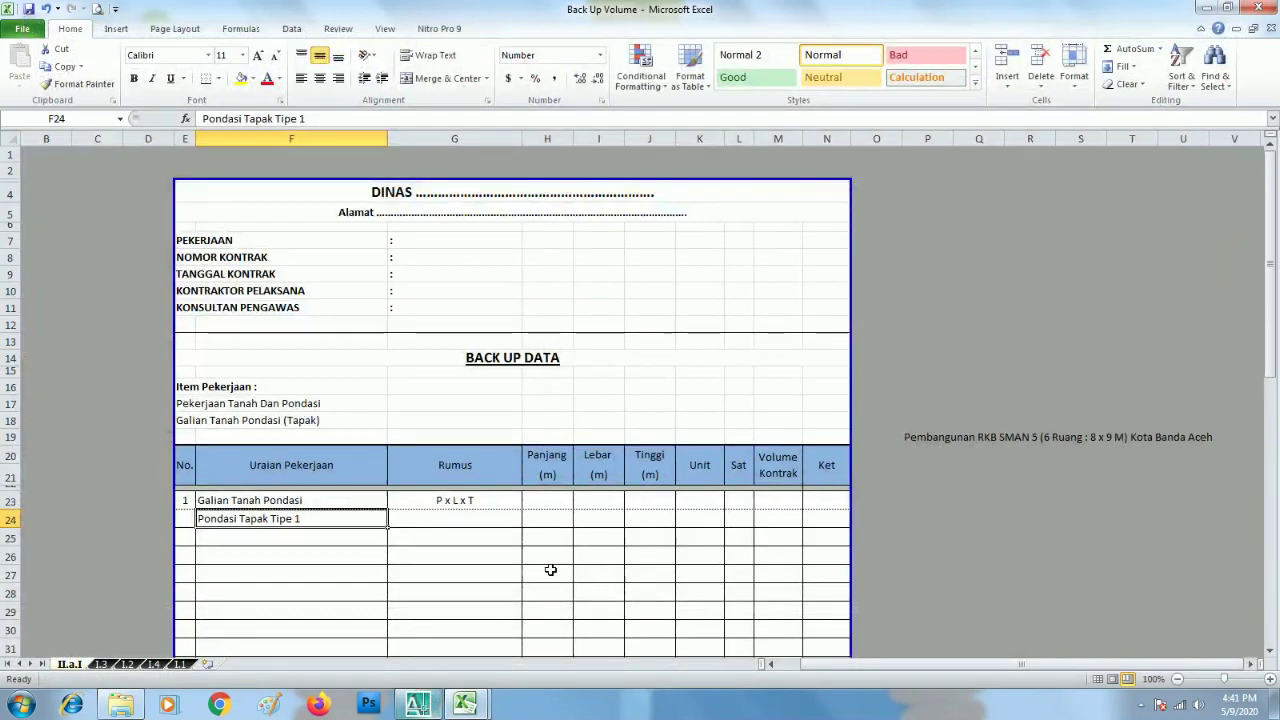
pyautogui.click(588, 539)
pyautogui.click(701, 521)
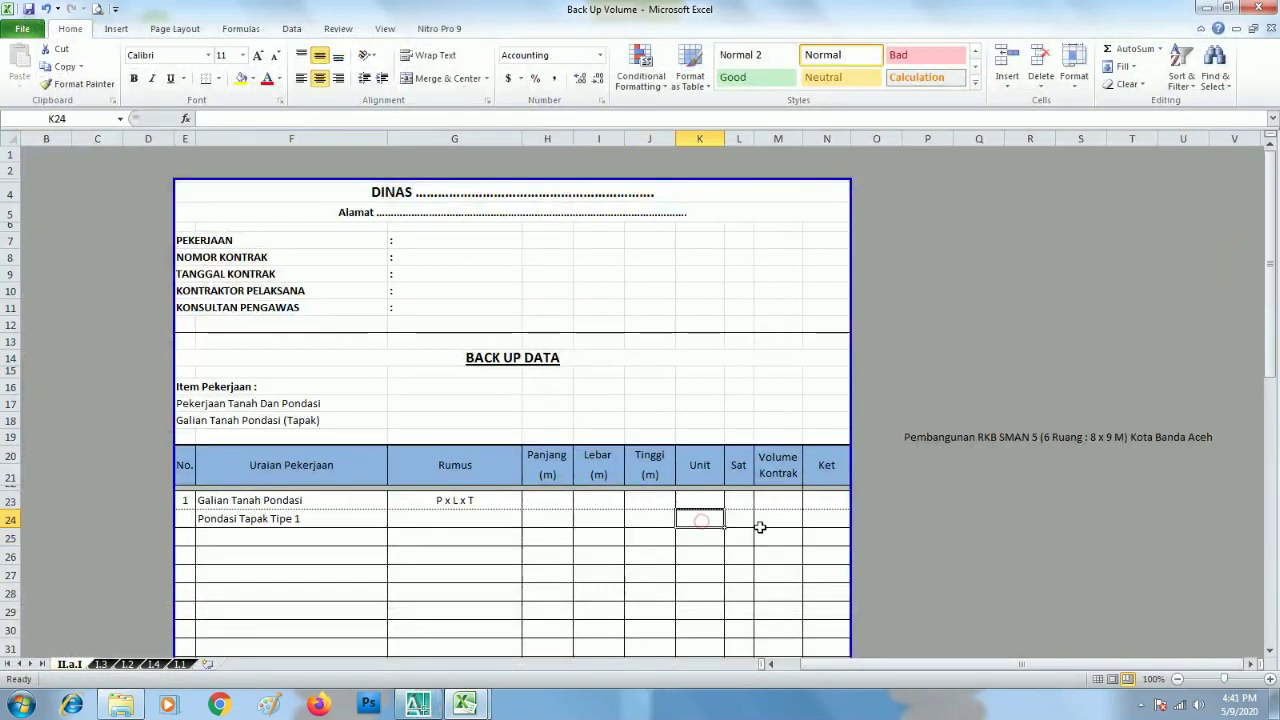
pyautogui.write('=11*2')
pyautogui.press('Return')
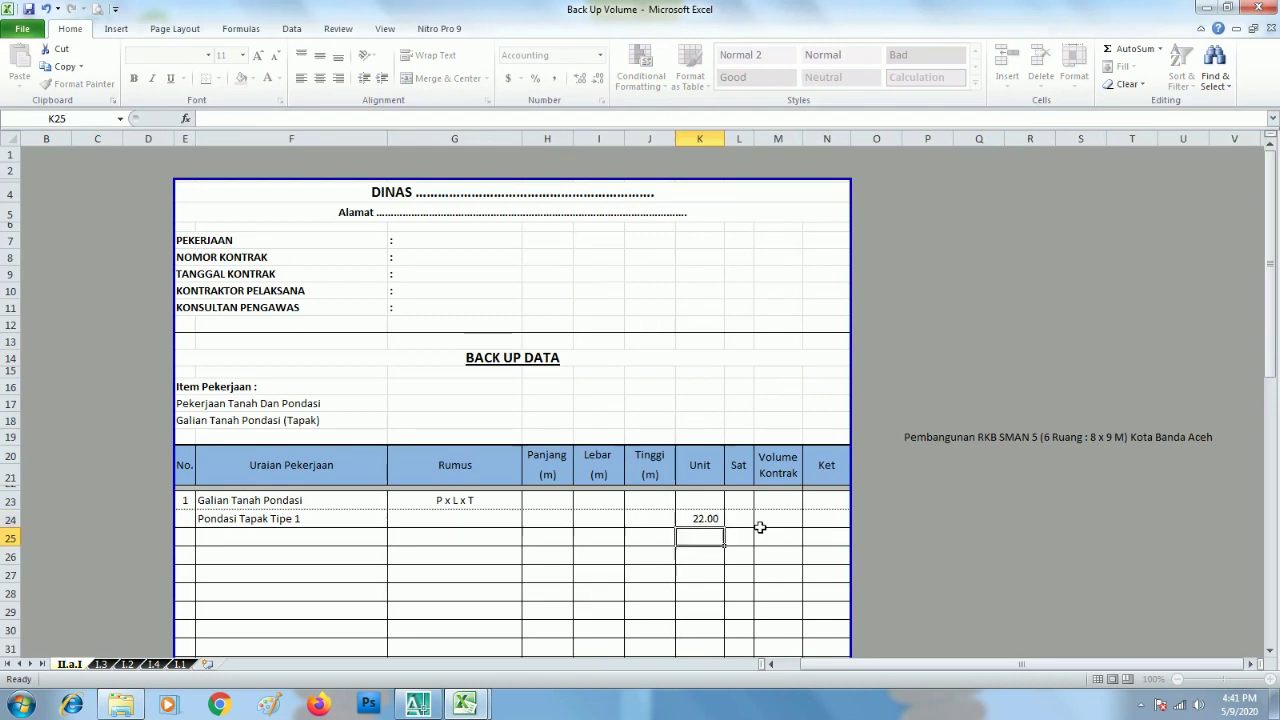
pyautogui.press('Up')
pyautogui.press('Right')
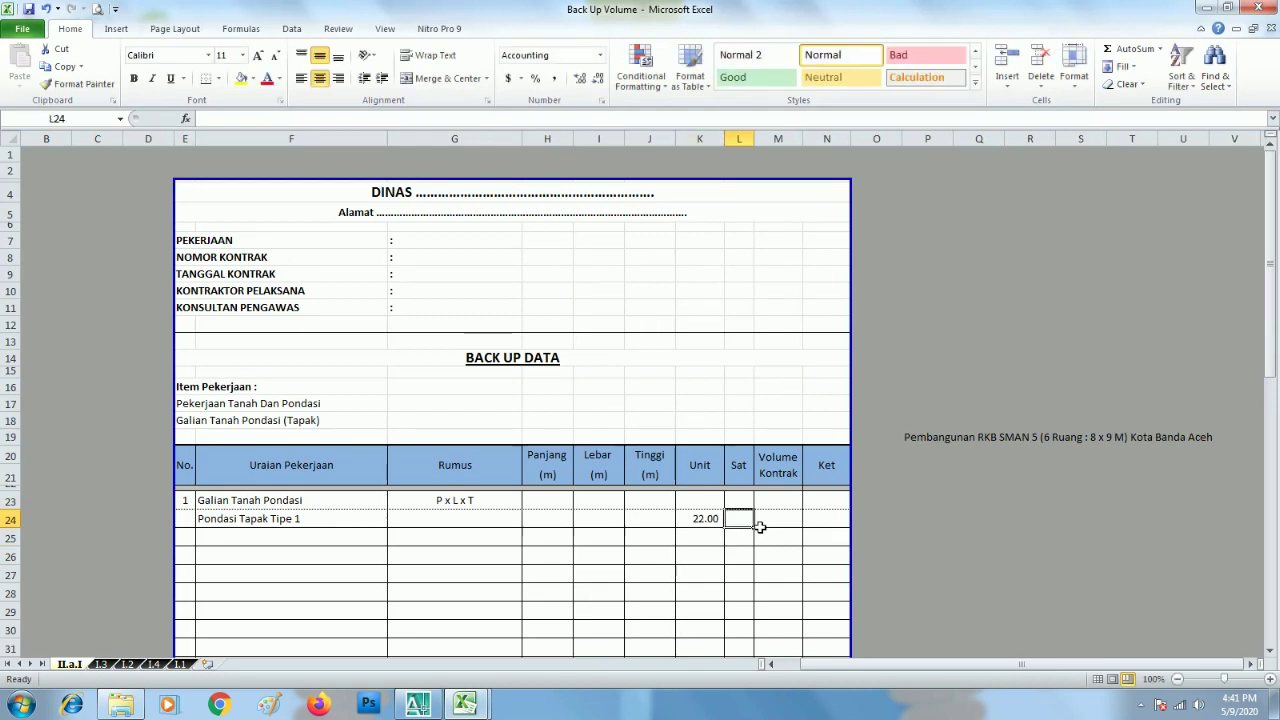
pyautogui.write('M3')
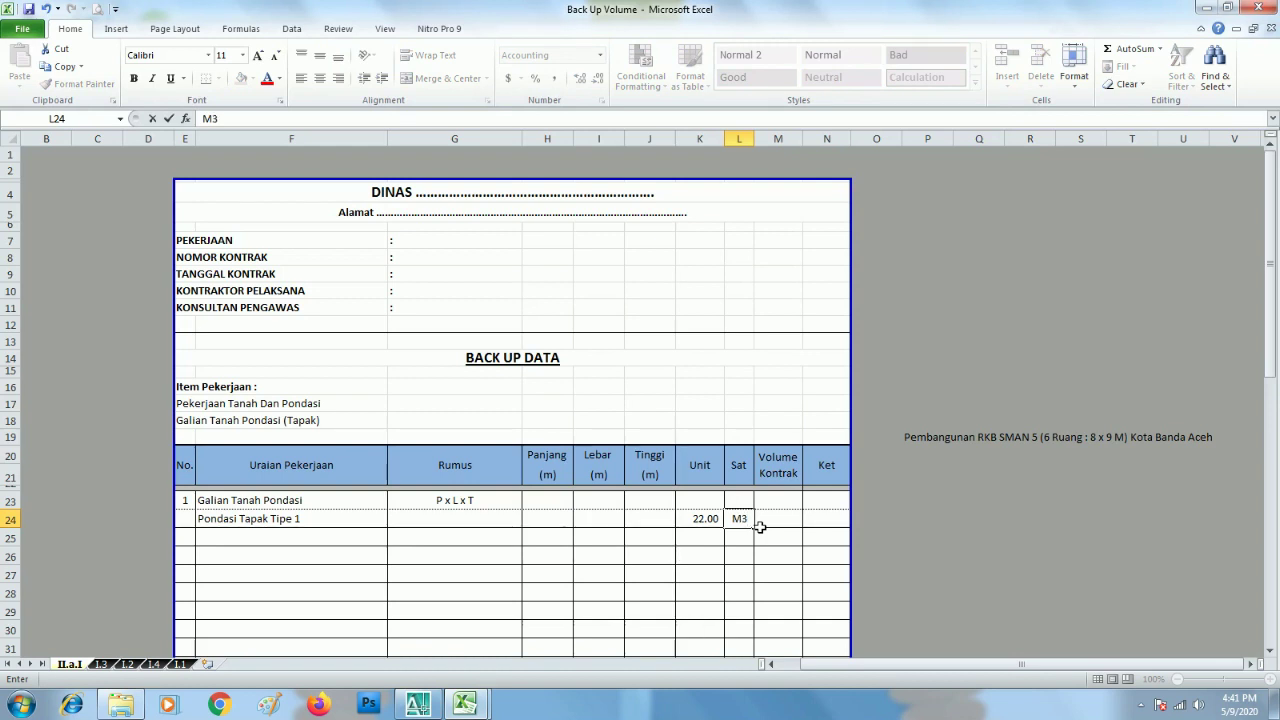
pyautogui.press('Escape')
# Switch to the As Built drawing in AutoCAD and examine the TP 1 footing width and side clearances in the section and plan details.
pyautogui.press('Left')
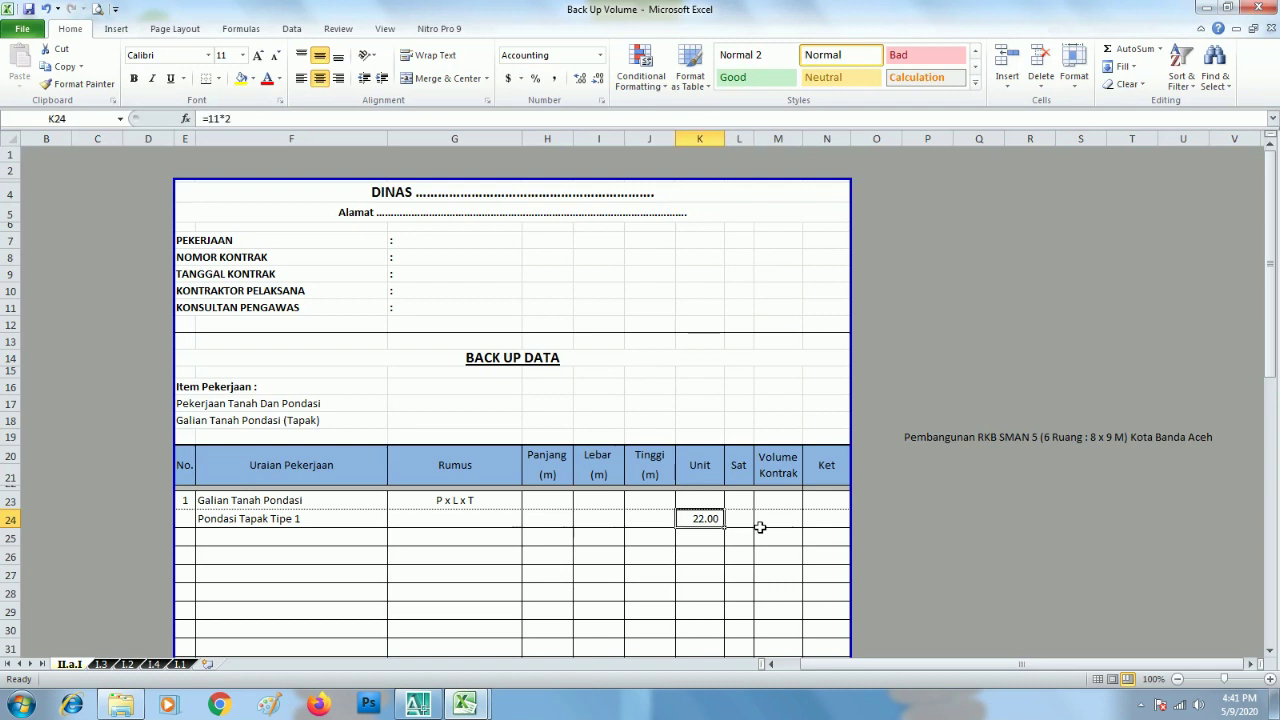
pyautogui.press('Left')
pyautogui.press('Left')
pyautogui.press('Left')
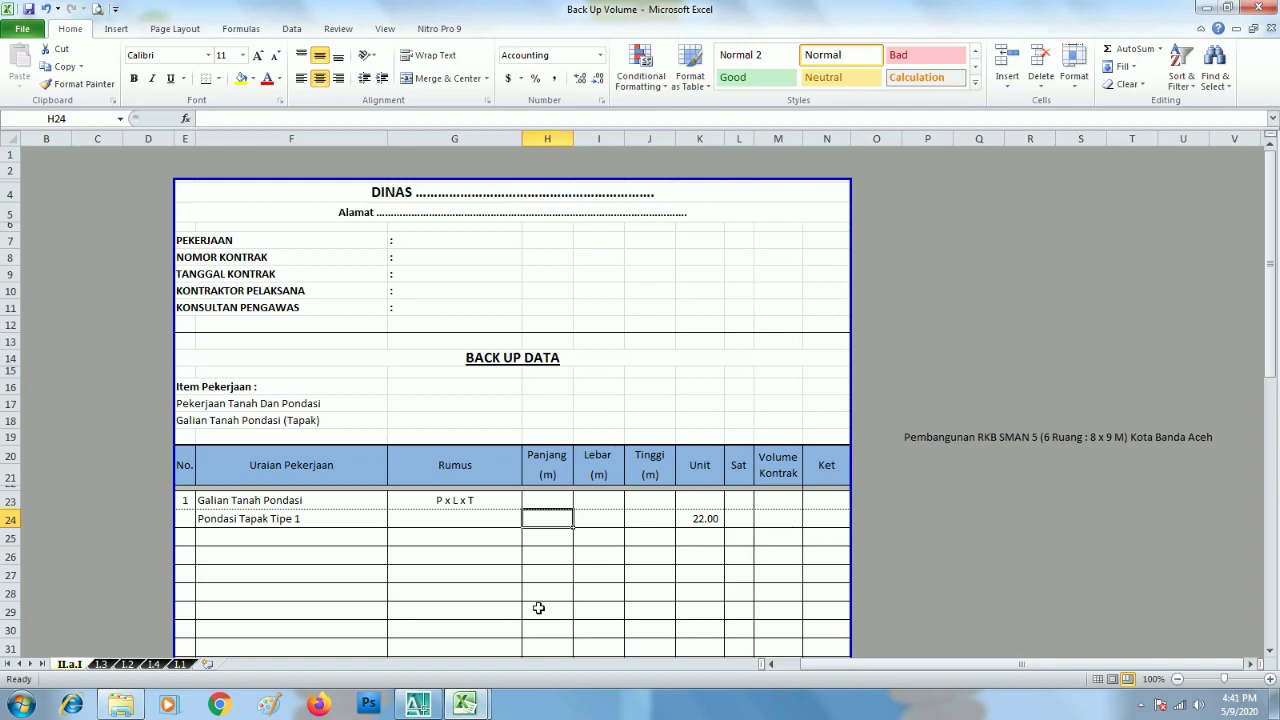
pyautogui.click(418, 705)
pyautogui.scroll(-5, 727, 453)
pyautogui.scroll(4, 558, 473)
pyautogui.scroll(5, 558, 473)
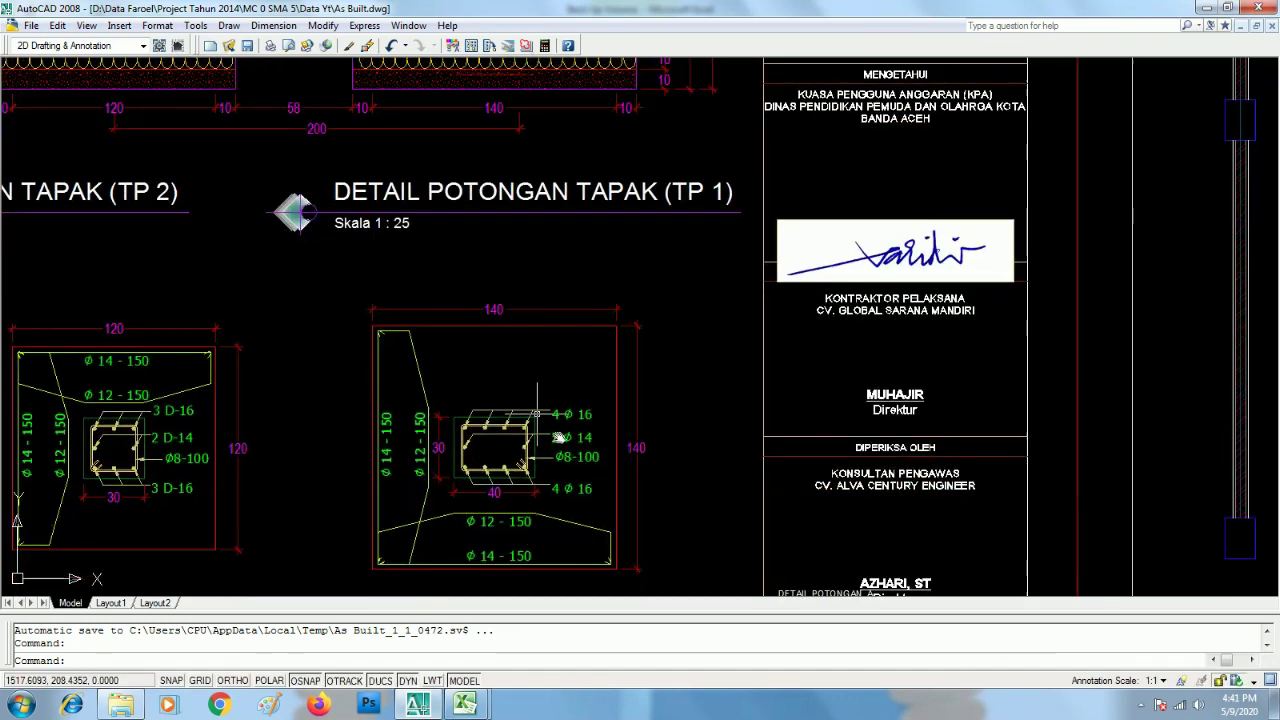
pyautogui.moveTo(623, 271)
pyautogui.mouseDown()
pyautogui.moveTo(614, 400)
pyautogui.moveTo(591, 391)
pyautogui.moveTo(547, 425)
pyautogui.mouseUp()
pyautogui.scroll(2, 484, 349)
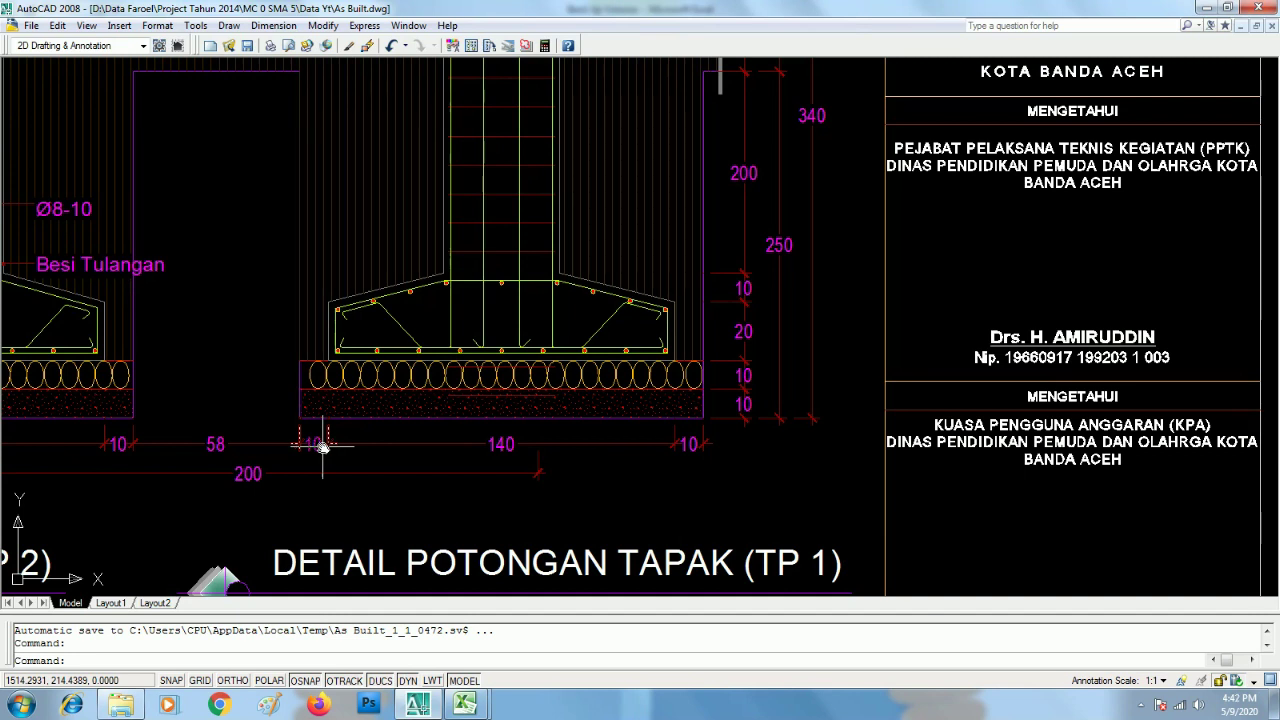
pyautogui.scroll(1, 500, 432)
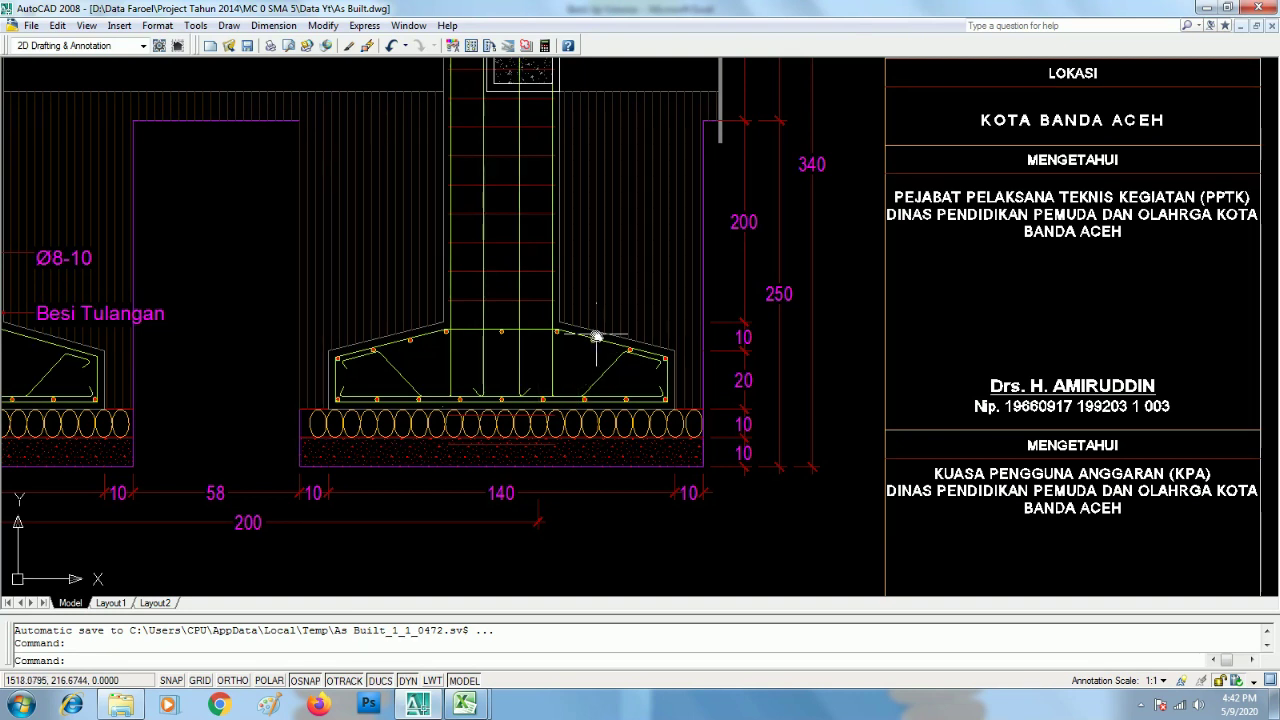
pyautogui.moveTo(596, 336); pyautogui.dragTo(588, 380)
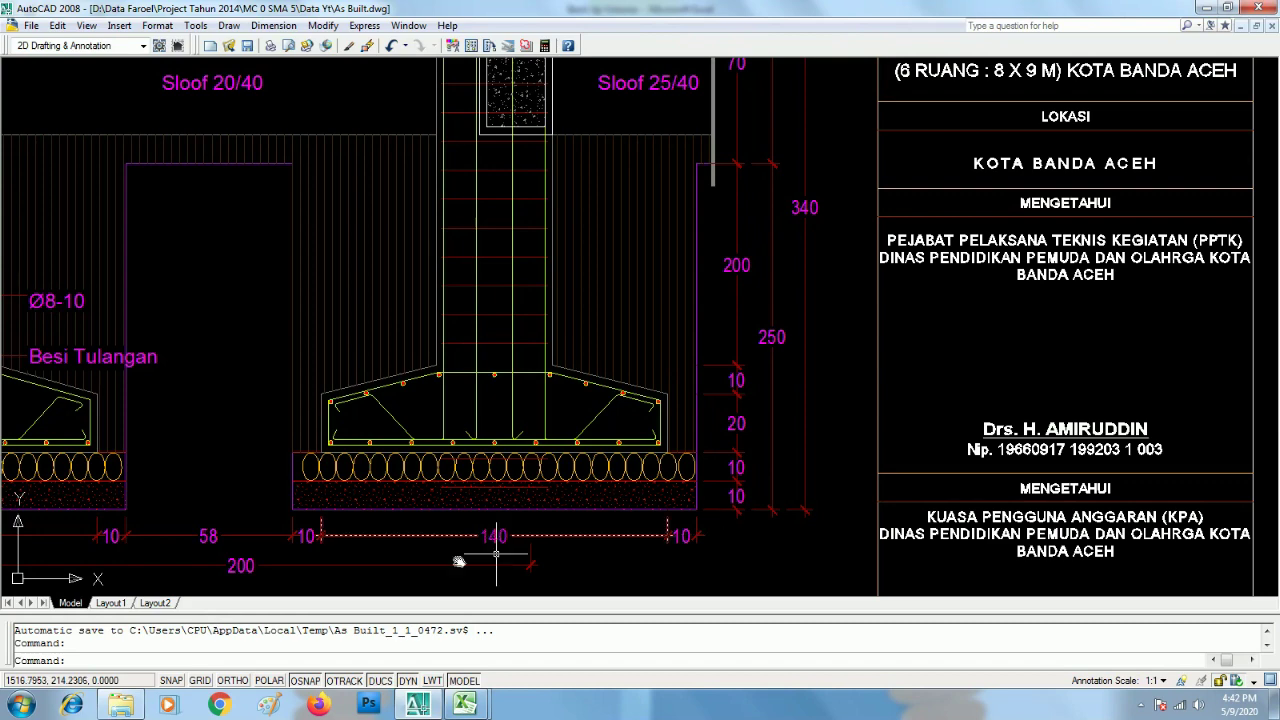
pyautogui.scroll(-5, 496, 553)
pyautogui.scroll(-1, 525, 494)
pyautogui.scroll(3, 520, 478)
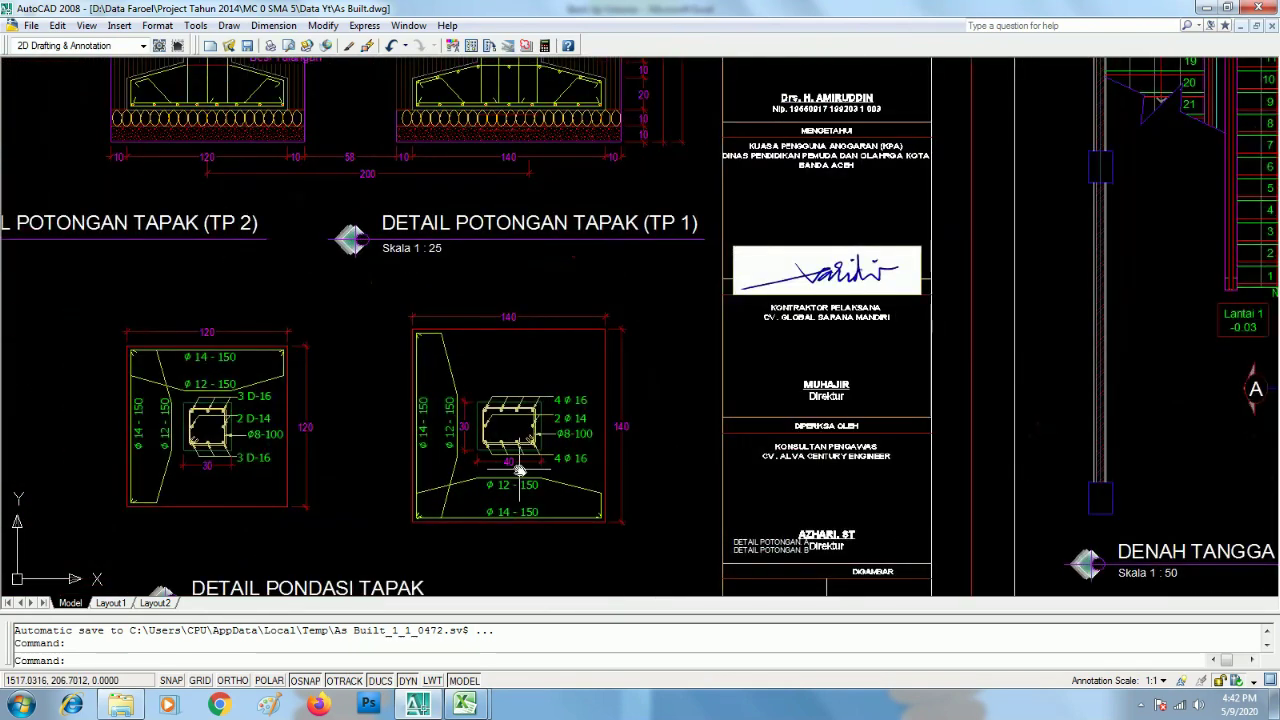
pyautogui.moveTo(555, 207); pyautogui.dragTo(547, 269)
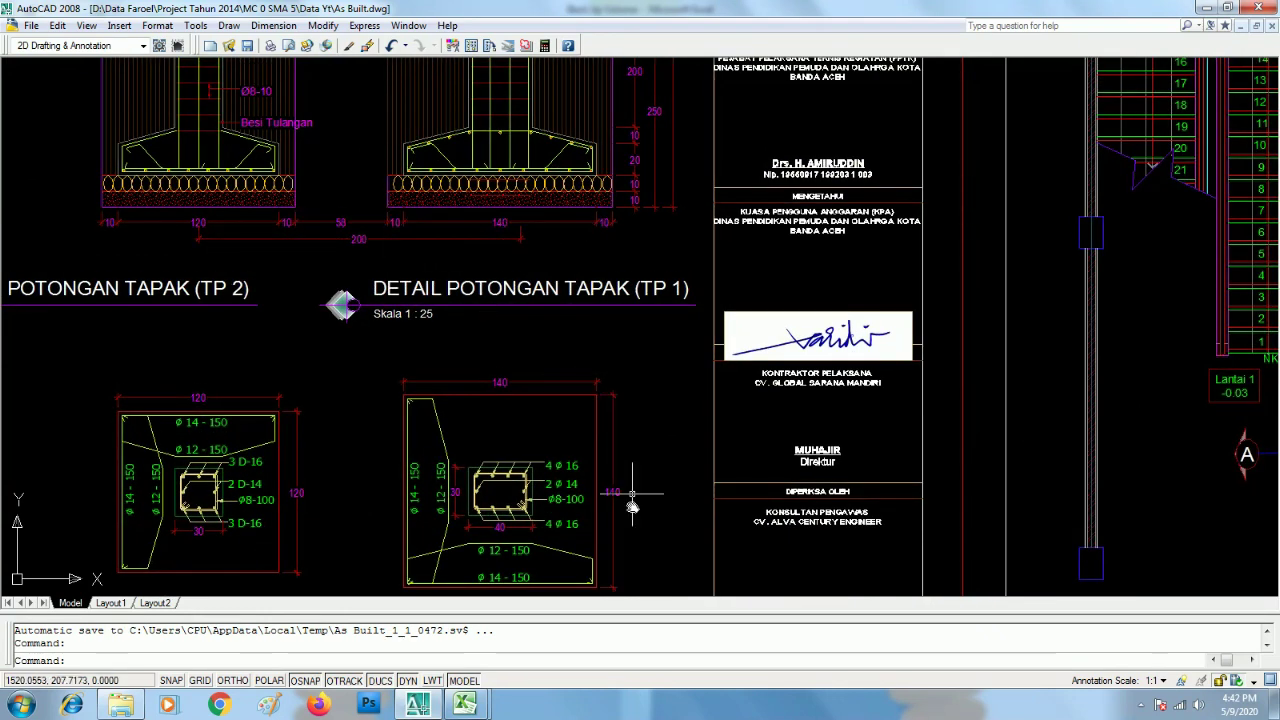
pyautogui.moveTo(632, 505); pyautogui.dragTo(628, 449)
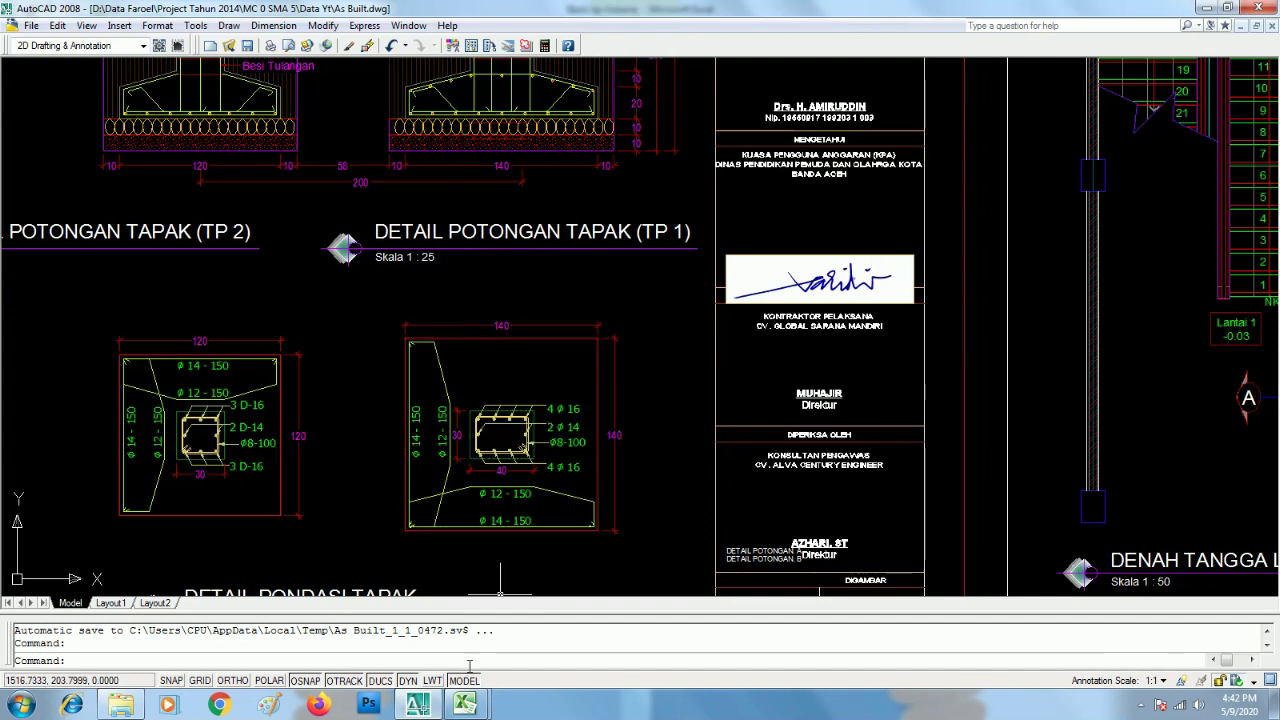
# Switch back to Excel and set both Panjang (H24) and Lebar (I24) of Pondasi Tapak Tipe 1 to 1.60 m.
pyautogui.click(418, 706)
pyautogui.click(617, 515)
pyautogui.click(543, 520)
pyautogui.write('1.6')
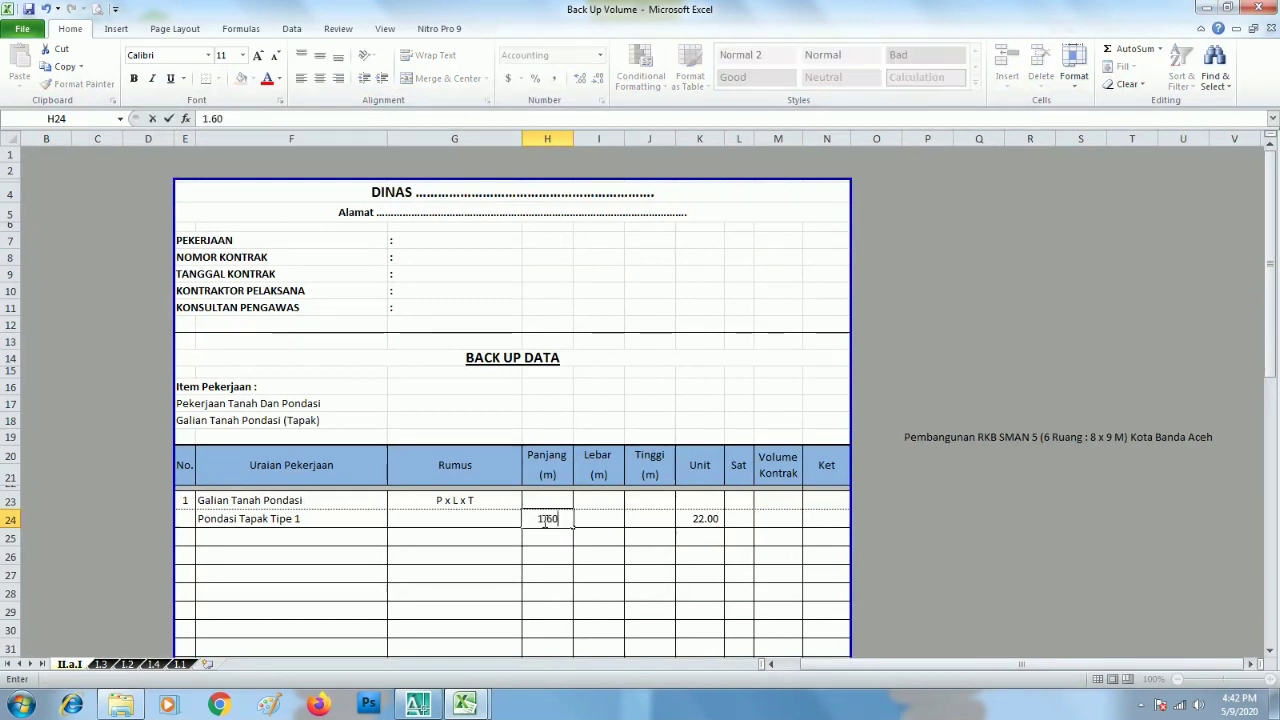
pyautogui.press('Tab')
pyautogui.write('1')
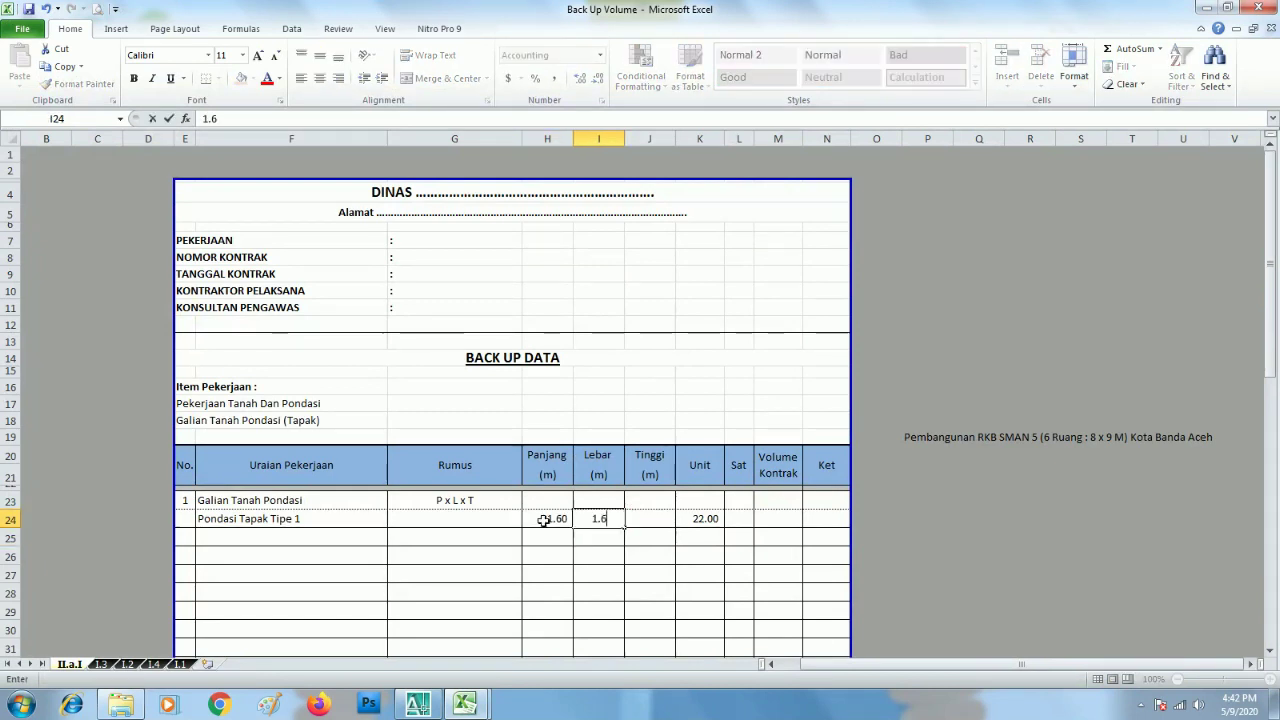
pyautogui.press('Return')
pyautogui.press('Up')
pyautogui.press('Right')
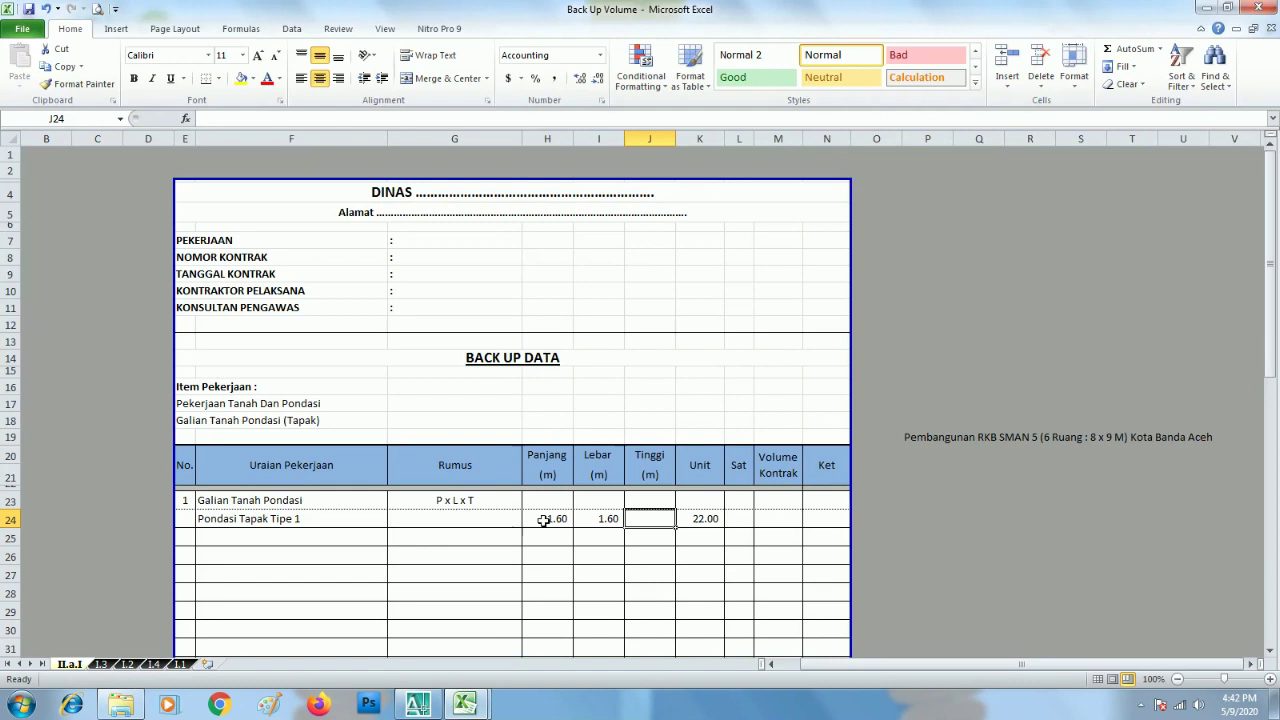
# Check the excavation depth in the TP 1 section detail in AutoCAD, and set Tinggi in J24 of the Excel sheet to 2.50 m.
pyautogui.click(418, 706)
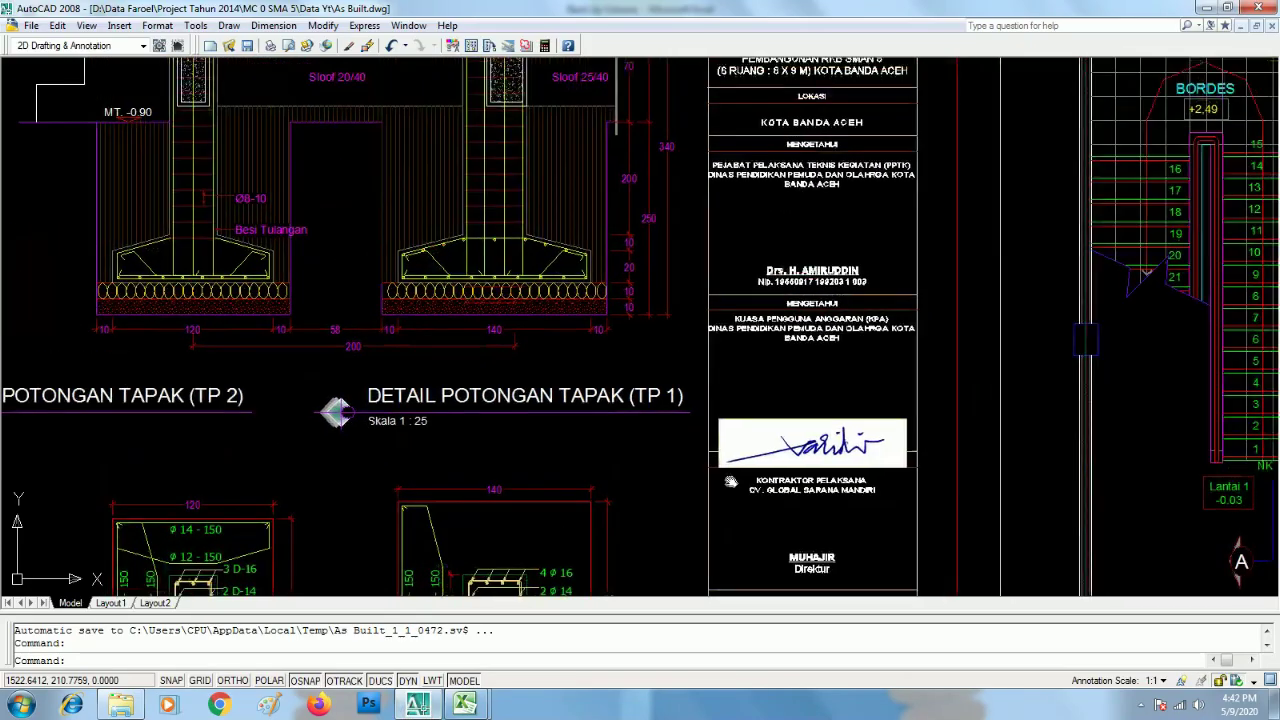
pyautogui.moveTo(655, 325); pyautogui.dragTo(598, 382)
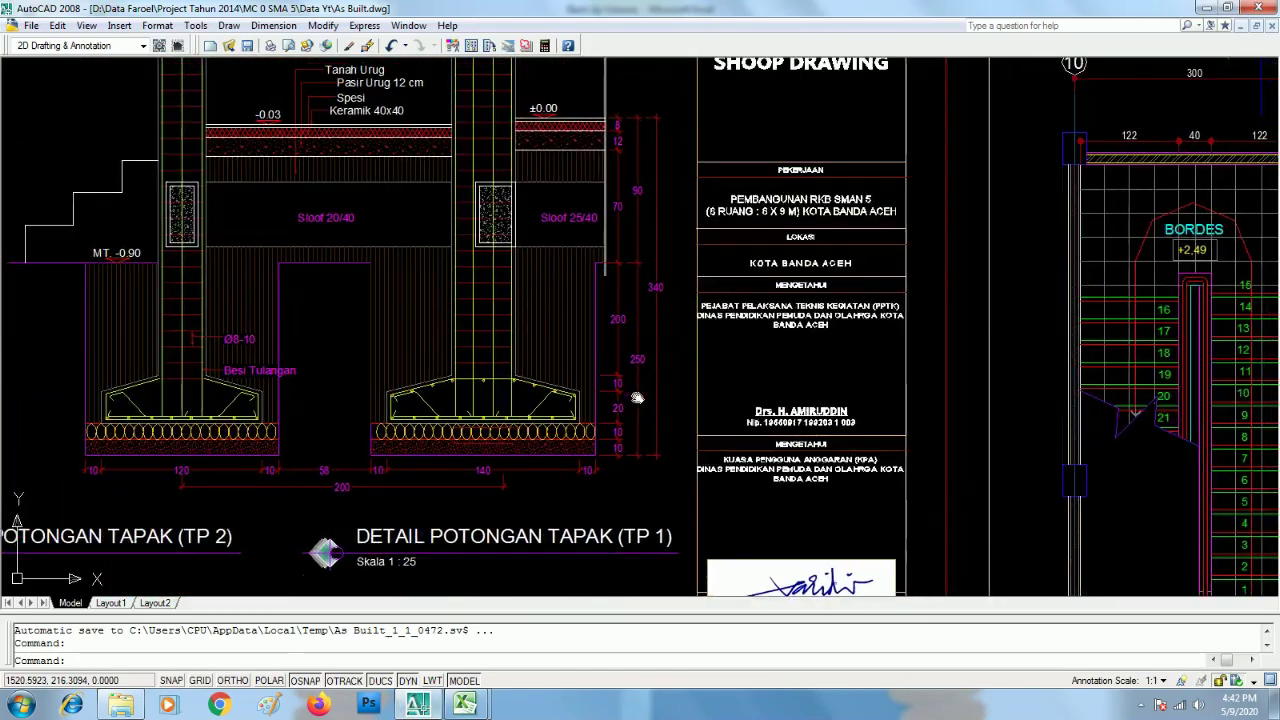
pyautogui.scroll(5, 609, 297)
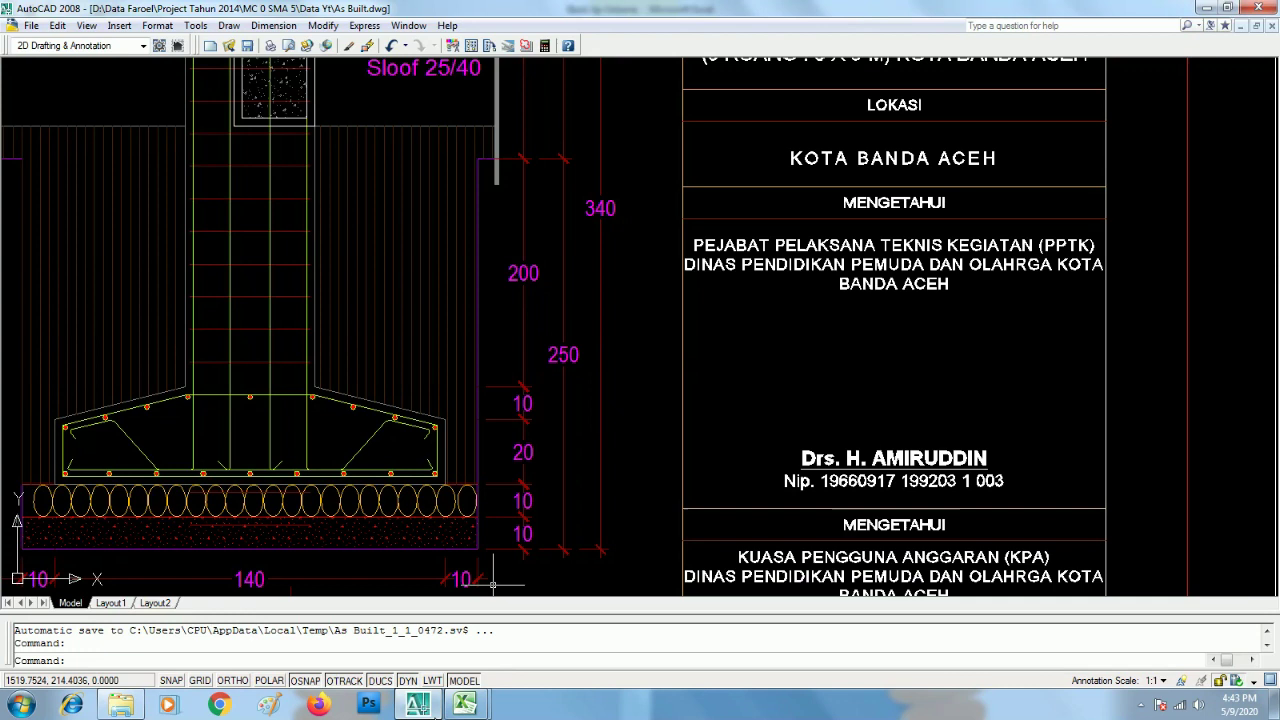
pyautogui.click(464, 705)
pyautogui.write('2')
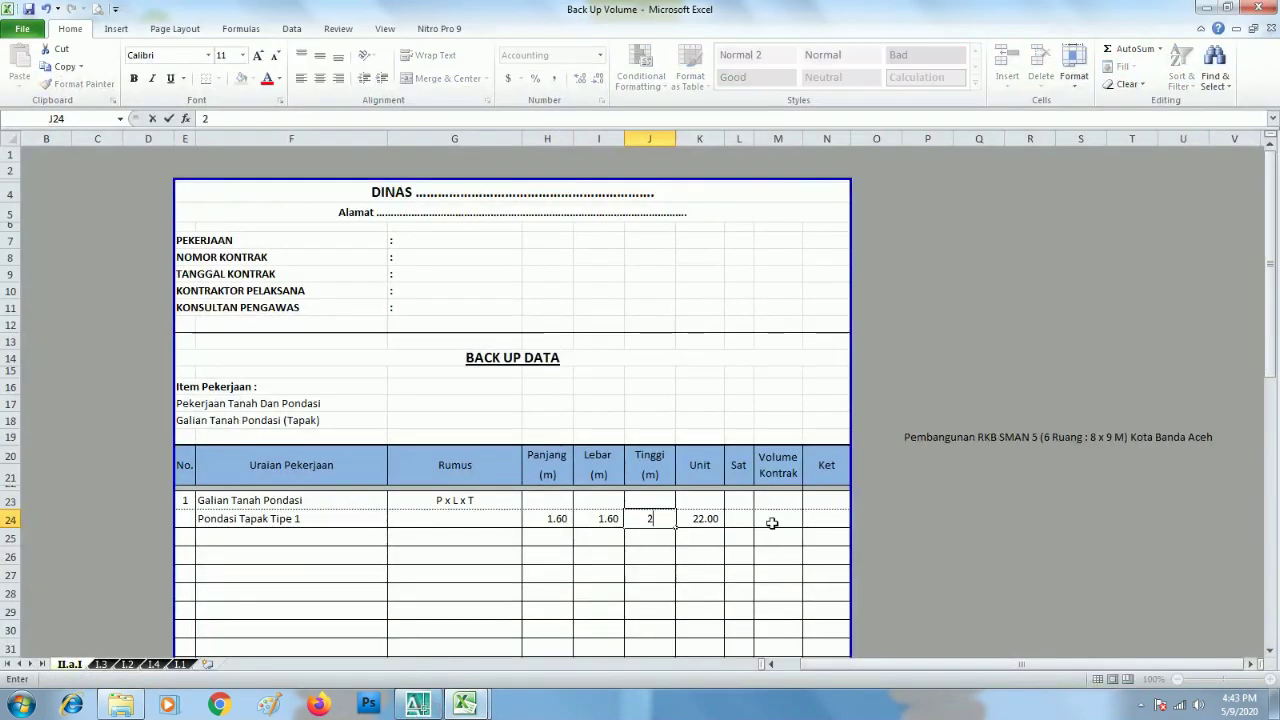
pyautogui.write('.50')
pyautogui.press('Return')
# Enter M3 as the Sat of the Pondasi Tapak Tipe 1 row in L24.
pyautogui.press('Up')
pyautogui.press('Right')
pyautogui.press('Right')
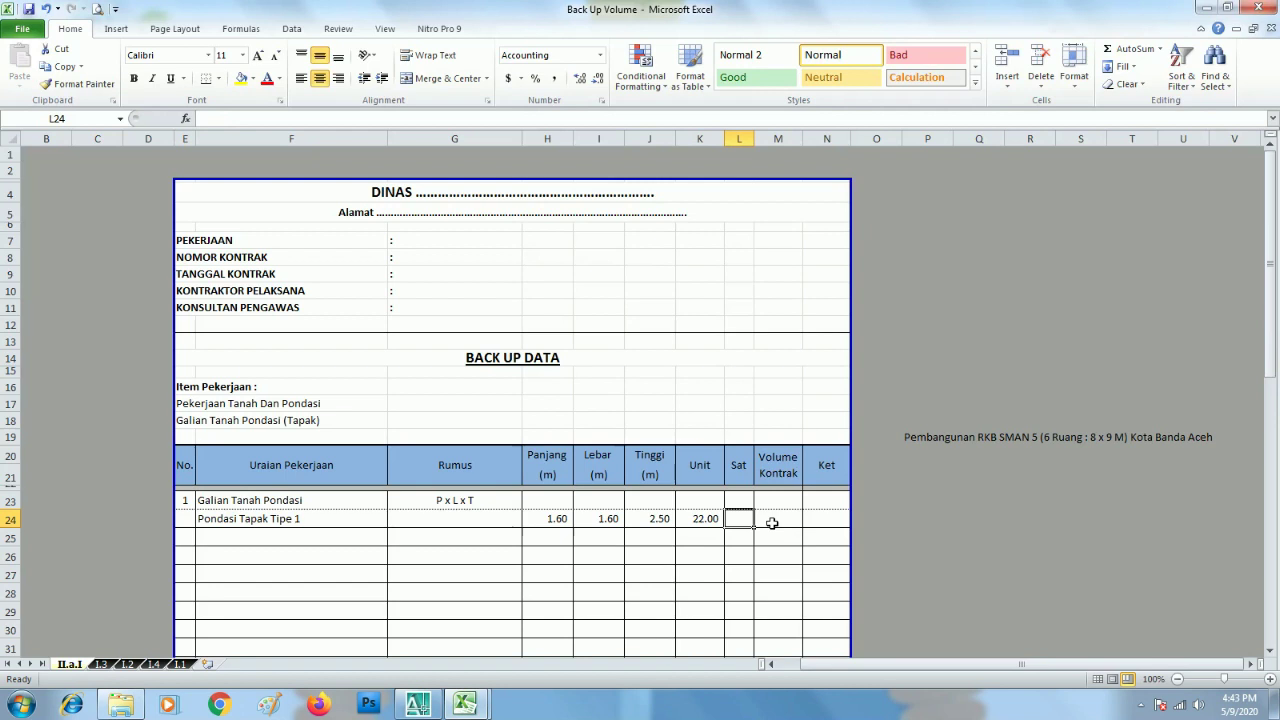
pyautogui.write('M')
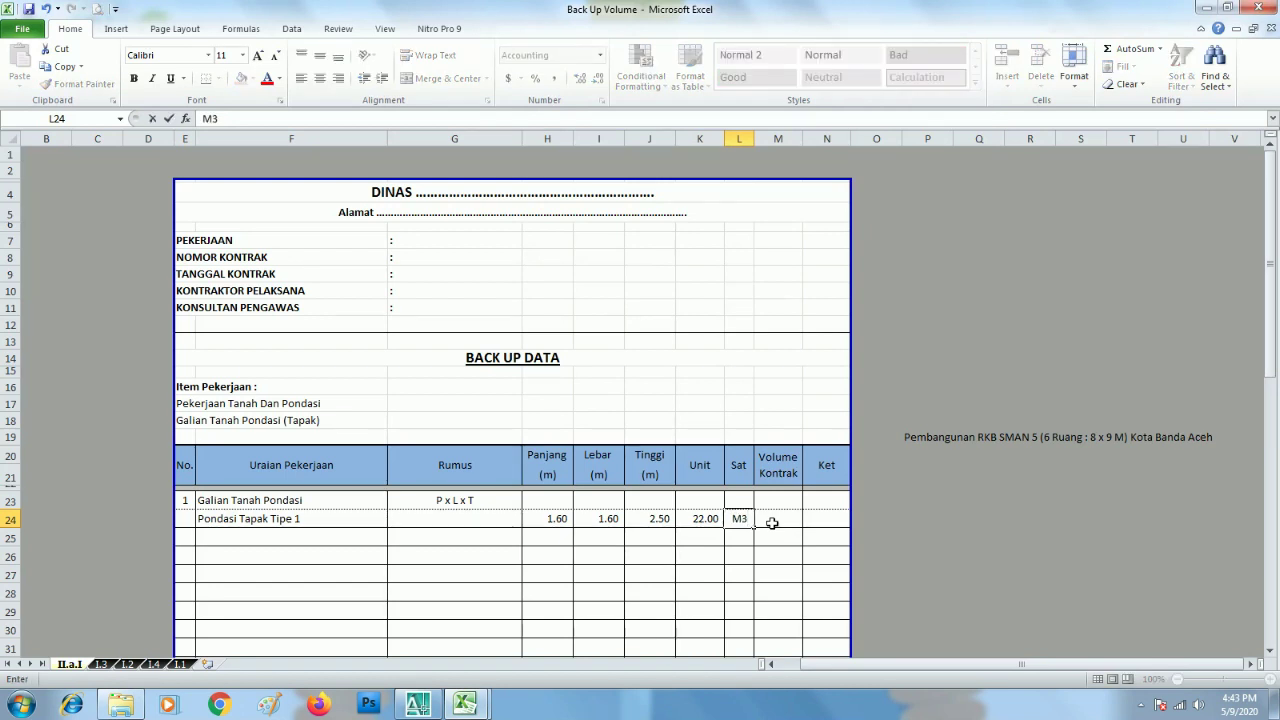
pyautogui.write('3')
pyautogui.press('Return')
# Enter the Volume Kontrak formula =(H24*I24*J24)*K24 in M24 for the Pondasi Tapak Tipe 1 row.
pyautogui.click(772, 522)
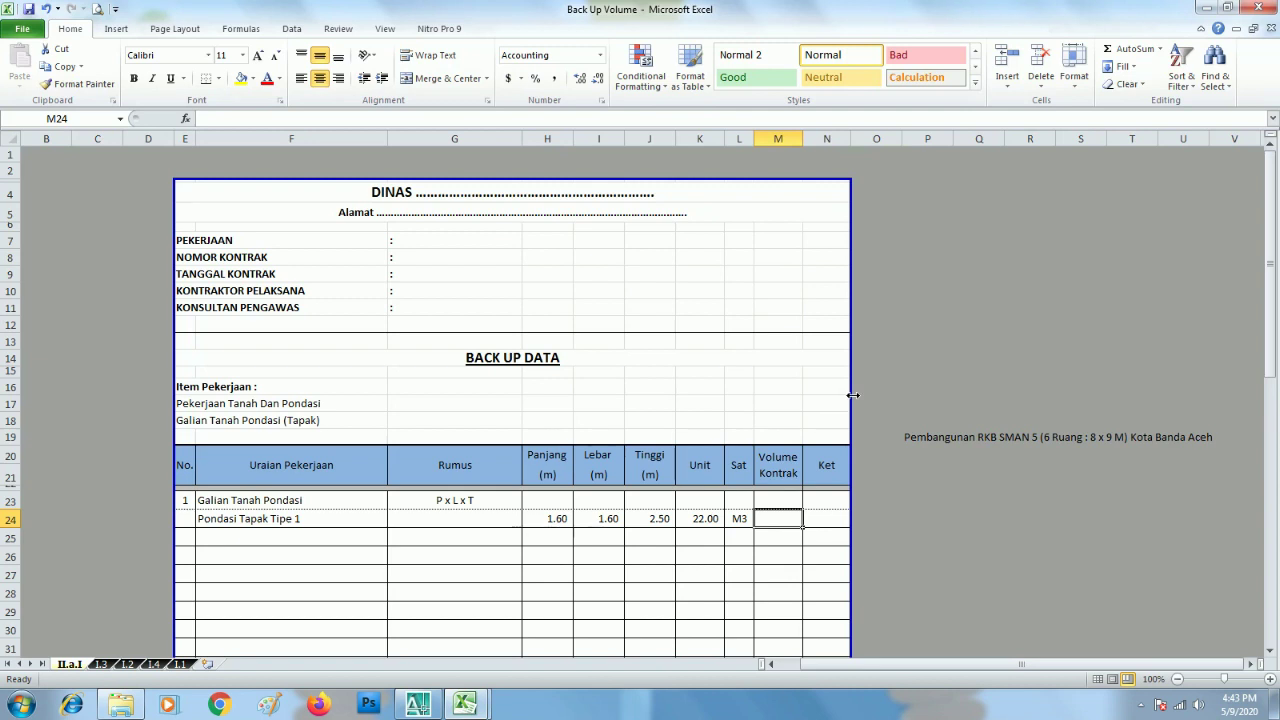
pyautogui.write('=')
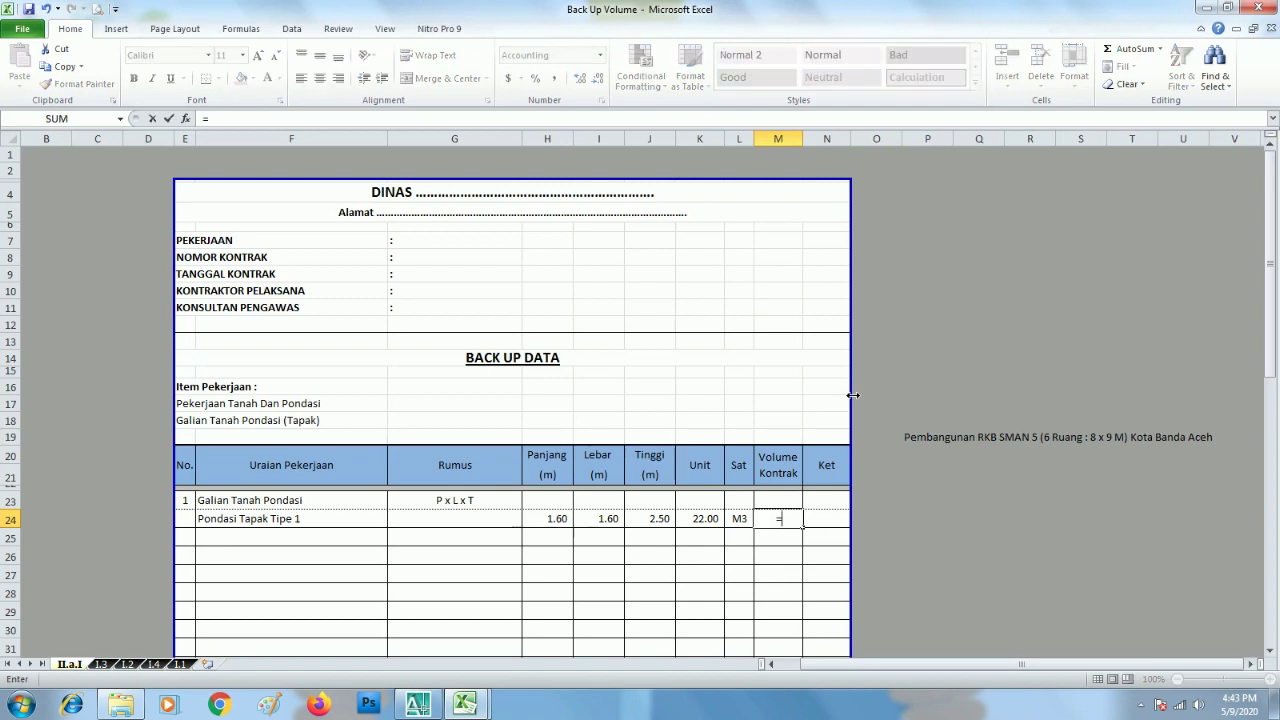
pyautogui.write('(')
pyautogui.click(565, 519)
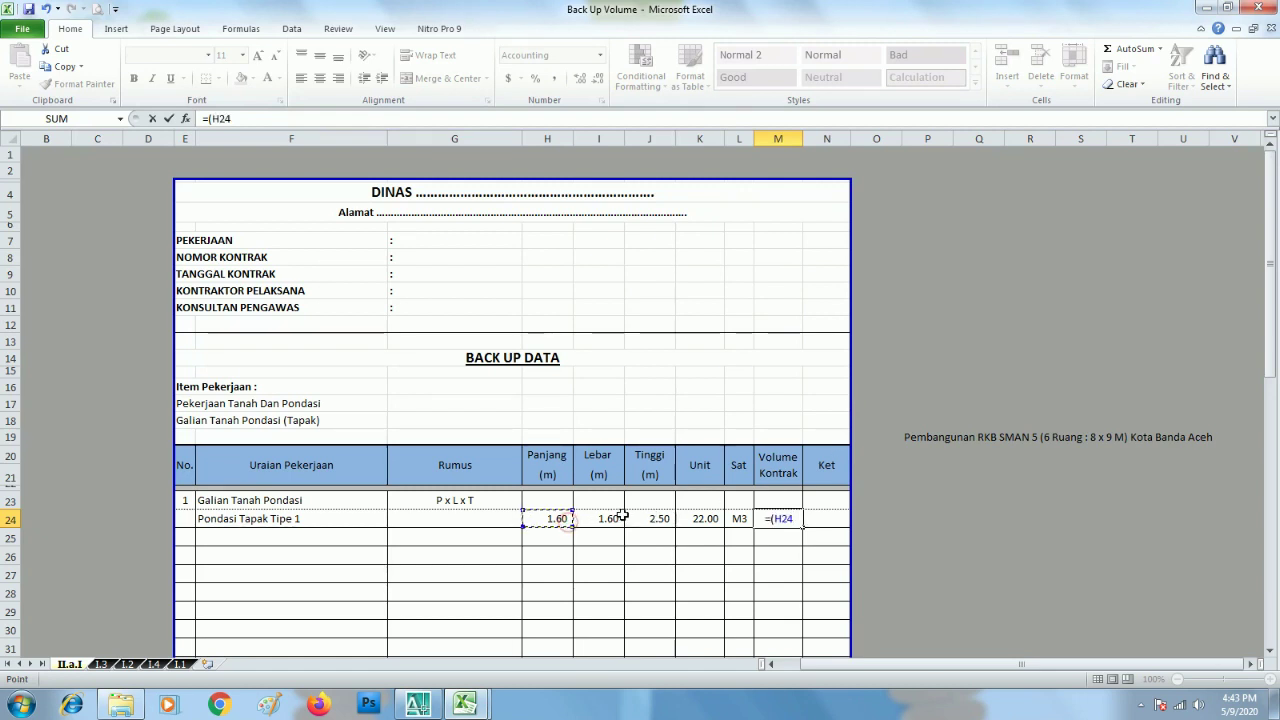
pyautogui.write('*')
pyautogui.click(612, 517)
pyautogui.write('*')
pyautogui.click(657, 519)
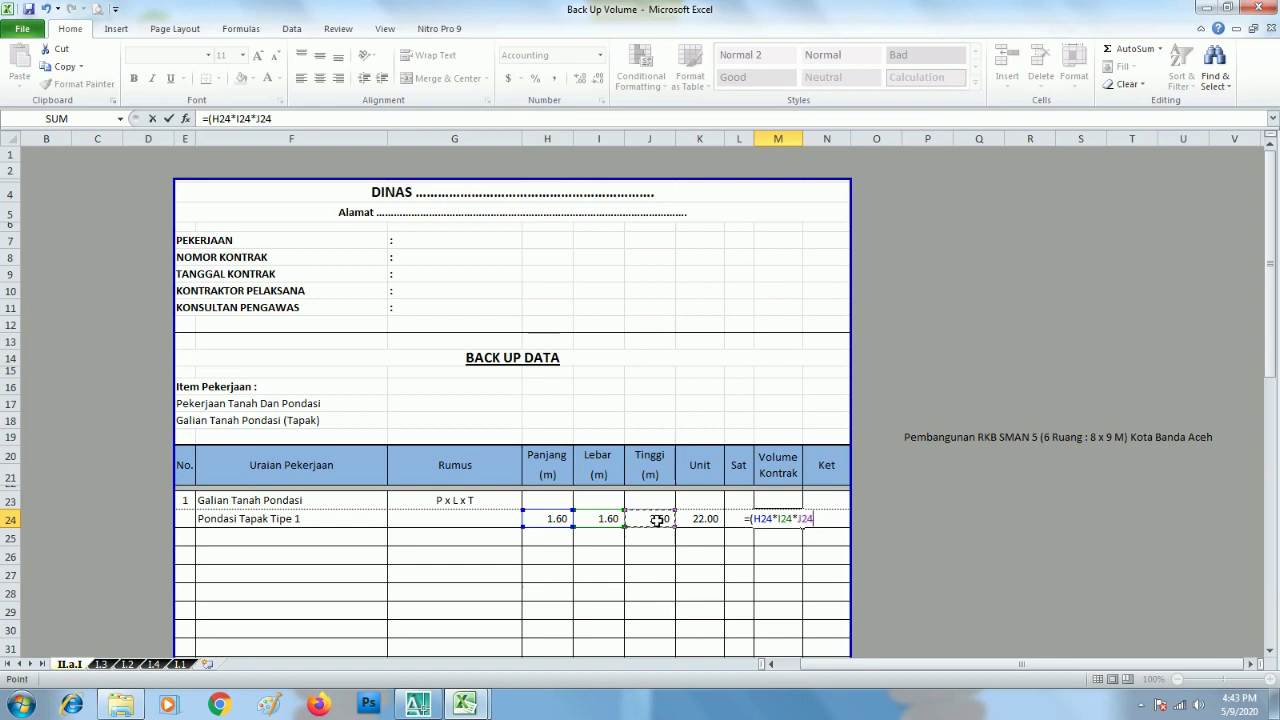
pyautogui.write(')*')
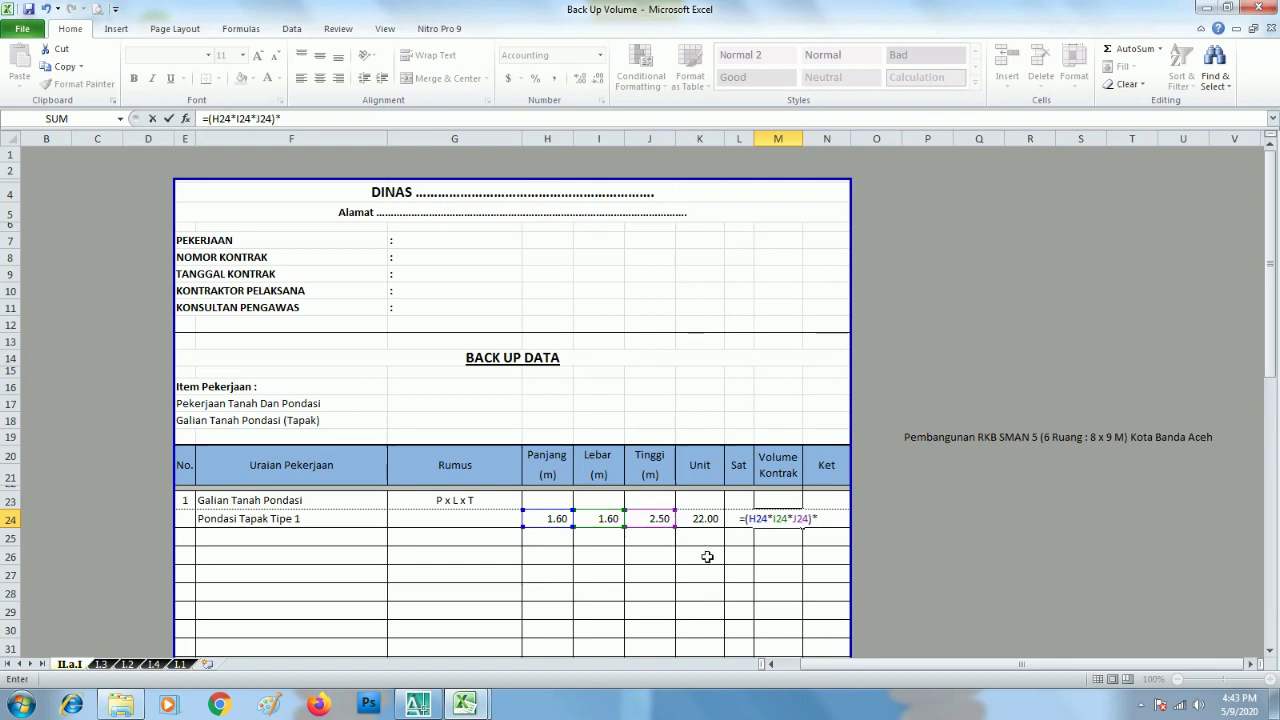
pyautogui.click(704, 519)
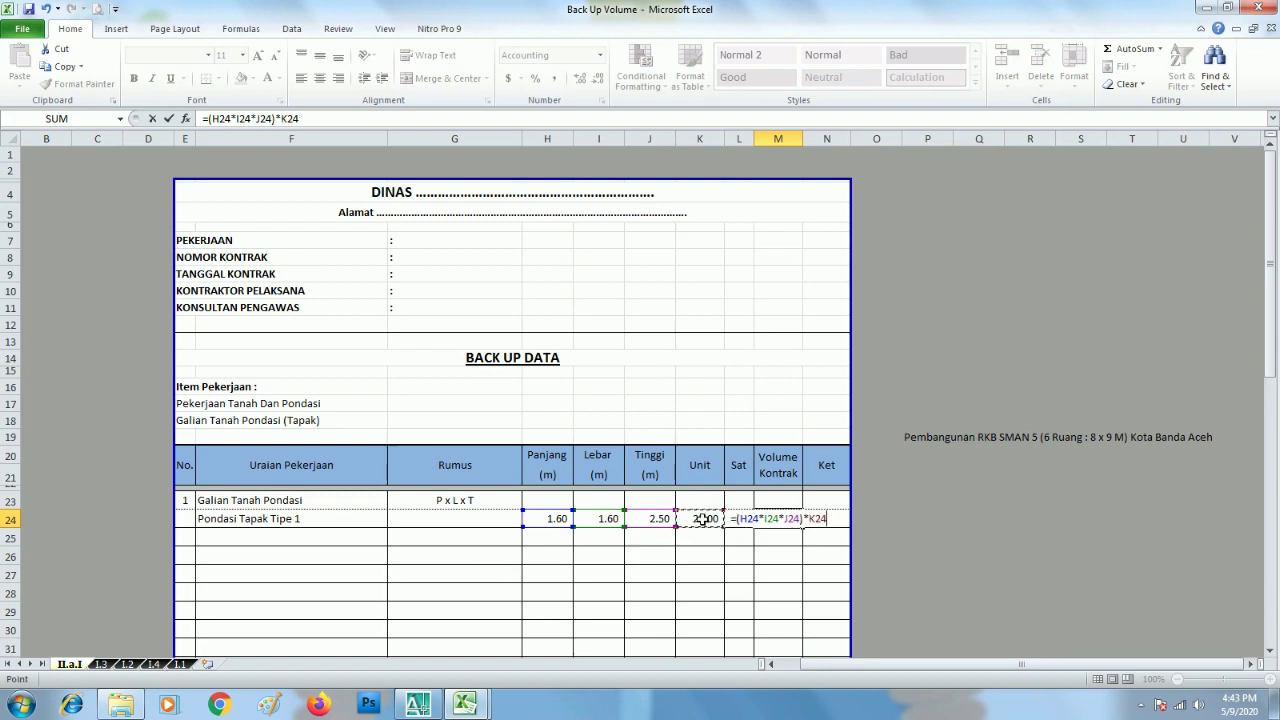
pyautogui.press('Return')
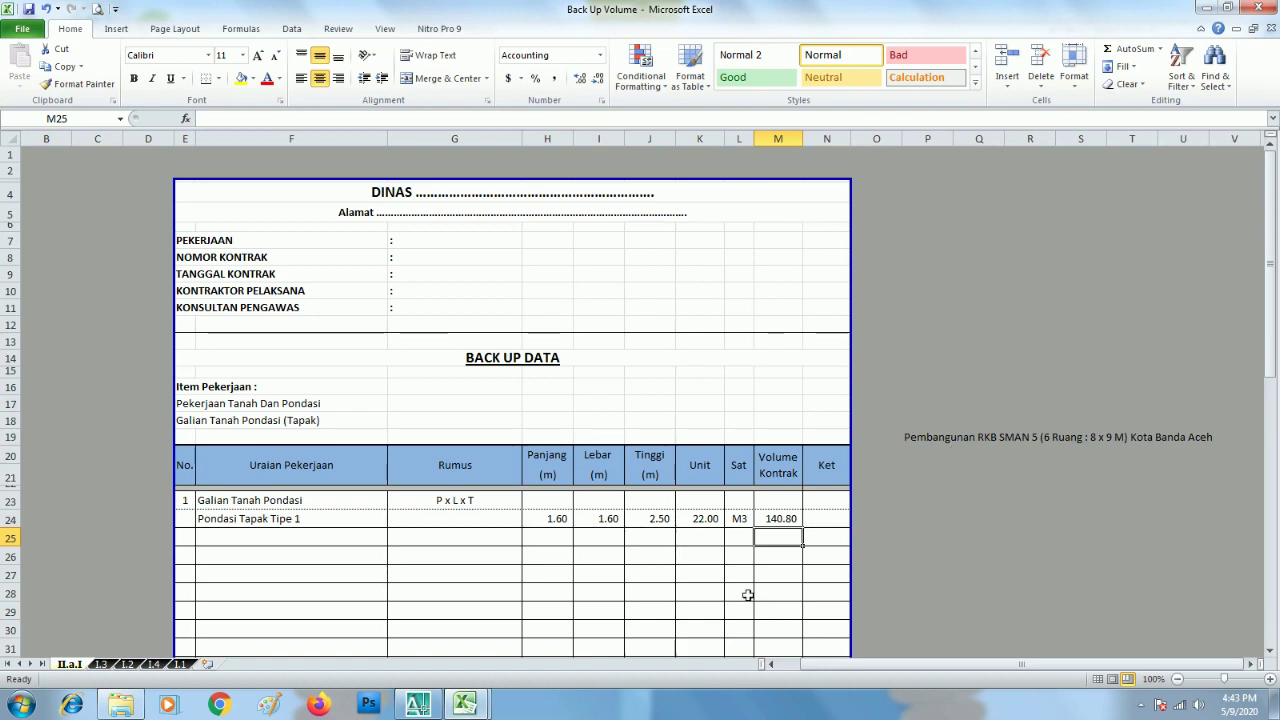
# Copy the Pondasi Tapak Tipe 1 row (F24:M24) into row 25 and rename the copy Pondasi Tapak Tipe 2.
pyautogui.click(213, 520)
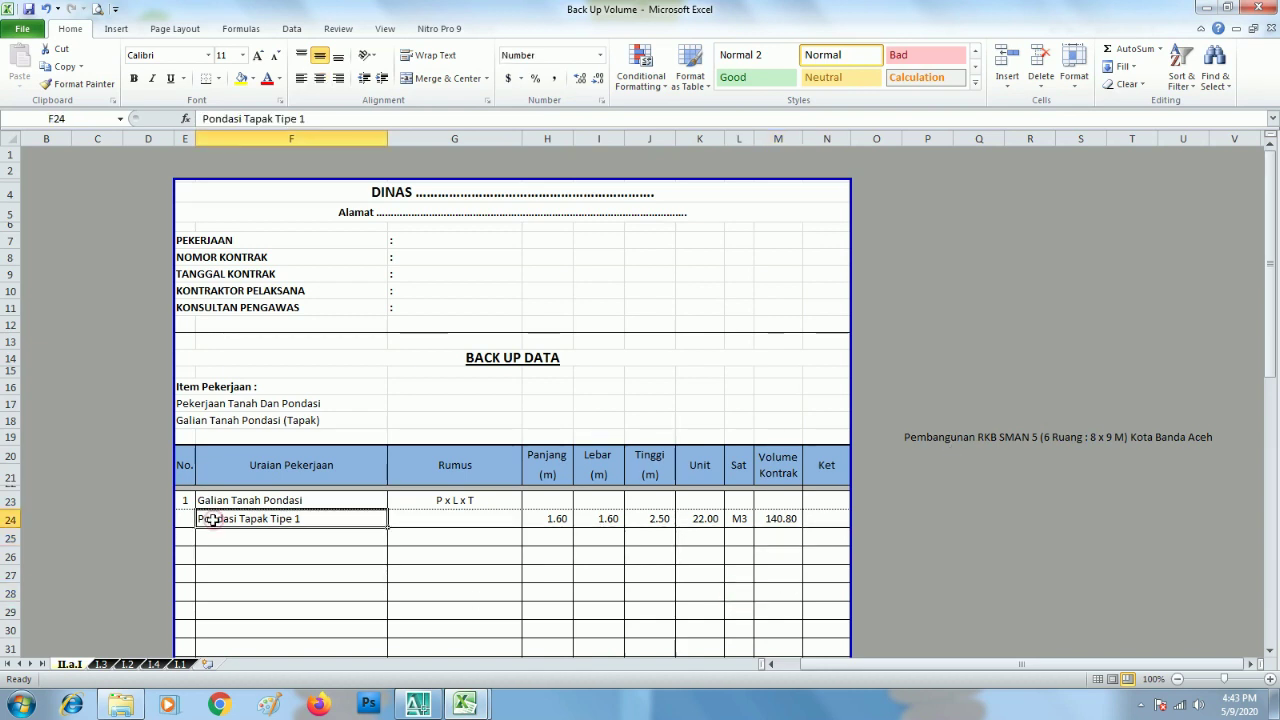
pyautogui.click(240, 556)
pyautogui.moveTo(230, 522); pyautogui.dragTo(778, 520)
pyautogui.hotkey('ctrl', 'c')
pyautogui.press('Down')
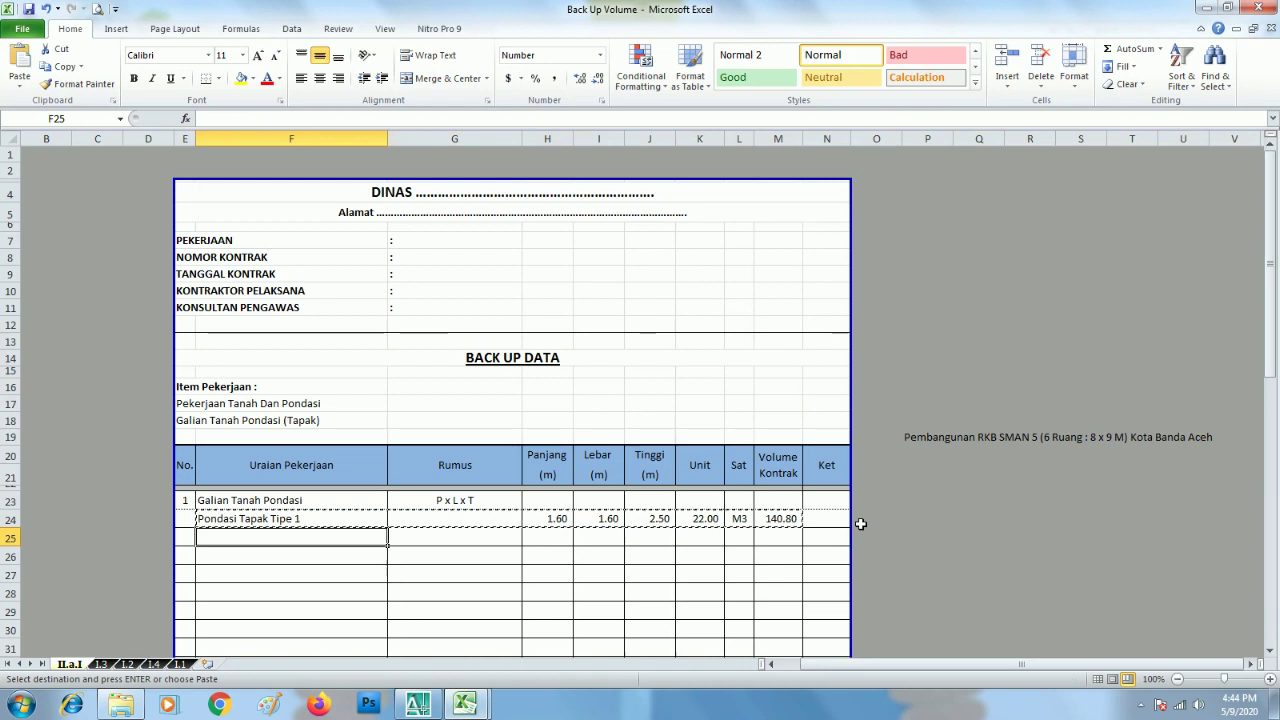
pyautogui.press('Return')
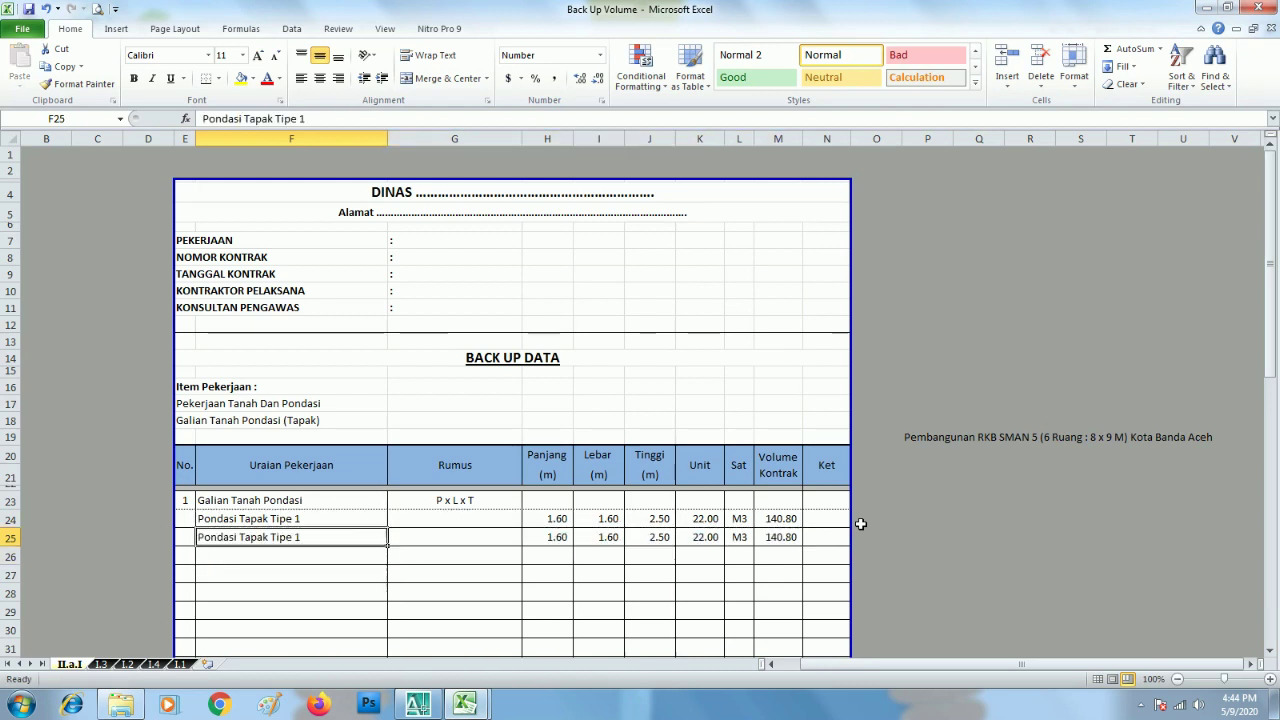
pyautogui.press('F2')
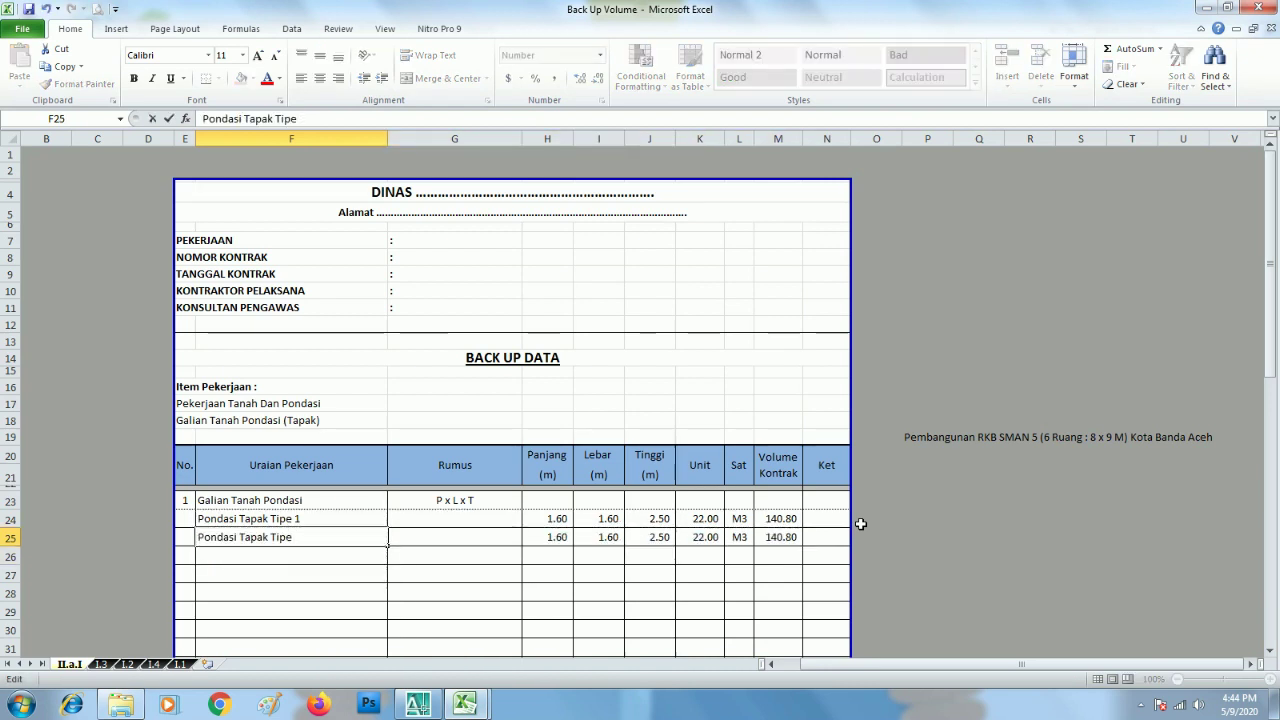
pyautogui.write('2')
pyautogui.press('Return')
# Clear the Panjang, Lebar, Tinggi and Unit values of the Pondasi Tapak Tipe 2 row (H25:K25) and select its Unit cell K25.
pyautogui.press('Up')
pyautogui.press('Right')
pyautogui.press('Right')
pyautogui.press('Right')
pyautogui.press('Right')
pyautogui.press('Right')
pyautogui.press('Left')
pyautogui.press('Left')
pyautogui.press('Left')
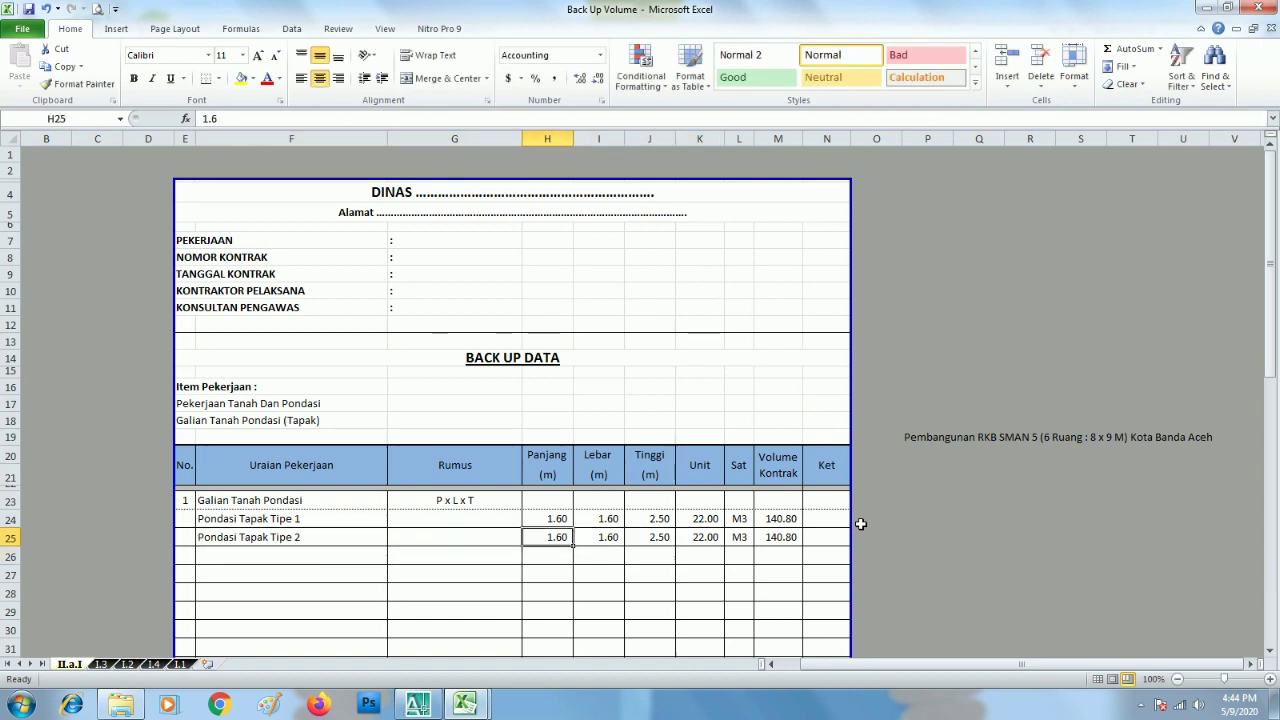
pyautogui.hotkey('shift', 'Right')
pyautogui.hotkey('shift', 'Right')
pyautogui.hotkey('shift', 'Right')
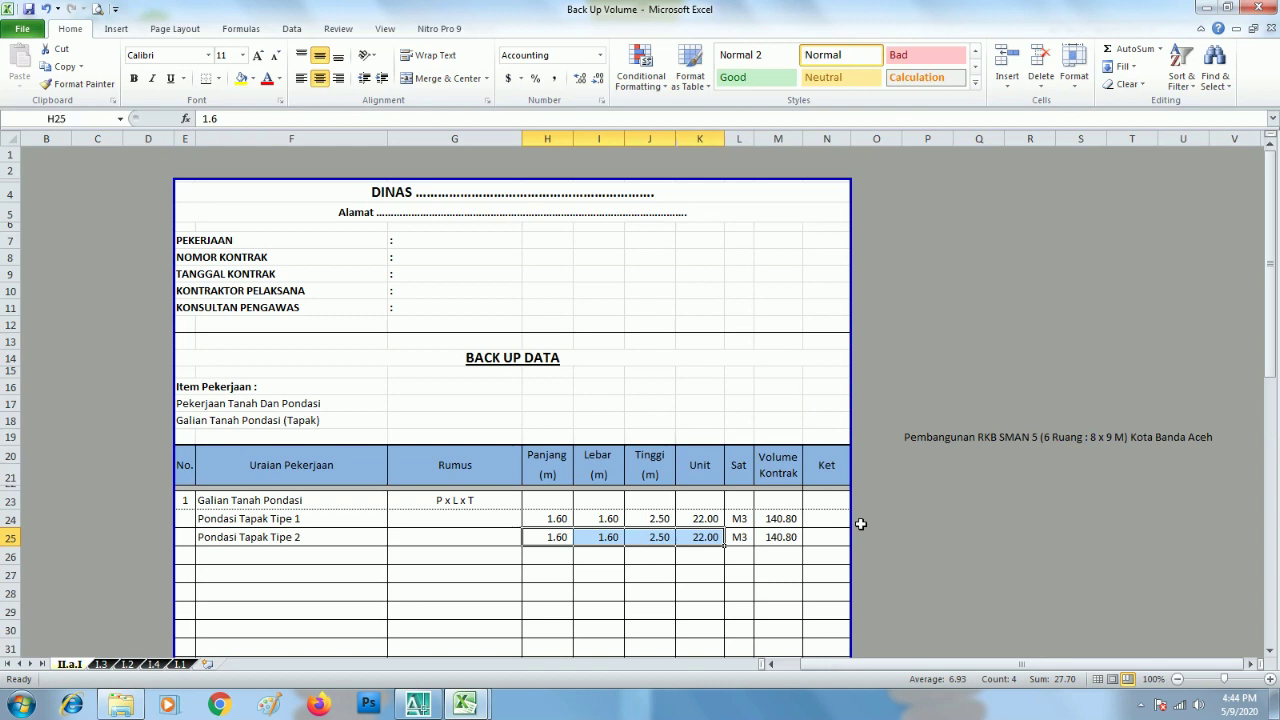
pyautogui.press('Delete')
pyautogui.press('Right')
pyautogui.press('Right')
pyautogui.press('Right')
pyautogui.press('Left')
pyautogui.press('Left')
pyautogui.press('Left')
pyautogui.press('Right')
pyautogui.press('Right')
pyautogui.press('Right')
pyautogui.press('Right')
pyautogui.press('Left')
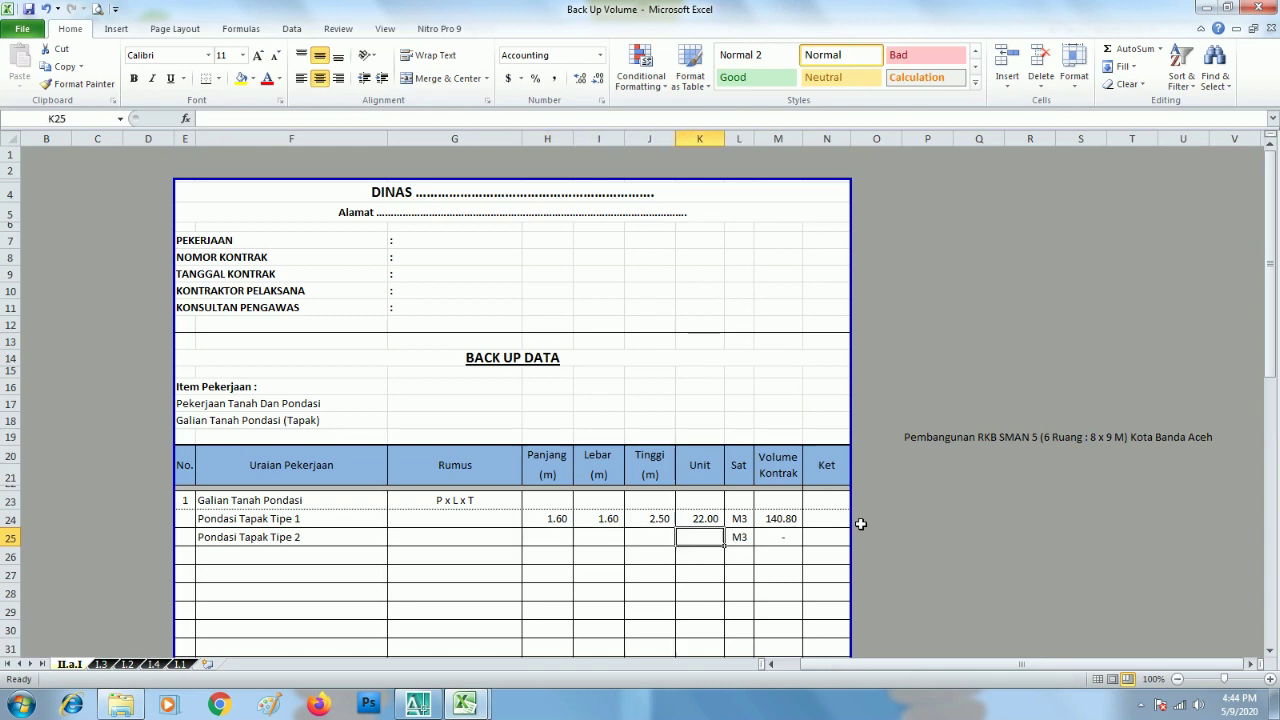
# Switch to the As Built drawing in AutoCAD and count the TP 2 footings in the Denah Rencana Pondasi Tapak plan.
pyautogui.click(418, 705)
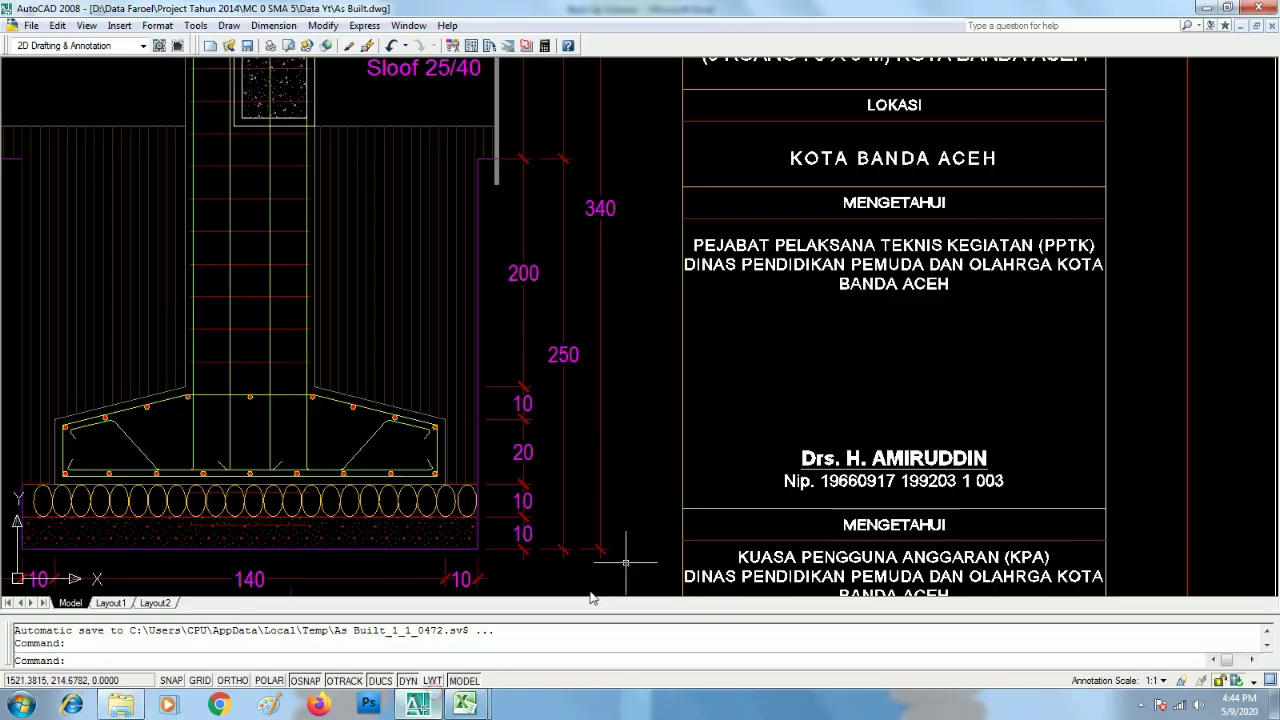
pyautogui.scroll(-3, 787, 345)
pyautogui.scroll(-3, 860, 390)
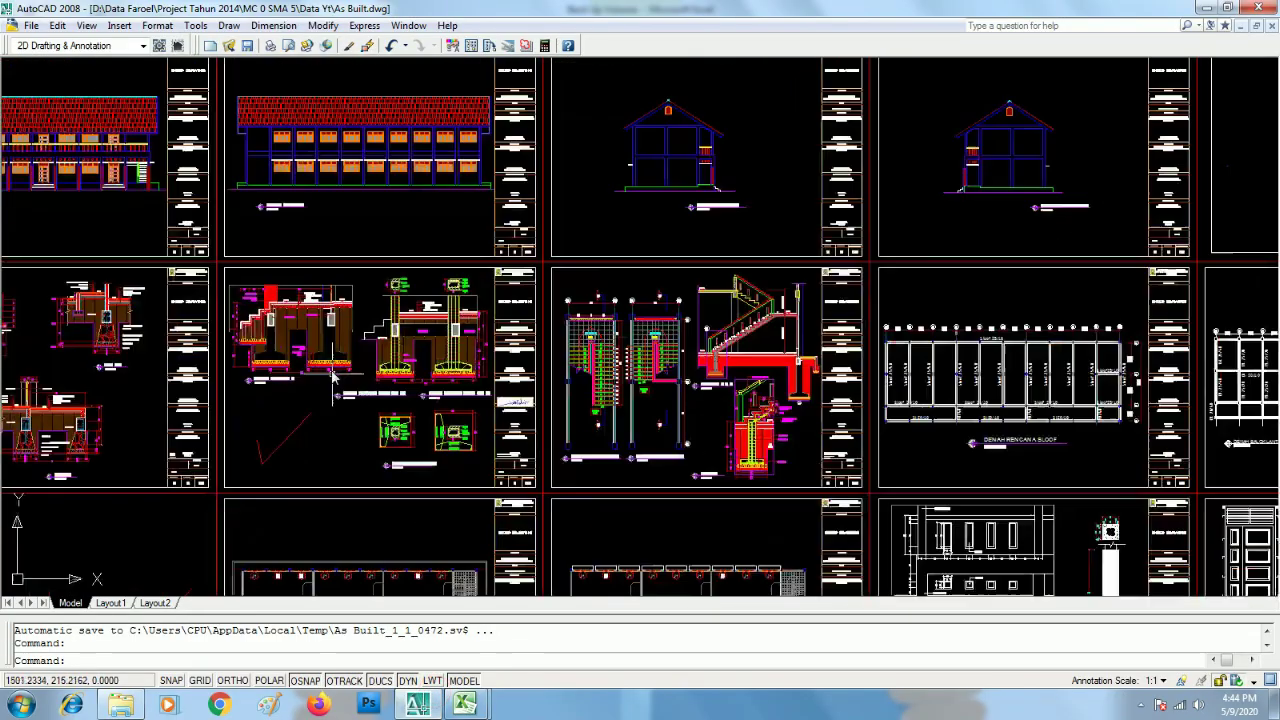
pyautogui.scroll(4, 695, 391)
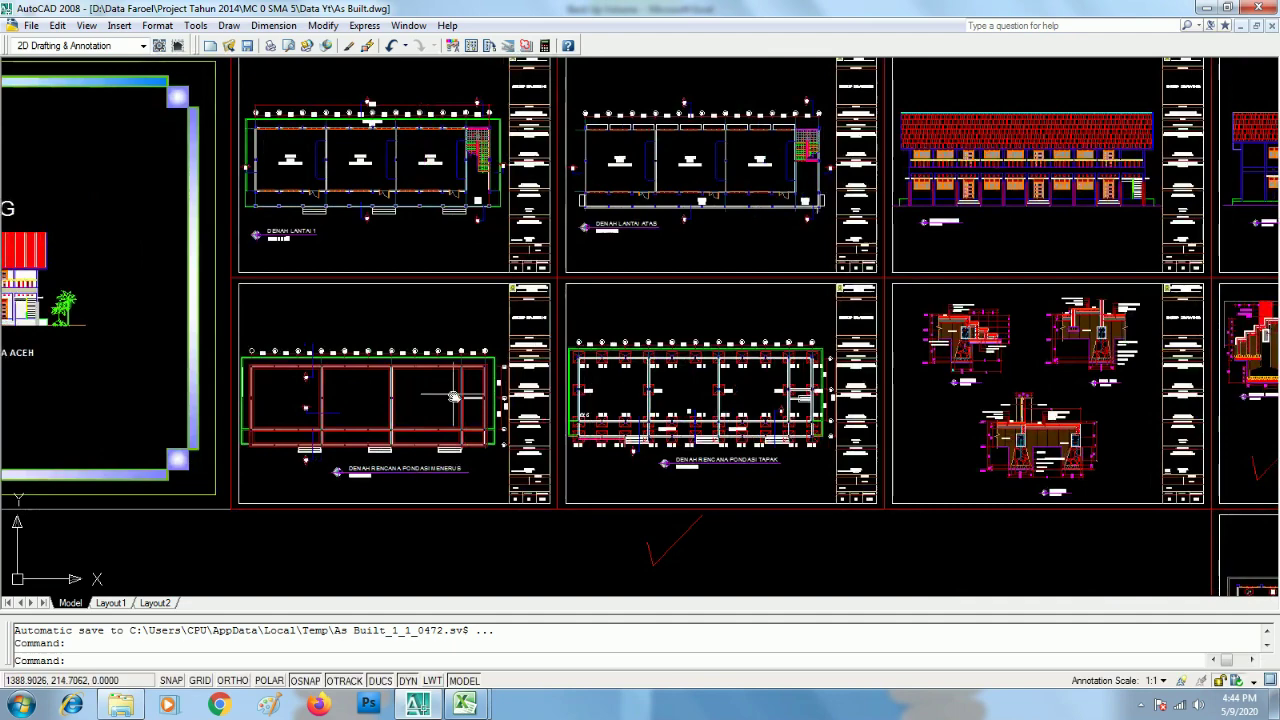
pyautogui.scroll(2, 695, 391)
pyautogui.scroll(-2, 585, 318)
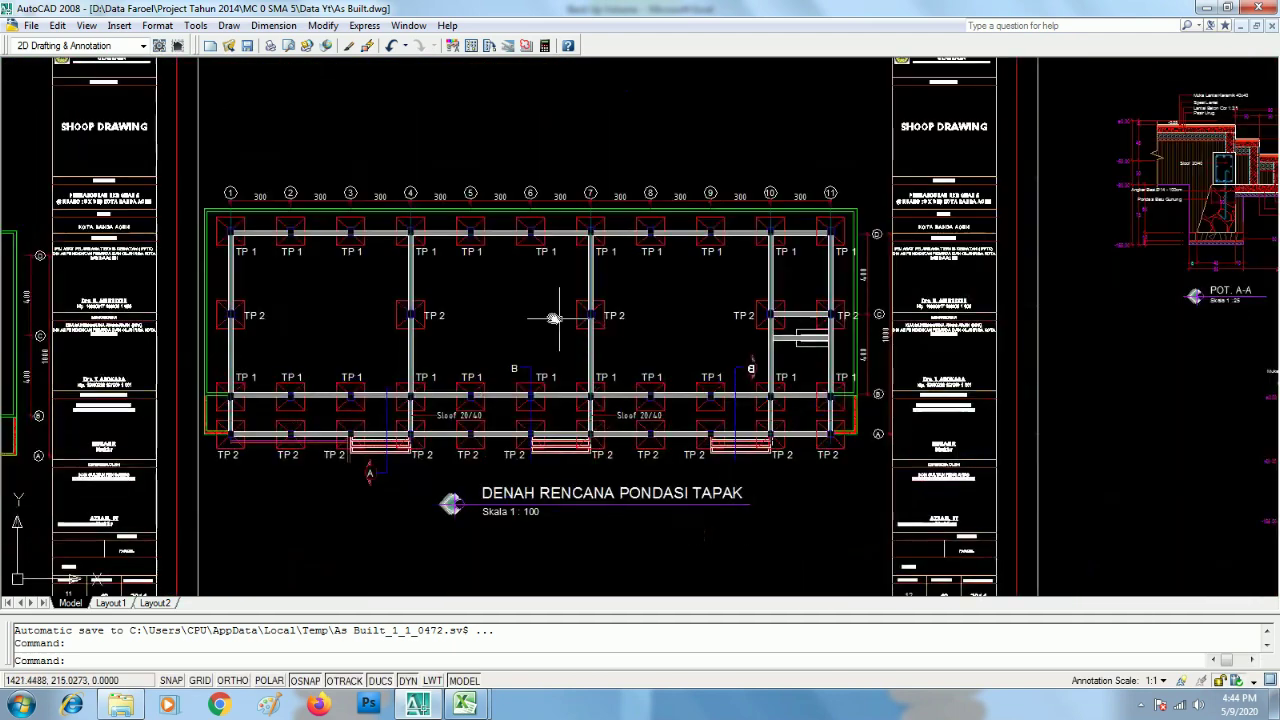
pyautogui.scroll(2, 579, 318)
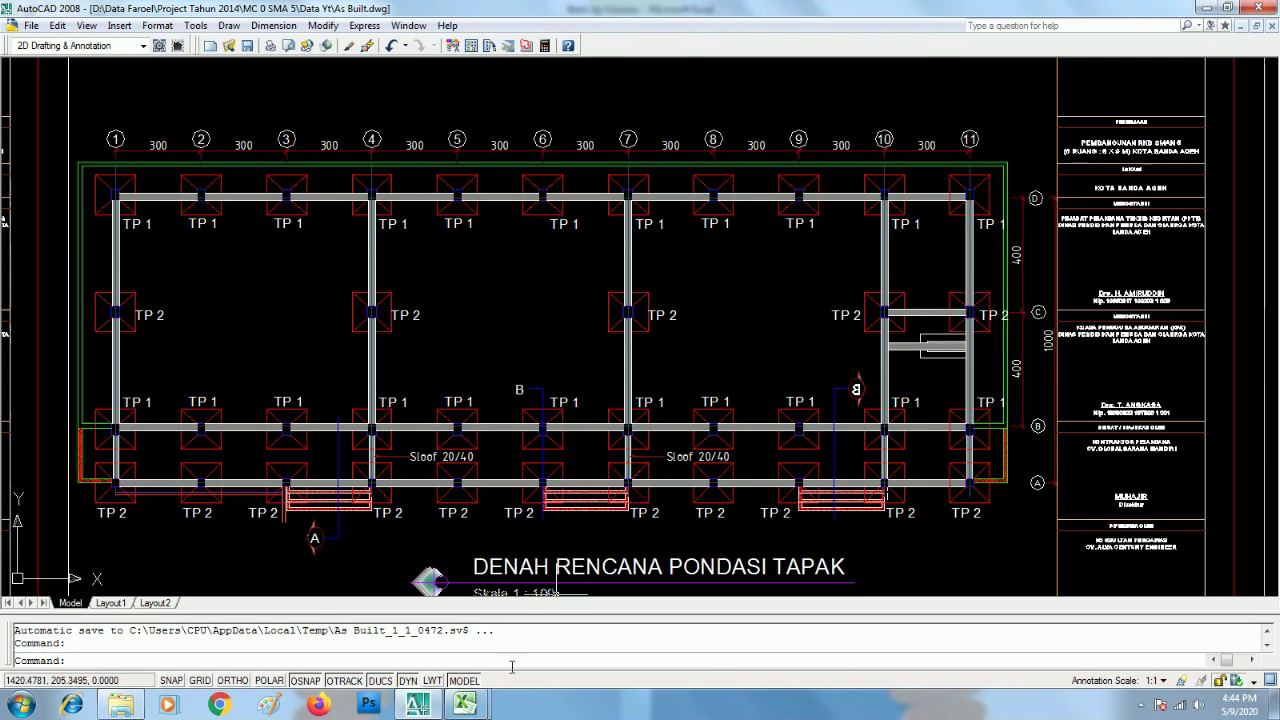
# Switch back to Excel, enter =11+5 as the Unit of Pondasi Tapak Tipe 2 in K25, and select its Panjang cell H25.
pyautogui.moveTo(410, 706)
pyautogui.click(410, 706)
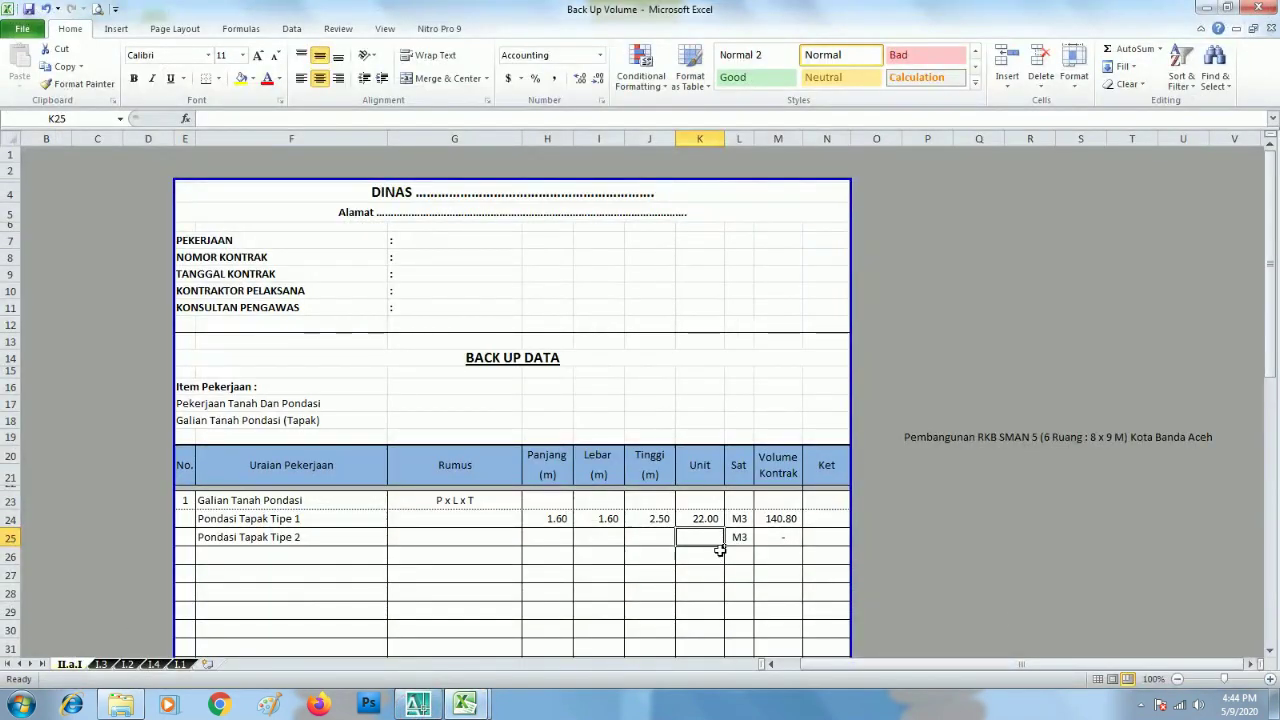
pyautogui.write('=11+5')
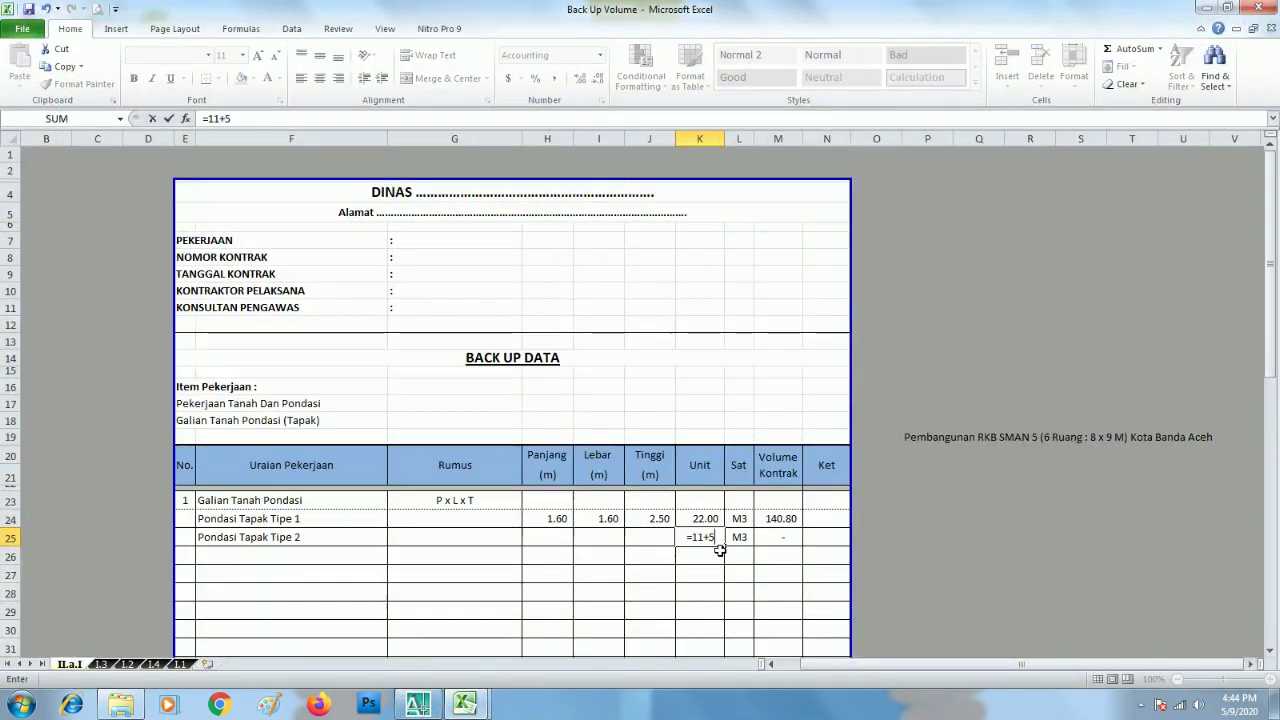
pyautogui.press('Return')
pyautogui.press('Up')
pyautogui.press('Left')
pyautogui.press('Left')
pyautogui.press('Left')
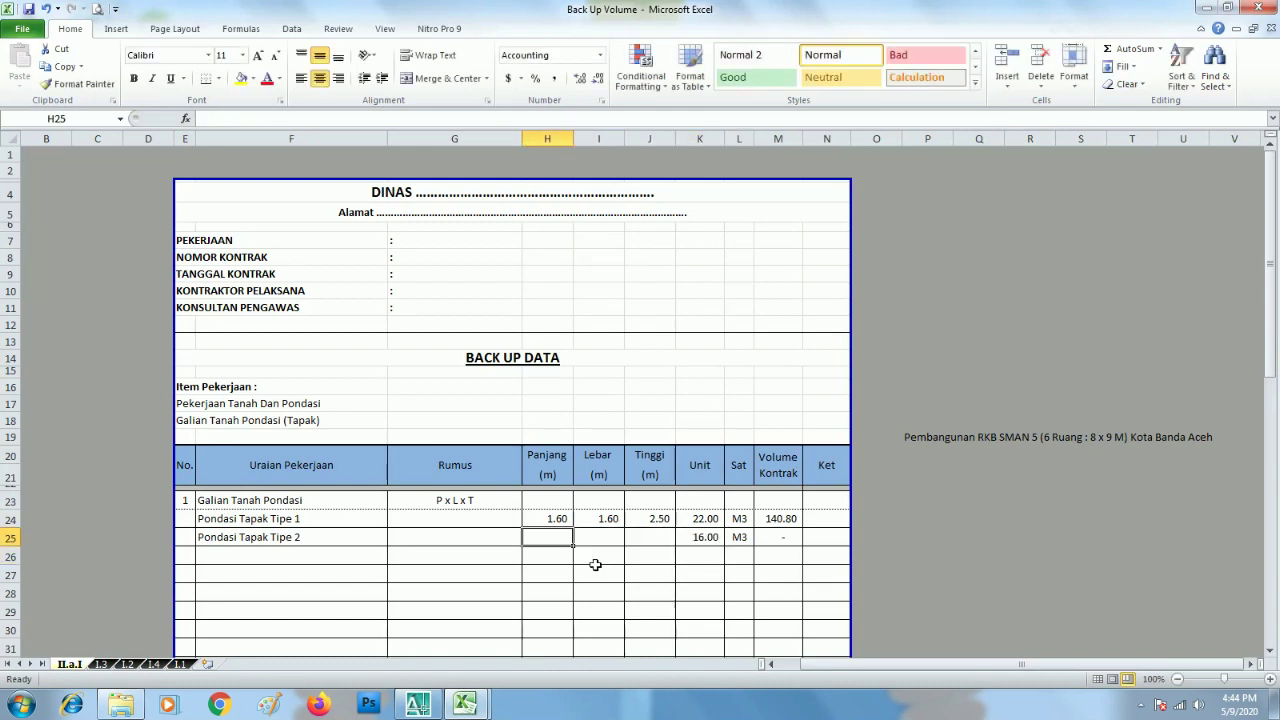
# Switch to AutoCAD and examine the TP 2 footing width and side clearances in the section and plan details.
pyautogui.click(418, 705)
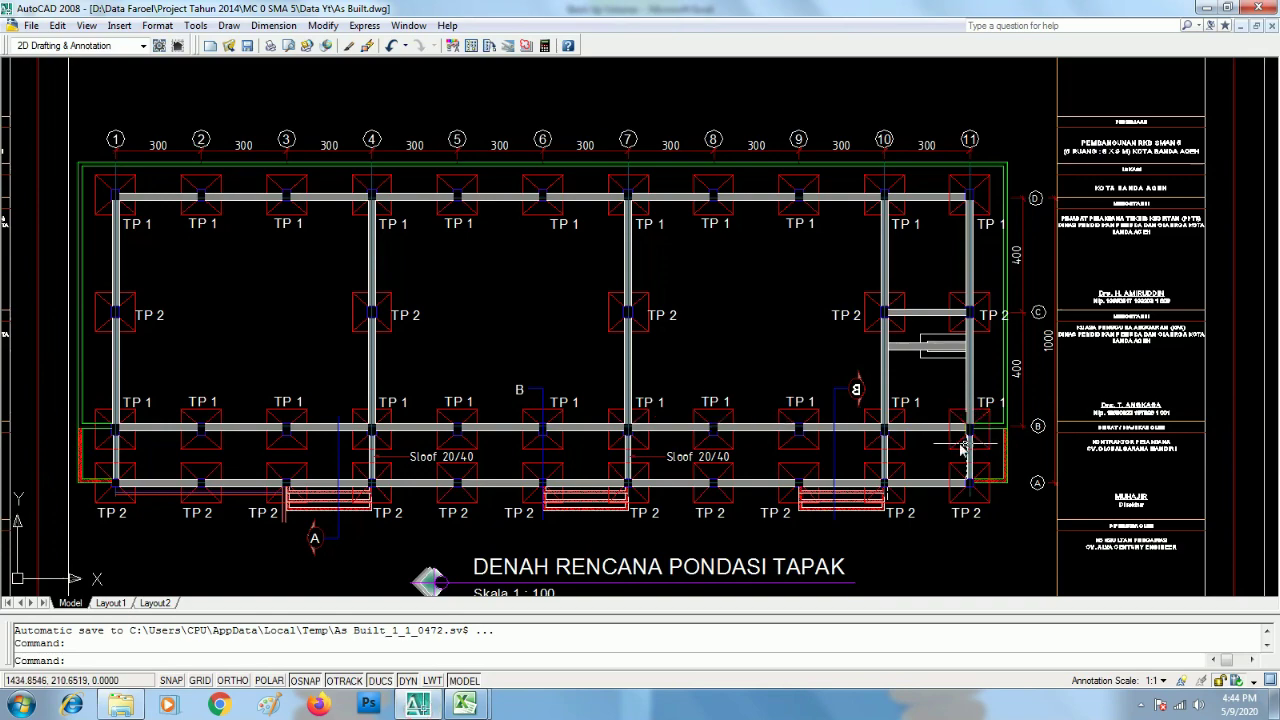
pyautogui.scroll(-3, 540, 405)
pyautogui.scroll(-2, 540, 405)
pyautogui.scroll(5, 590, 416)
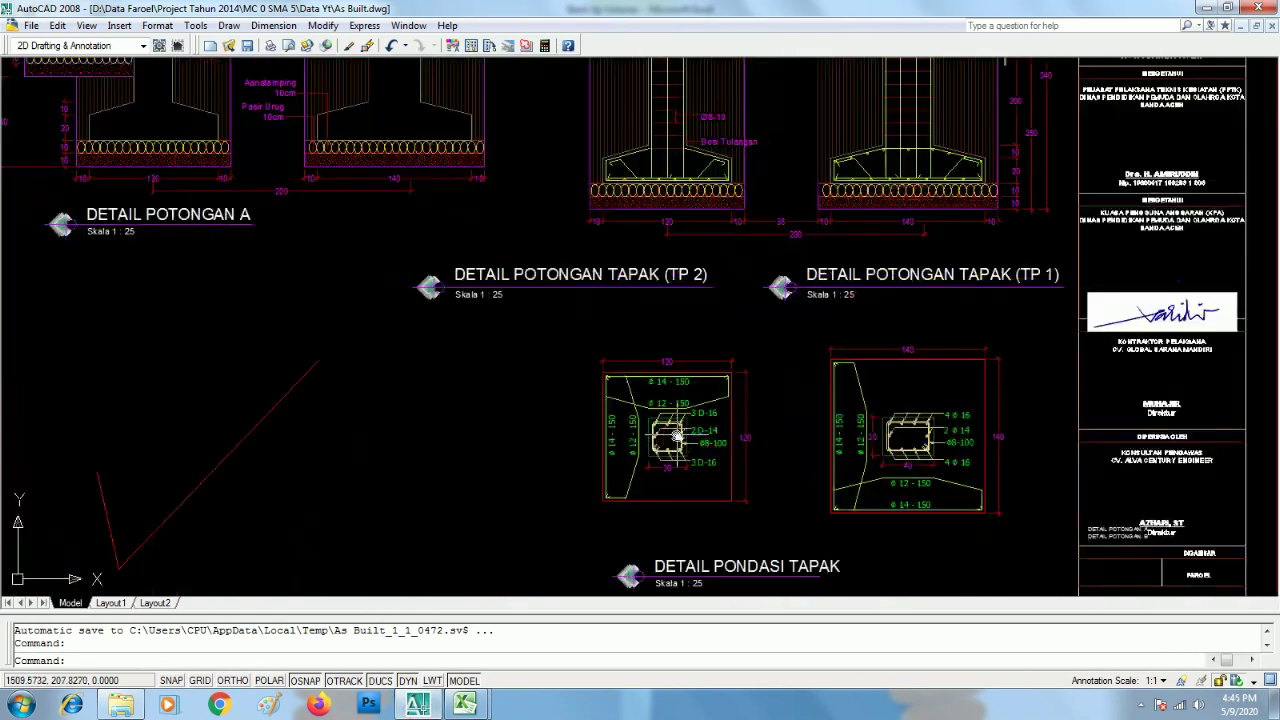
pyautogui.scroll(2, 590, 416)
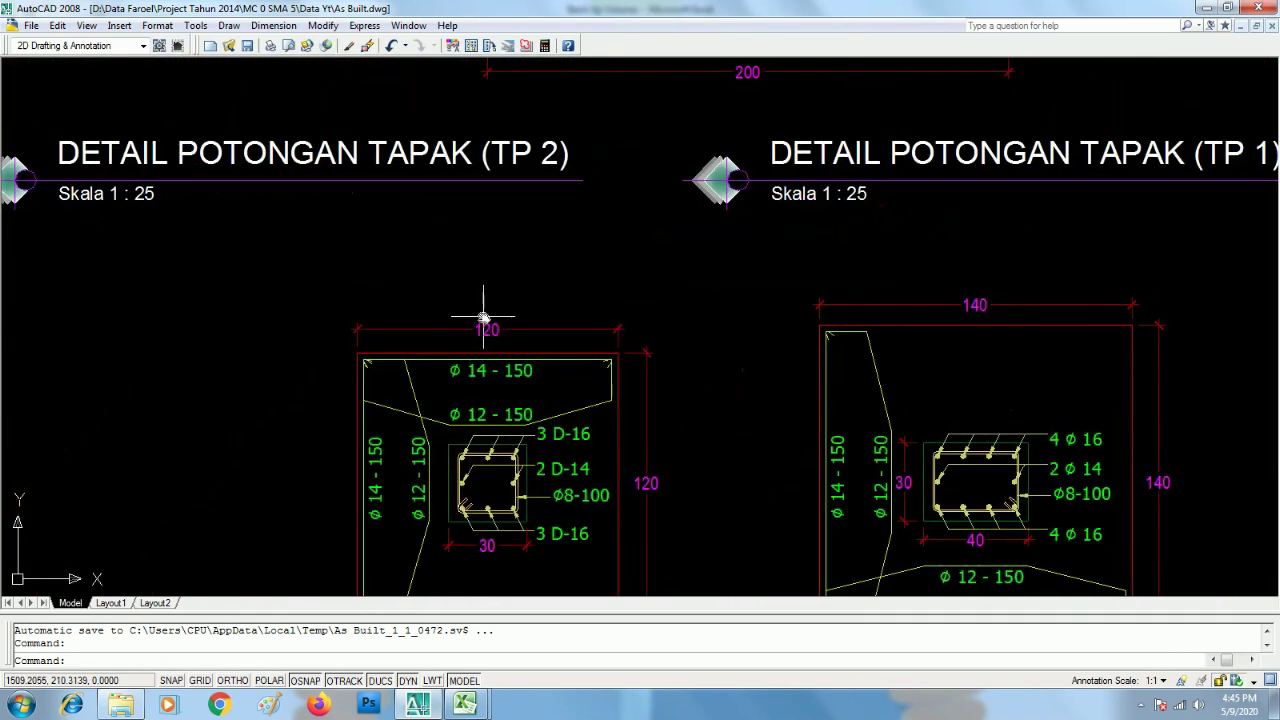
pyautogui.scroll(-3, 620, 400)
pyautogui.scroll(1, 620, 400)
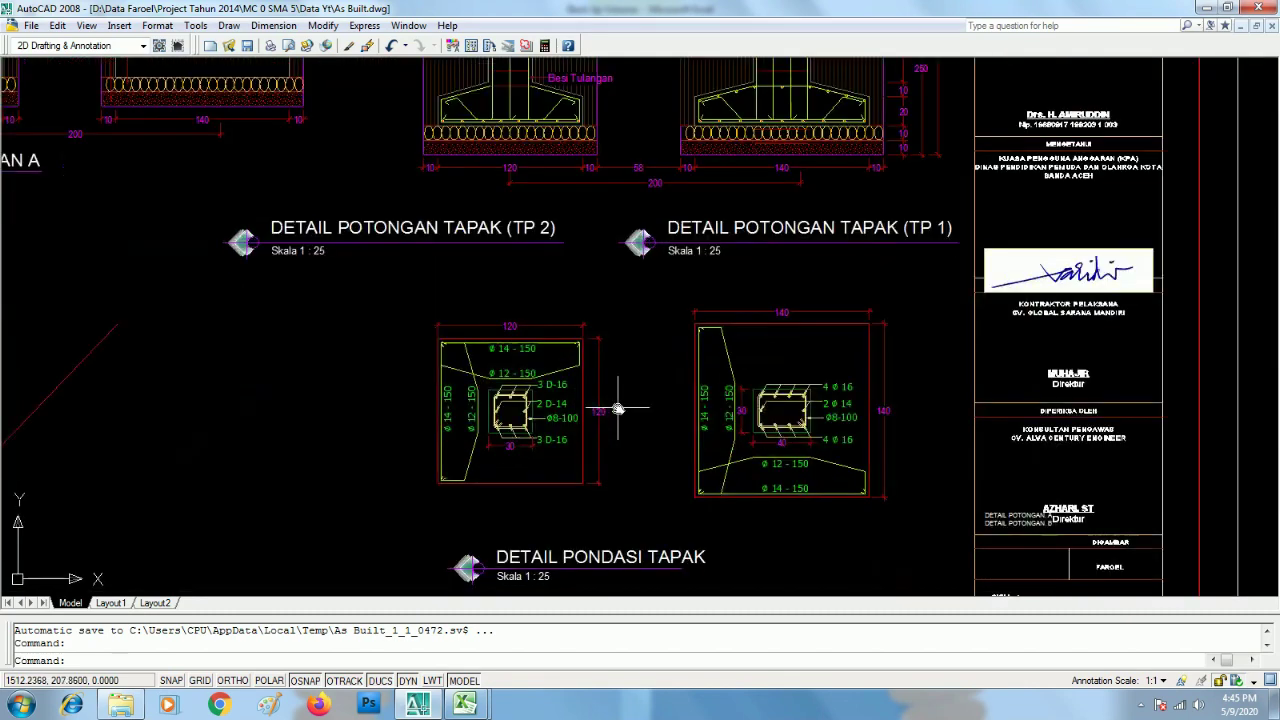
pyautogui.scroll(3, 580, 343)
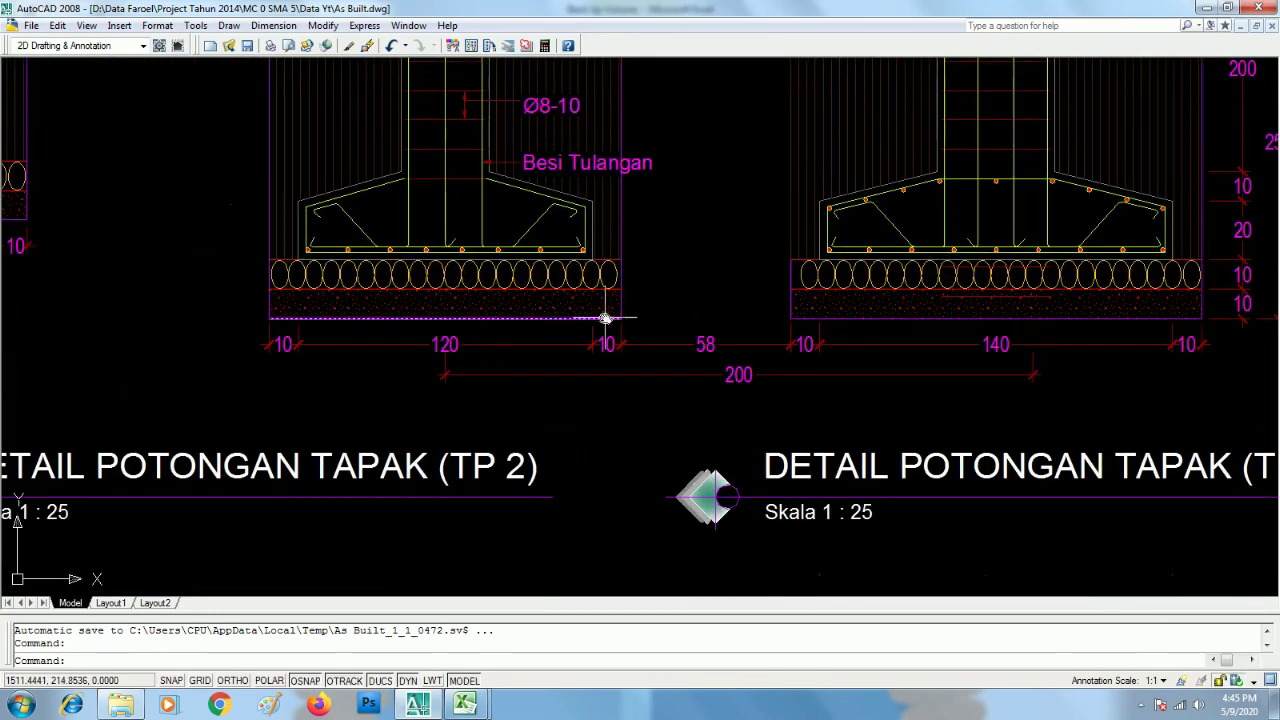
pyautogui.scroll(-2, 618, 390)
pyautogui.moveTo(618, 390); pyautogui.dragTo(614, 323)
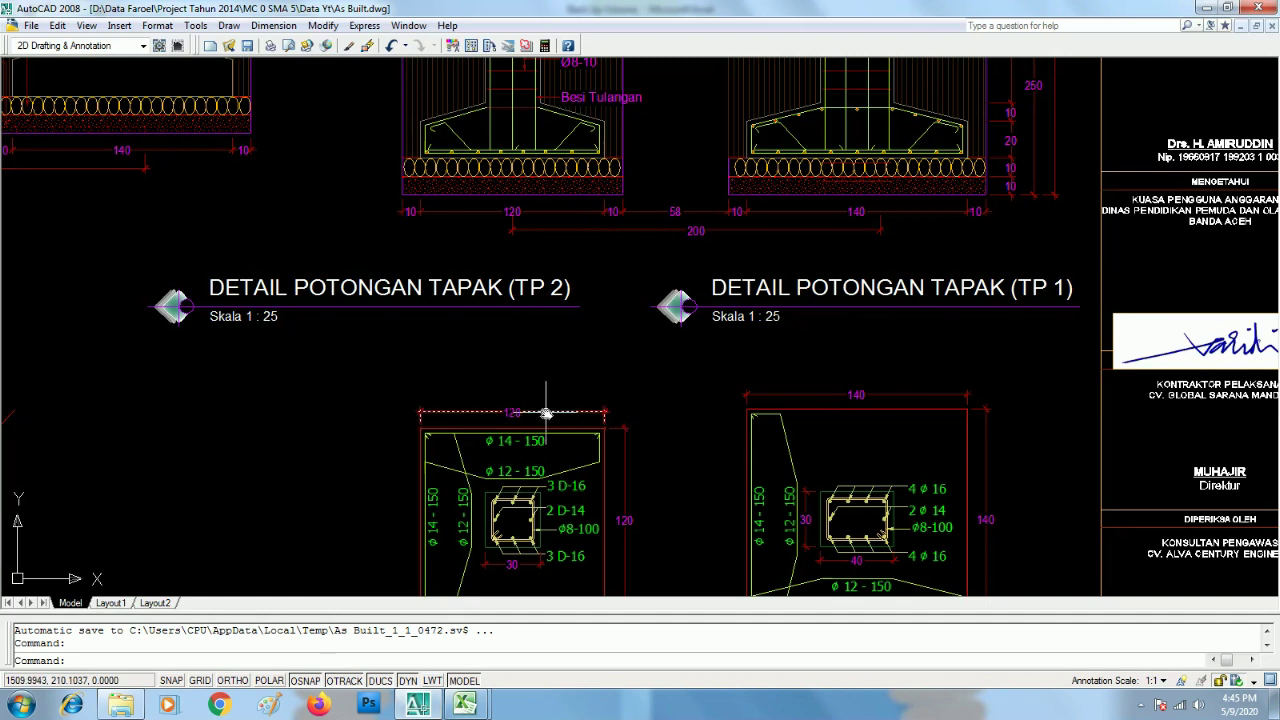
pyautogui.moveTo(560, 487); pyautogui.dragTo(556, 407)
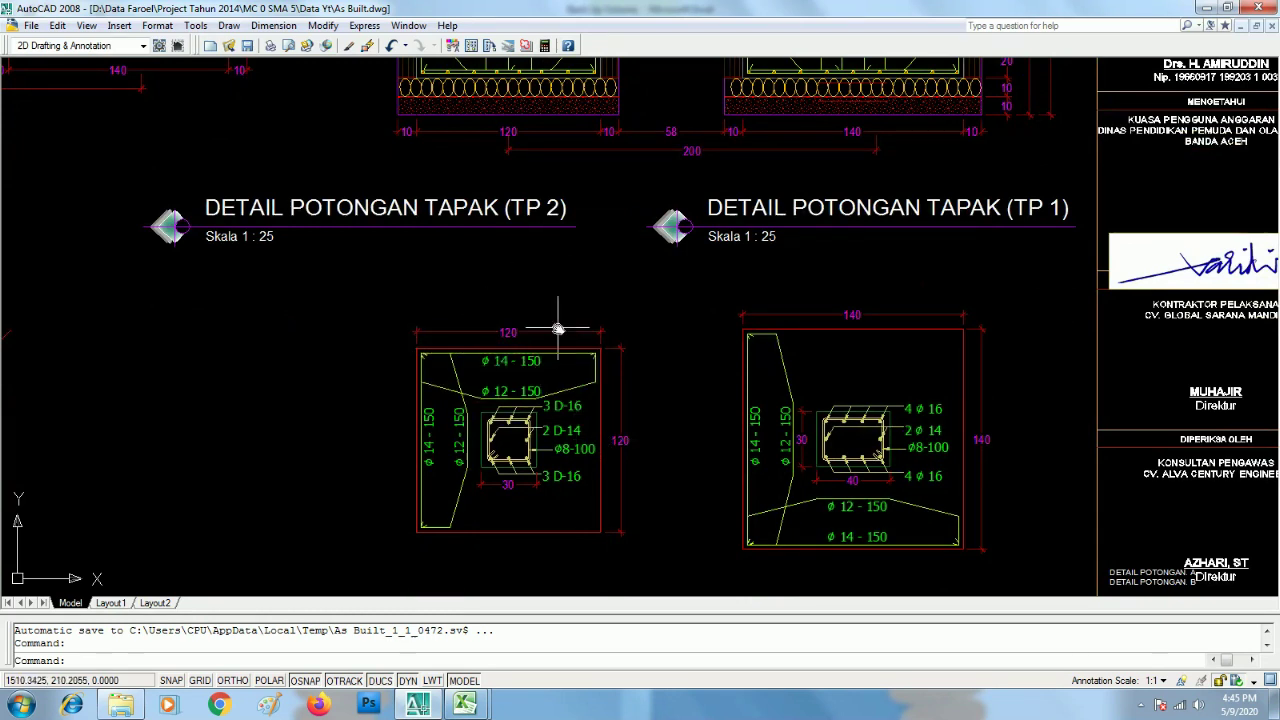
# Switch back to Excel and set both Panjang (H25) and Lebar (I25) of Pondasi Tapak Tipe 2 to 1.40 m.
pyautogui.click(464, 705)
pyautogui.write('1.40')
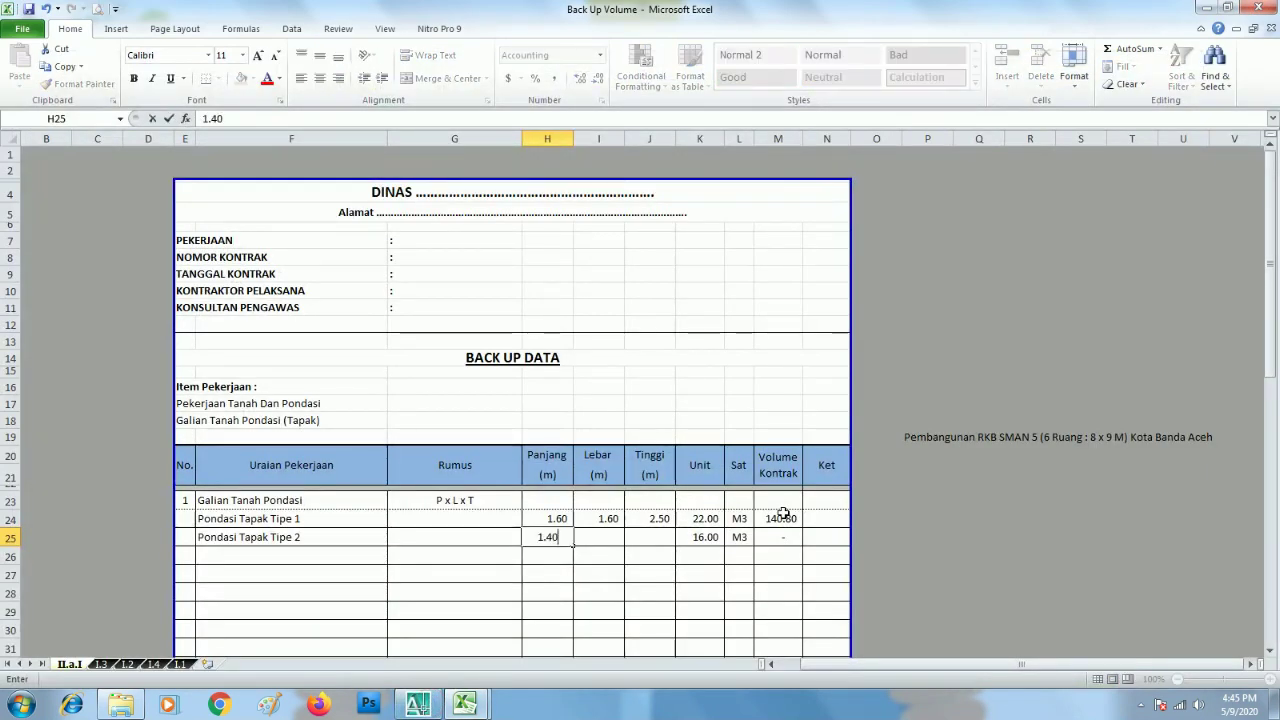
pyautogui.press('Return')
pyautogui.press('Up')
pyautogui.press('Right')
pyautogui.press('Tab')
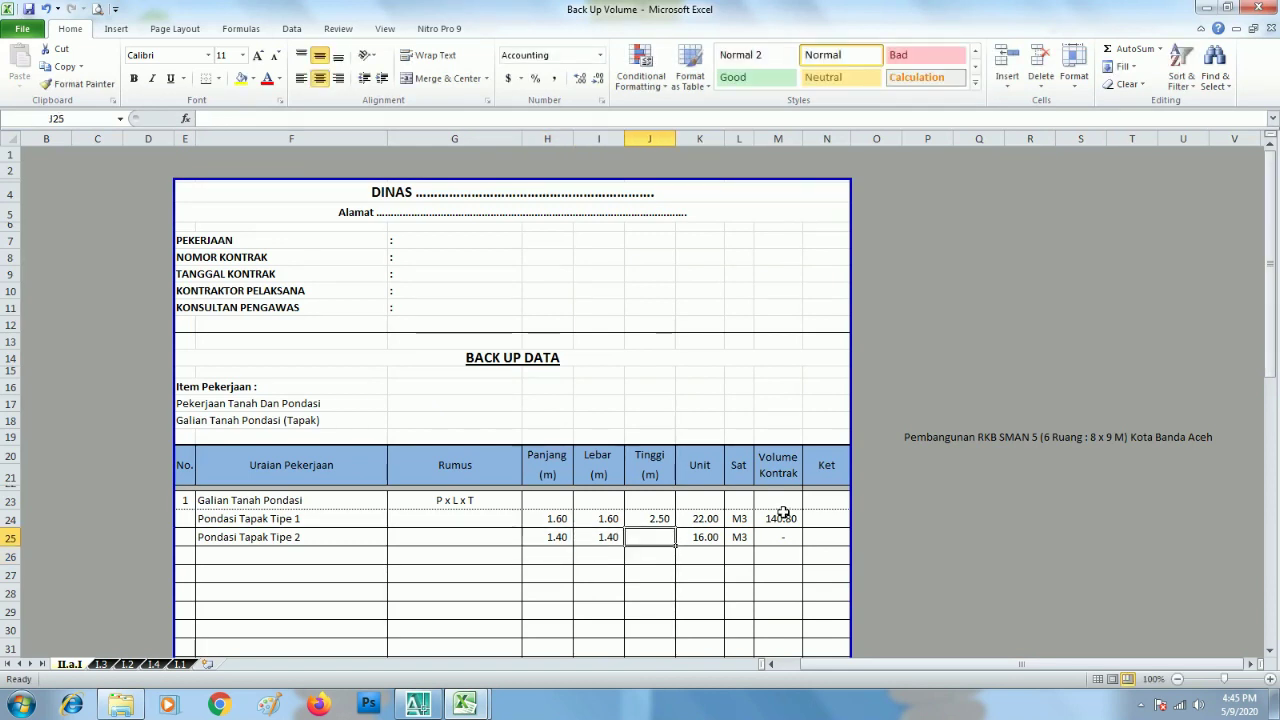
# Check the TP 2 excavation depth in the AutoCAD section detail, and set Tinggi in J25 of the Excel sheet to 2.50 m.
pyautogui.click(418, 705)
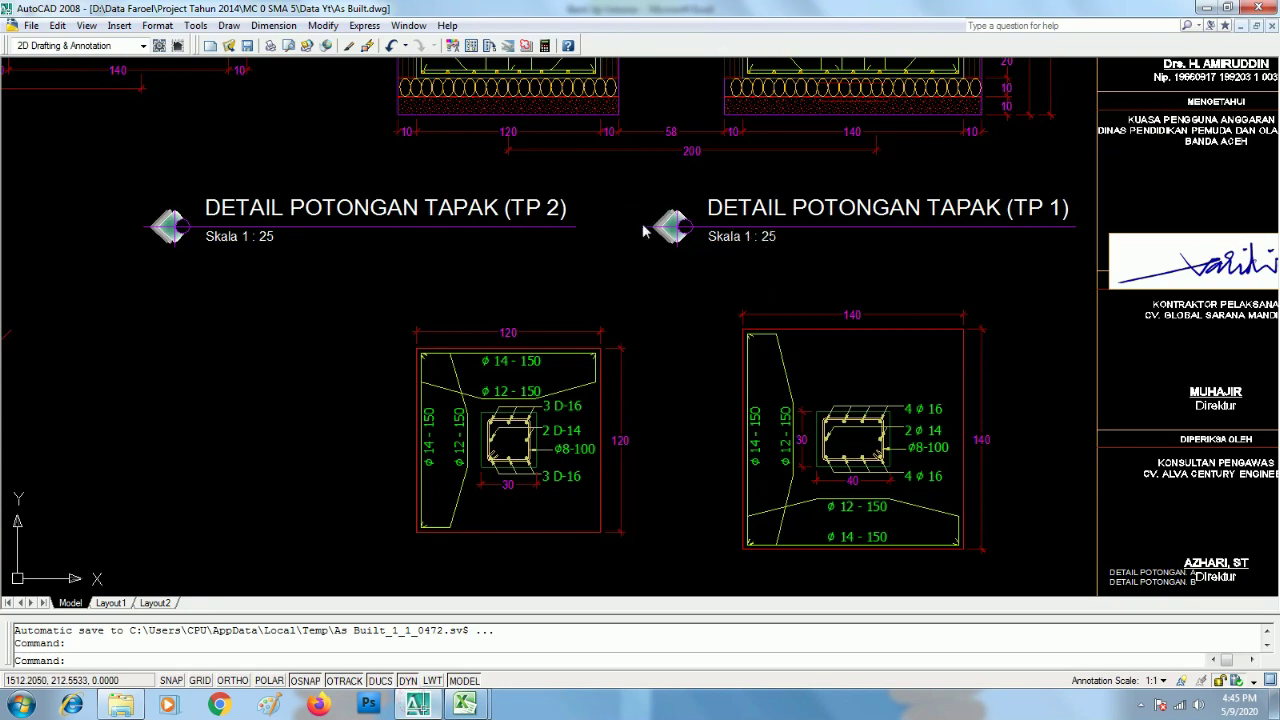
pyautogui.scroll(-5, 644, 231)
pyautogui.scroll(6, 526, 272)
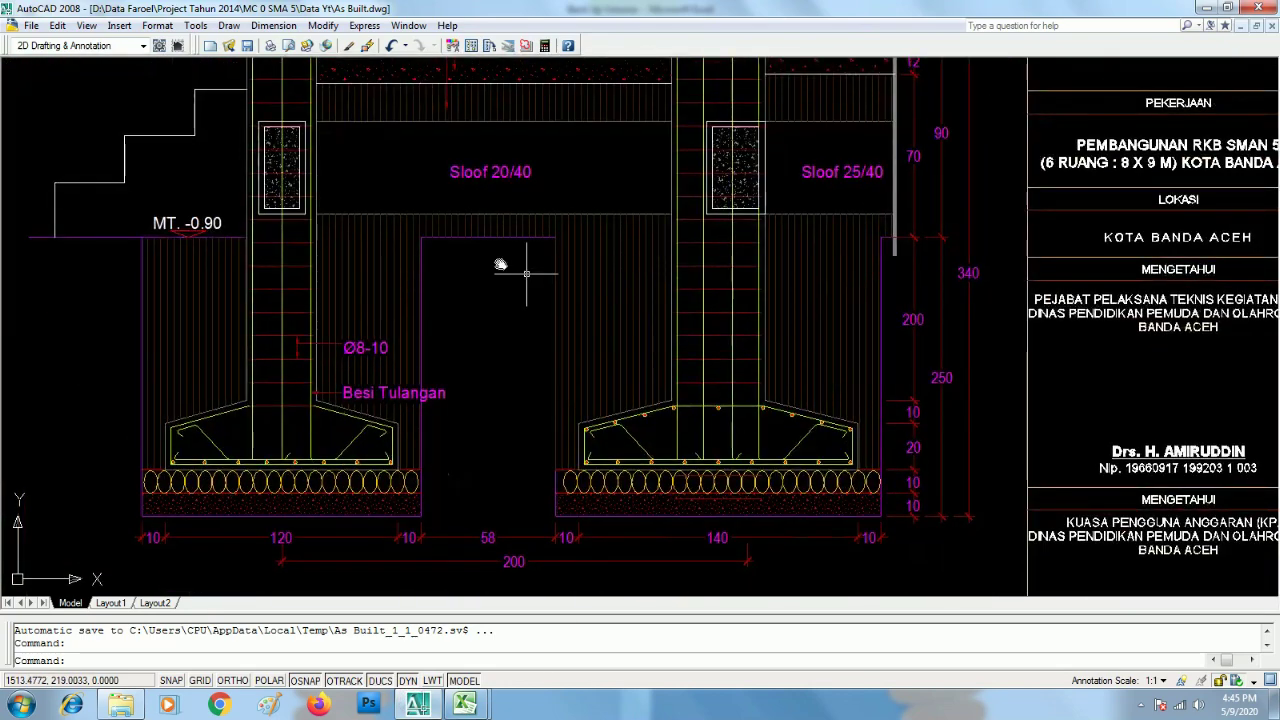
pyautogui.click(452, 705)
pyautogui.press('Up')
pyautogui.press('Return')
pyautogui.press('Up')
# Check the cell references of the Volume Kontrak formula in M25 without changing it.
pyautogui.click(800, 543)
pyautogui.doubleClick(802, 543)
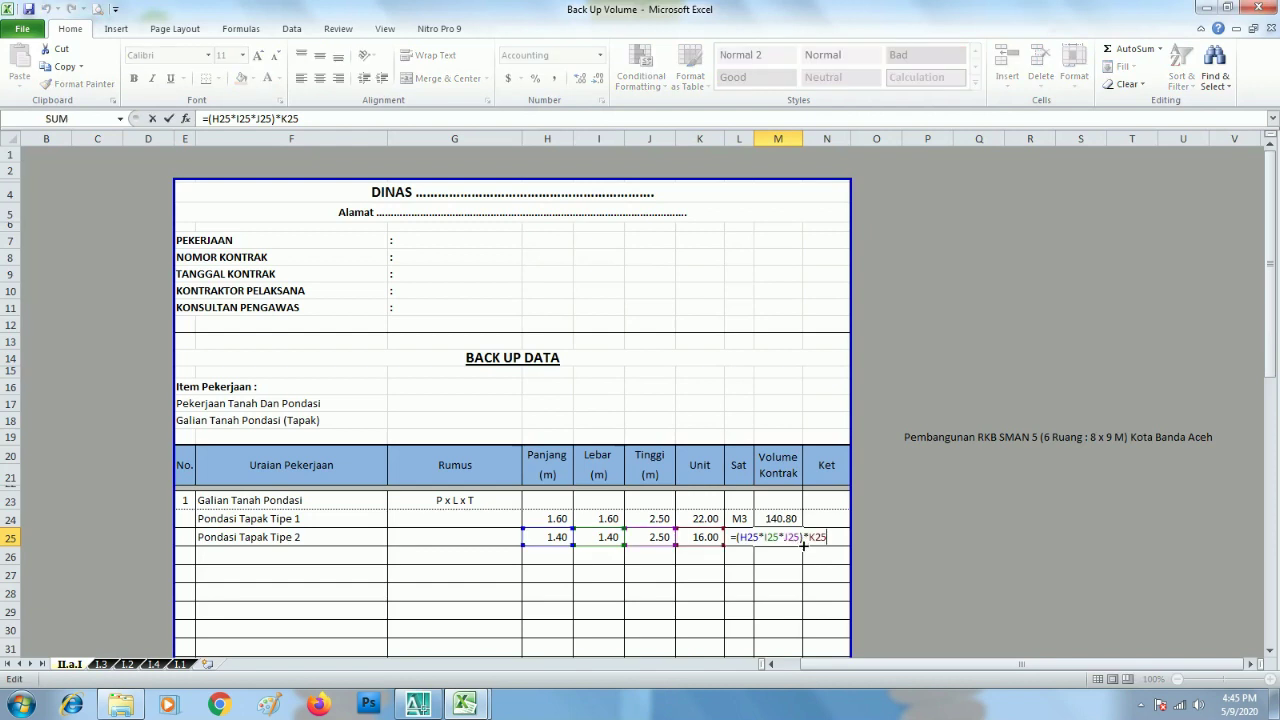
pyautogui.press('Escape')
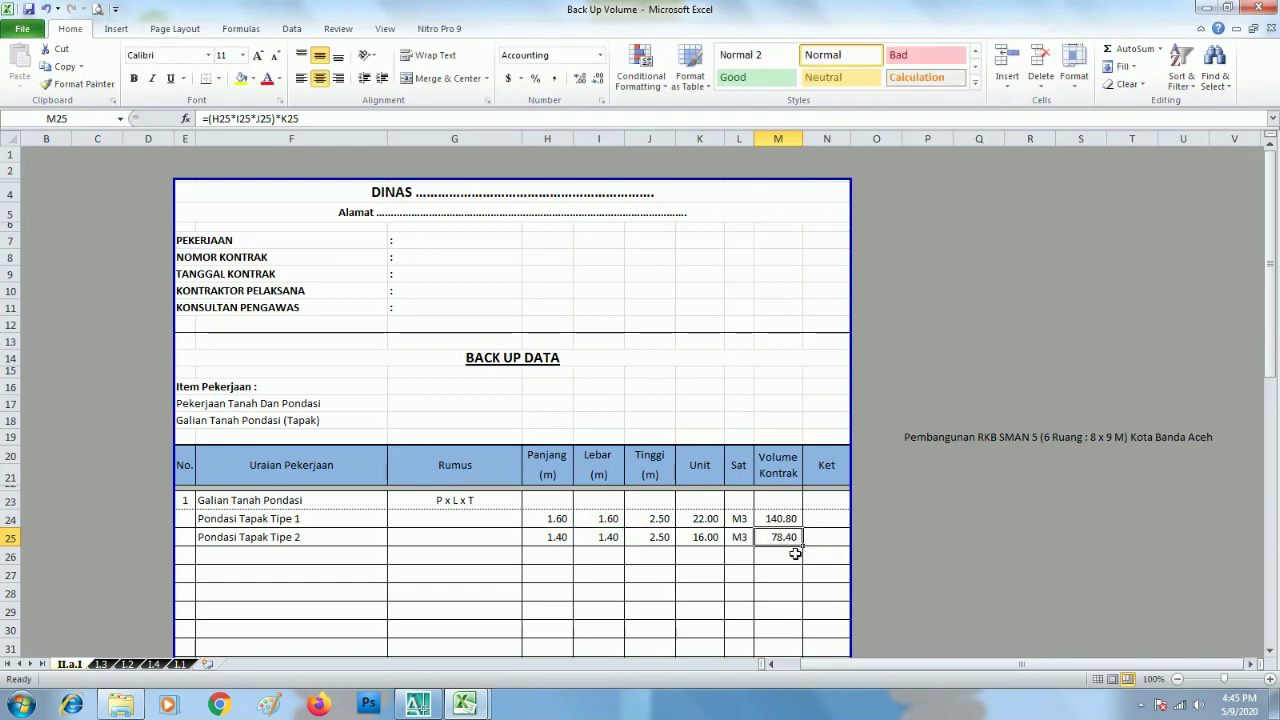
pyautogui.click(735, 574)
pyautogui.click(778, 536)
pyautogui.scroll(-1, 780, 535)
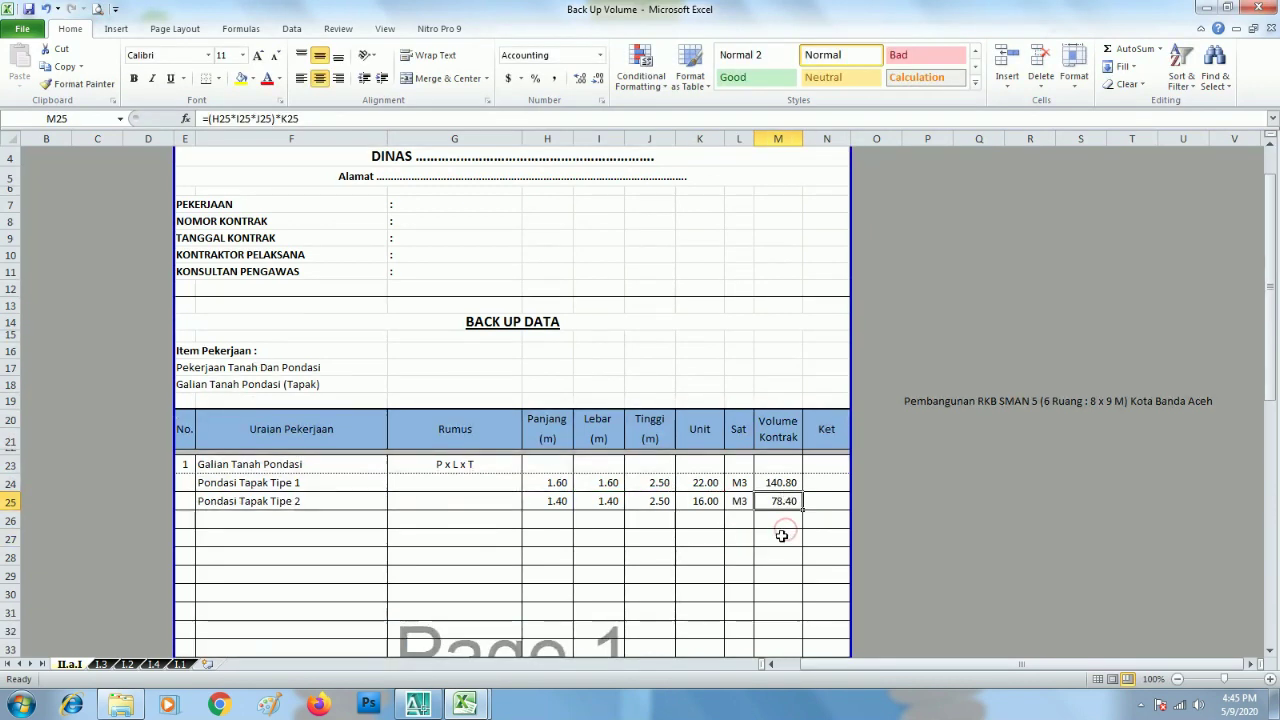
pyautogui.click(778, 552)
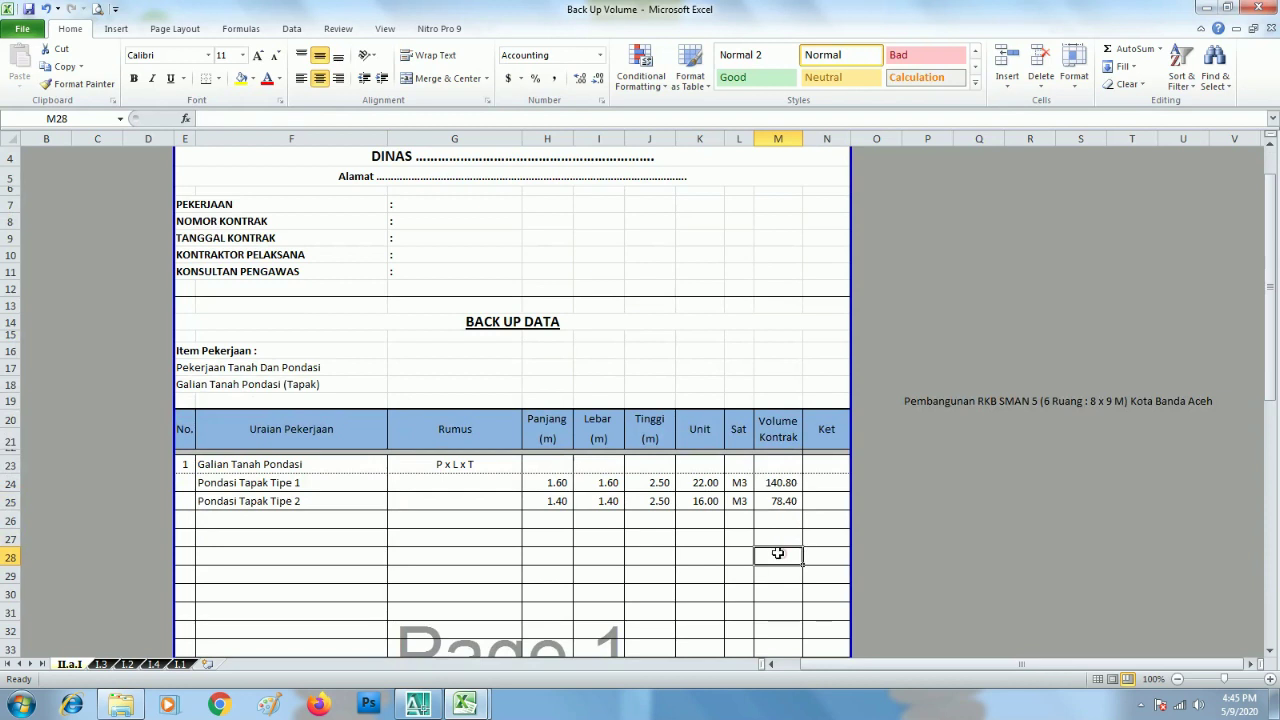
# Total the Volume Kontrak of both footing types in M26 with AutoSum over M24:M25.
pyautogui.click(778, 482)
pyautogui.click(778, 519)
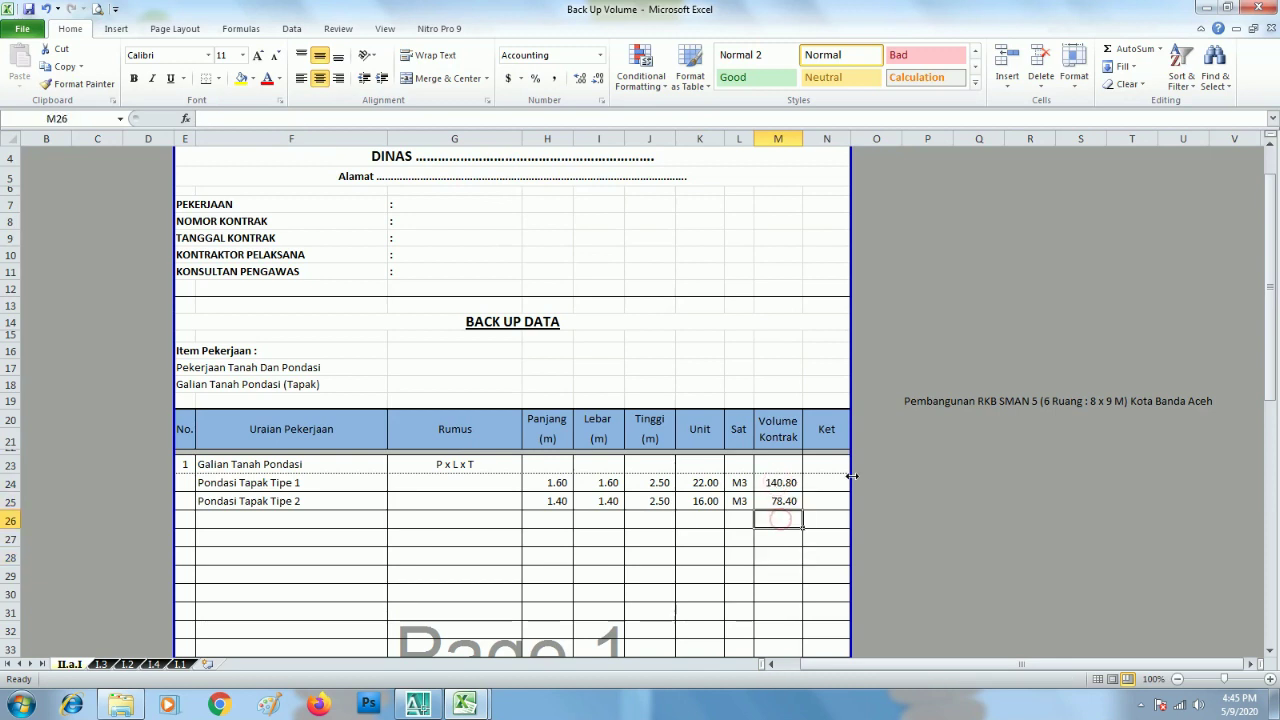
pyautogui.write('=')
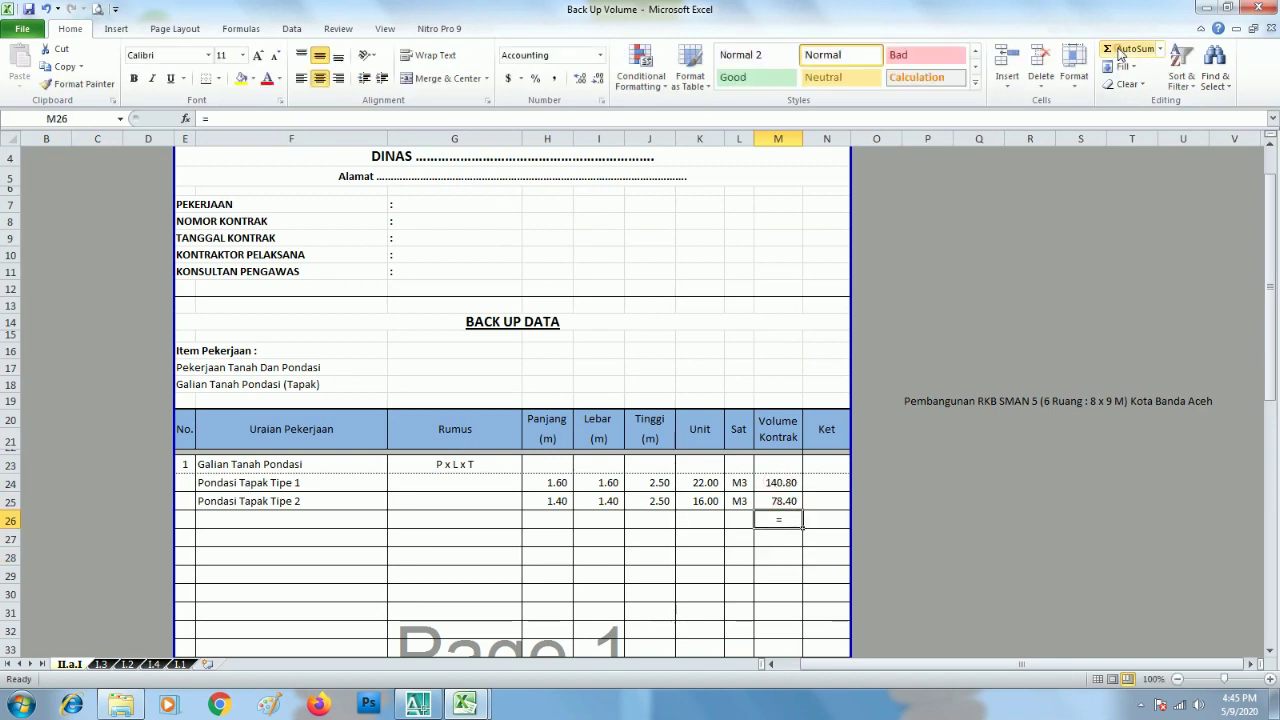
pyautogui.click(1118, 49)
pyautogui.press('Return')
pyautogui.press('Up')
pyautogui.press('Left')
pyautogui.press('Right')
pyautogui.hotkey('shift', 'Right')
pyautogui.hotkey('ctrl', 'c')
pyautogui.press('Escape')
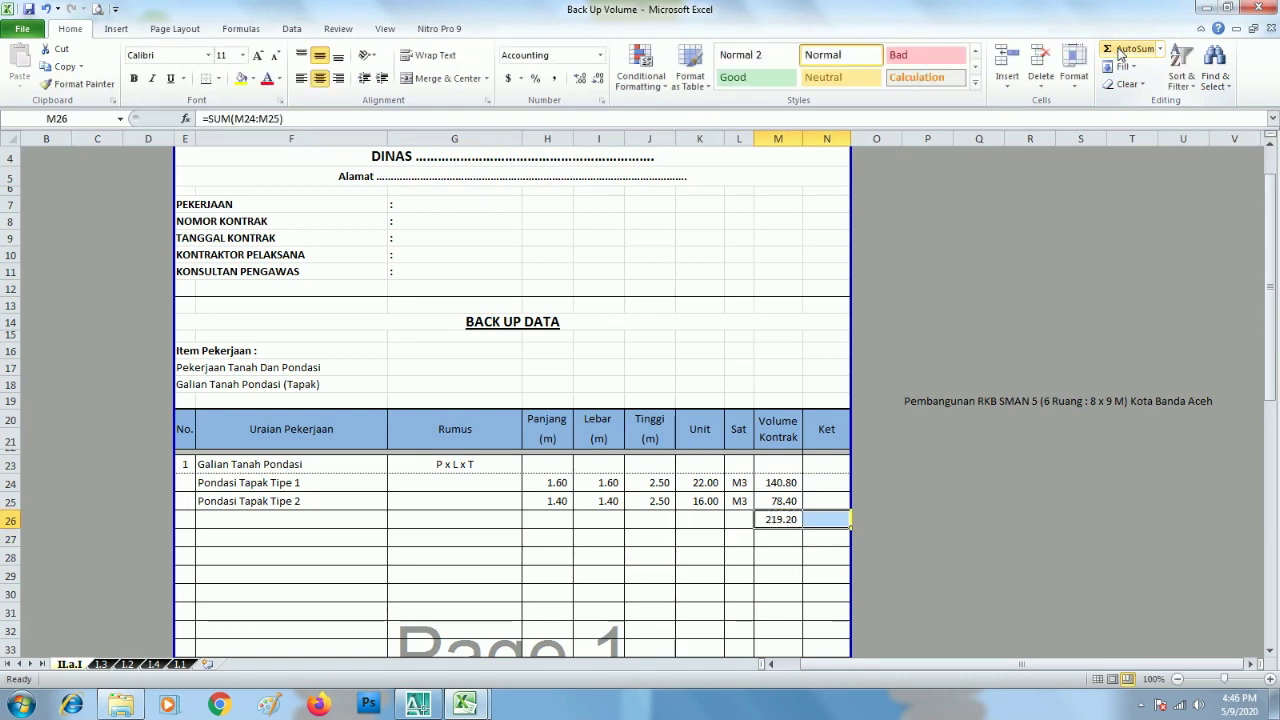
pyautogui.hotkey('shift', 'Left')
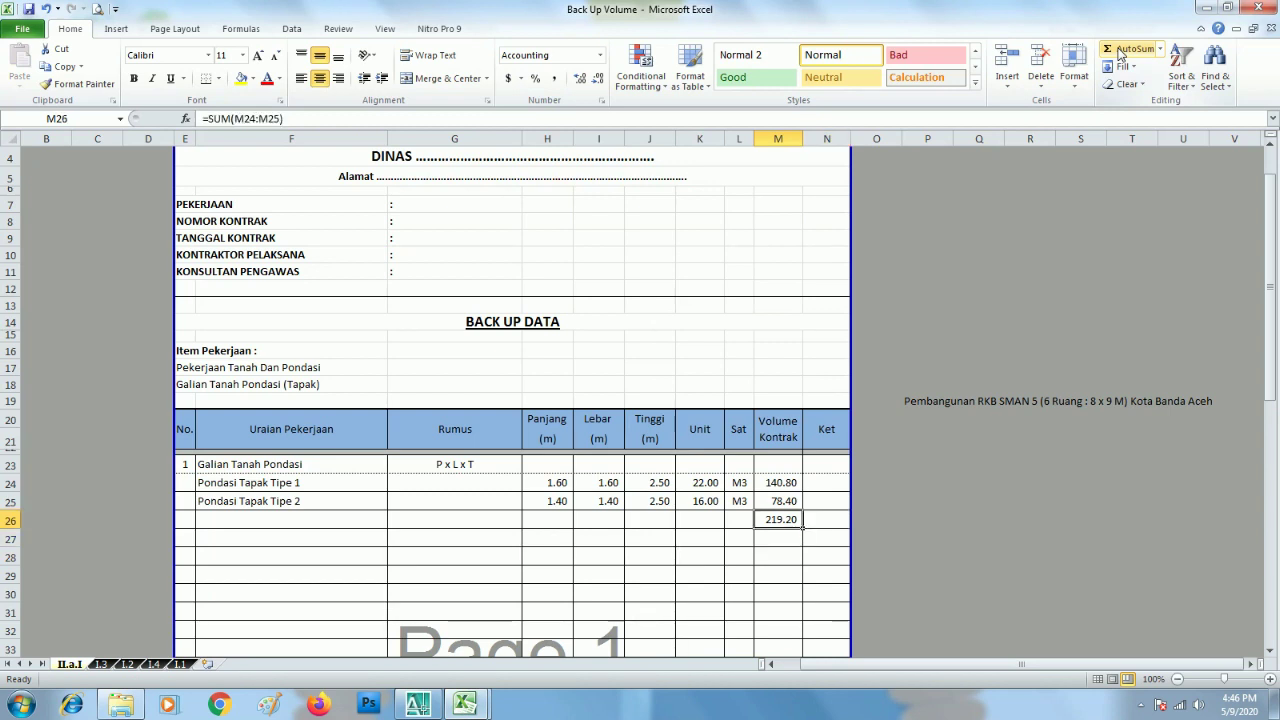
# Fill the unit cell L26 with a reference to L25, and make the total row cells L26:M26 bold.
pyautogui.hotkey('ctrl', 'b')
pyautogui.press('Down')
pyautogui.press('Left')
pyautogui.press('Up')
pyautogui.write('=')
pyautogui.press('Up')
pyautogui.press('Return')
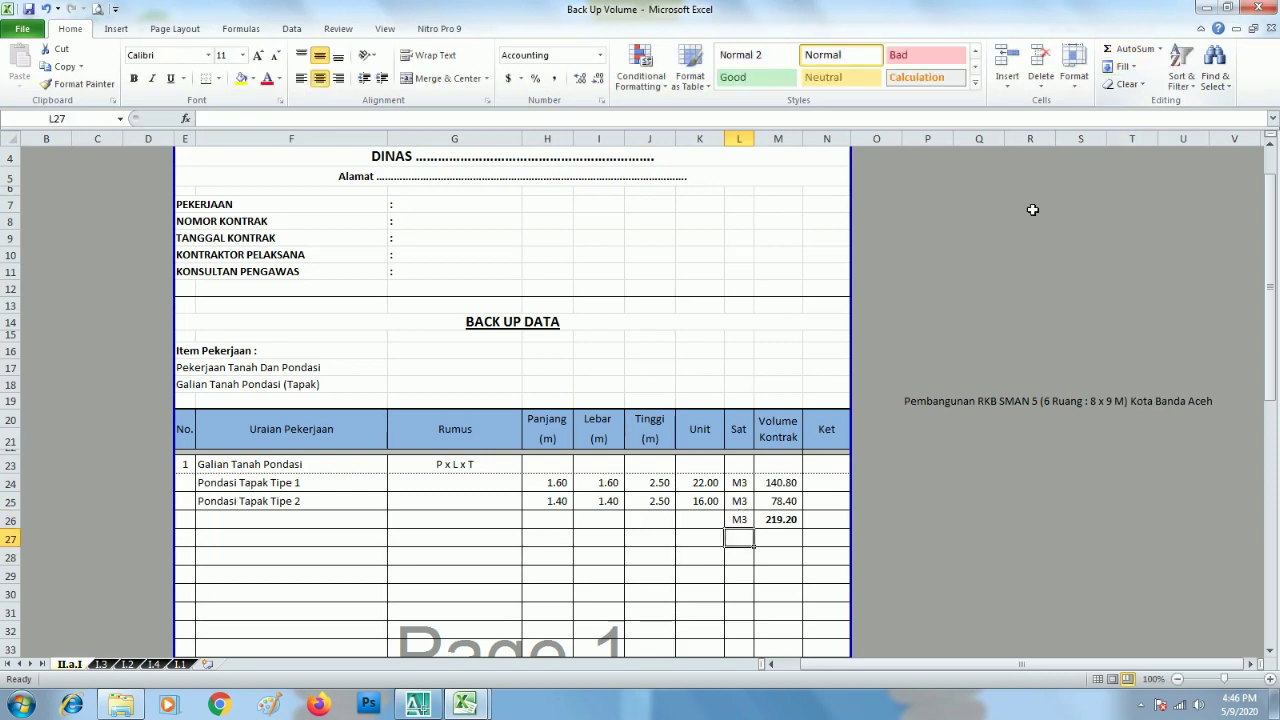
pyautogui.moveTo(740, 519); pyautogui.dragTo(780, 519)
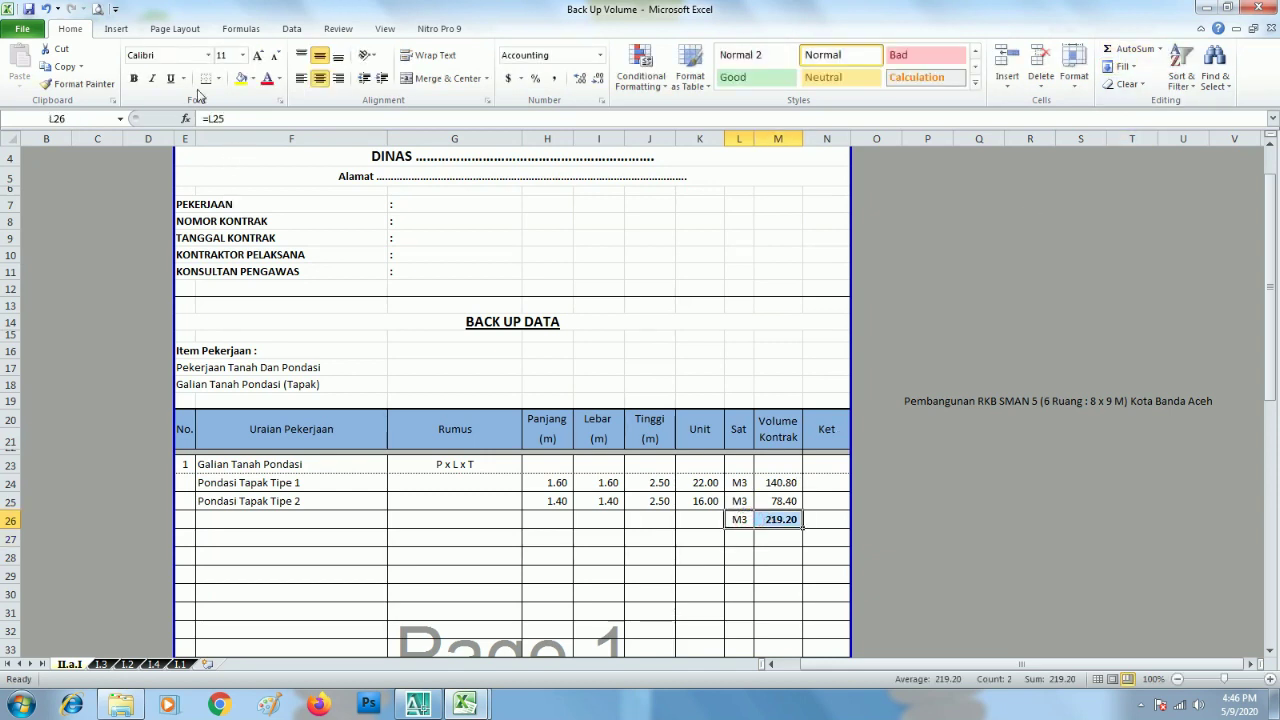
pyautogui.click(133, 78)
pyautogui.click(978, 463)
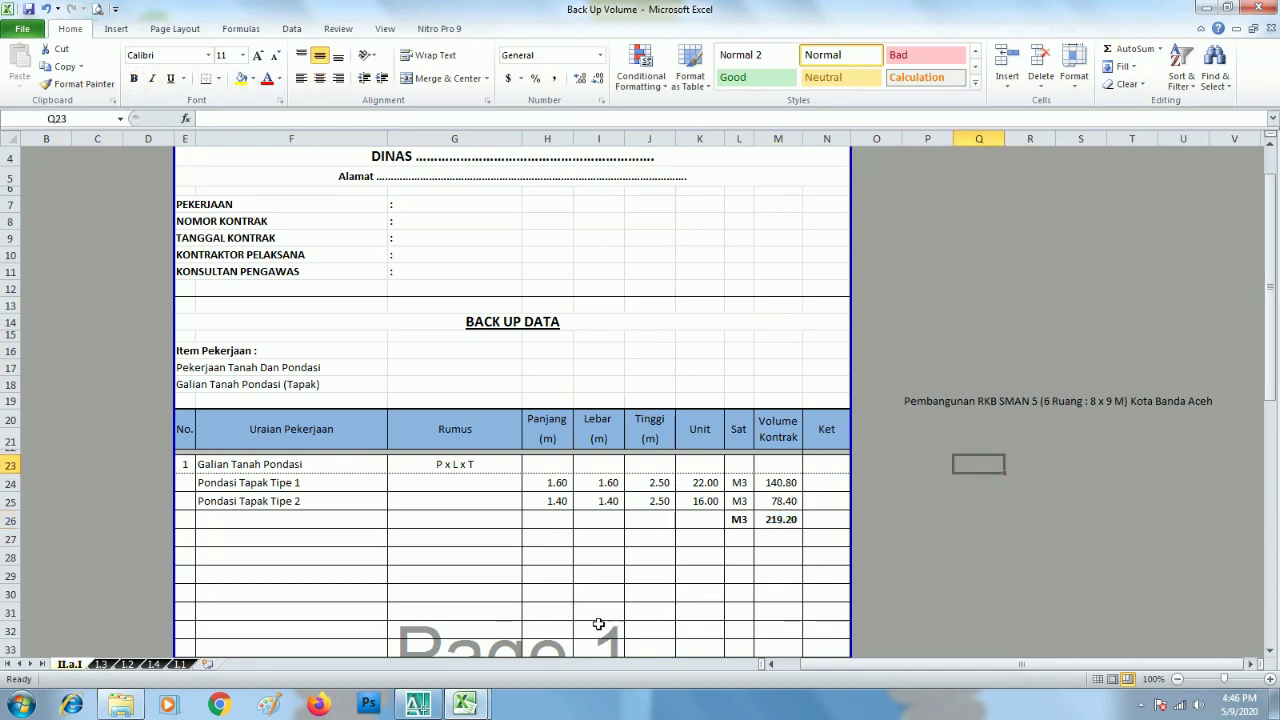
# In the RAB workbook, link the Galian Tanah Pondasi volume in H20 to cell M26 of sheet II.a.I in Back Up Volume.
pyautogui.scroll(-1, 700, 555)
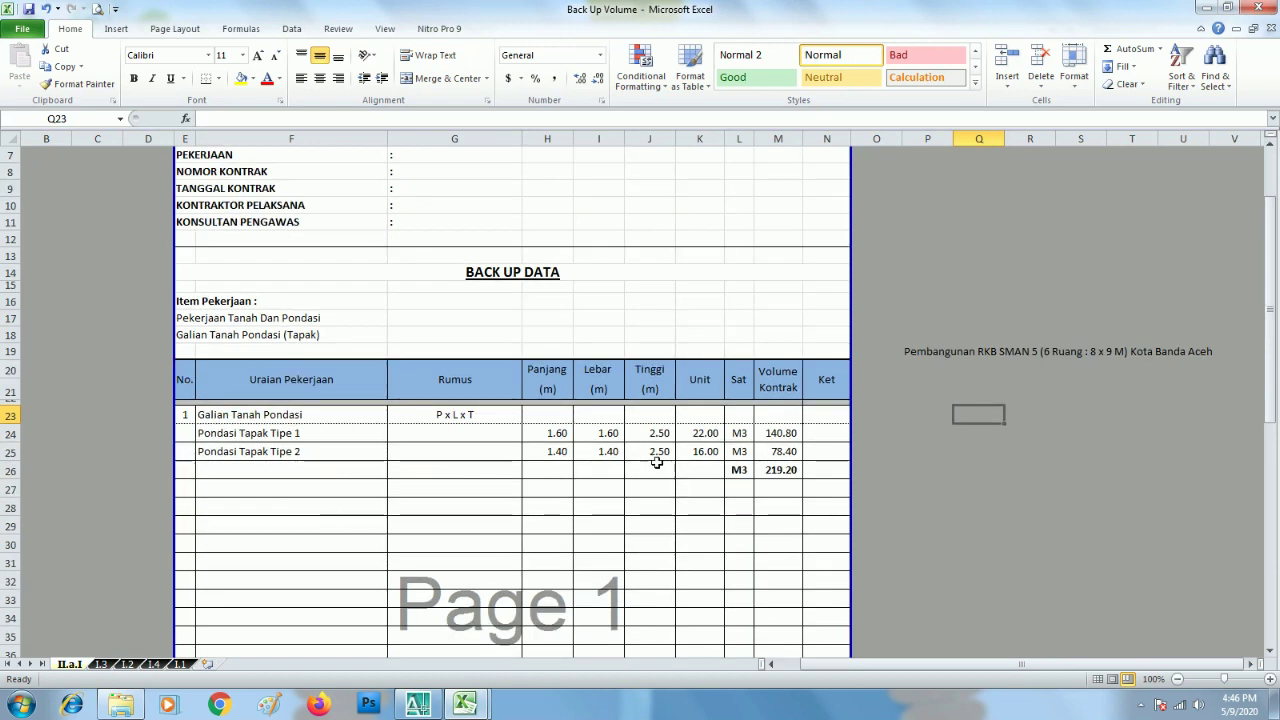
pyautogui.moveTo(465, 706)
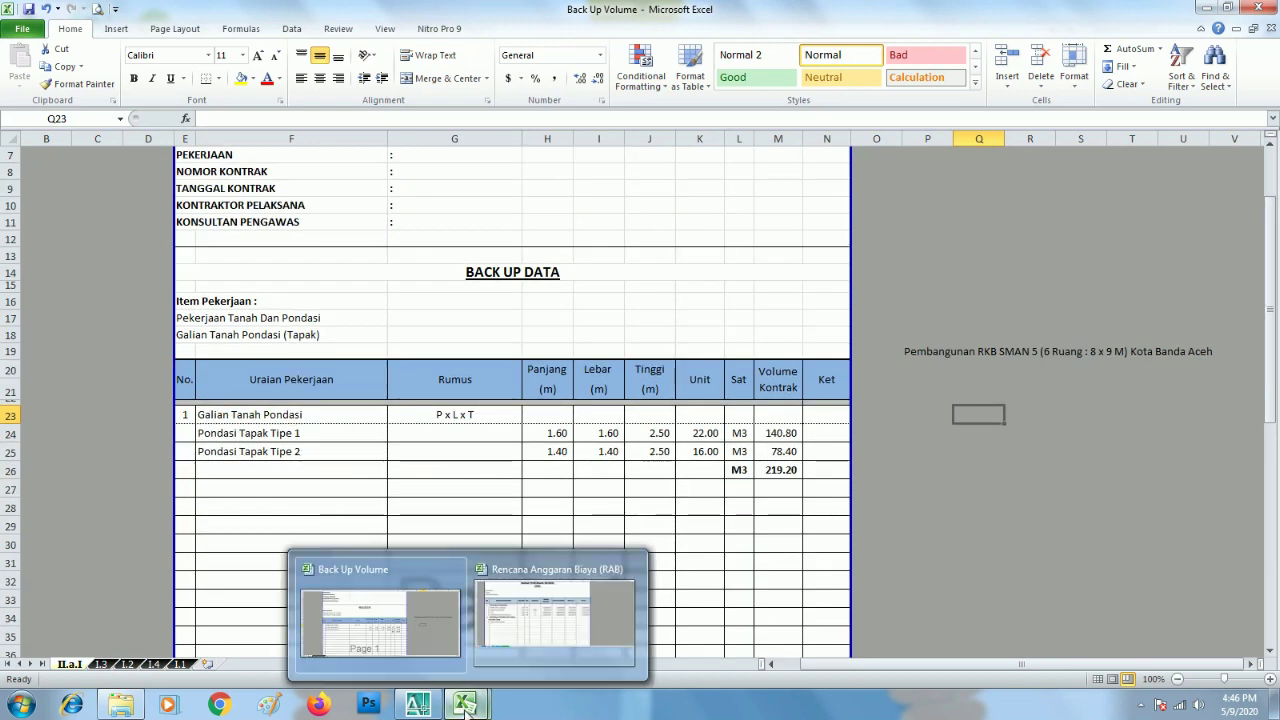
pyautogui.click(414, 626)
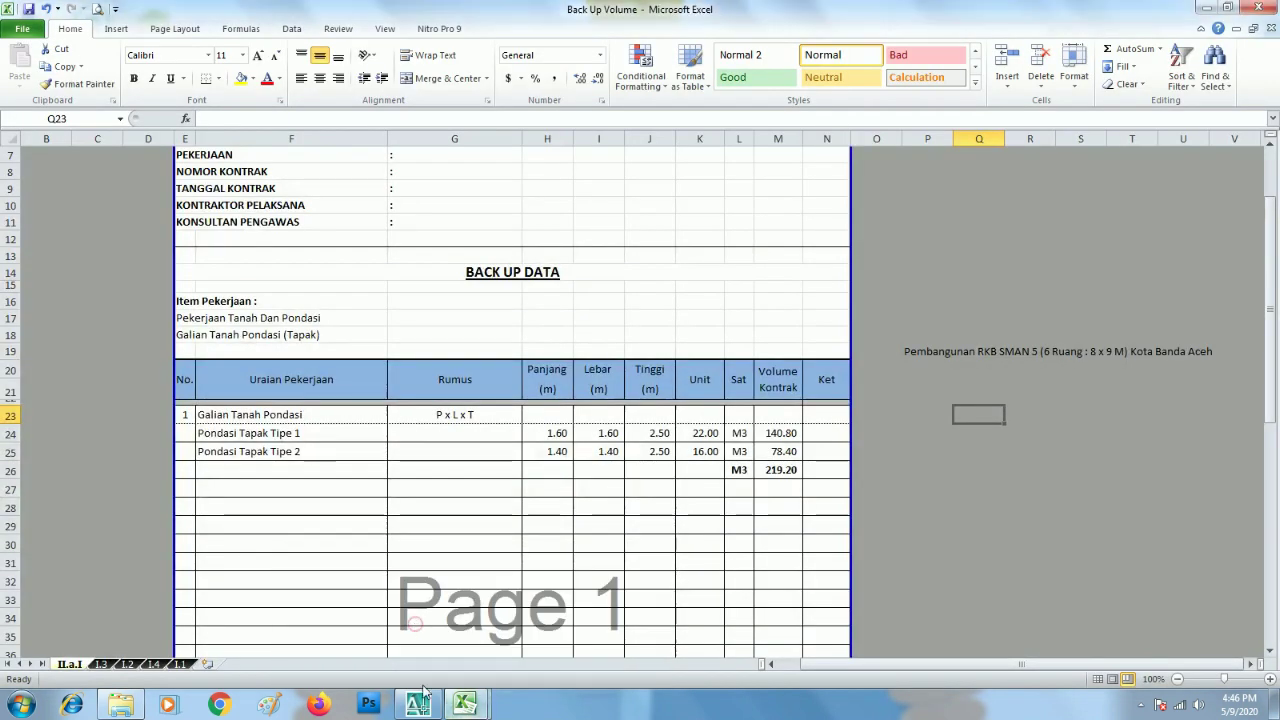
pyautogui.click(556, 628)
pyautogui.click(257, 524)
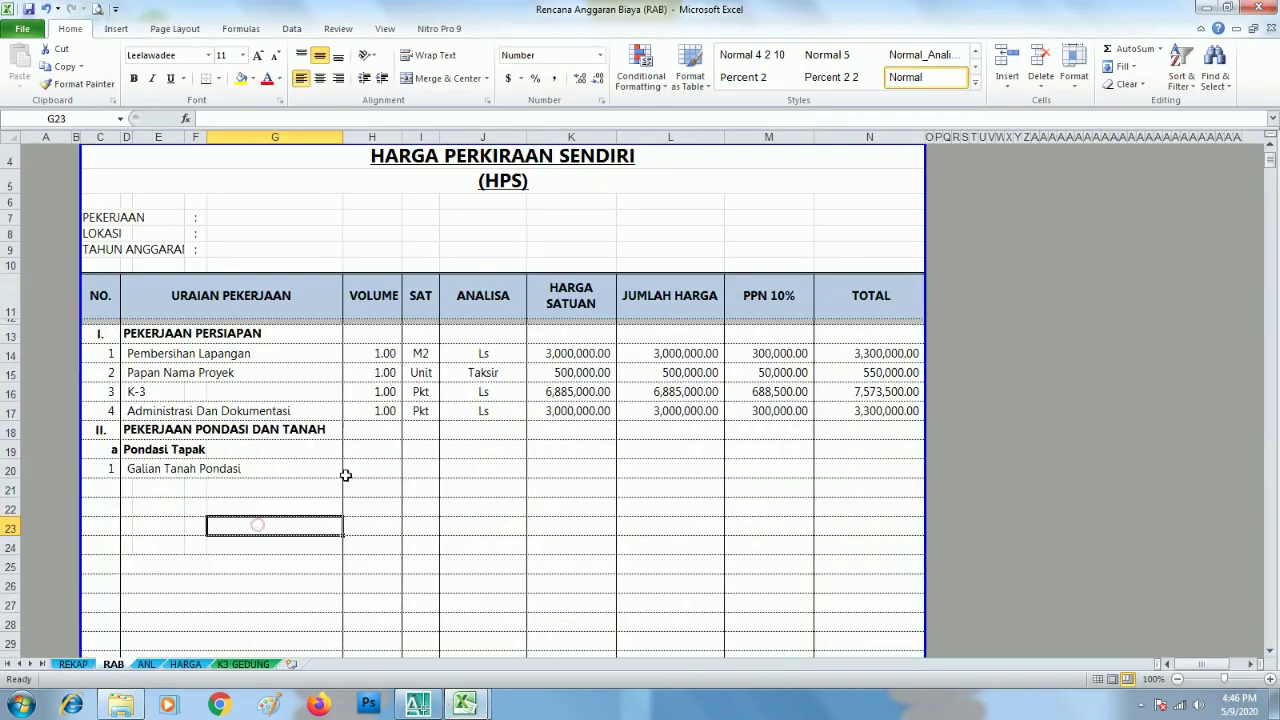
pyautogui.click(377, 468)
pyautogui.write('=')
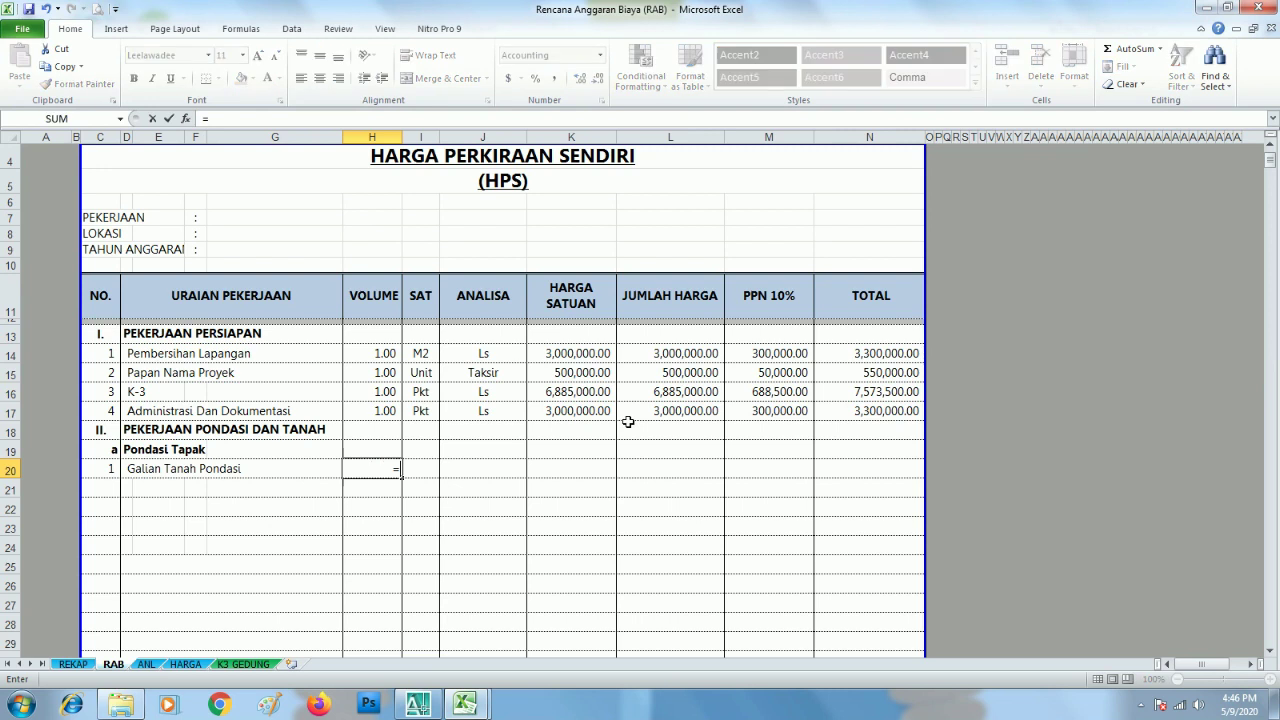
pyautogui.moveTo(464, 705)
pyautogui.click(385, 648)
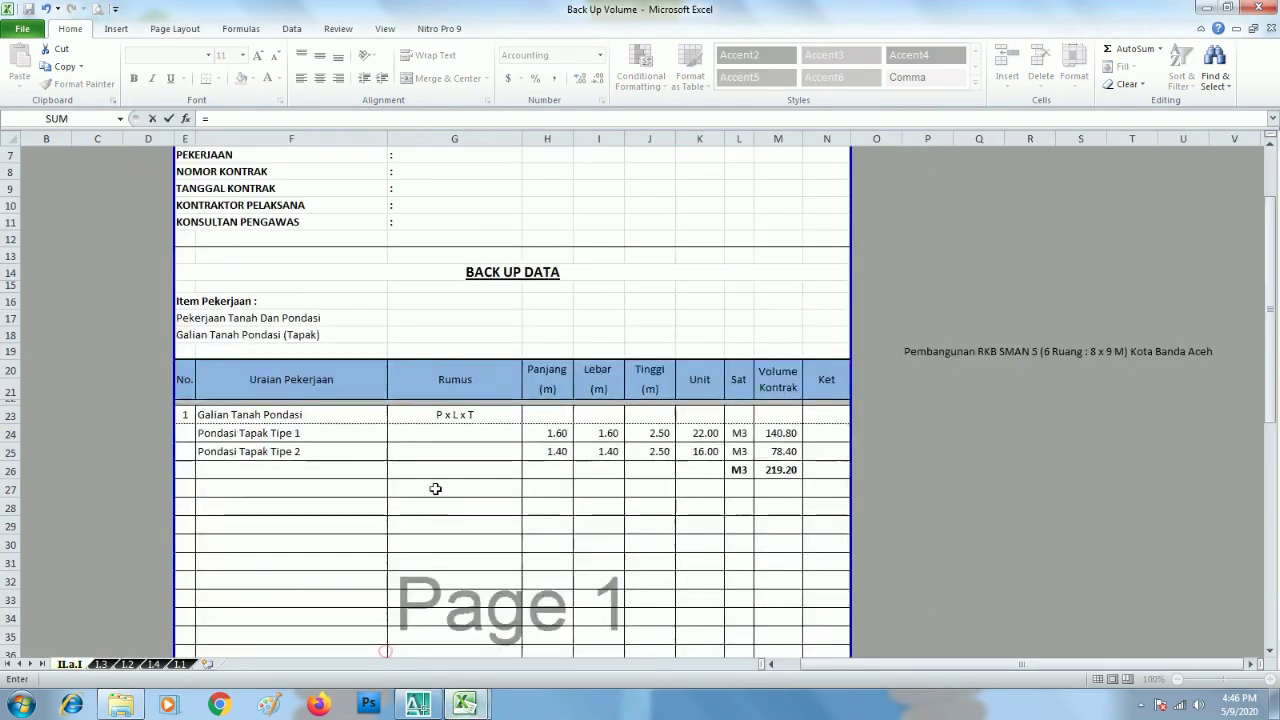
pyautogui.click(796, 471)
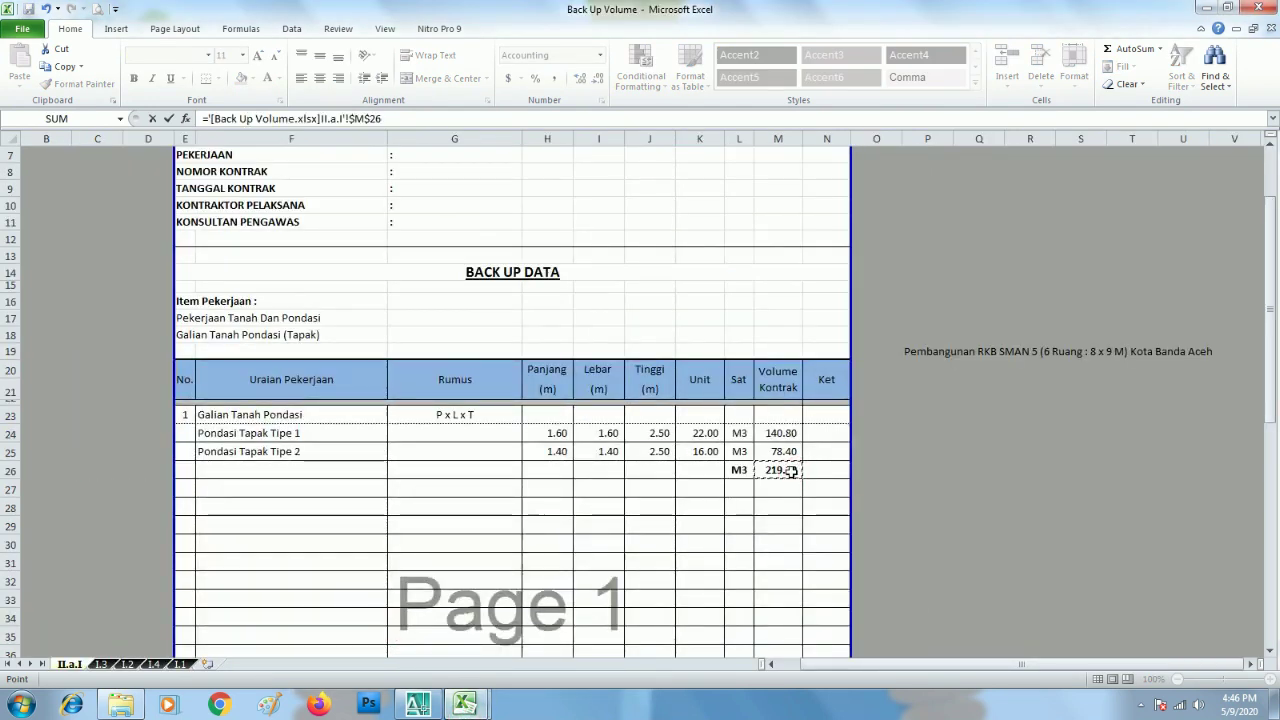
pyautogui.press('Return')
# Link the Galian Tanah Pondasi unit in I20 of the RAB sheet to cell L26 of the Back Up Volume workbook.
pyautogui.press('Up')
pyautogui.press('Right')
pyautogui.write('=')
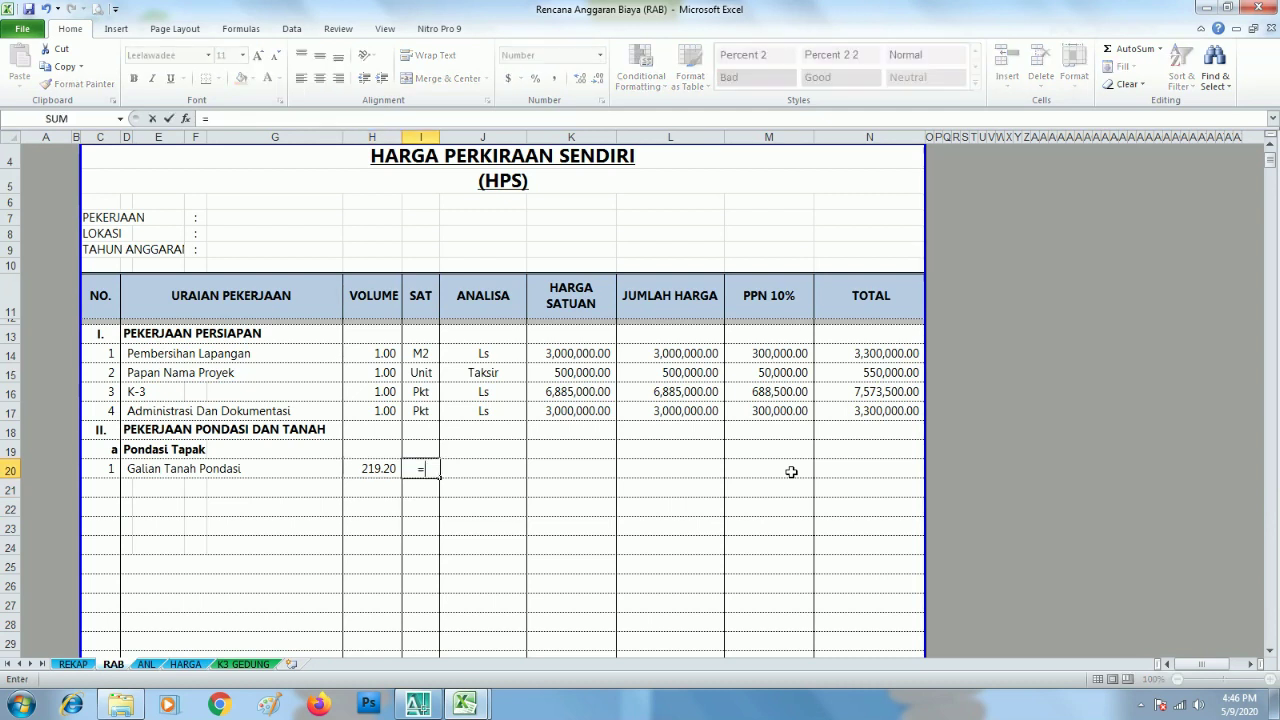
pyautogui.moveTo(464, 705)
pyautogui.click(400, 625)
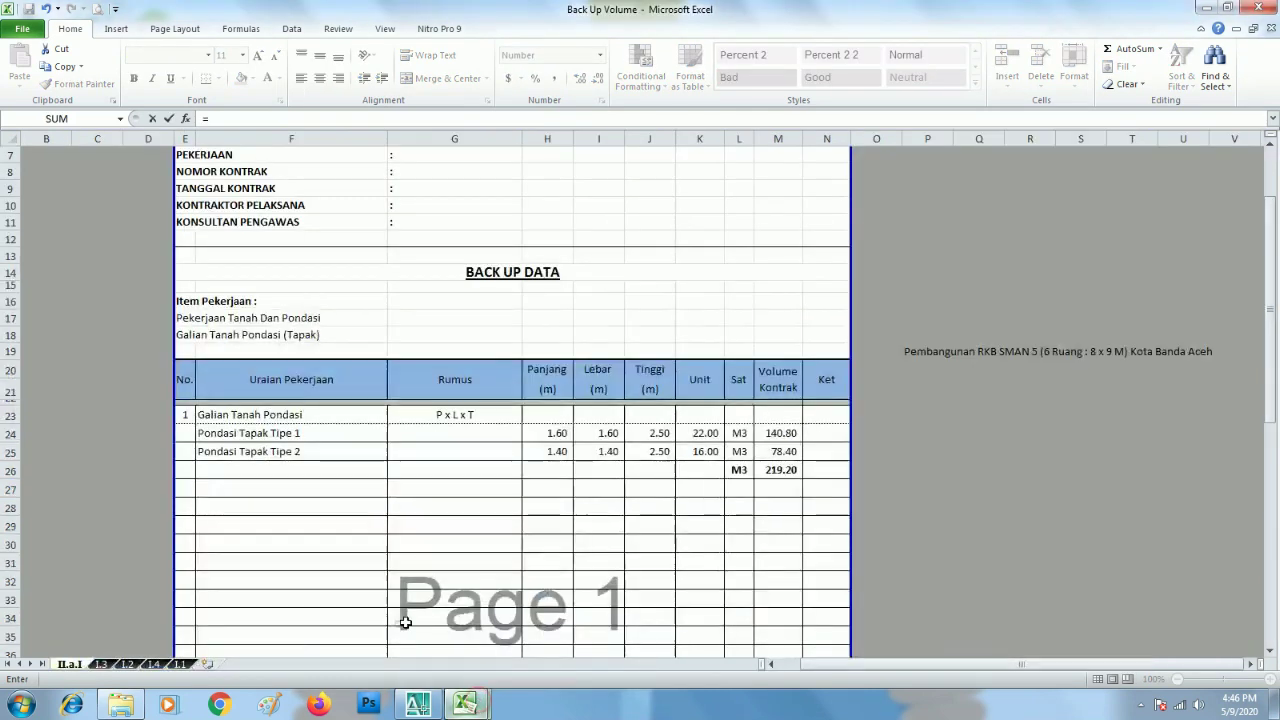
pyautogui.click(749, 470)
pyautogui.press('Return')
pyautogui.press('Up')
pyautogui.press('Right')
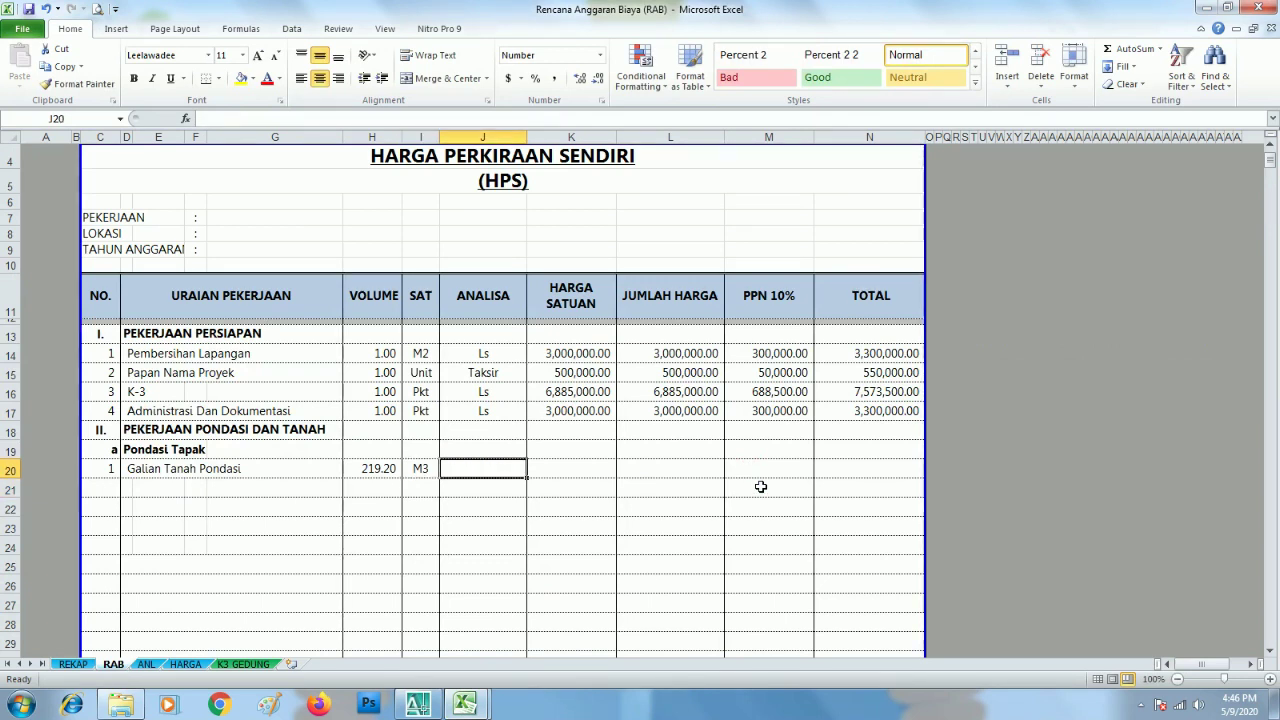
# Search the unit price analysis sheet ANL for "galian" and close the search.
pyautogui.click(146, 664)
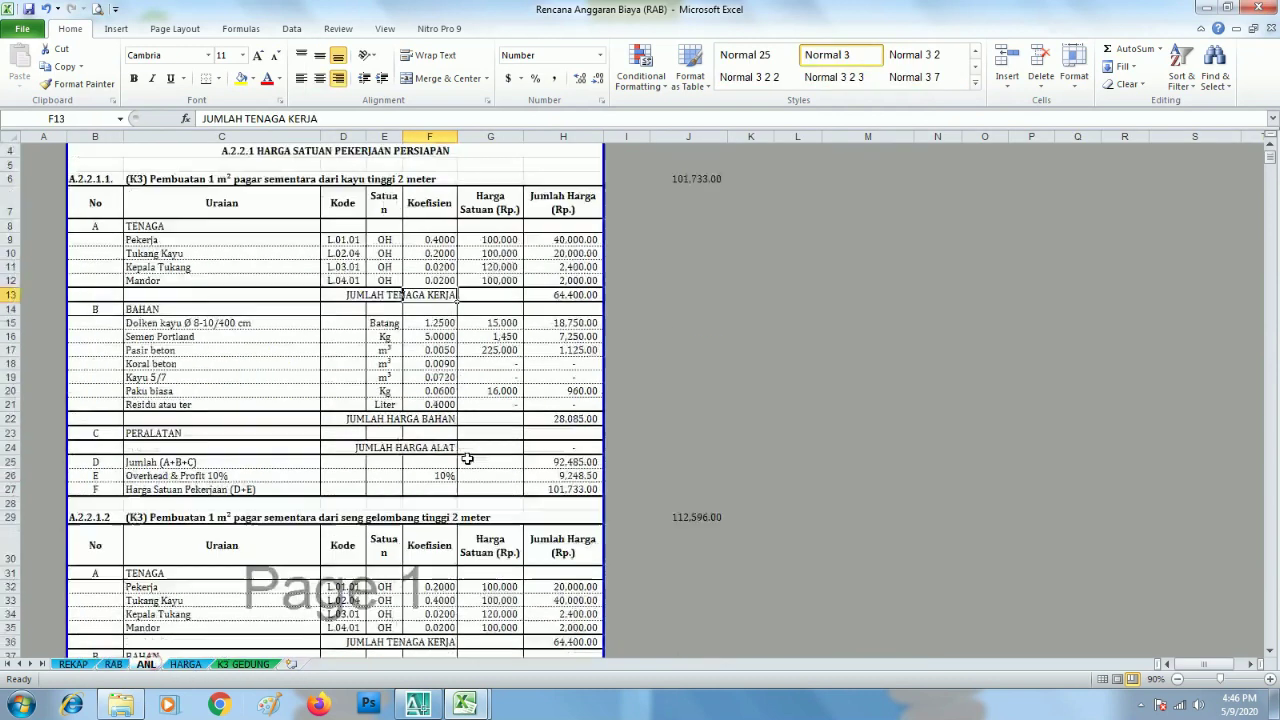
pyautogui.scroll(1, 467, 458)
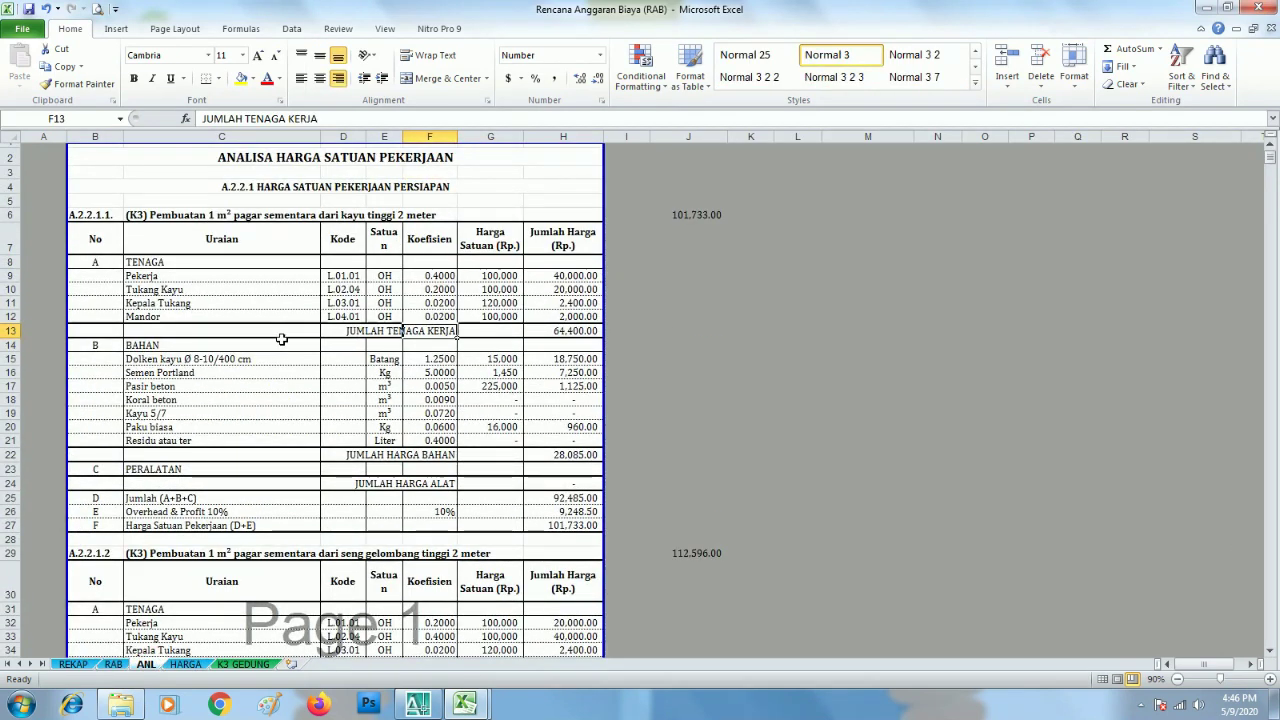
pyautogui.scroll(-10, 283, 340)
pyautogui.click(333, 340)
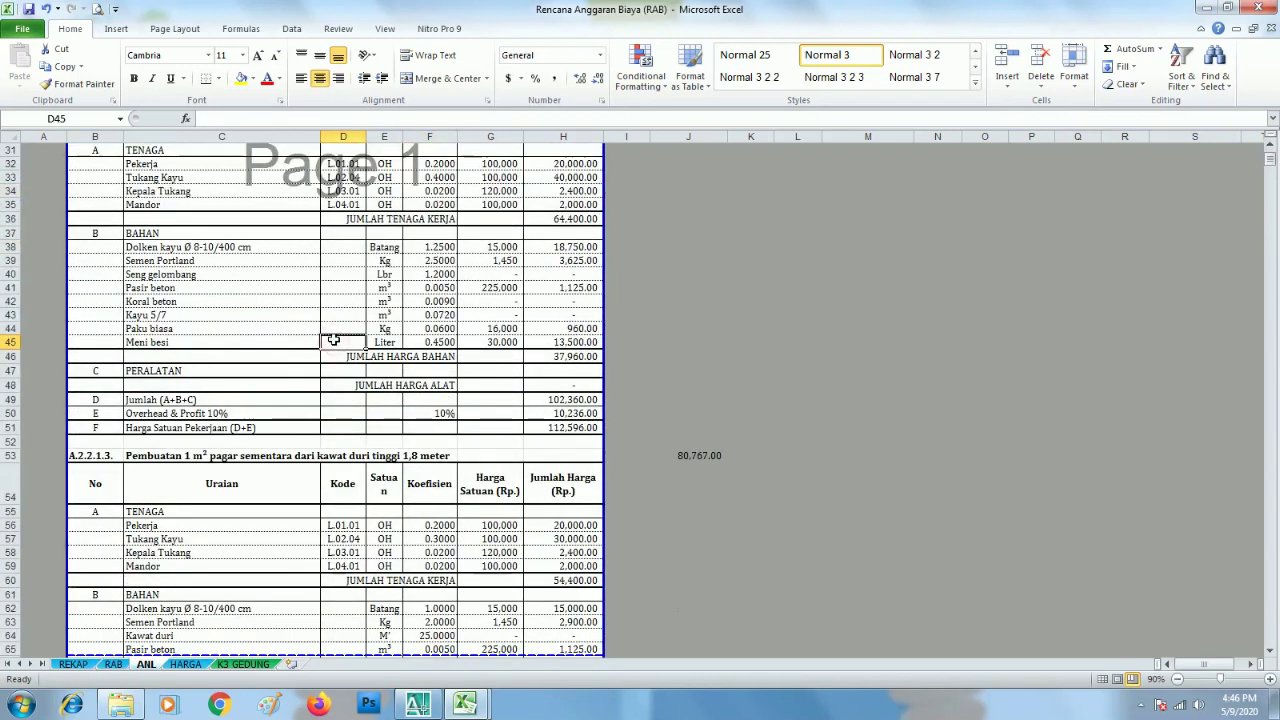
pyautogui.hotkey('ctrl', 'f')
pyautogui.write('galian')
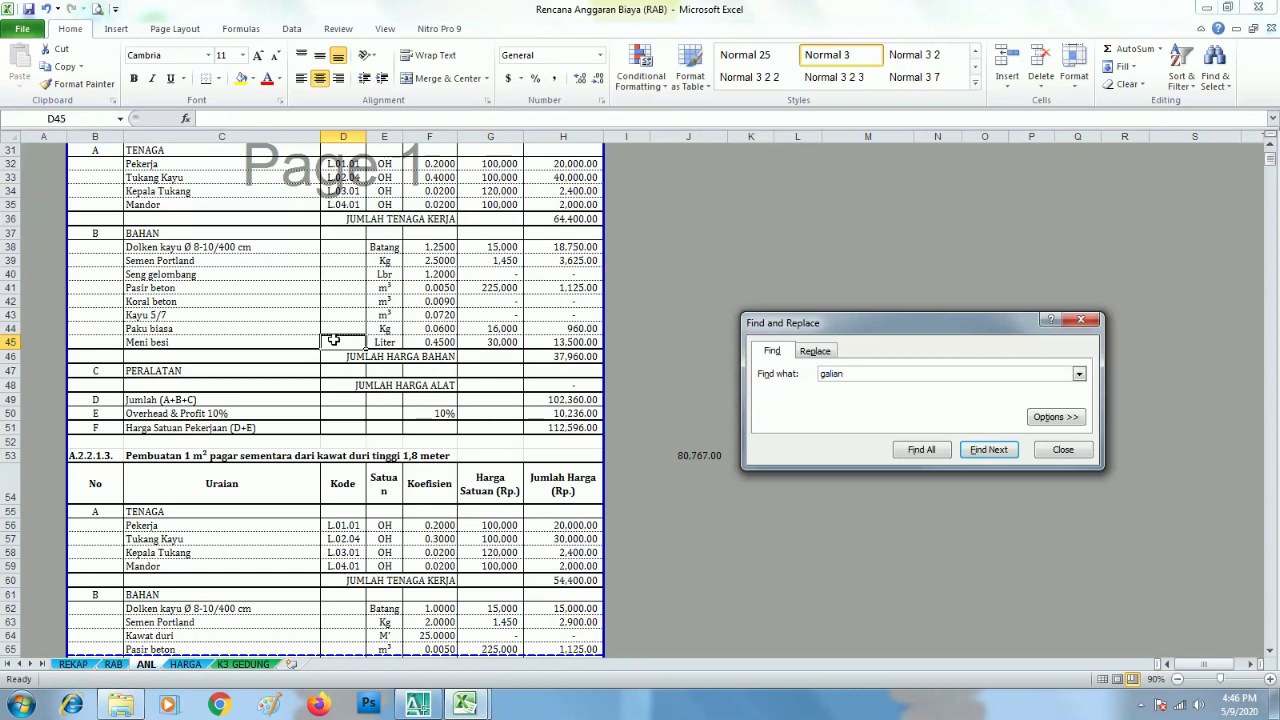
pyautogui.press('Return')
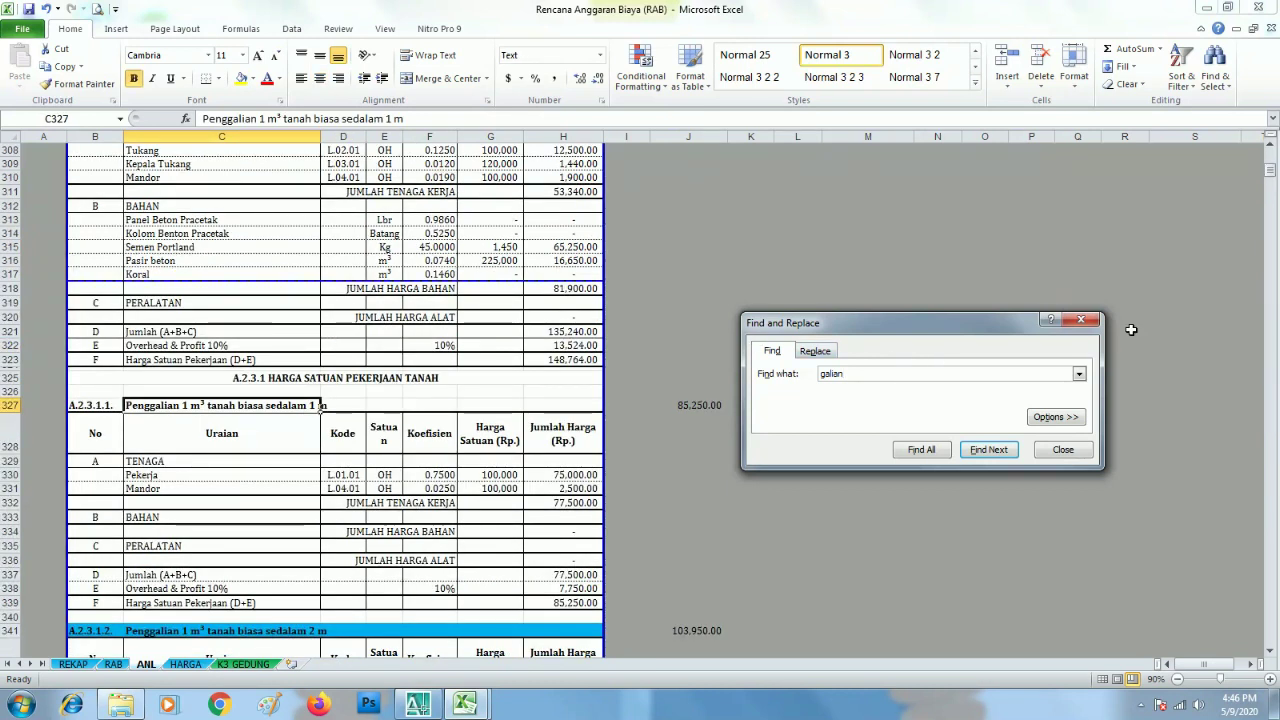
pyautogui.click(1081, 320)
# Compare the excavation analyses and select the title of A.2.3.1.2, Penggalian 1 m³ tanah biasa sedalam 2 m.
pyautogui.scroll(-7, 1086, 314)
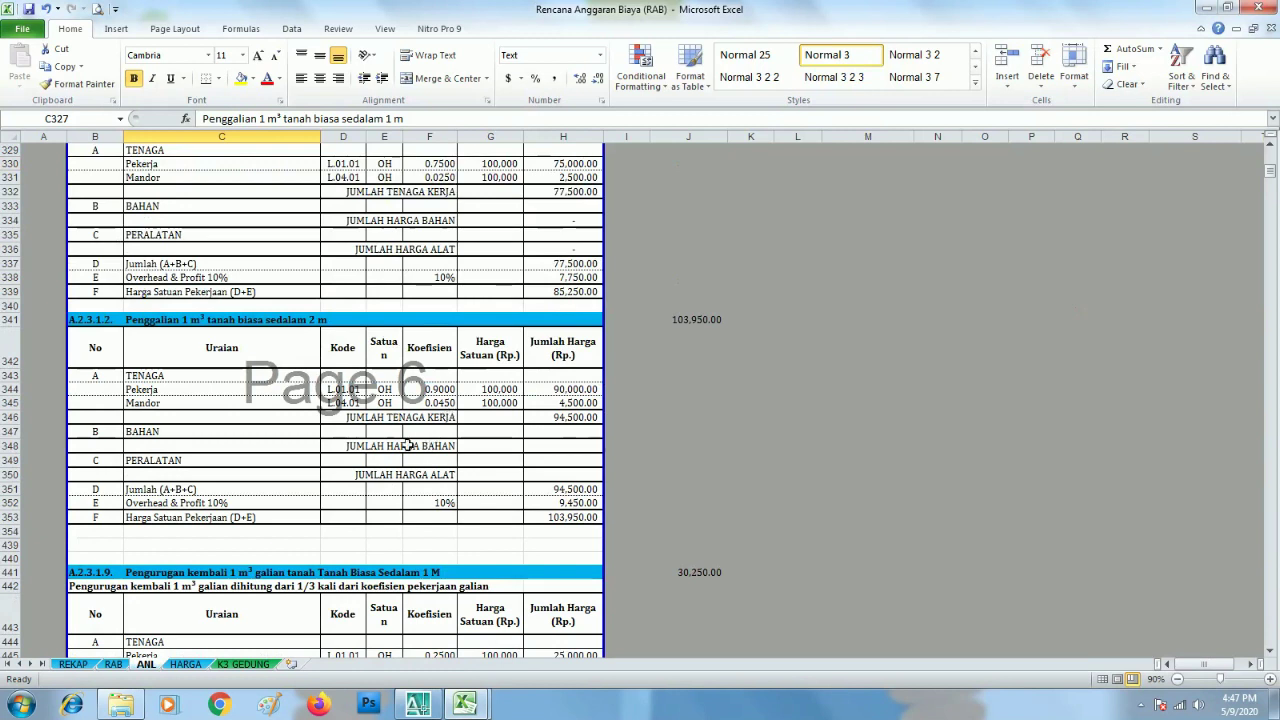
pyautogui.scroll(2, 407, 445)
pyautogui.scroll(-1, 208, 460)
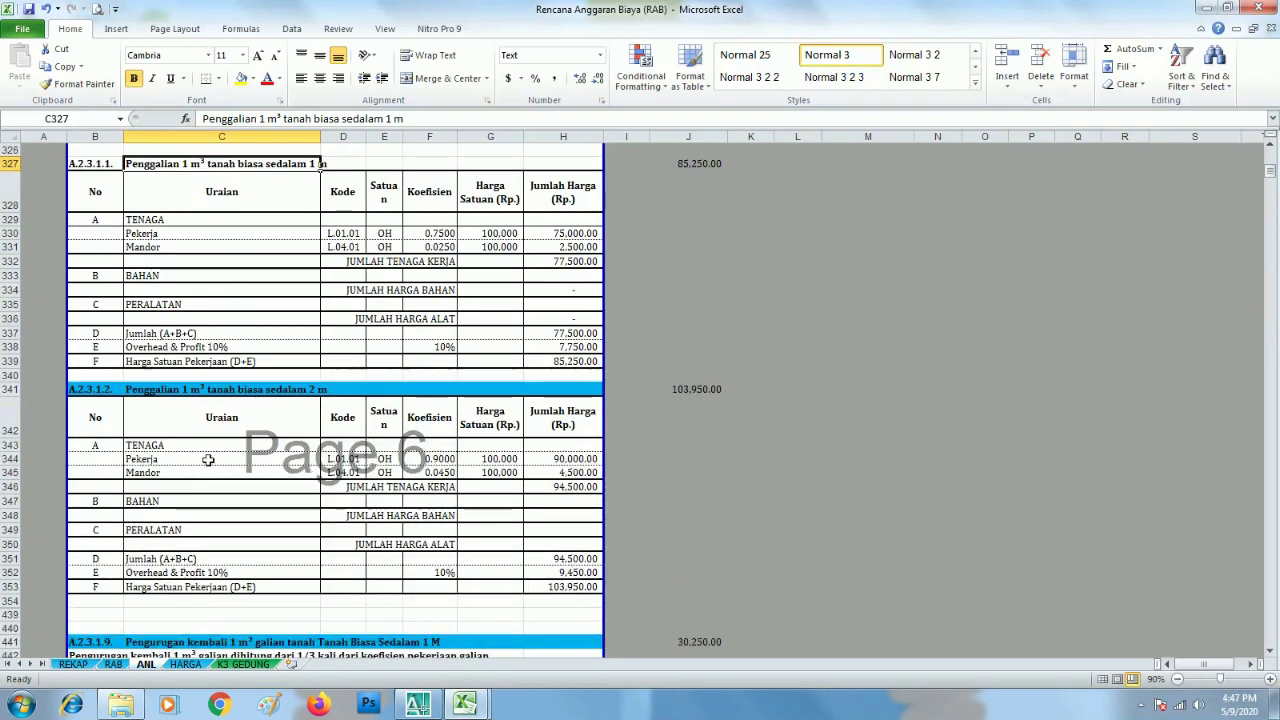
pyautogui.click(143, 390)
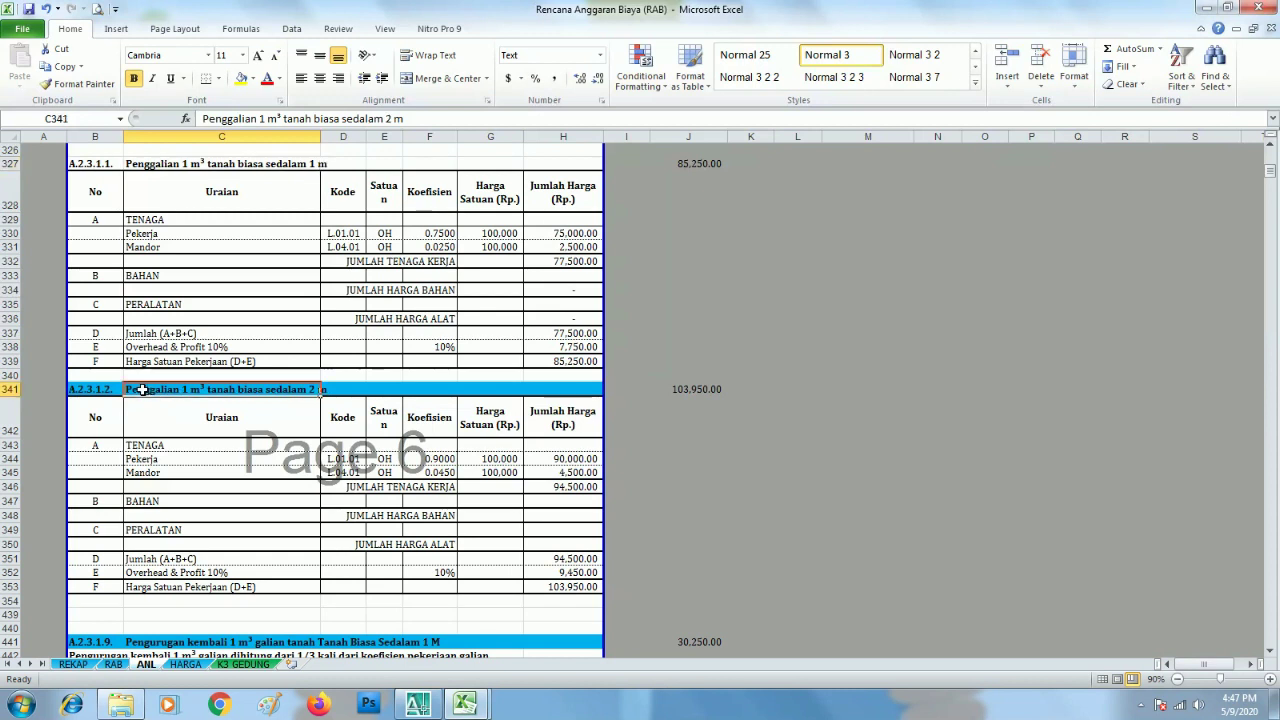
# Switch to AutoCAD to check the footing excavation depth in the section detail, and return to the ANL sheet in Excel.
pyautogui.click(435, 708)
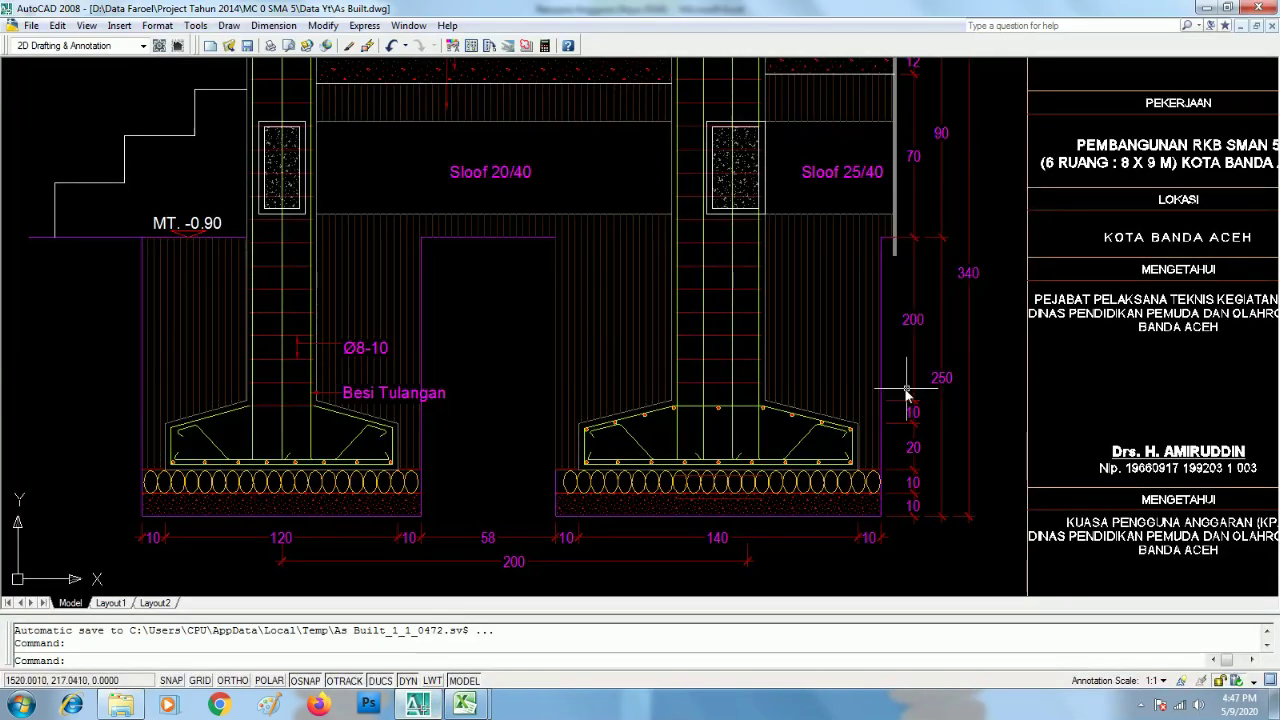
pyautogui.click(436, 700)
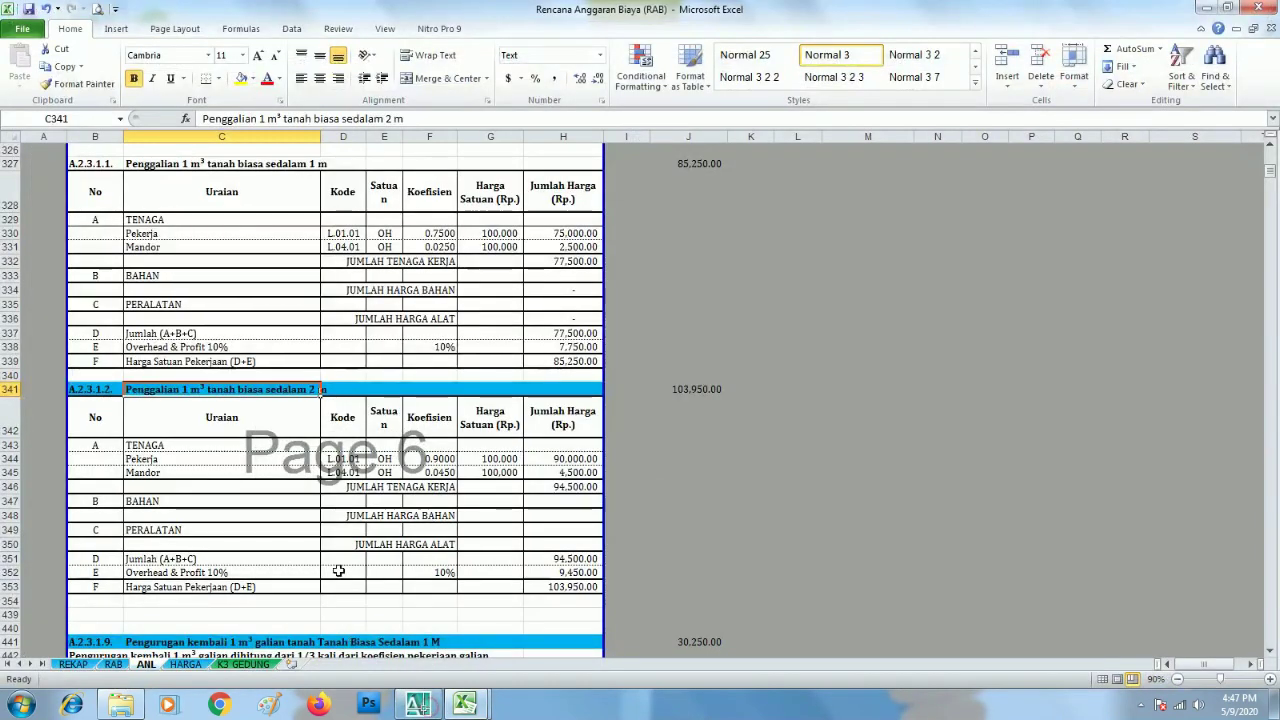
pyautogui.scroll(-1, 100, 555)
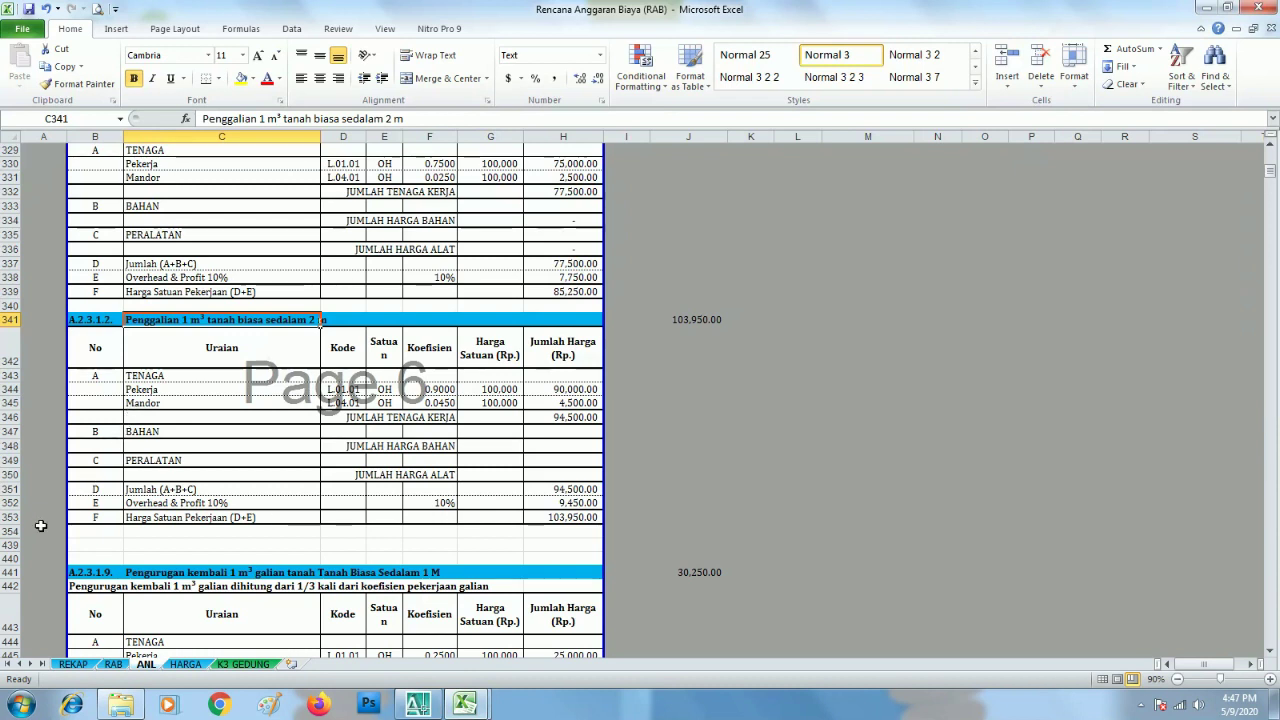
# Decline the ESET LiveGrid feedback system request, keeping the A.2.3.1.2 analysis title selected.
pyautogui.click(232, 380)
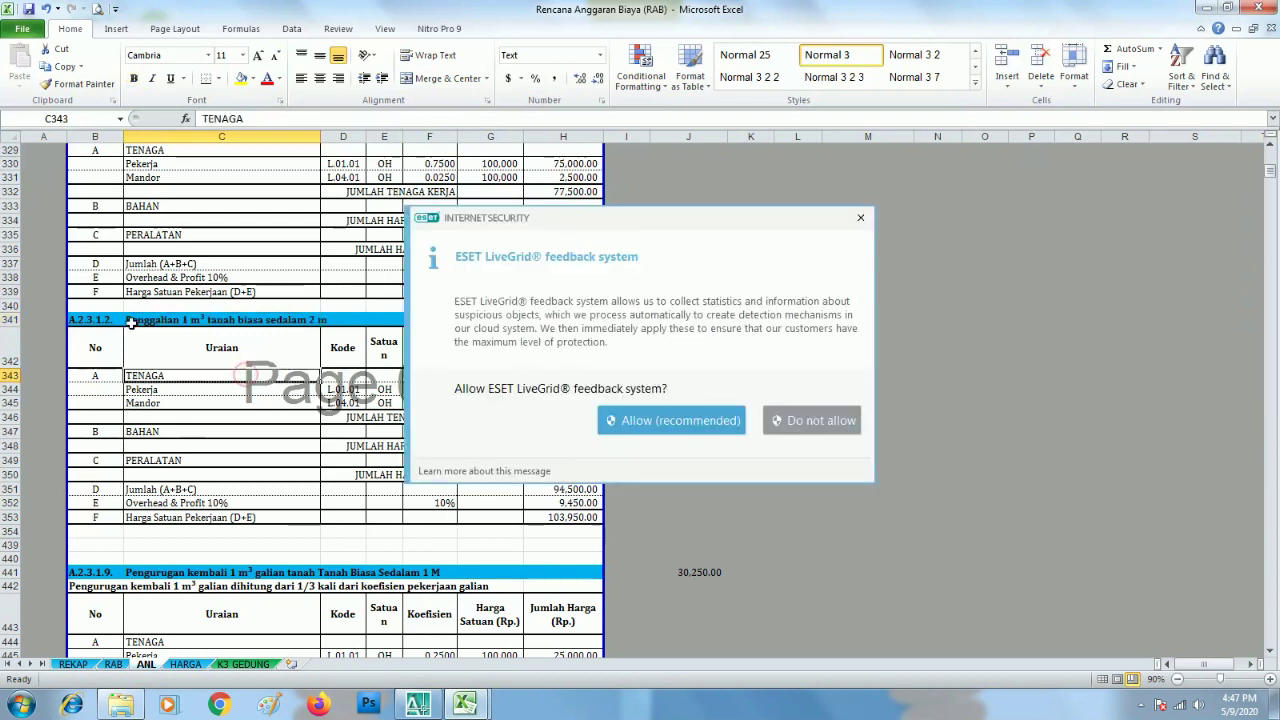
pyautogui.click(185, 319)
pyautogui.click(815, 421)
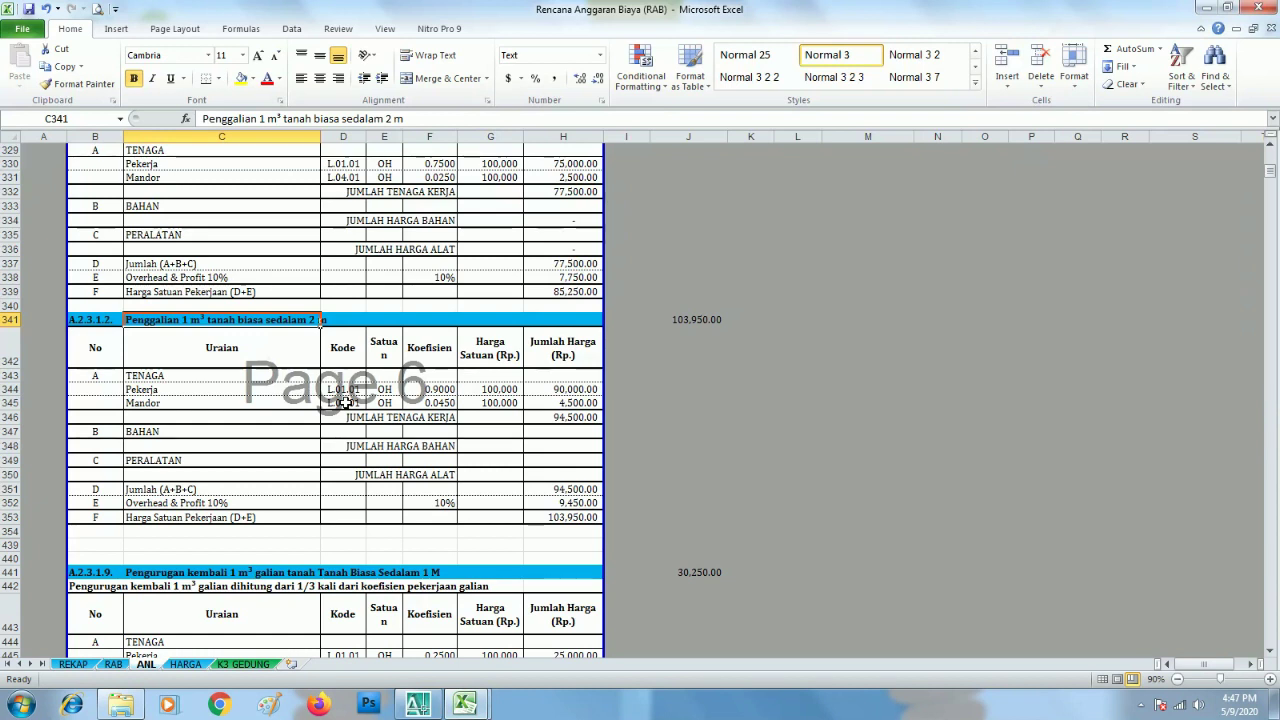
# Examine the labour rows and coefficients of analysis A.2.3.1.2 for excavating ordinary soil to 2 m depth.
pyautogui.click(351, 447)
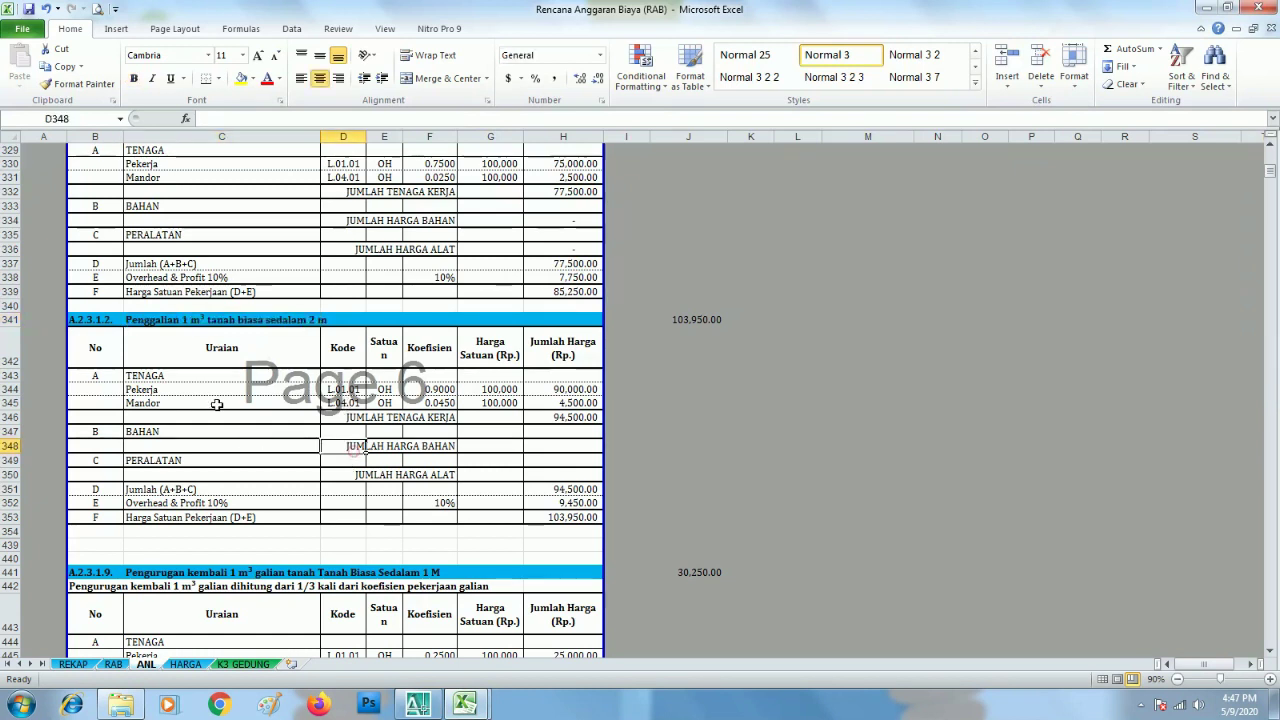
pyautogui.click(140, 322)
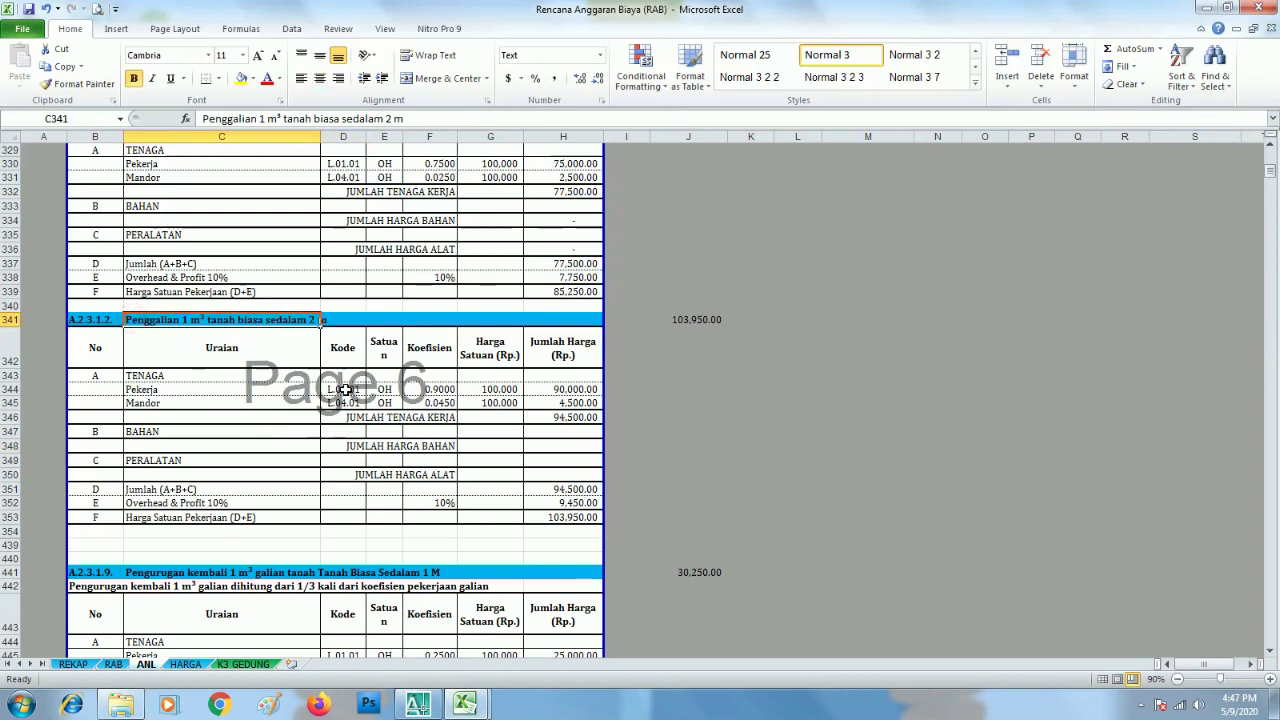
pyautogui.click(383, 389)
pyautogui.click(284, 385)
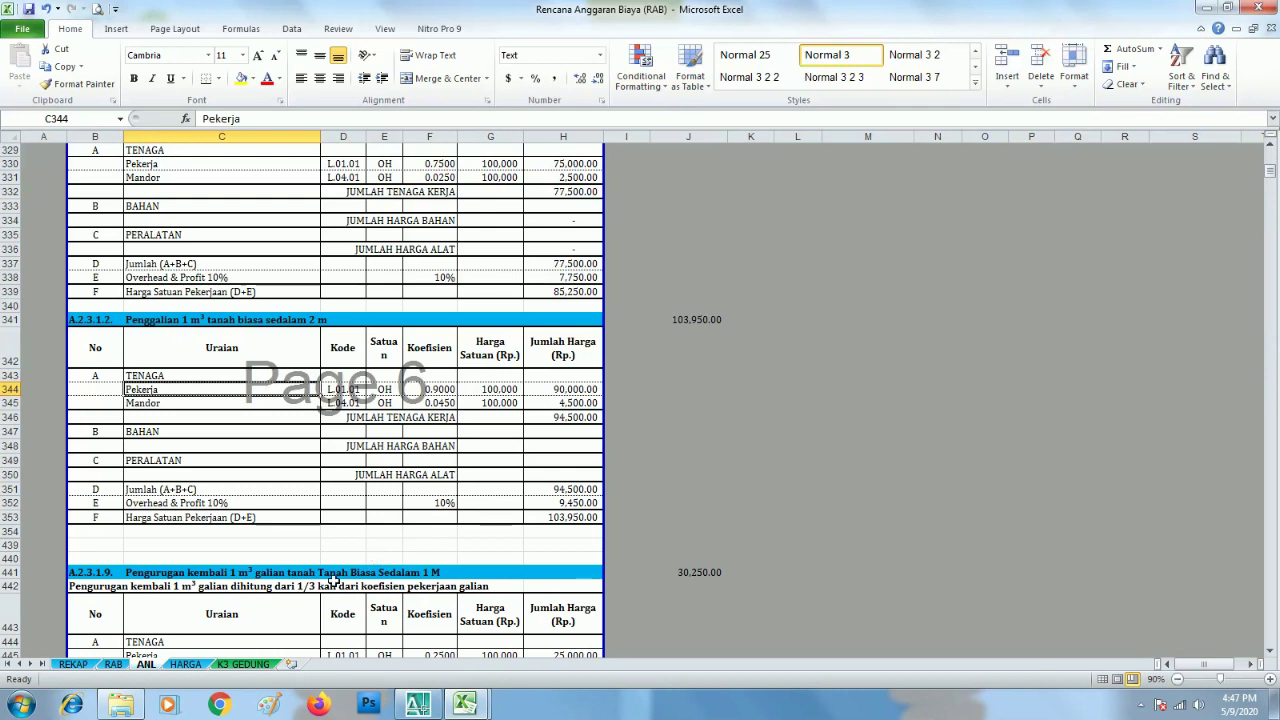
# Link the ANALISA cell of Galian Tanah Pondasi in RAB to the analysis code A.2.3.1.2 with =ANL!B341.
pyautogui.click(113, 664)
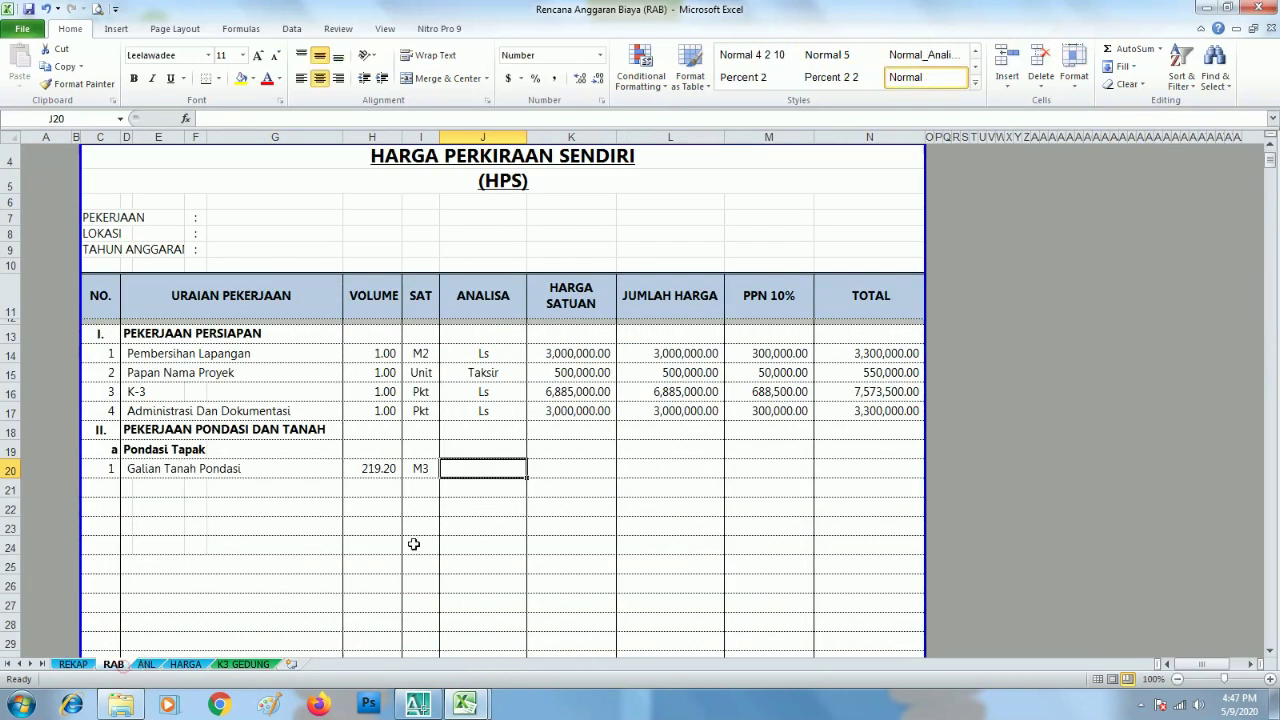
pyautogui.write('=')
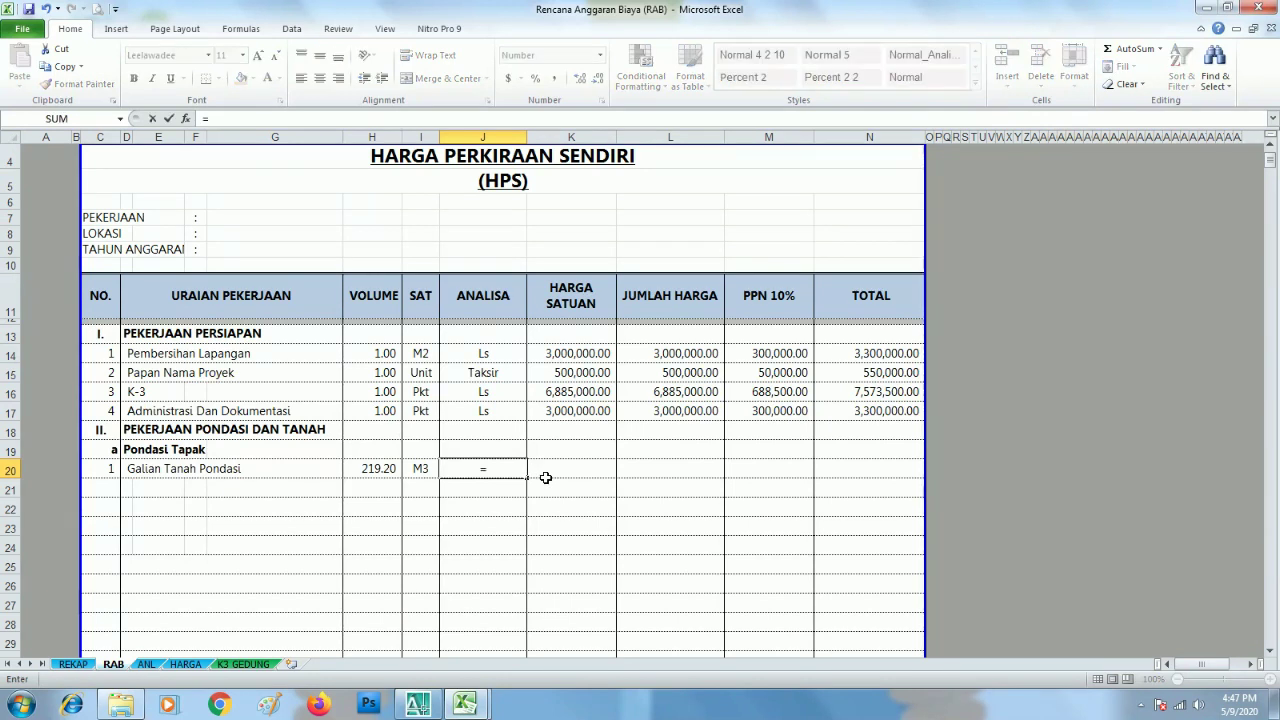
pyautogui.click(146, 664)
pyautogui.click(92, 320)
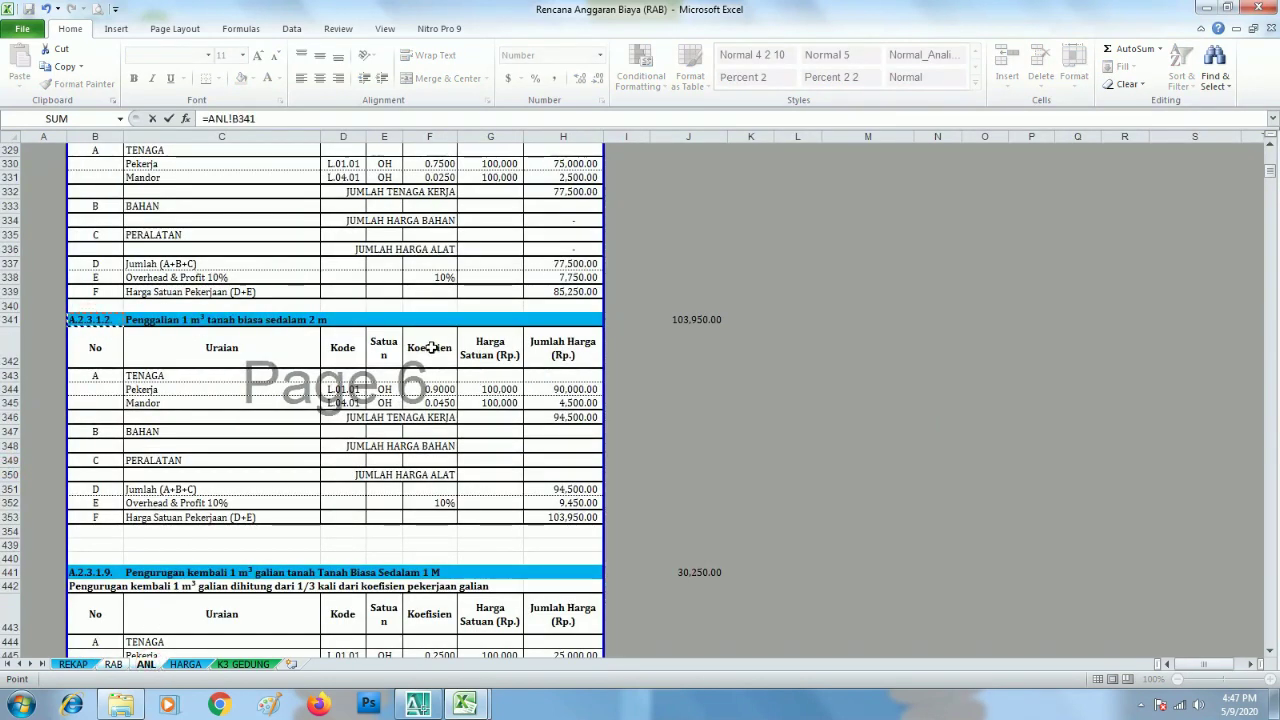
pyautogui.press('Return')
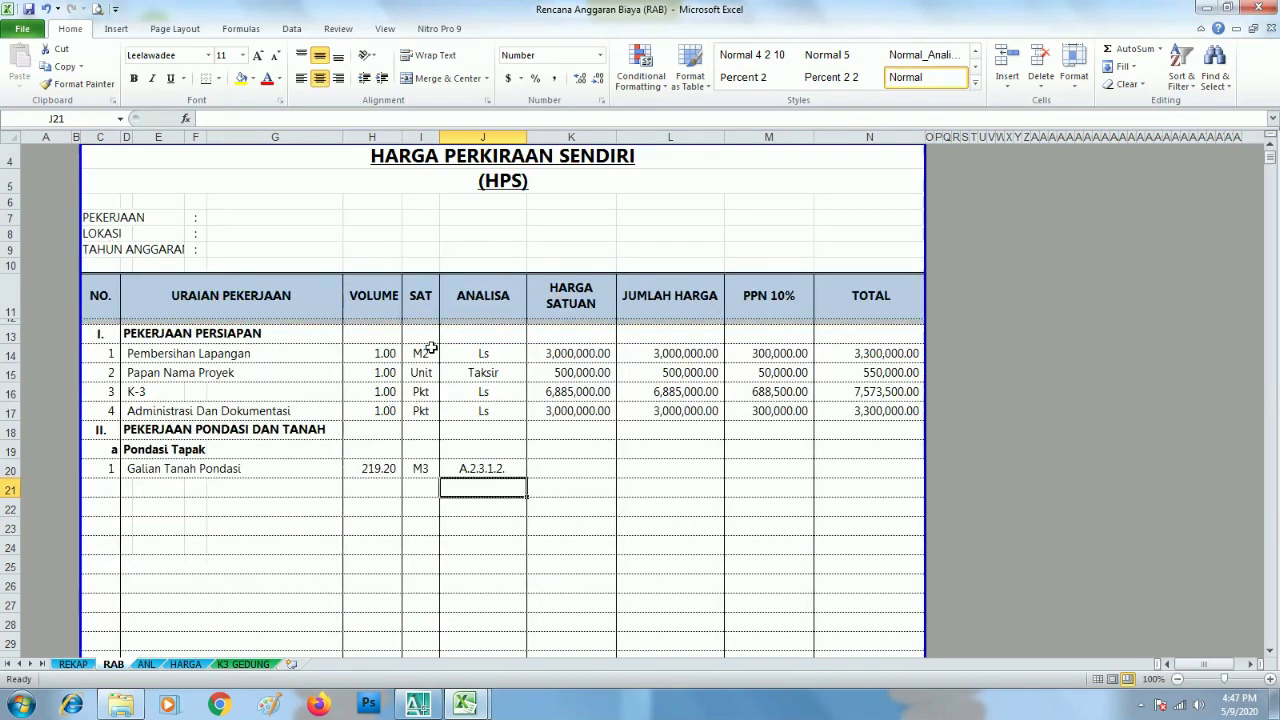
# Link the HARGA SATUAN of Galian Tanah Pondasi to the A.2.3.1.2 unit price with =ANL!H353.
pyautogui.press('Up')
pyautogui.press('Right')
pyautogui.write('=')
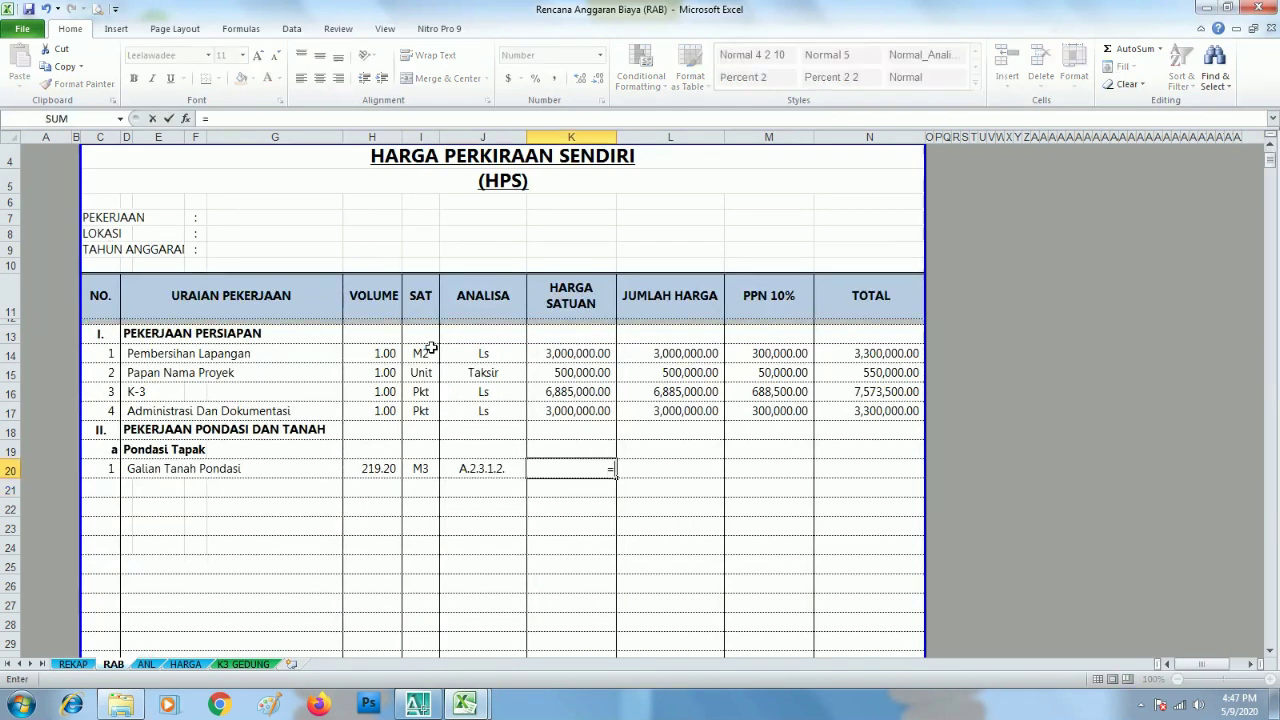
pyautogui.click(146, 664)
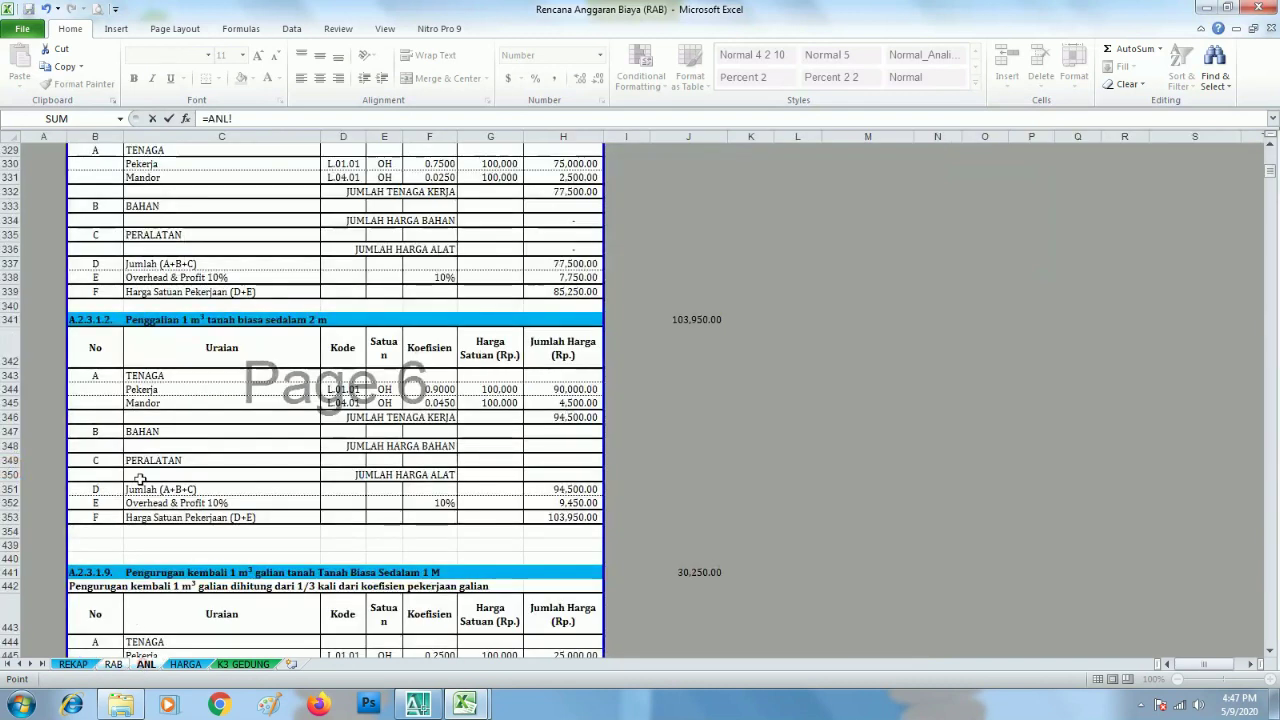
pyautogui.click(578, 520)
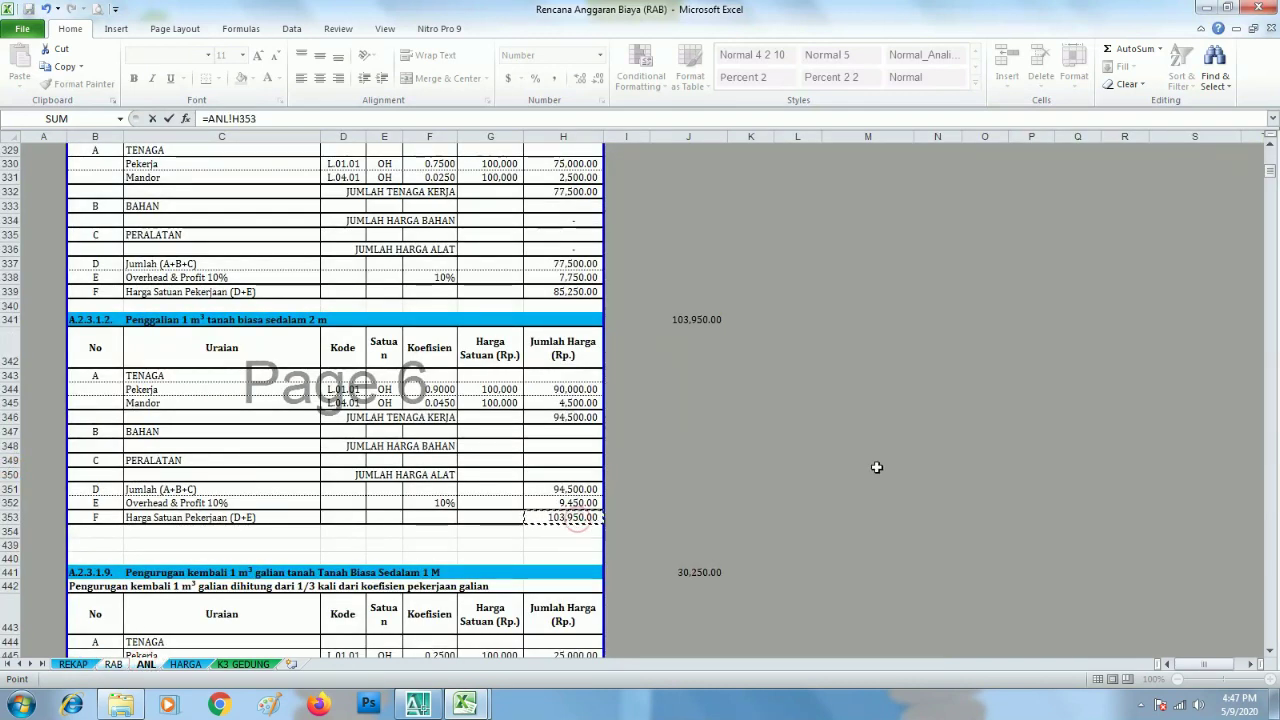
pyautogui.press('Return')
# Copy the JUMLAH HARGA, PPN 10% and TOTAL formulas from the Administrasi Dan Dokumentasi row to the Galian Tanah Pondasi row.
pyautogui.press('Up')
pyautogui.press('Right')
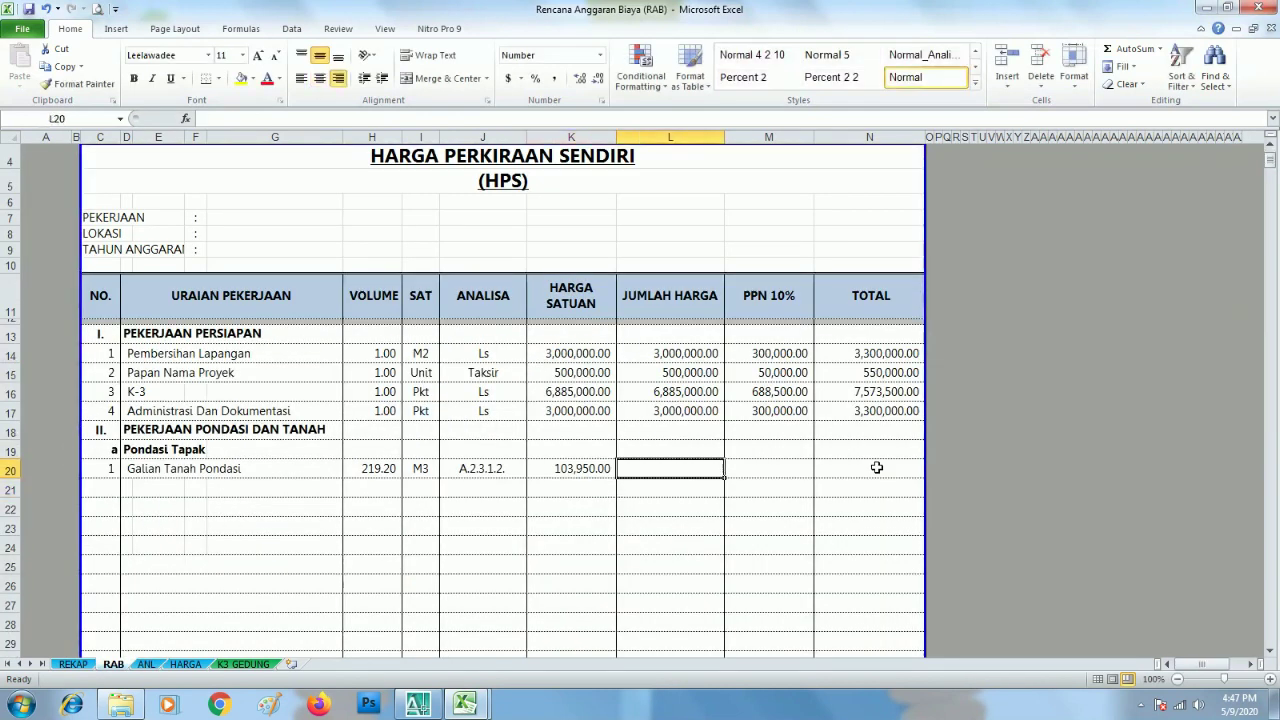
pyautogui.press('Up')
pyautogui.press('Up')
pyautogui.press('Up')
pyautogui.hotkey('shift', 'Right')
pyautogui.hotkey('shift', 'Right')
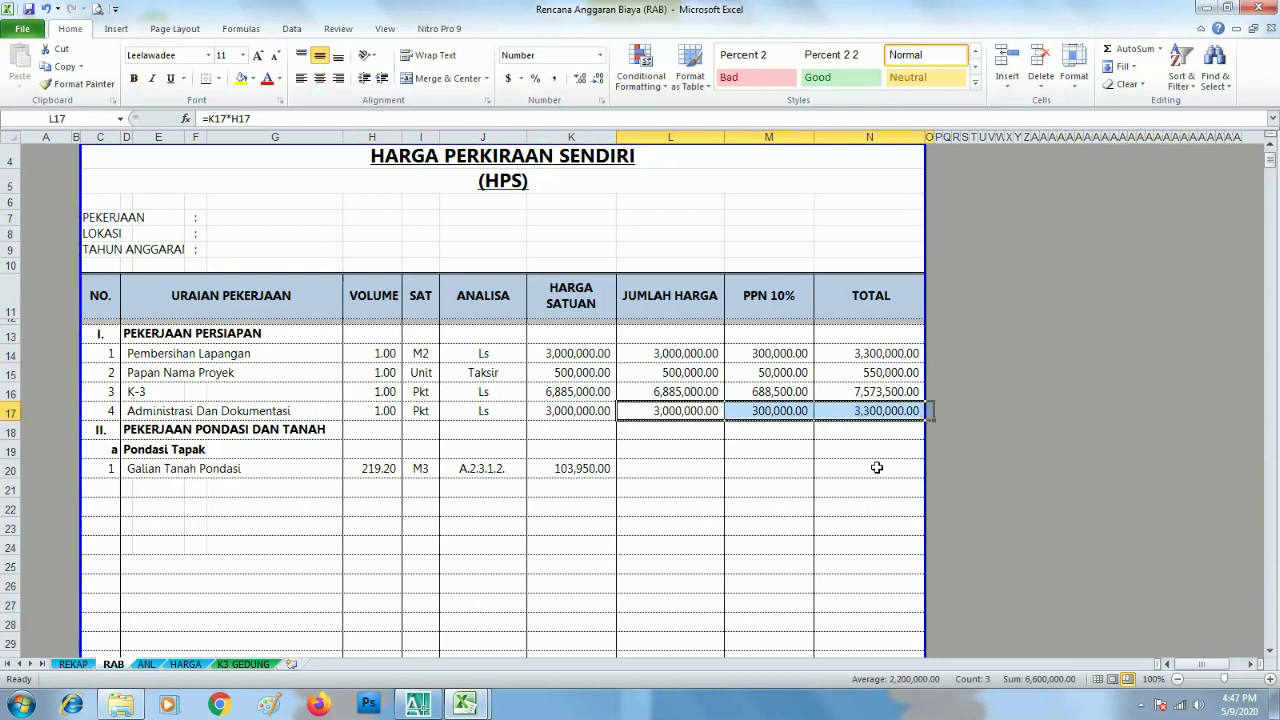
pyautogui.press('Left')
pyautogui.press('Right')
pyautogui.hotkey('shift', 'Right')
pyautogui.hotkey('shift', 'Right')
pyautogui.hotkey('ctrl', 'c')
pyautogui.press('Down')
pyautogui.press('Down')
pyautogui.press('Down')
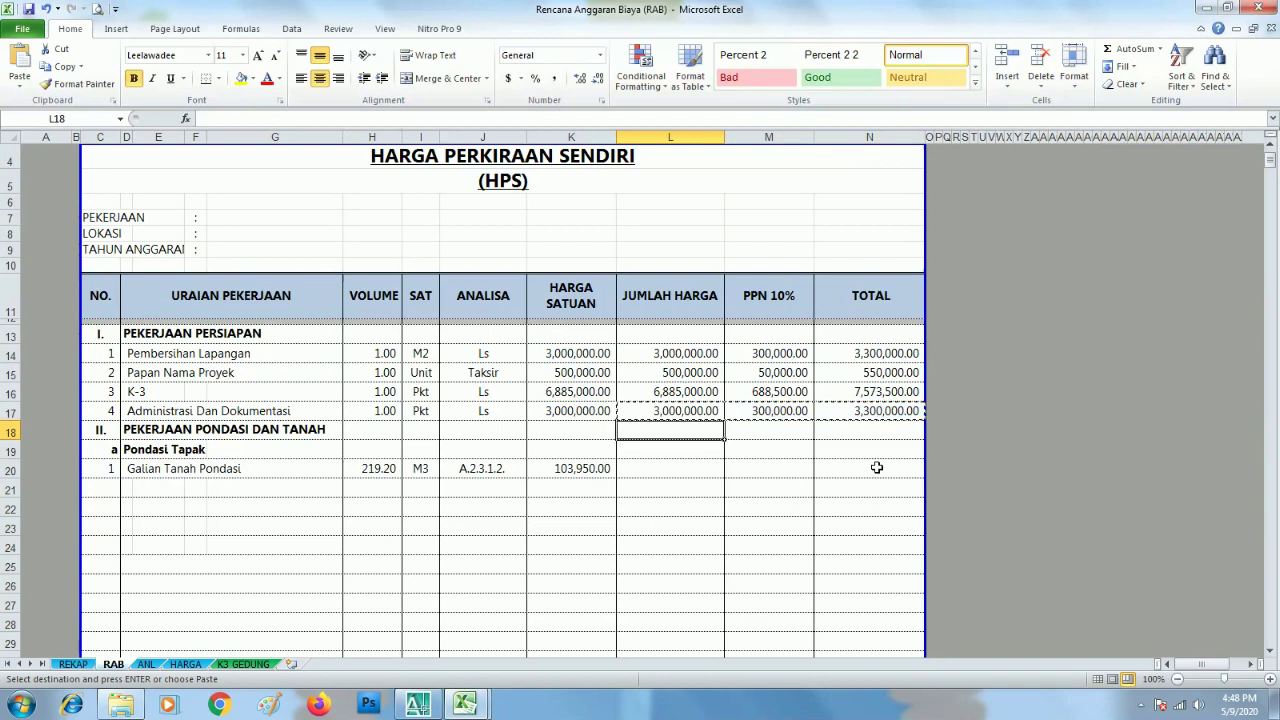
pyautogui.press('Return')
pyautogui.hotkey('shift', 'Left')
pyautogui.hotkey('shift', 'Left')
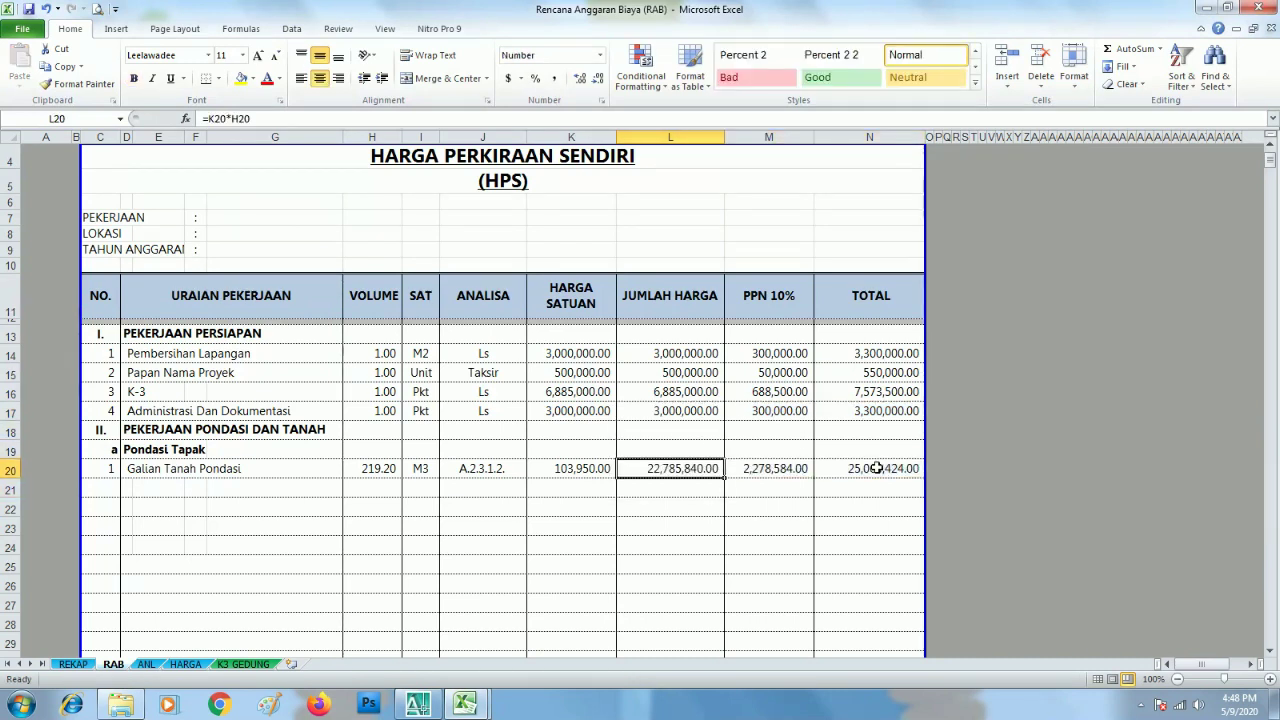
# Check the PPN 10%, JUMLAH HARGA and TOTAL formulas of the Galian Tanah Pondasi row and save the workbook.
pyautogui.press('Right')
pyautogui.press('F2')
pyautogui.press('Escape')
pyautogui.press('Left')
pyautogui.press('F2')
pyautogui.press('Escape')
pyautogui.press('Right')
pyautogui.press('Right')
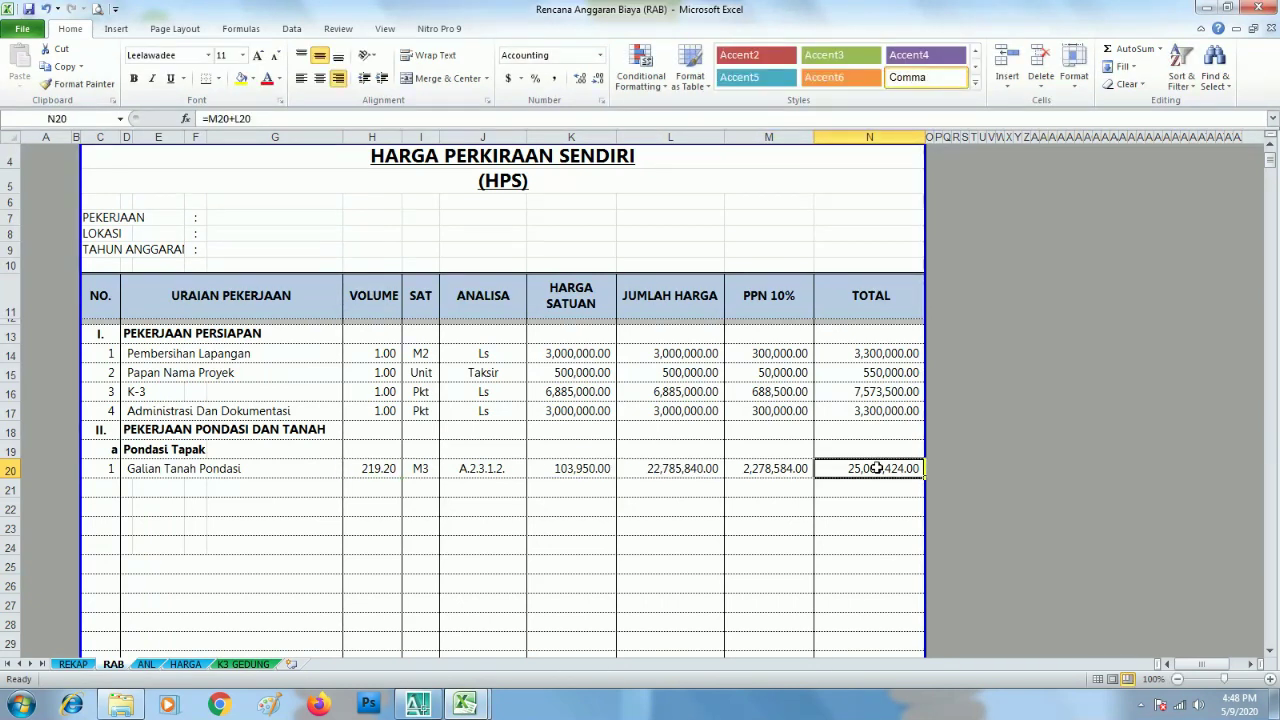
pyautogui.press('F2')
pyautogui.press('Escape')
pyautogui.hotkey('ctrl', 's')
pyautogui.click(563, 468)
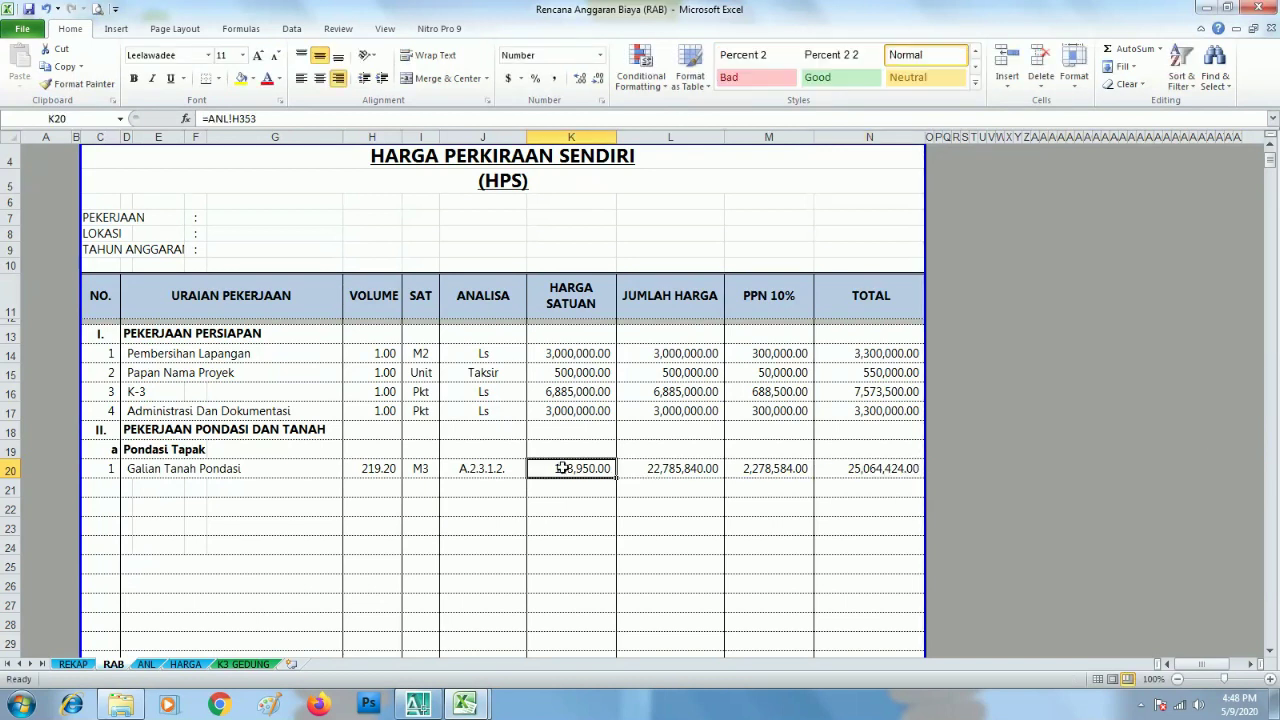
pyautogui.click(325, 506)
pyautogui.click(155, 470)
pyautogui.click(143, 526)
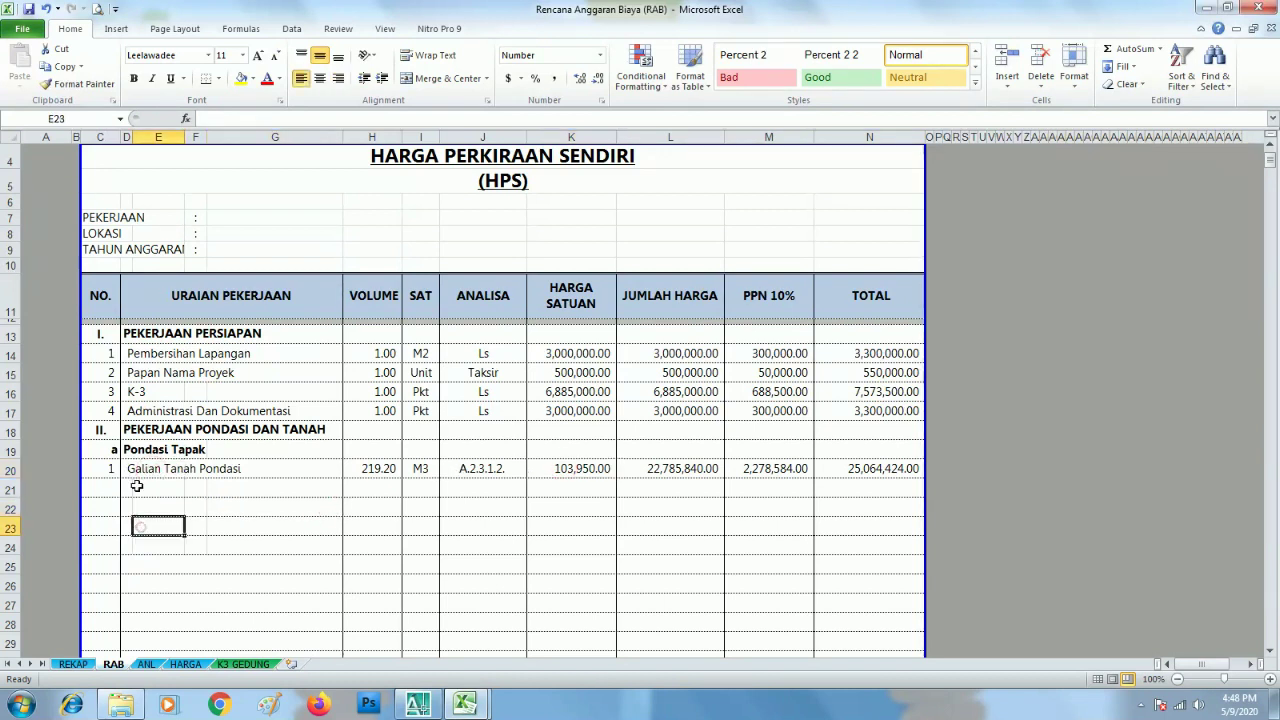
pyautogui.click(1069, 429)
pyautogui.scroll(-1, 357, 429)
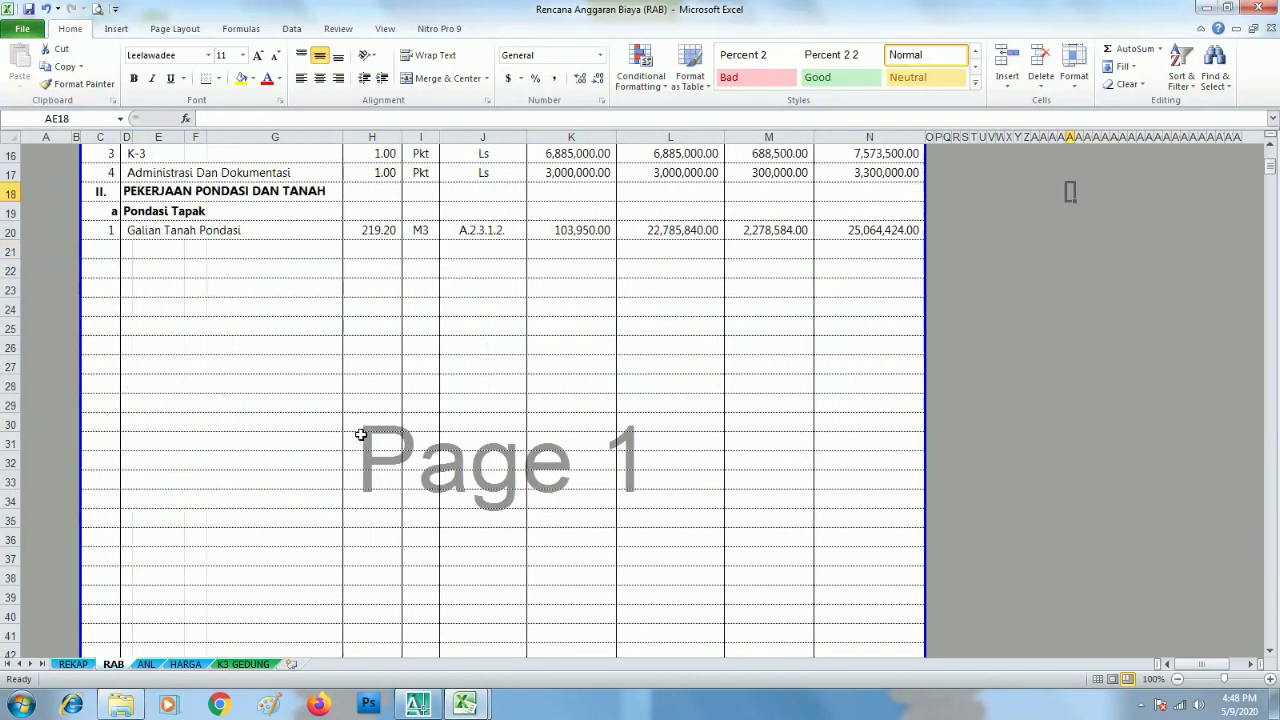
pyautogui.scroll(2, 379, 471)
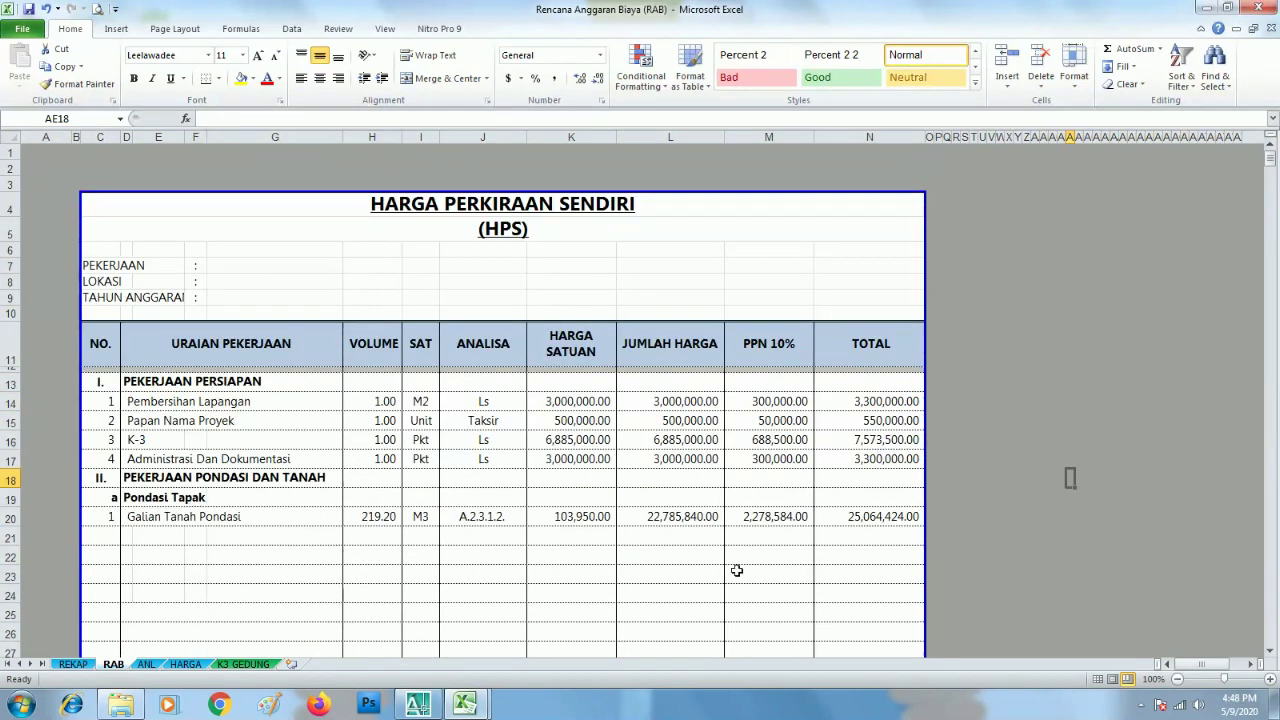
pyautogui.click(833, 558)
pyautogui.click(300, 540)
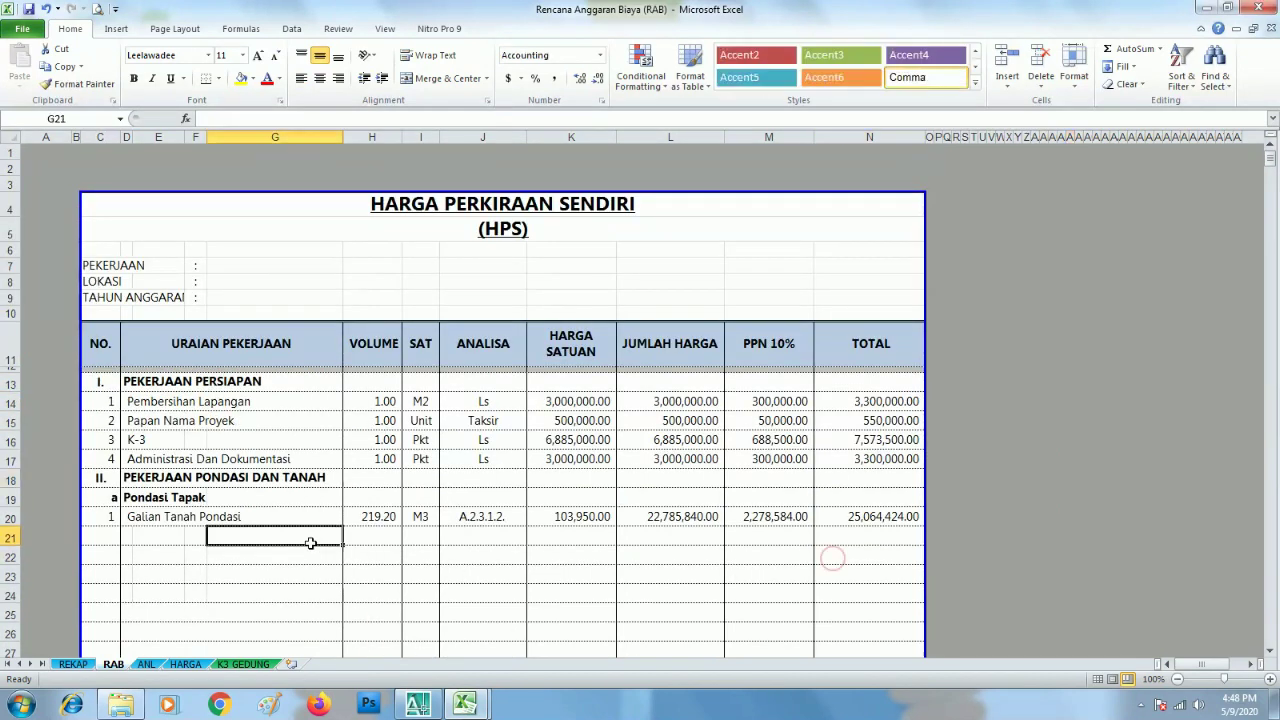
pyautogui.click(139, 536)
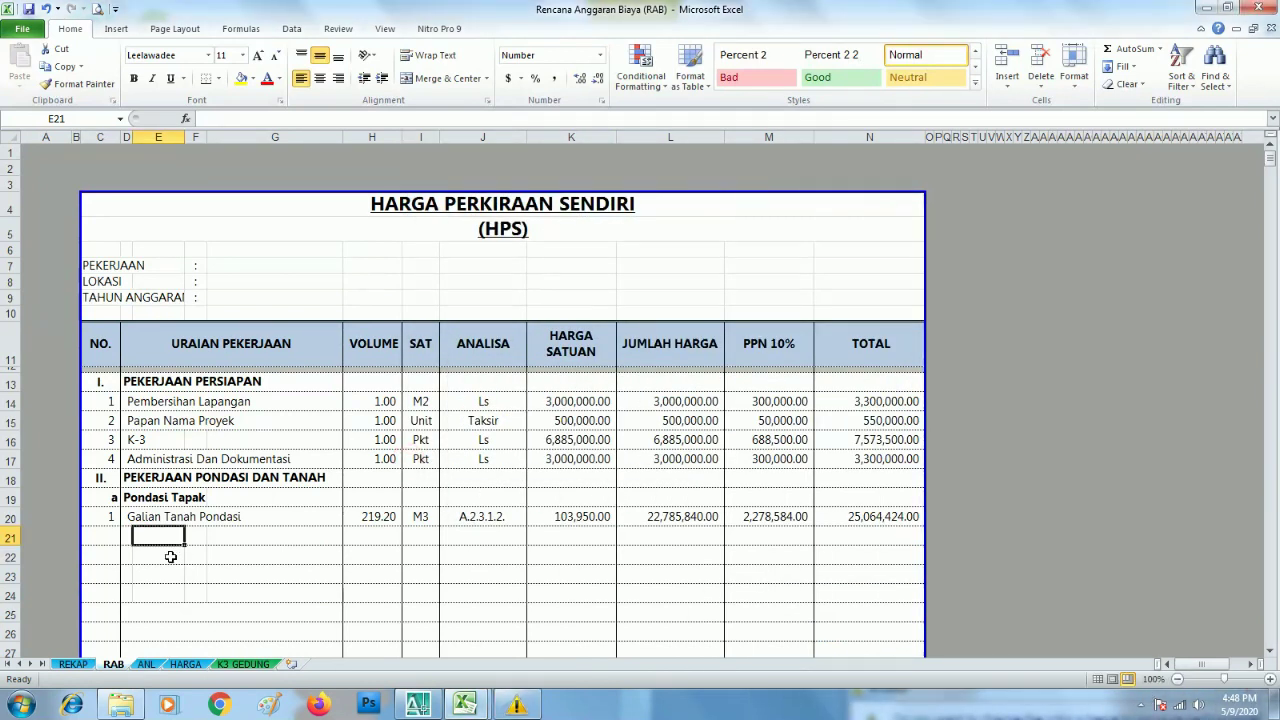
pyautogui.click(466, 501)
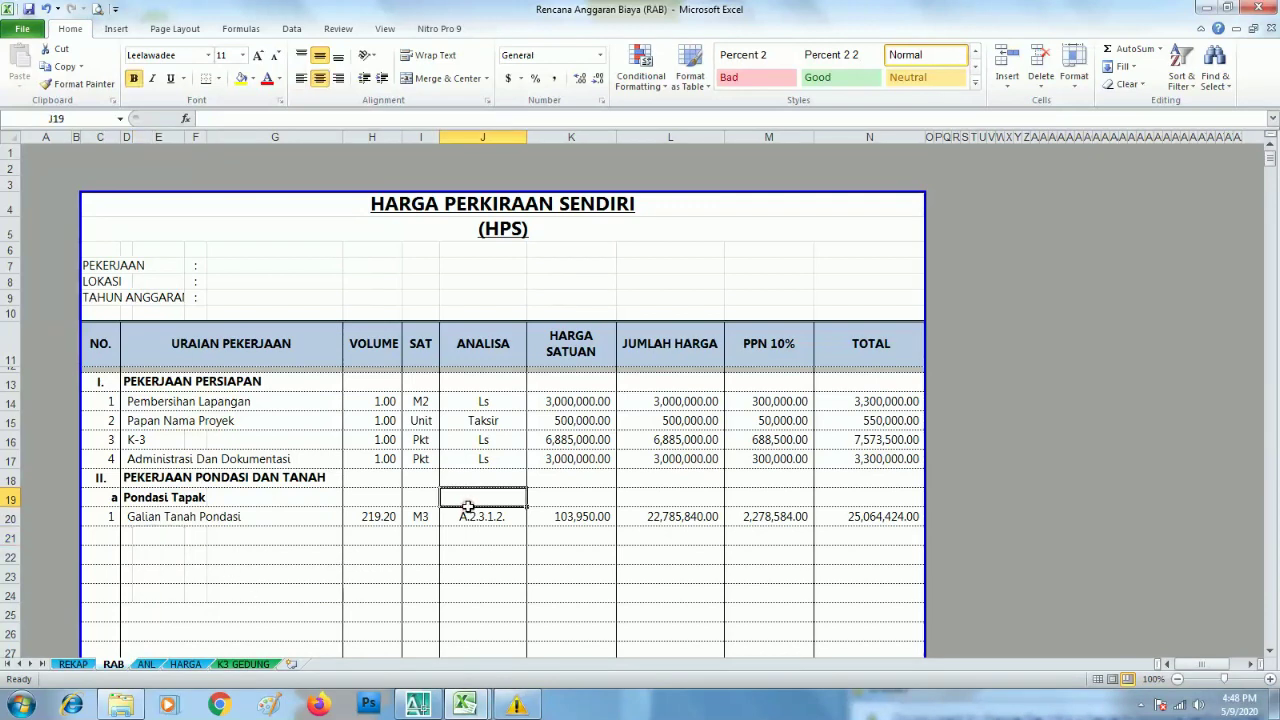